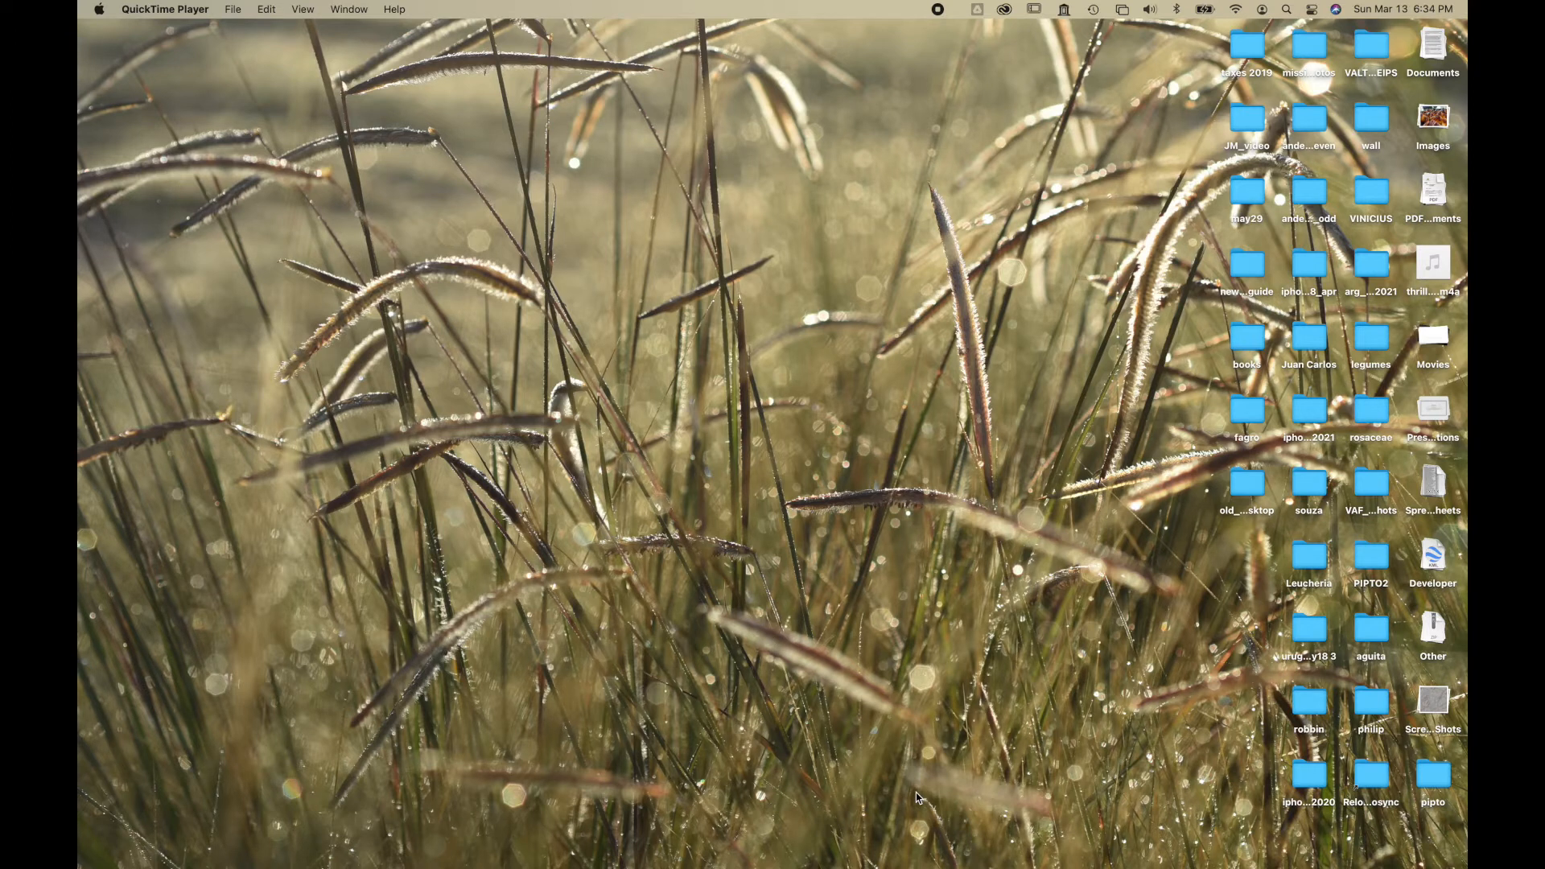
Launch Google Earth Pro and dismiss the start-up tips.
{"action": "key", "text": "super+space"}
{"action": "type", "text": "qui"}
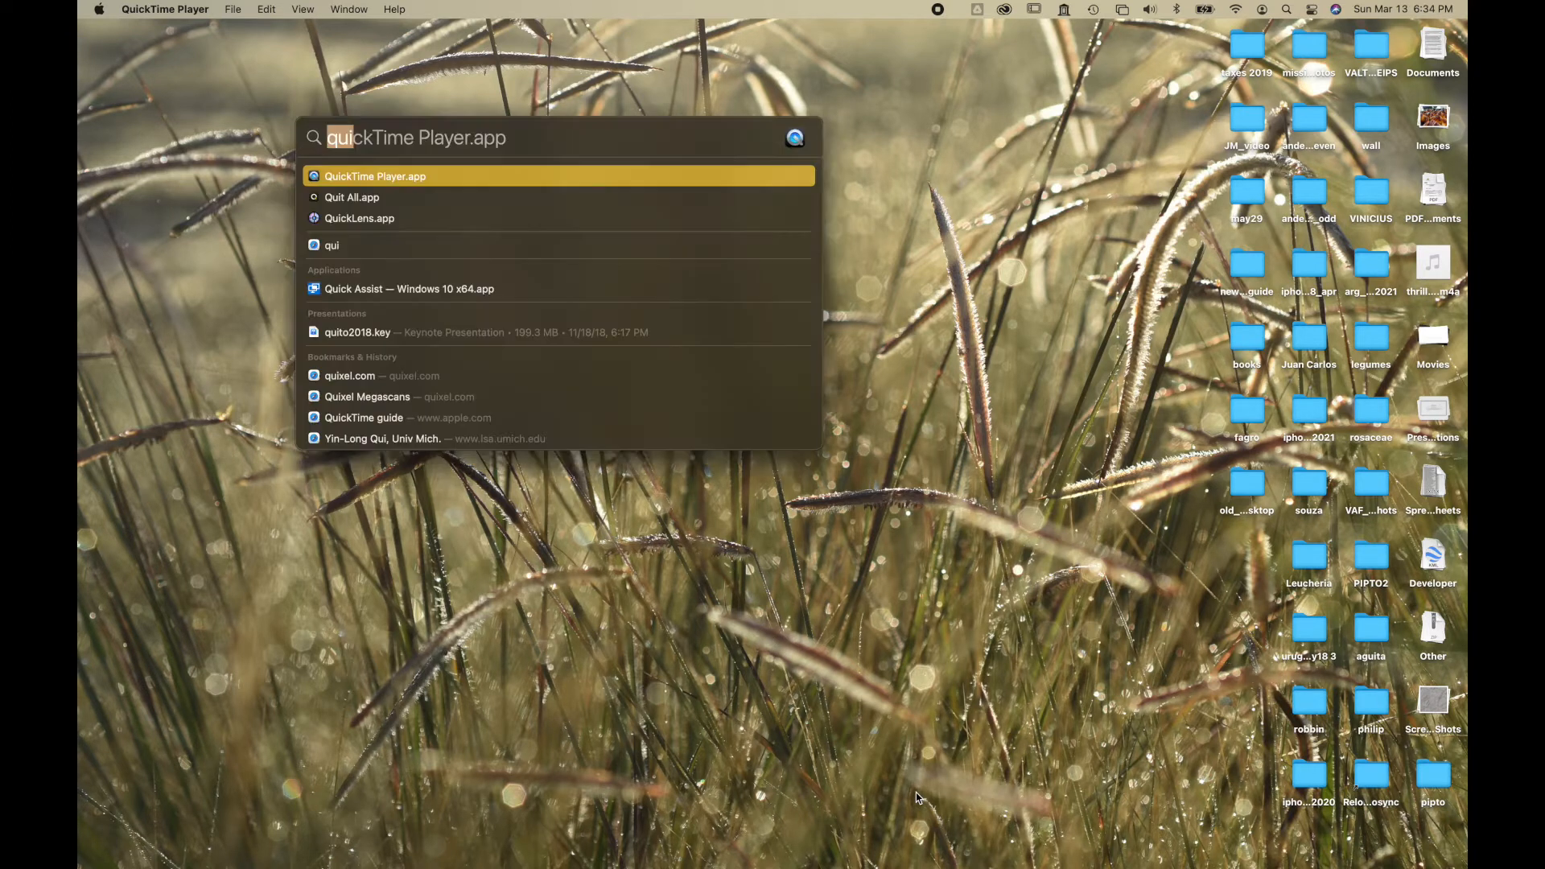
{"action": "type", "text": "google"}
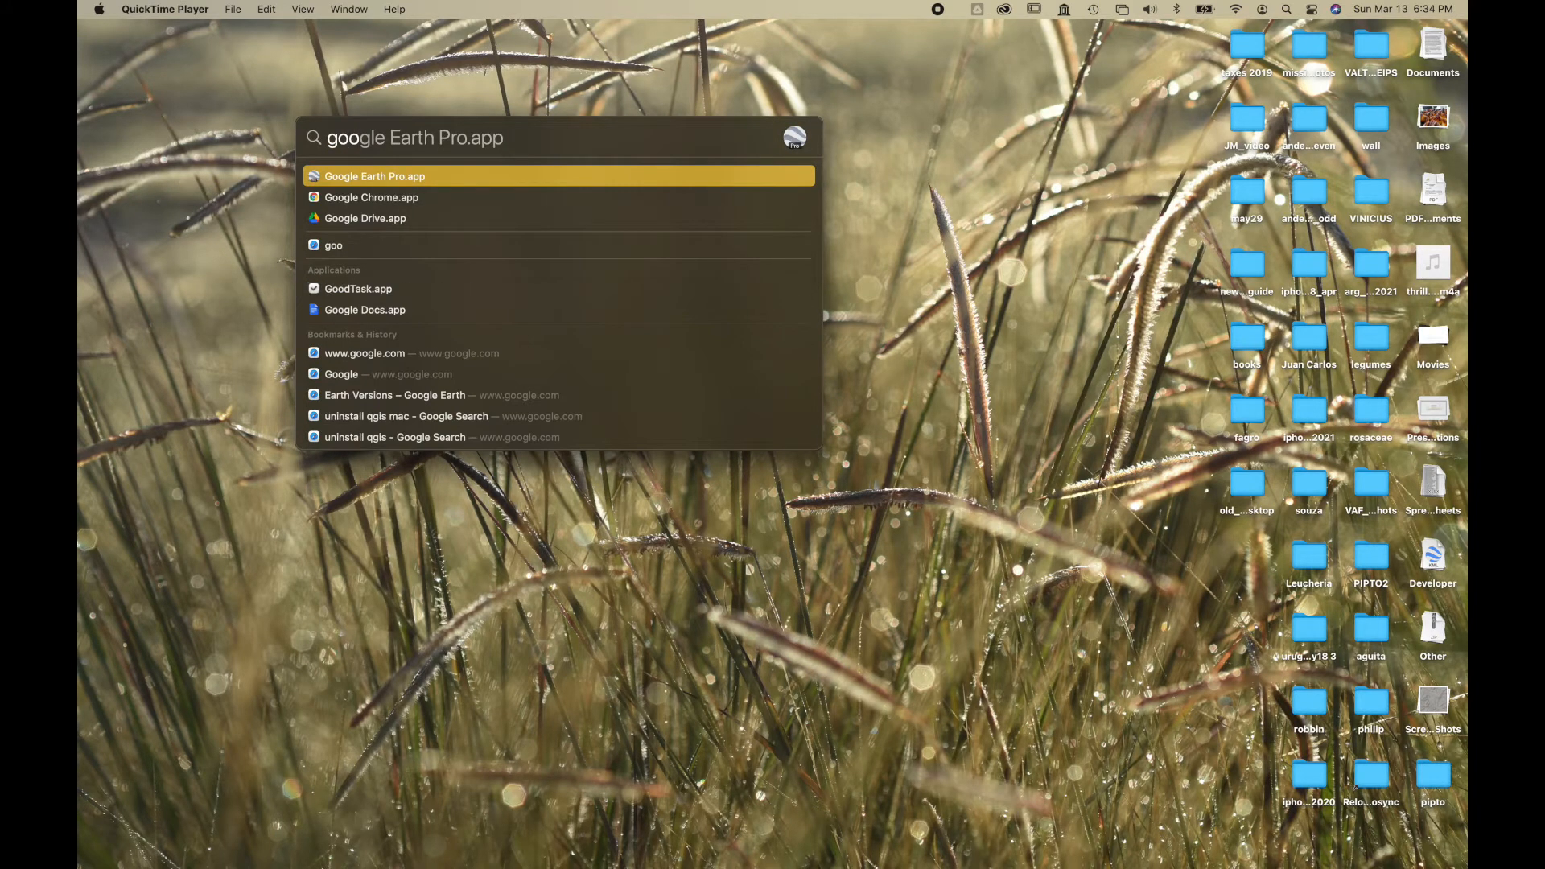
{"action": "key", "text": "Return"}
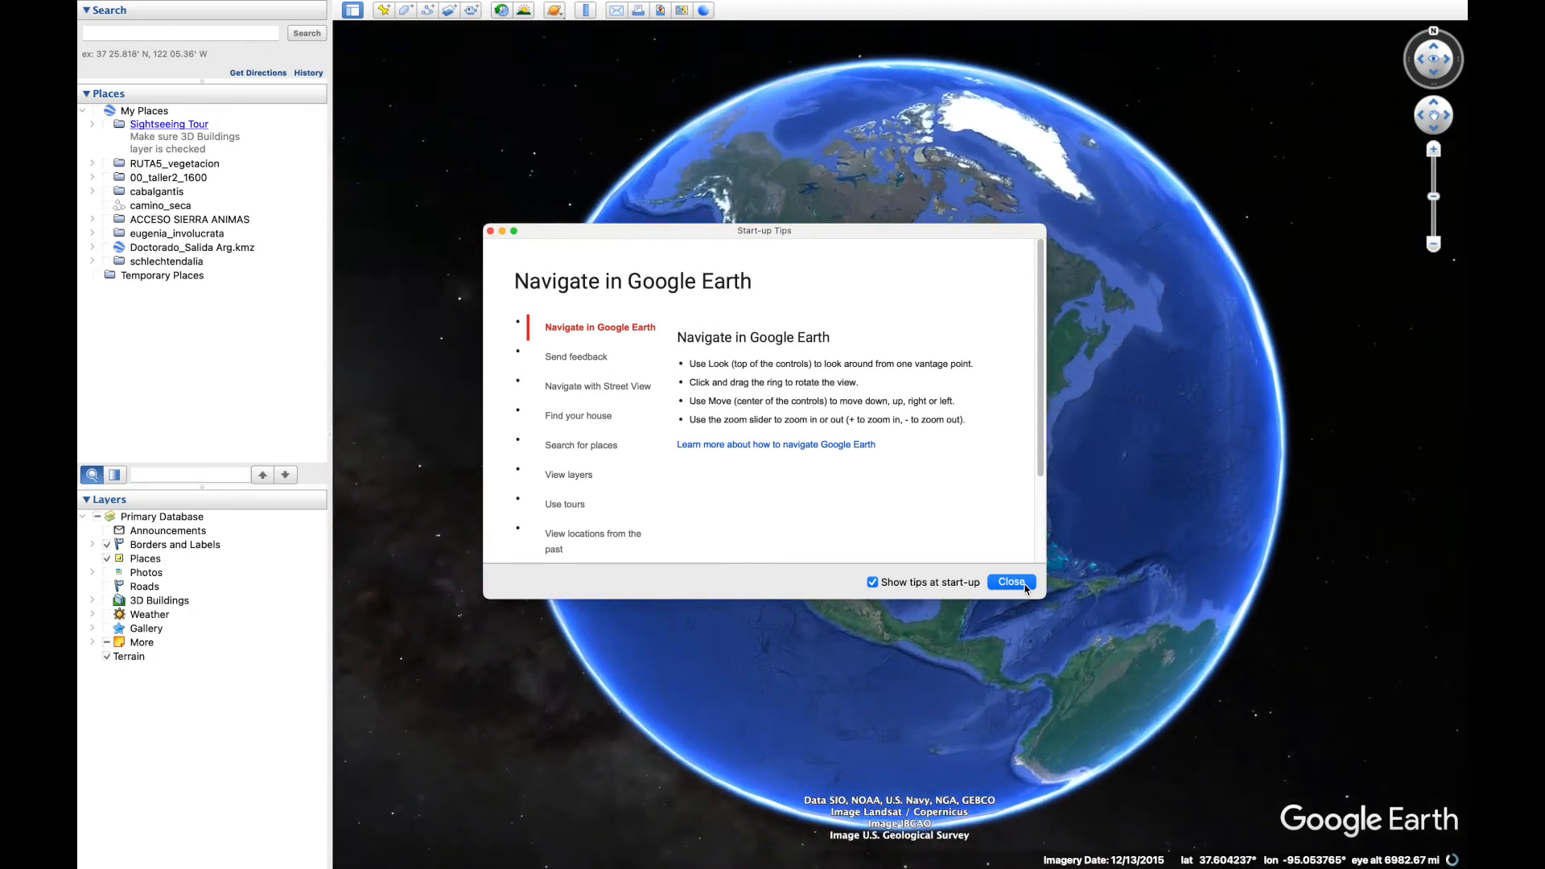
{"action": "left_click", "coordinate": [1025, 586]}
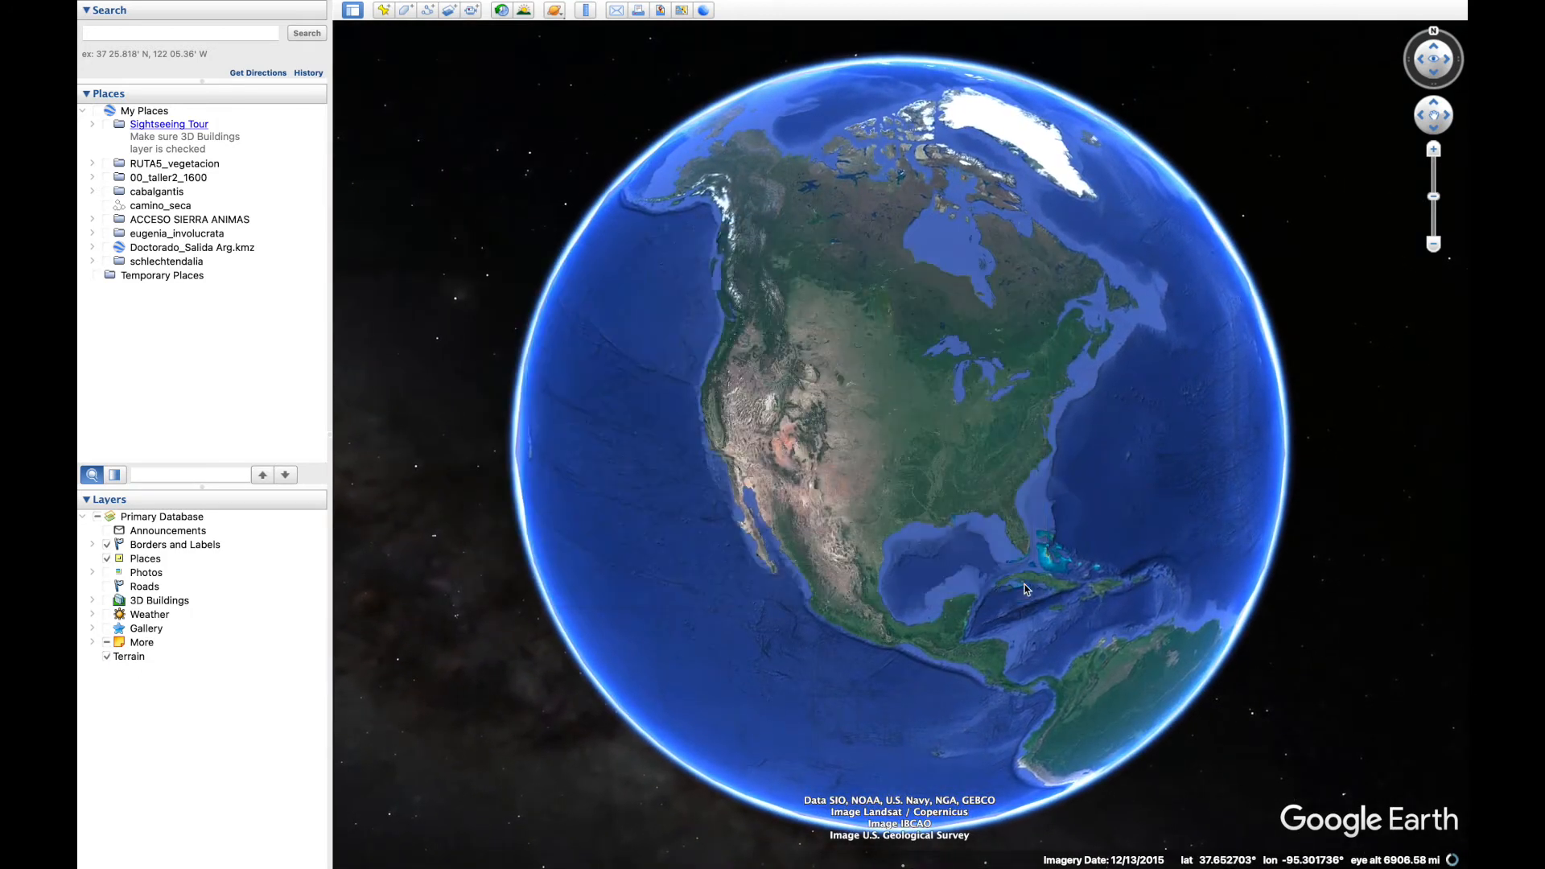
Bring Uruguay into close view on the globe, starting from North America.
{"action": "left_click_drag", "start_coordinate": [1089, 689], "coordinate": [896, 351]}
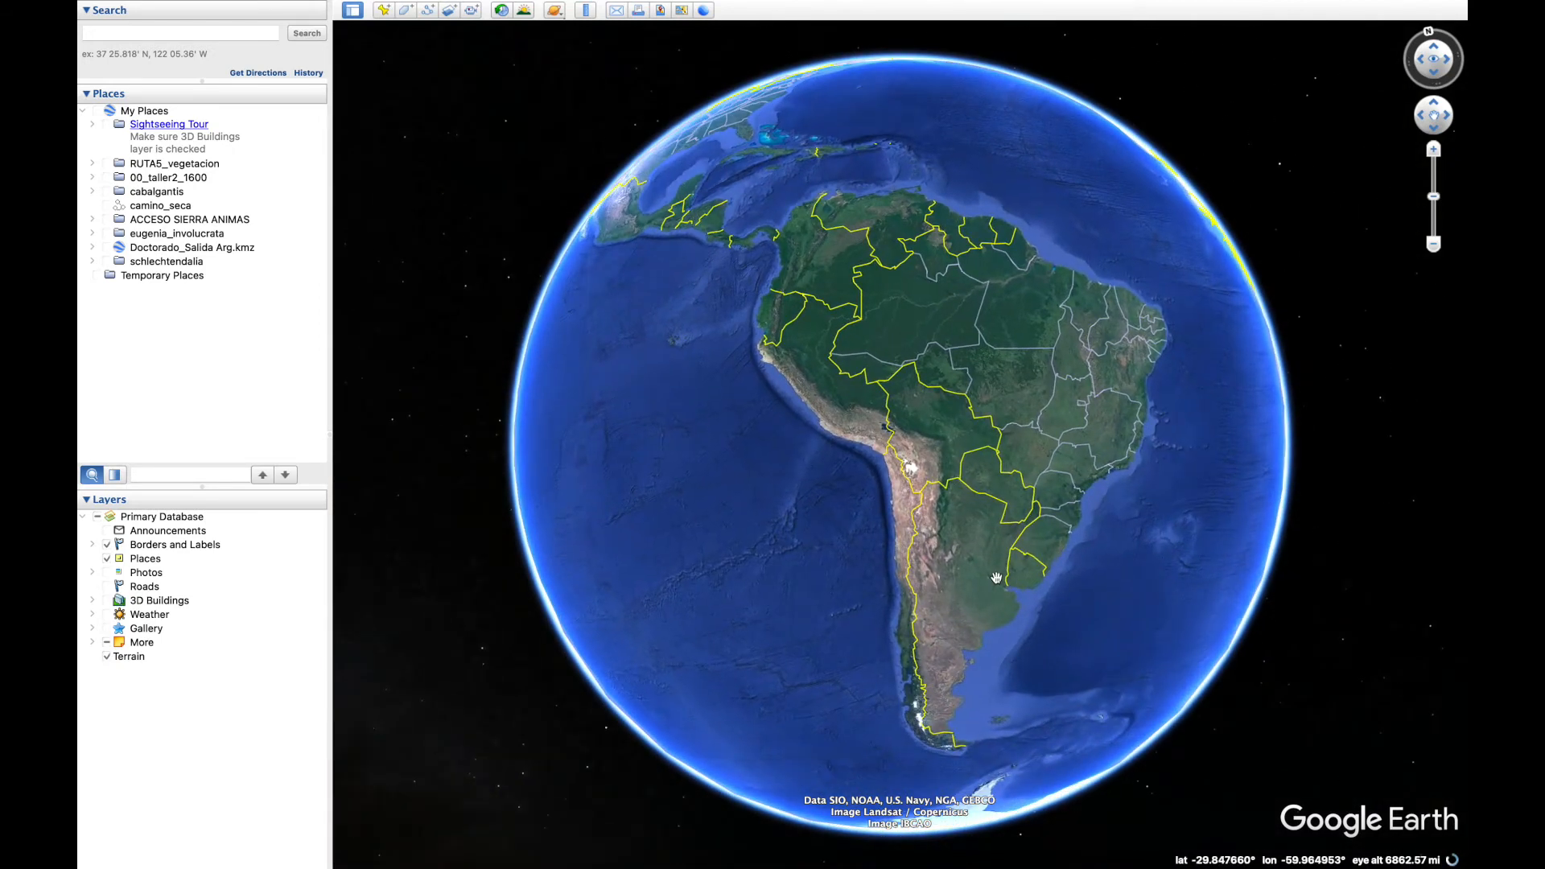
{"action": "left_click_drag", "start_coordinate": [997, 578], "coordinate": [870, 502]}
{"action": "scroll", "coordinate": [871, 502], "scroll_direction": "up", "scroll_amount": 3}
{"action": "scroll", "coordinate": [871, 502], "scroll_direction": "up", "scroll_amount": 5}
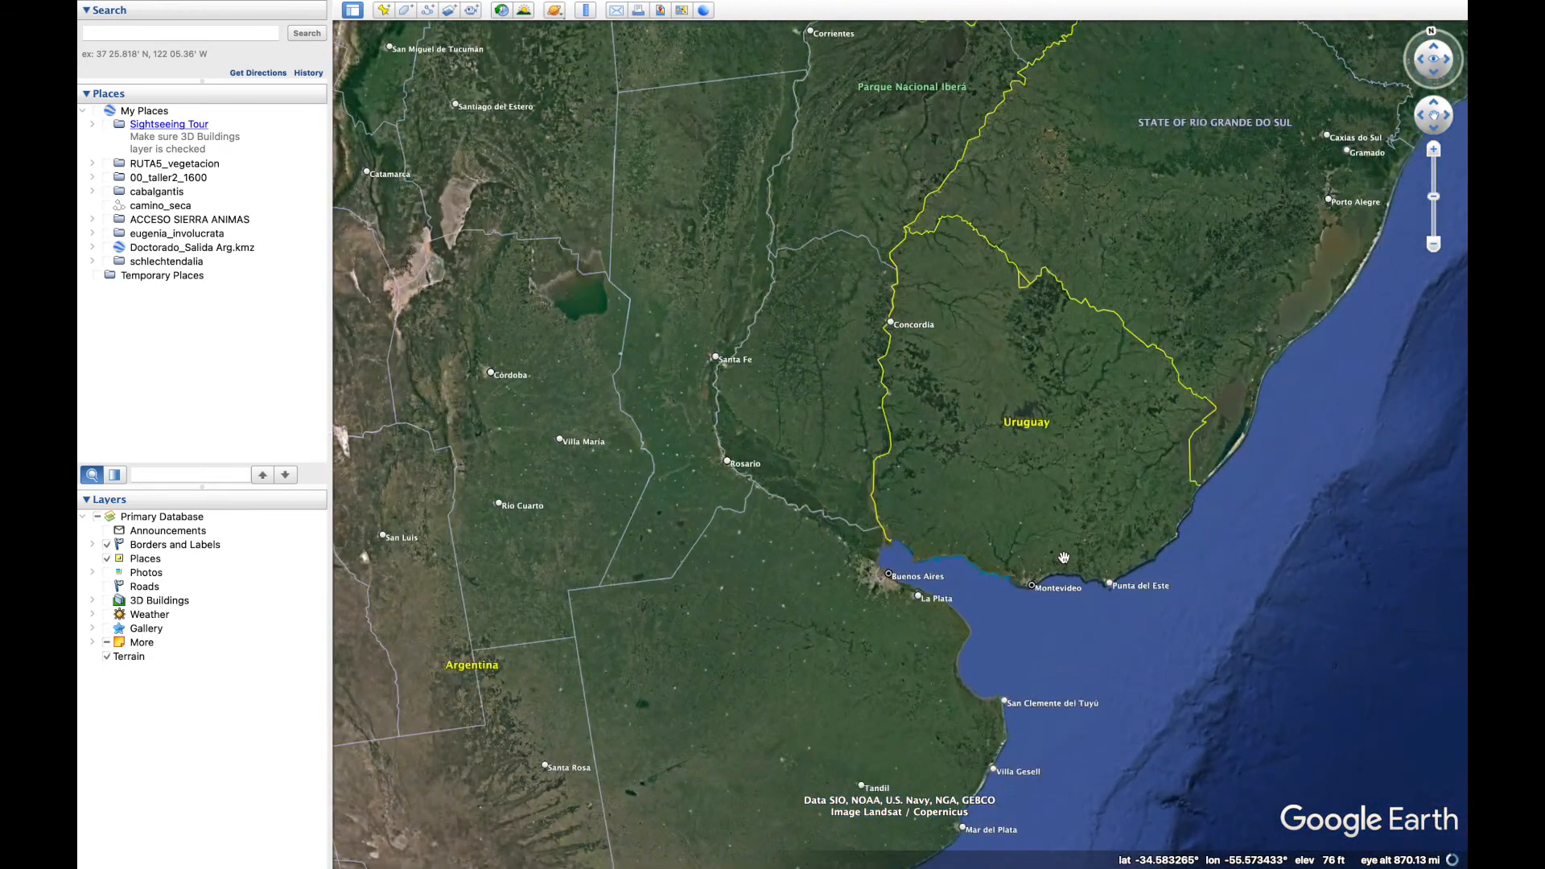
{"action": "scroll", "coordinate": [1082, 539], "scroll_direction": "up", "scroll_amount": 2}
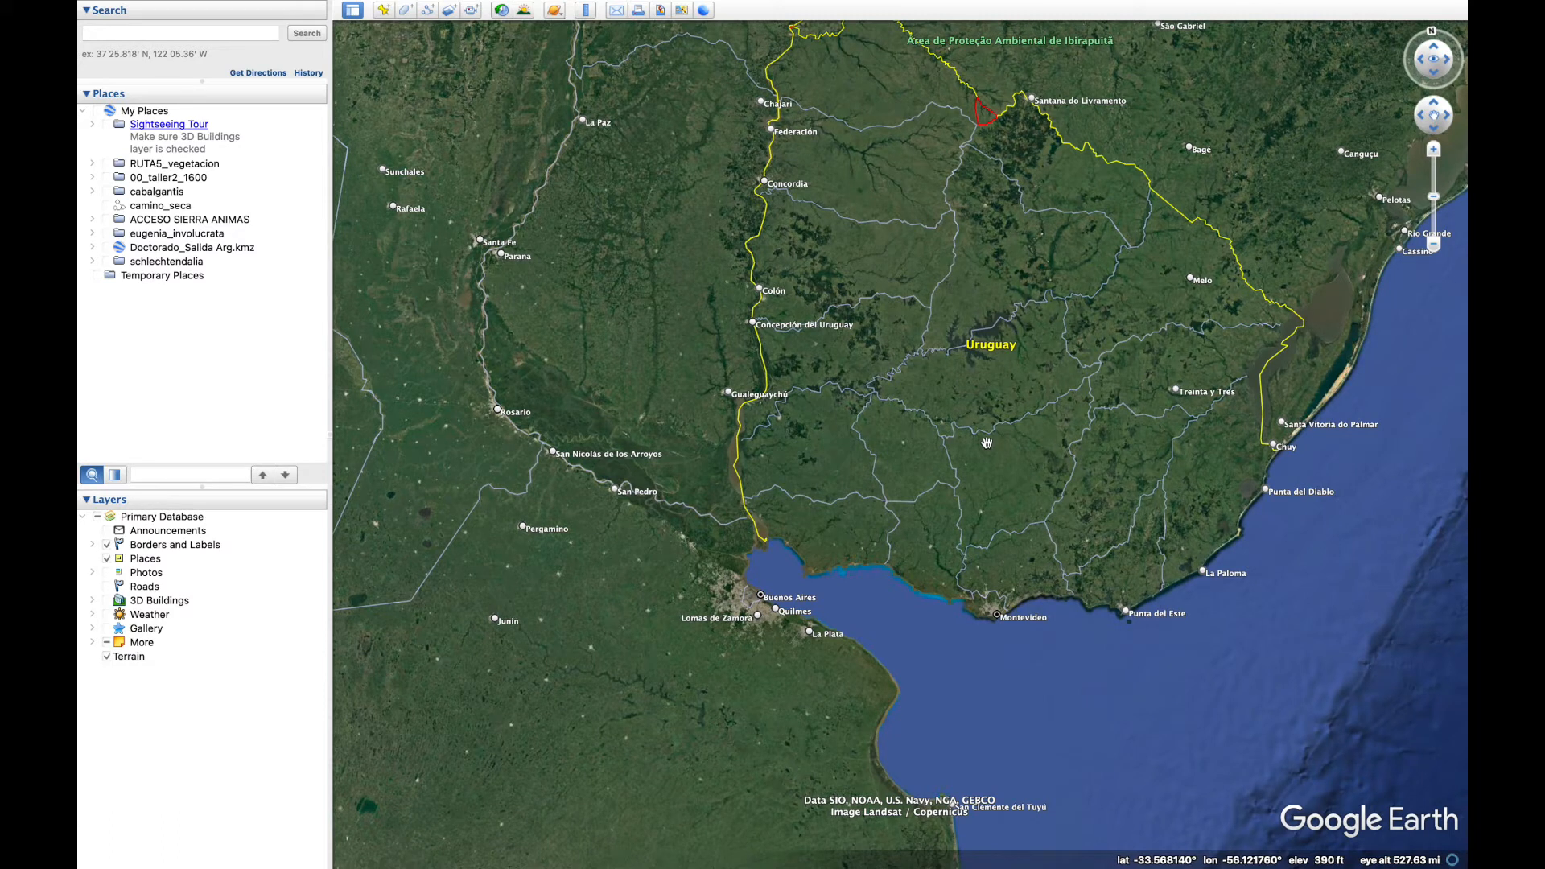
{"action": "scroll", "coordinate": [987, 442], "scroll_direction": "up", "scroll_amount": 3}
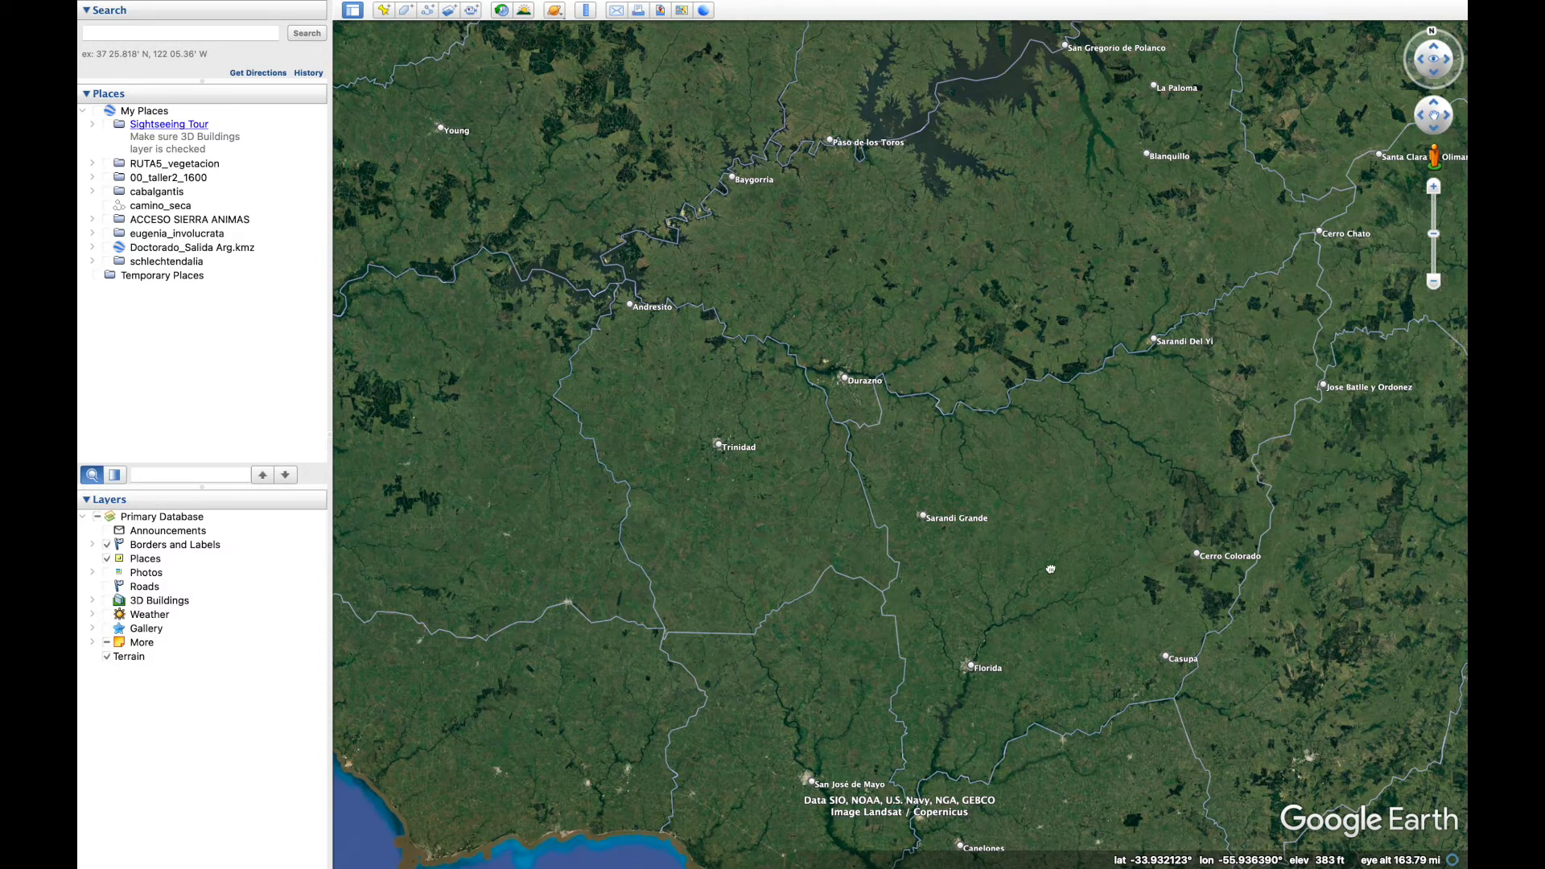
Examine Uruguay at different zoom levels, from the southern coast around Montevideo to the country's interior.
{"action": "left_click_drag", "start_coordinate": [1056, 590], "coordinate": [973, 443]}
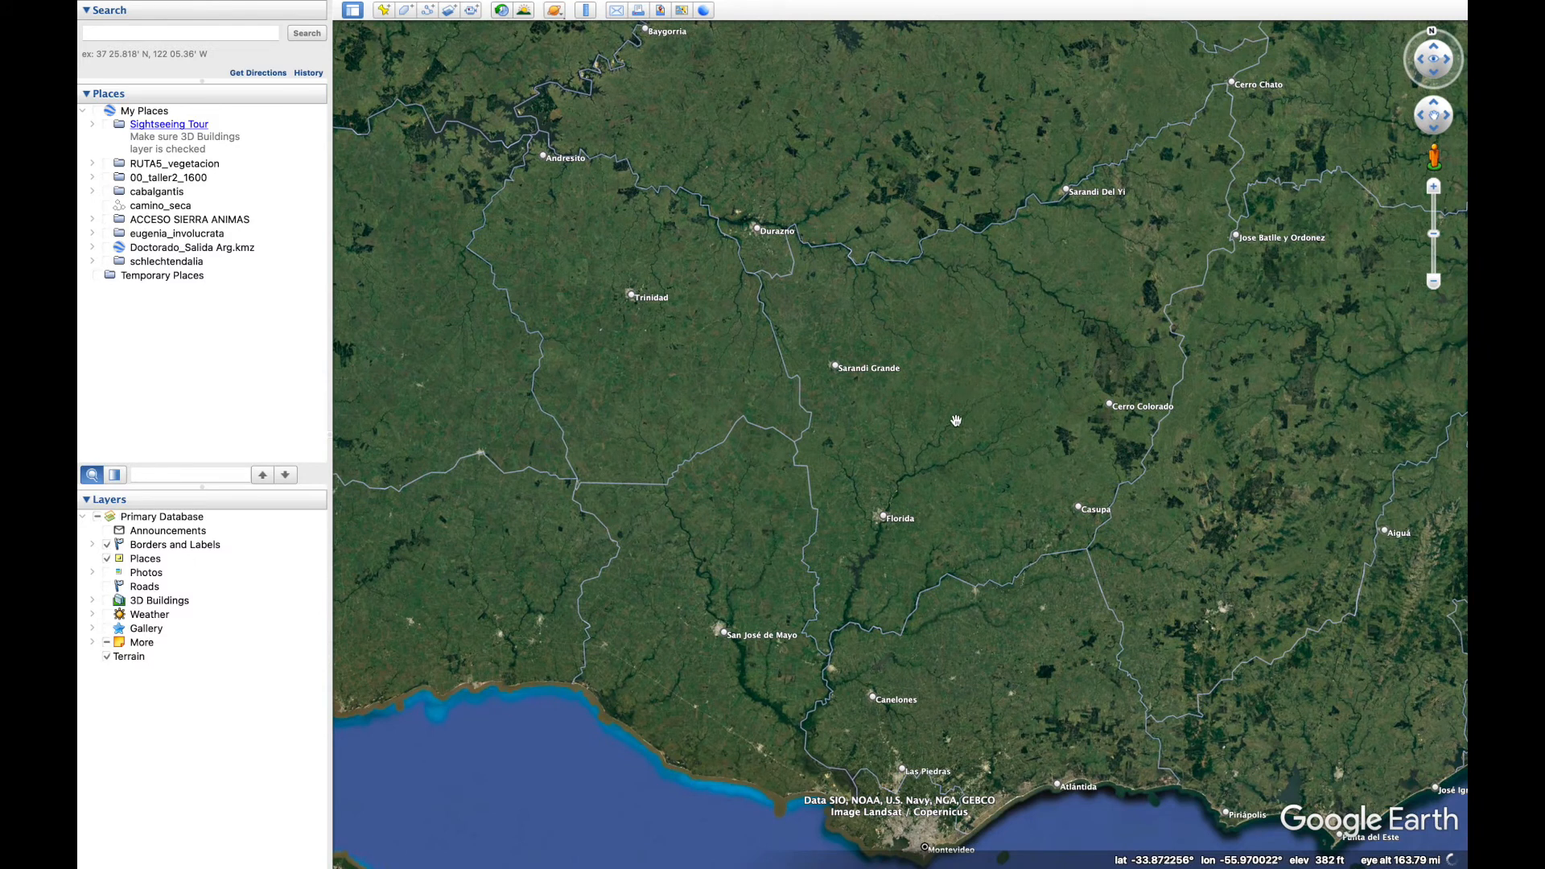
{"action": "left_click_drag", "start_coordinate": [956, 421], "coordinate": [919, 429]}
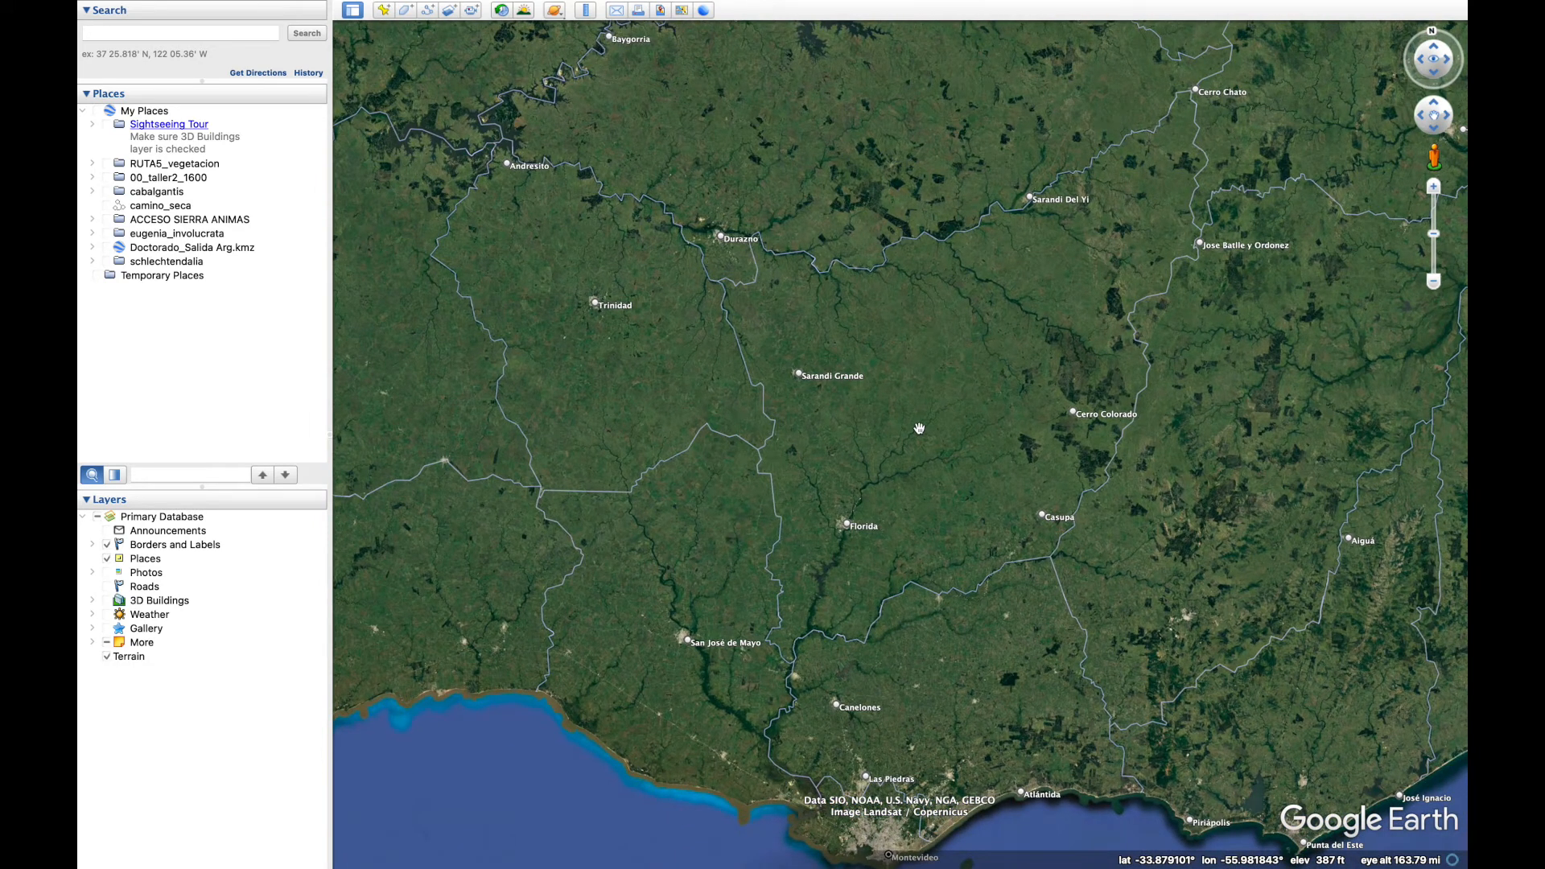
{"action": "scroll", "coordinate": [919, 429], "scroll_direction": "down", "scroll_amount": 5}
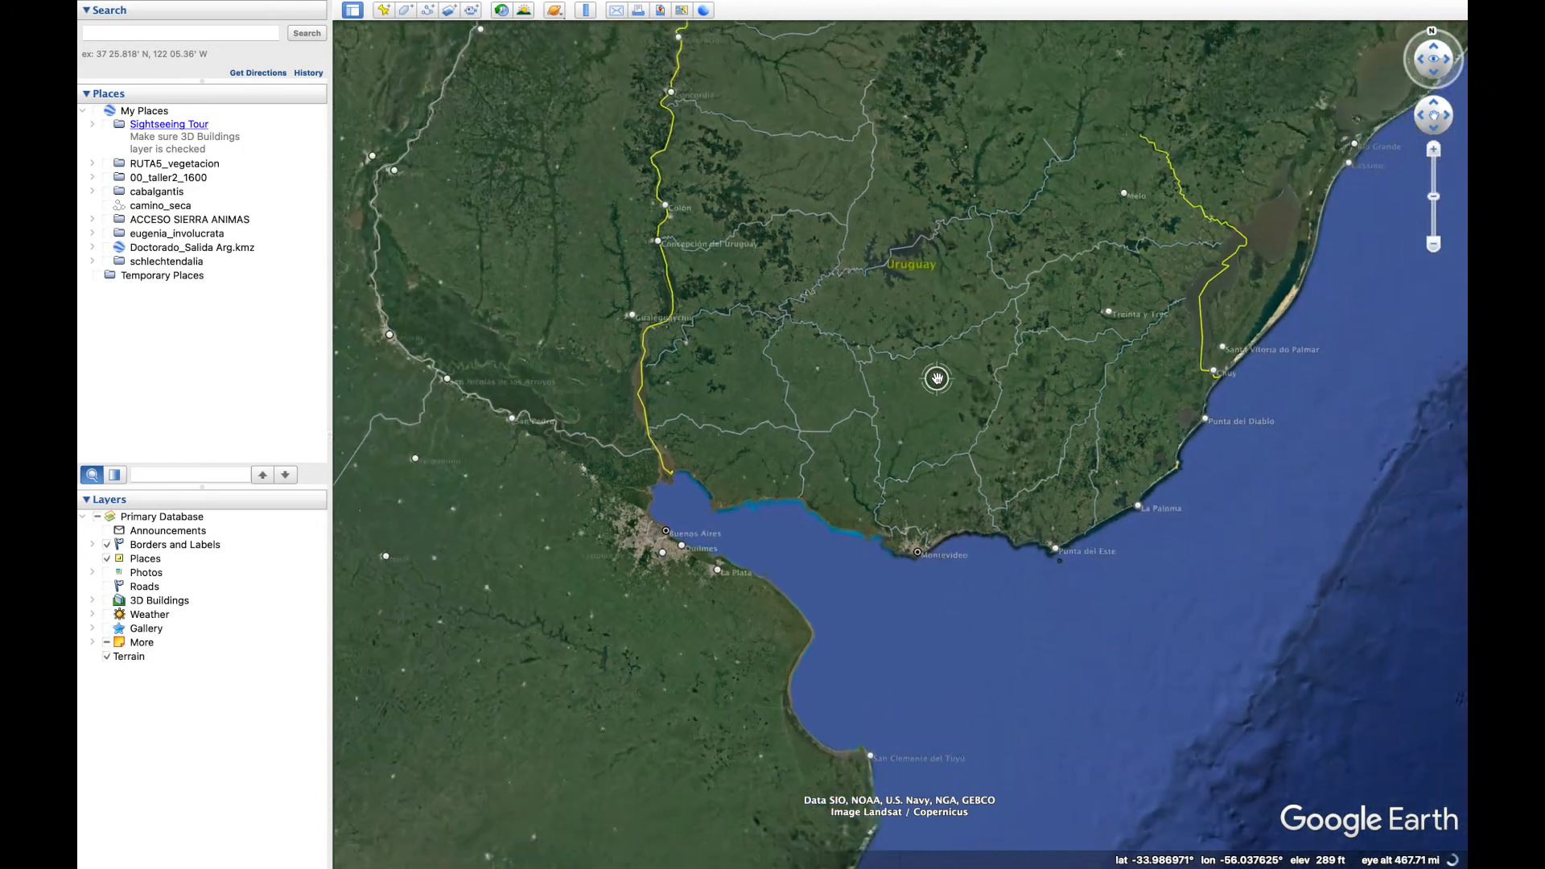
{"action": "scroll", "coordinate": [937, 378], "scroll_direction": "down", "scroll_amount": 5}
{"action": "scroll", "coordinate": [933, 327], "scroll_direction": "up", "scroll_amount": 3}
{"action": "scroll", "coordinate": [933, 327], "scroll_direction": "up", "scroll_amount": 3}
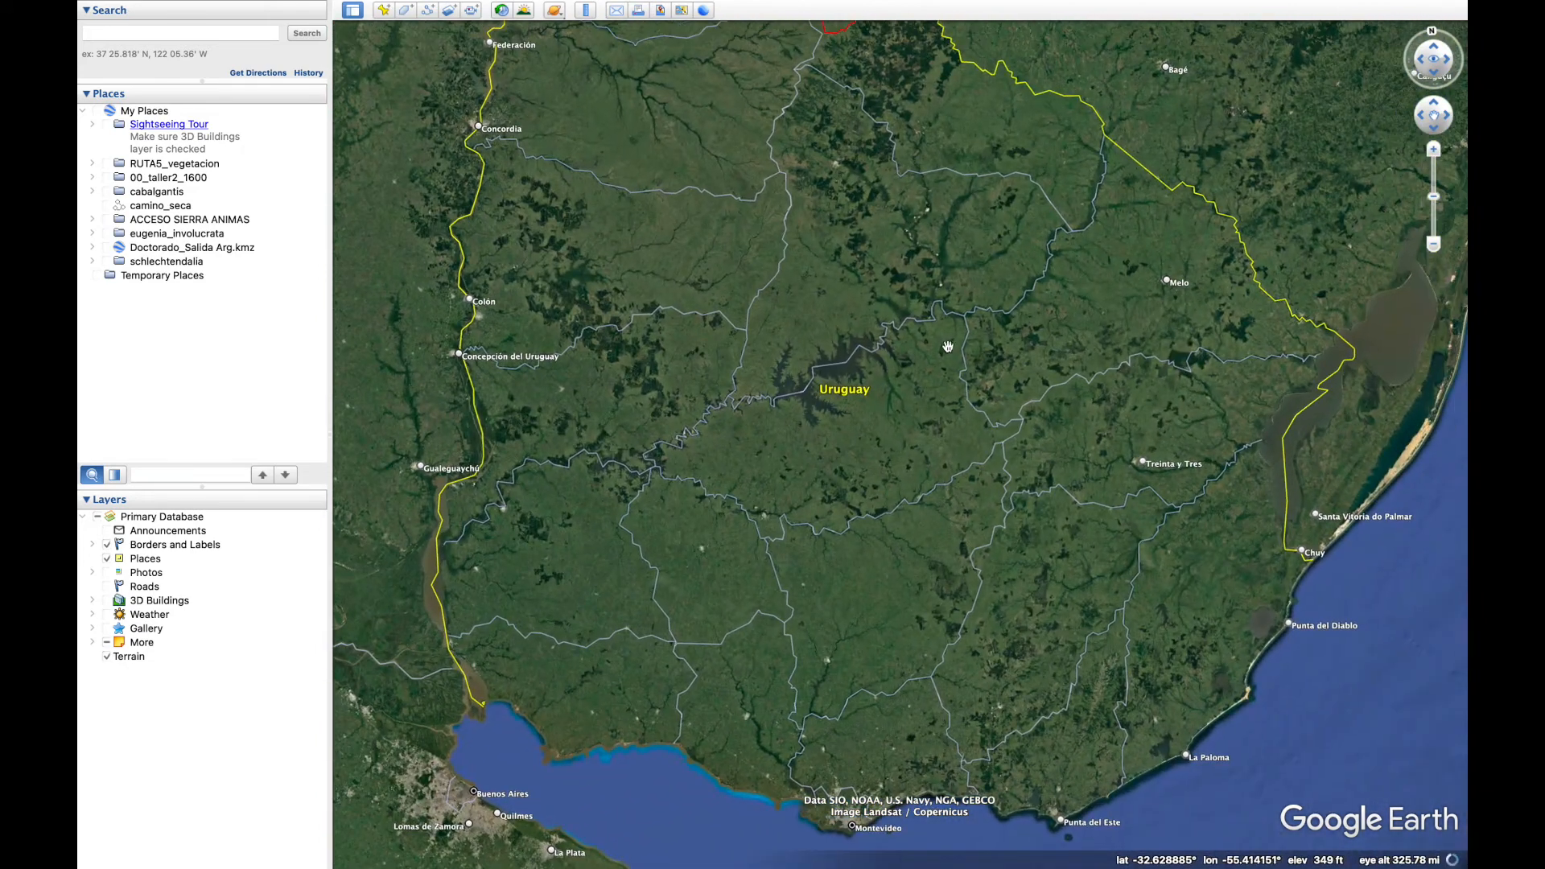
{"action": "left_click_drag", "start_coordinate": [1436, 198], "coordinate": [1438, 229]}
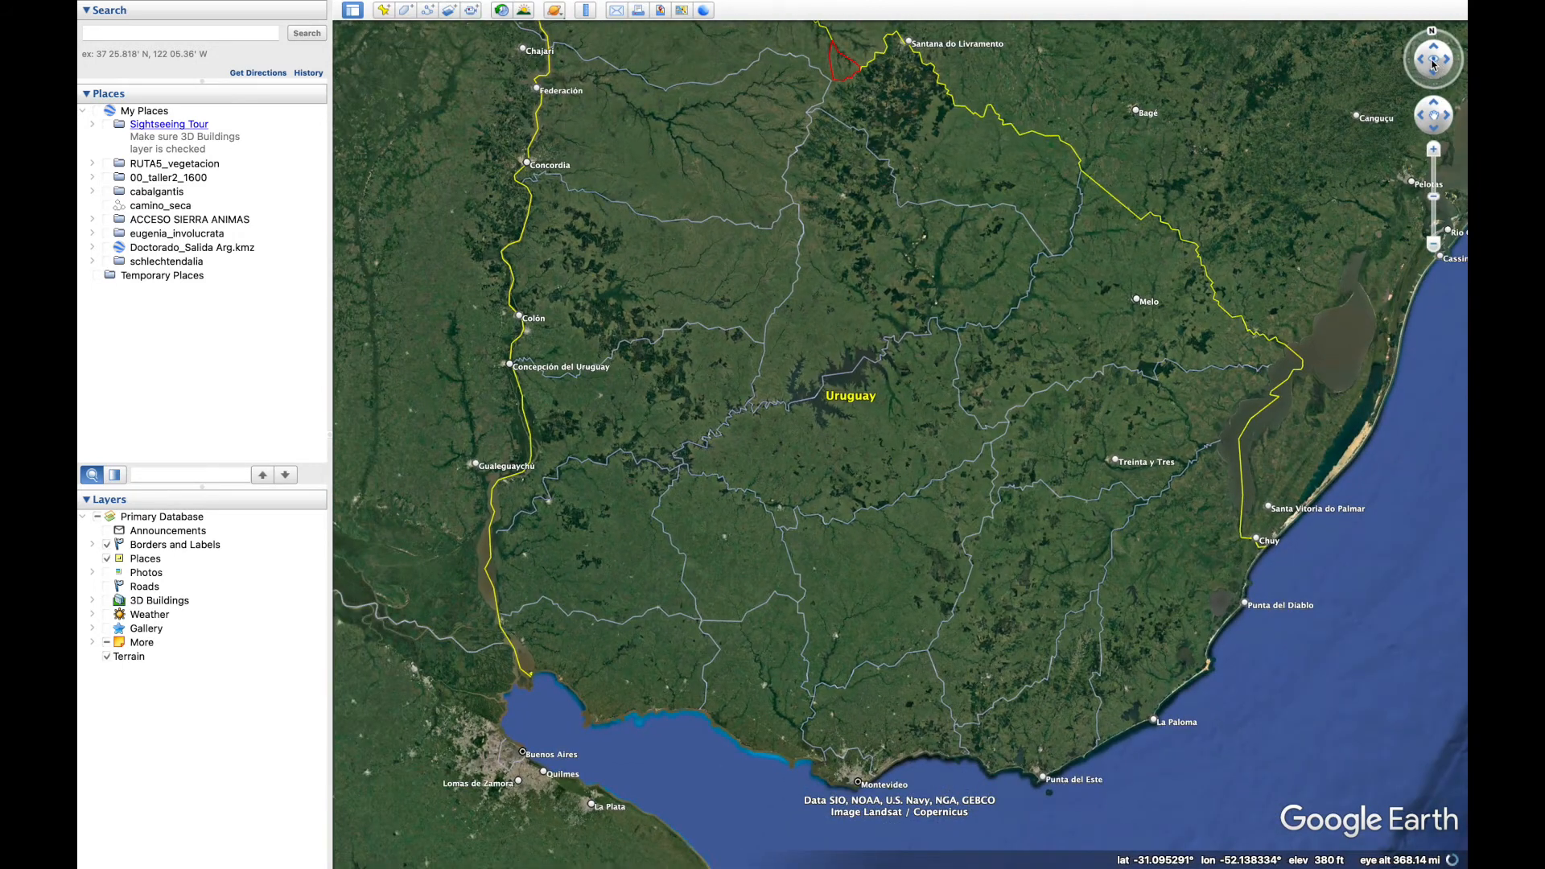
{"action": "scroll", "coordinate": [971, 389], "scroll_direction": "up", "scroll_amount": 5}
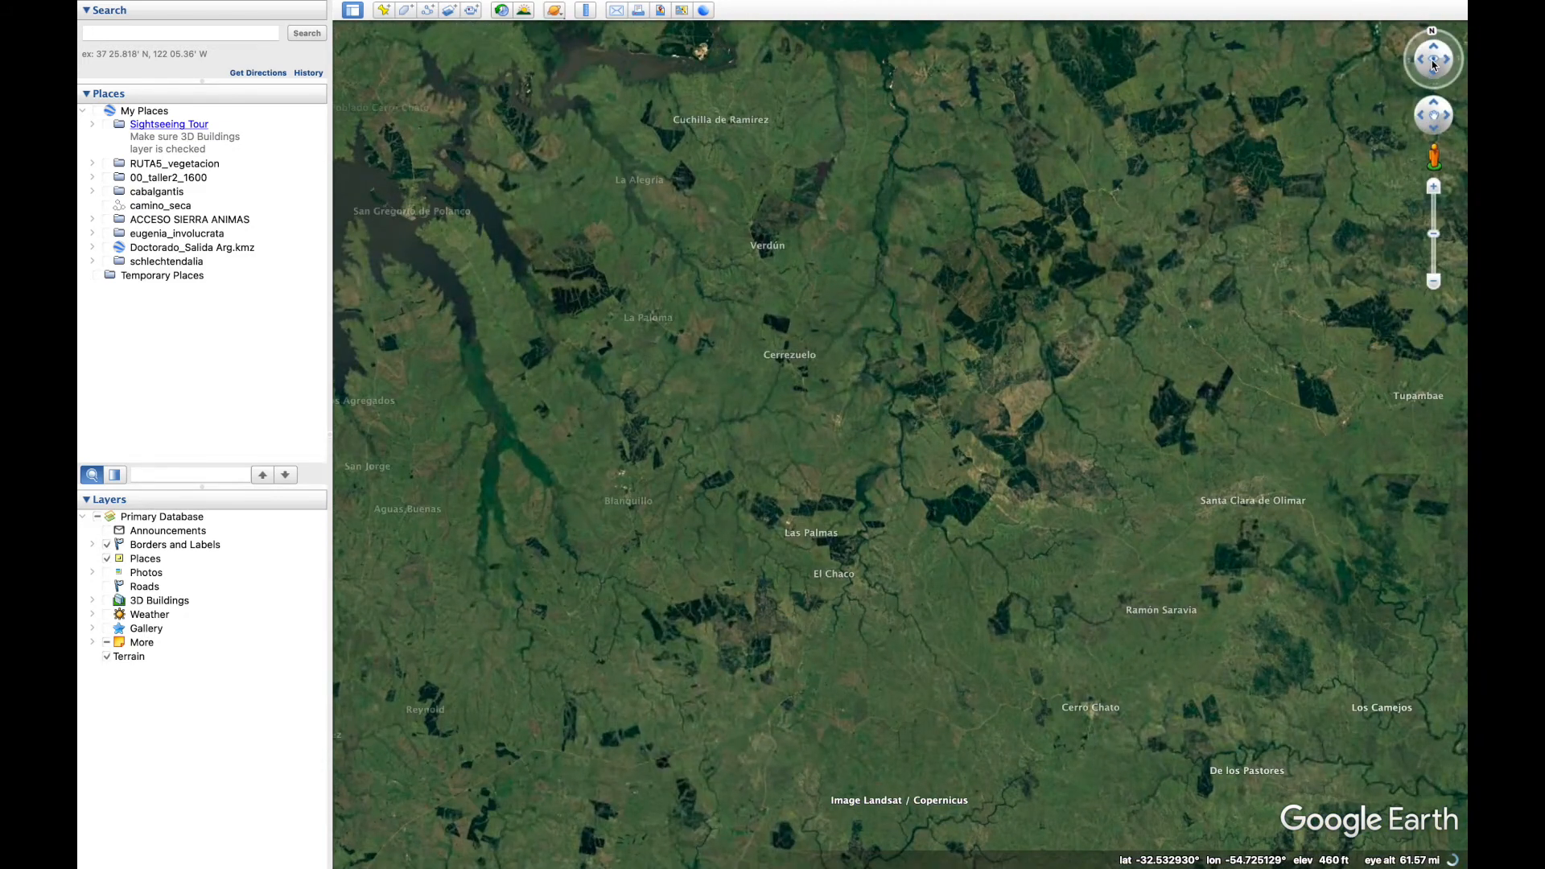
Examine the terrain around Mariscala in a tilted perspective, and return to a north-up, top-down view of the area.
{"action": "left_click_drag", "start_coordinate": [1432, 66], "coordinate": [1429, 25]}
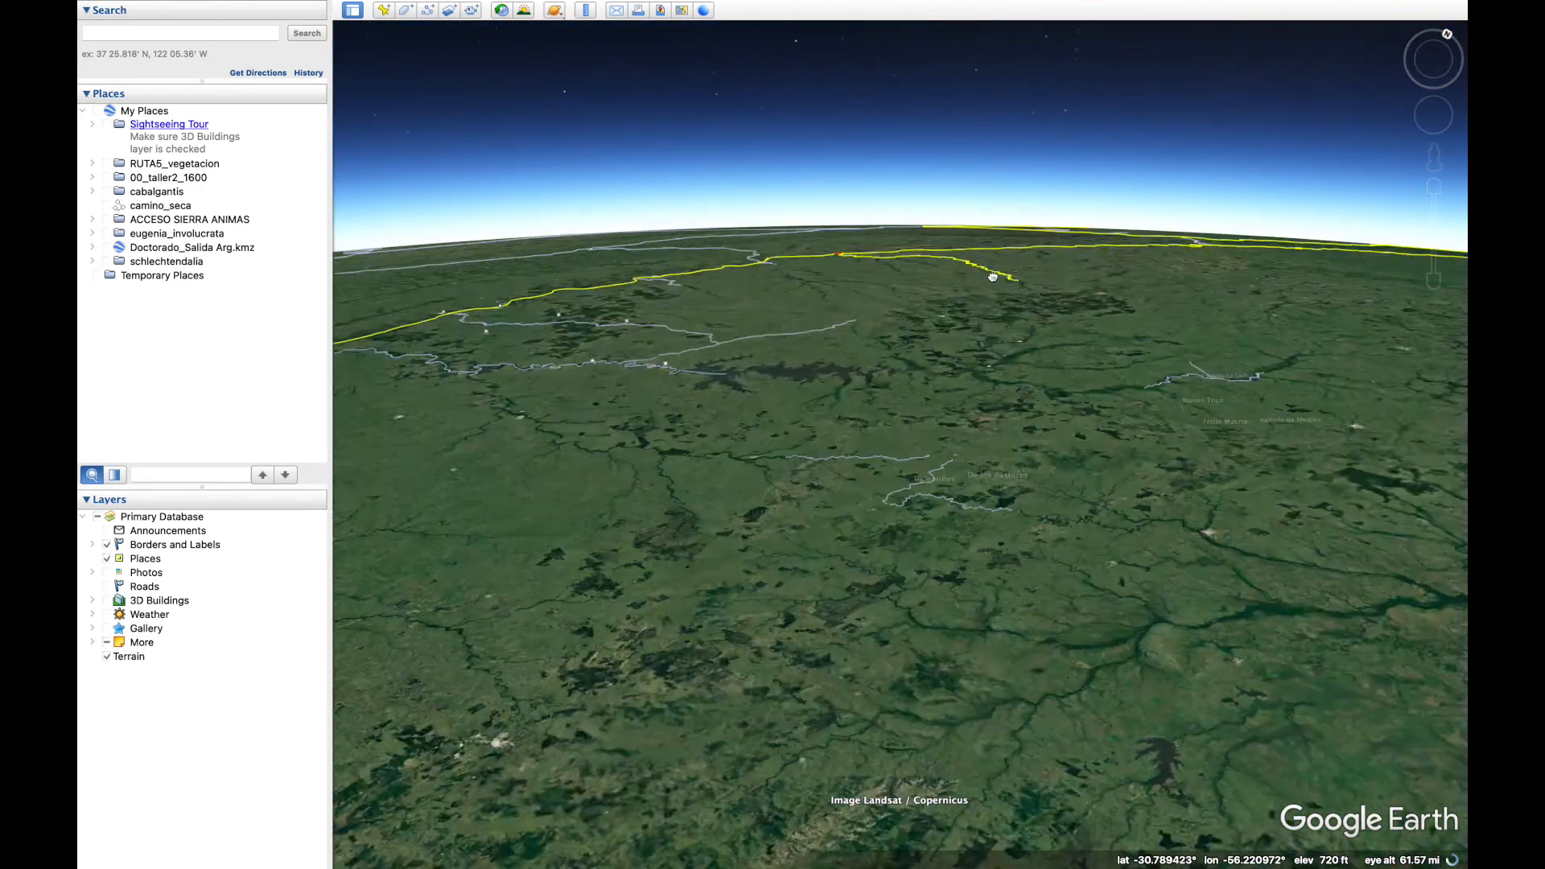
{"action": "scroll", "coordinate": [893, 511], "scroll_direction": "up", "scroll_amount": 5}
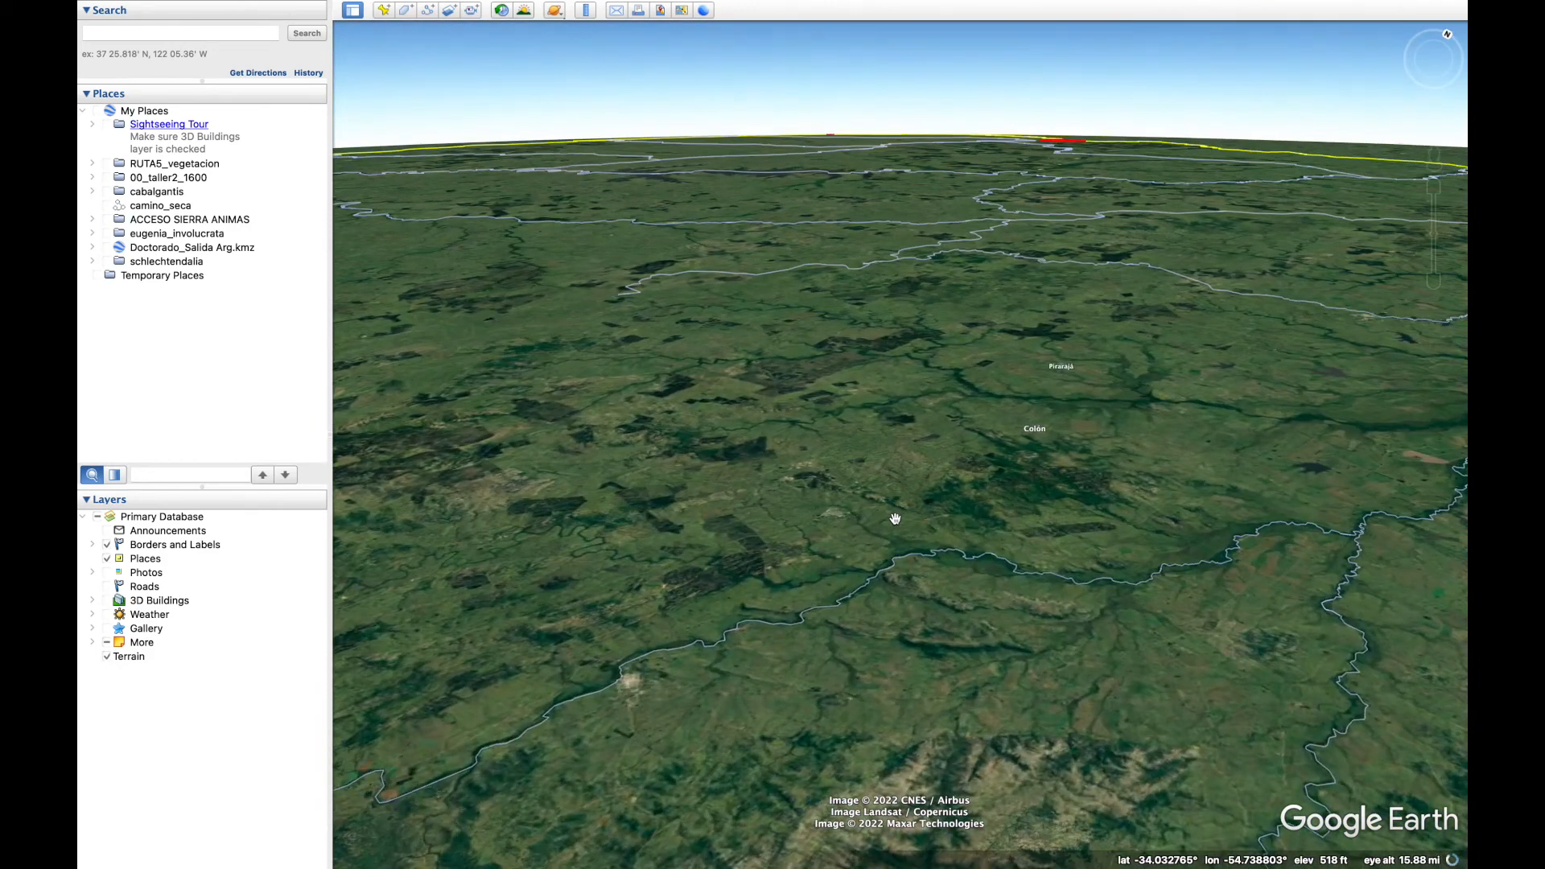
{"action": "scroll", "coordinate": [893, 515], "scroll_direction": "up", "scroll_amount": 3}
{"action": "scroll", "coordinate": [835, 505], "scroll_direction": "up", "scroll_amount": 4}
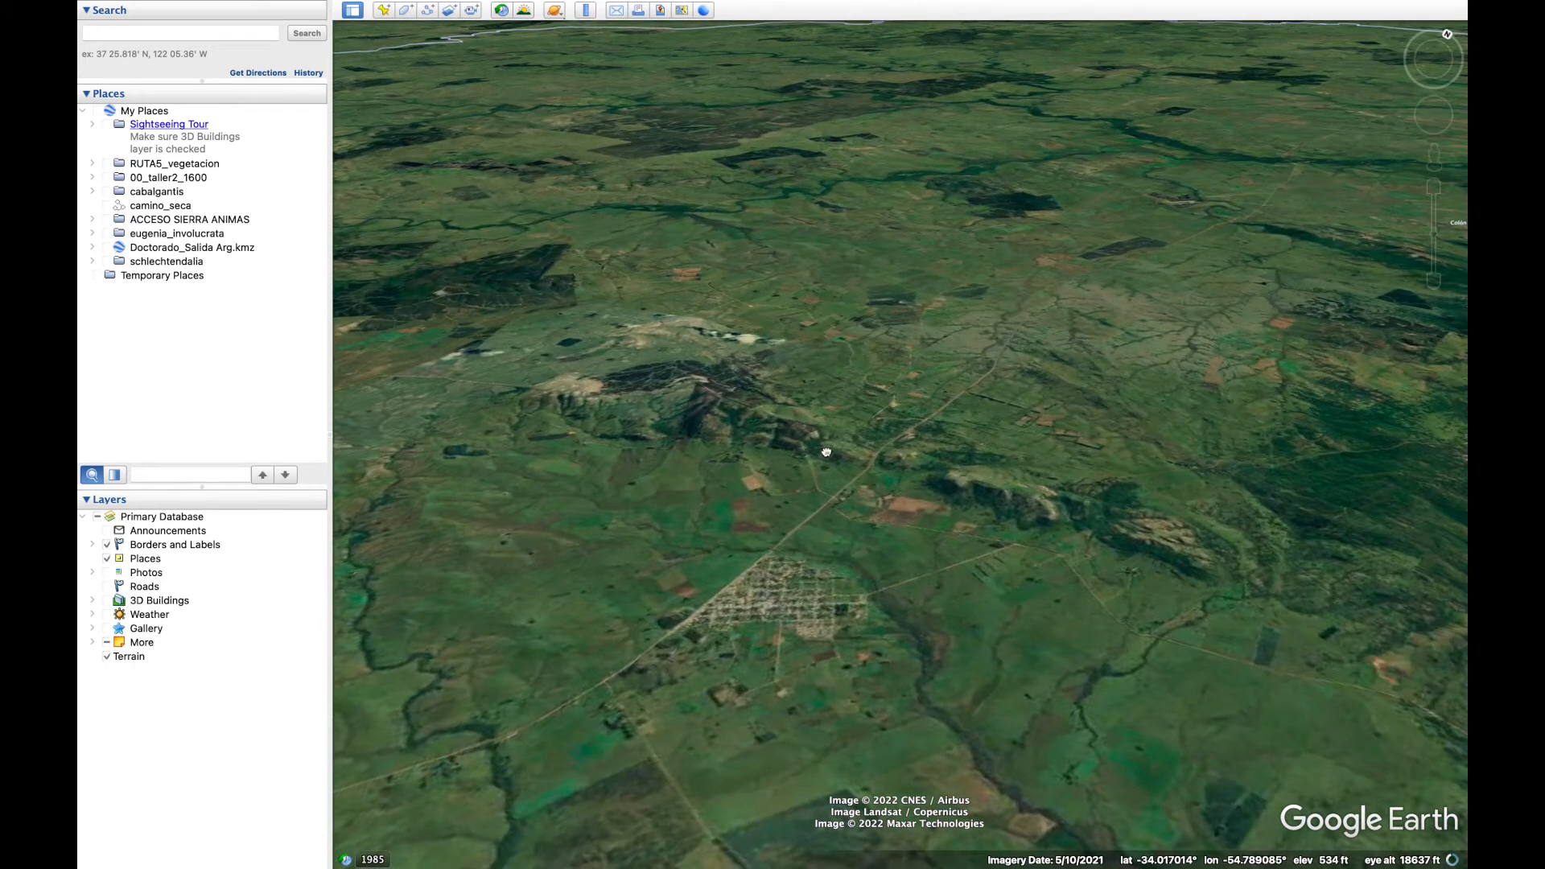
{"action": "mouse_move", "coordinate": [824, 448]}
{"action": "left_mouse_down"}
{"action": "mouse_move", "coordinate": [666, 476]}
{"action": "mouse_move", "coordinate": [819, 481]}
{"action": "left_mouse_up"}
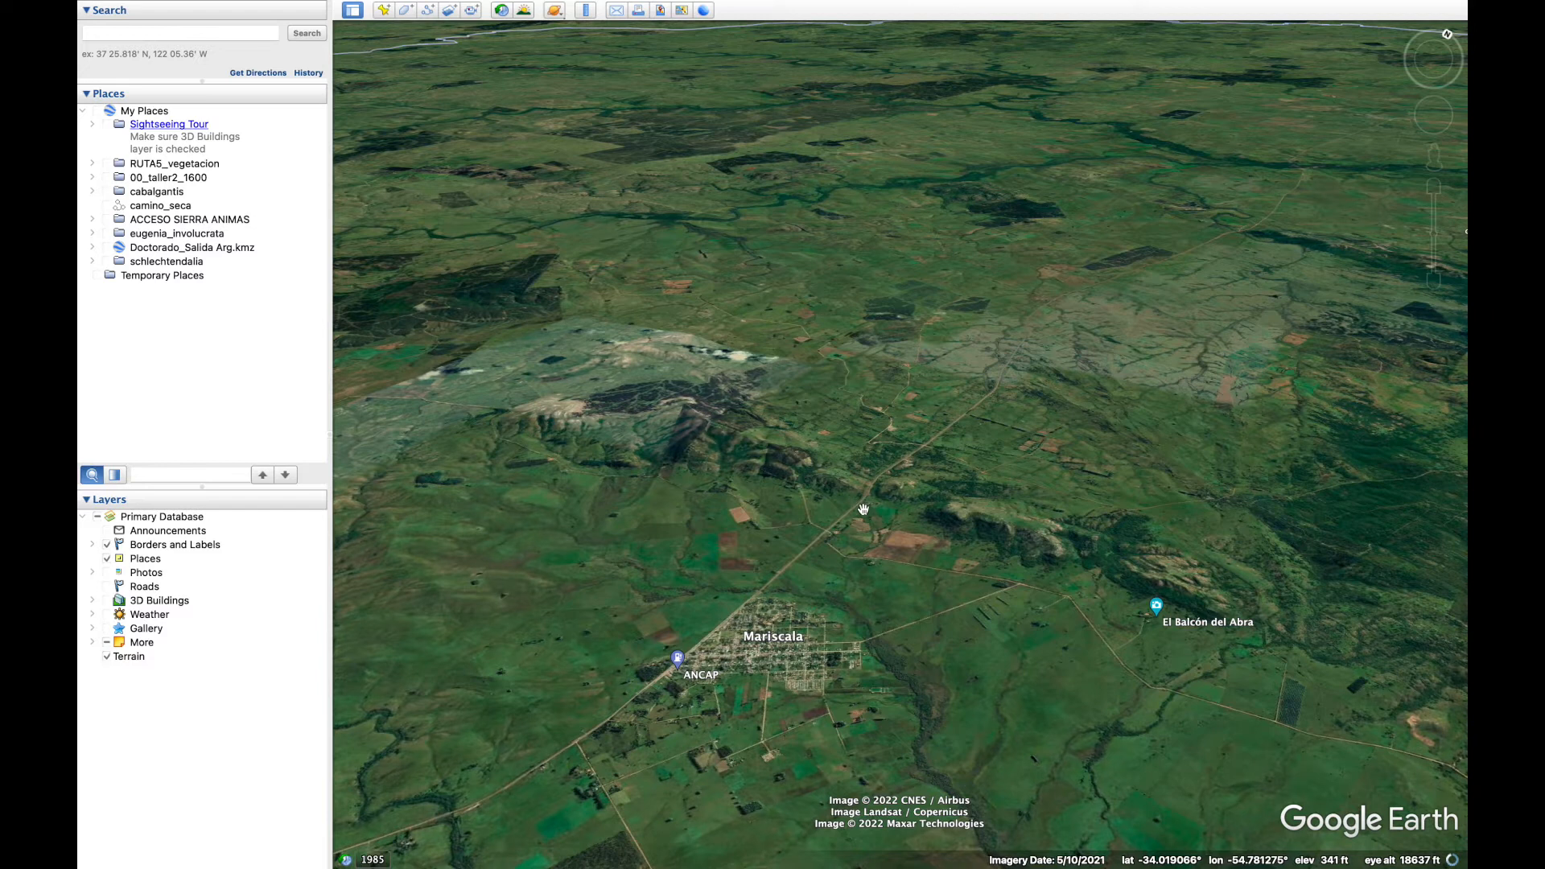
{"action": "left_click_drag", "start_coordinate": [861, 507], "coordinate": [885, 509]}
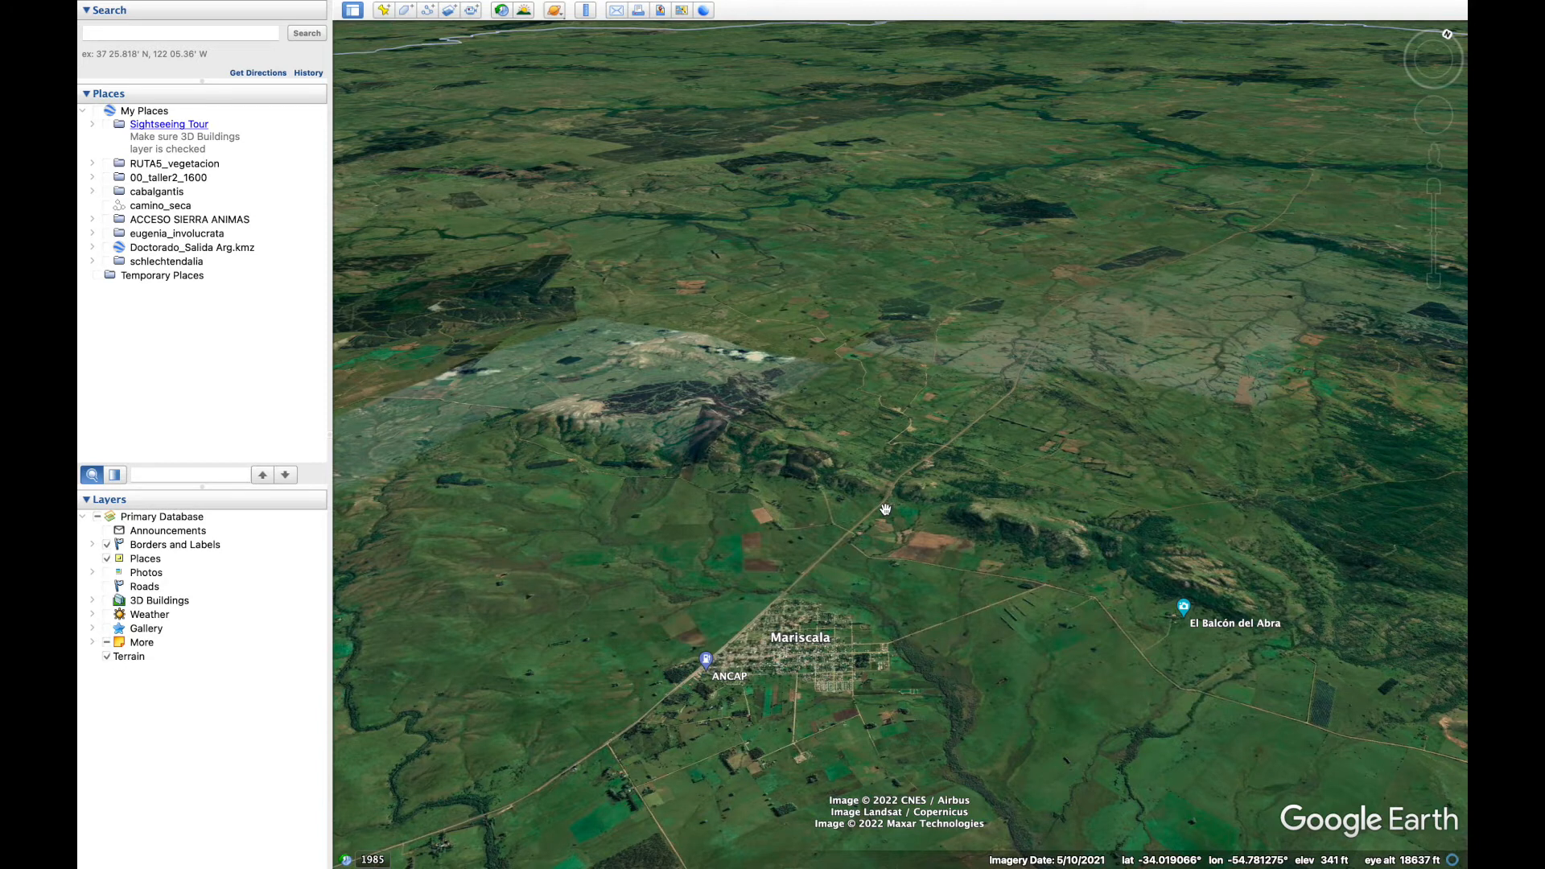
{"action": "key", "text": "r"}
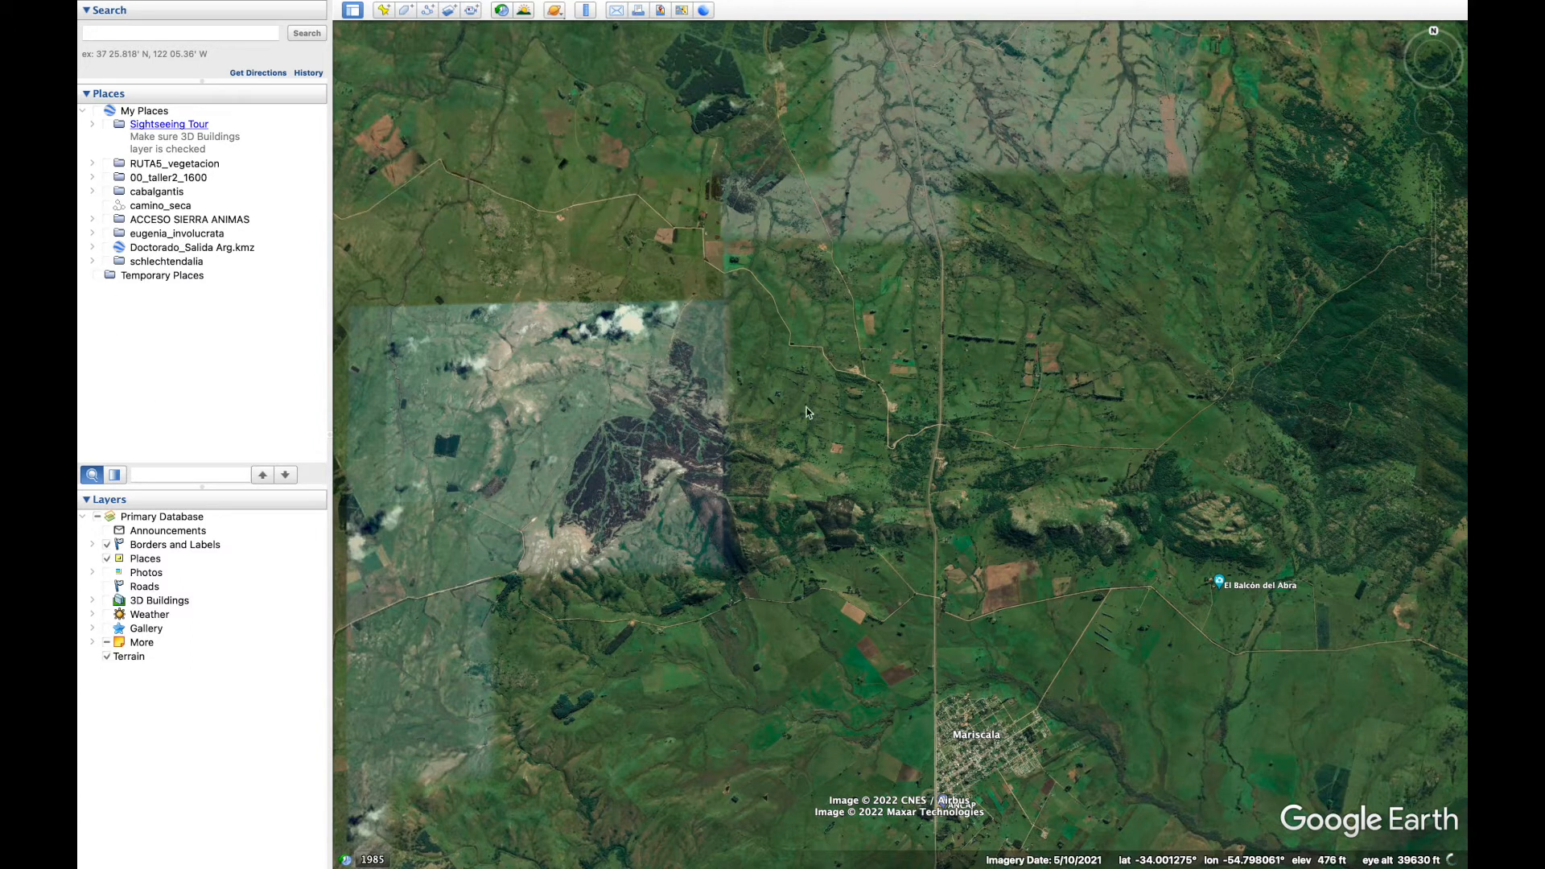
{"action": "left_click_drag", "start_coordinate": [803, 449], "coordinate": [906, 448]}
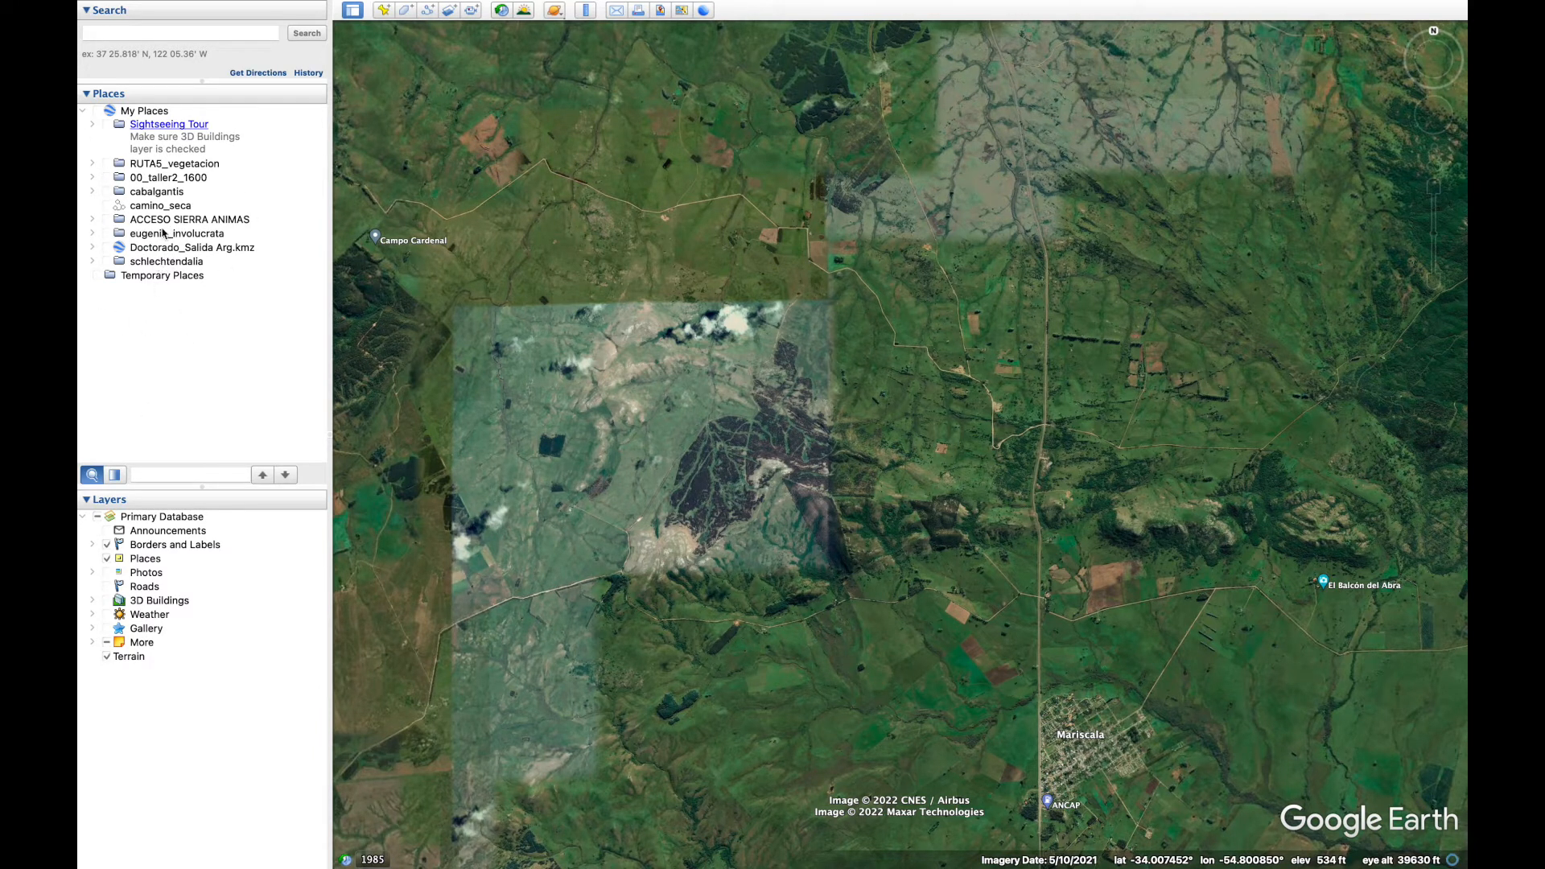
Create a new folder named AFO2 inside My Places.
{"action": "left_click", "coordinate": [145, 114]}
{"action": "right_click", "coordinate": [146, 115]}
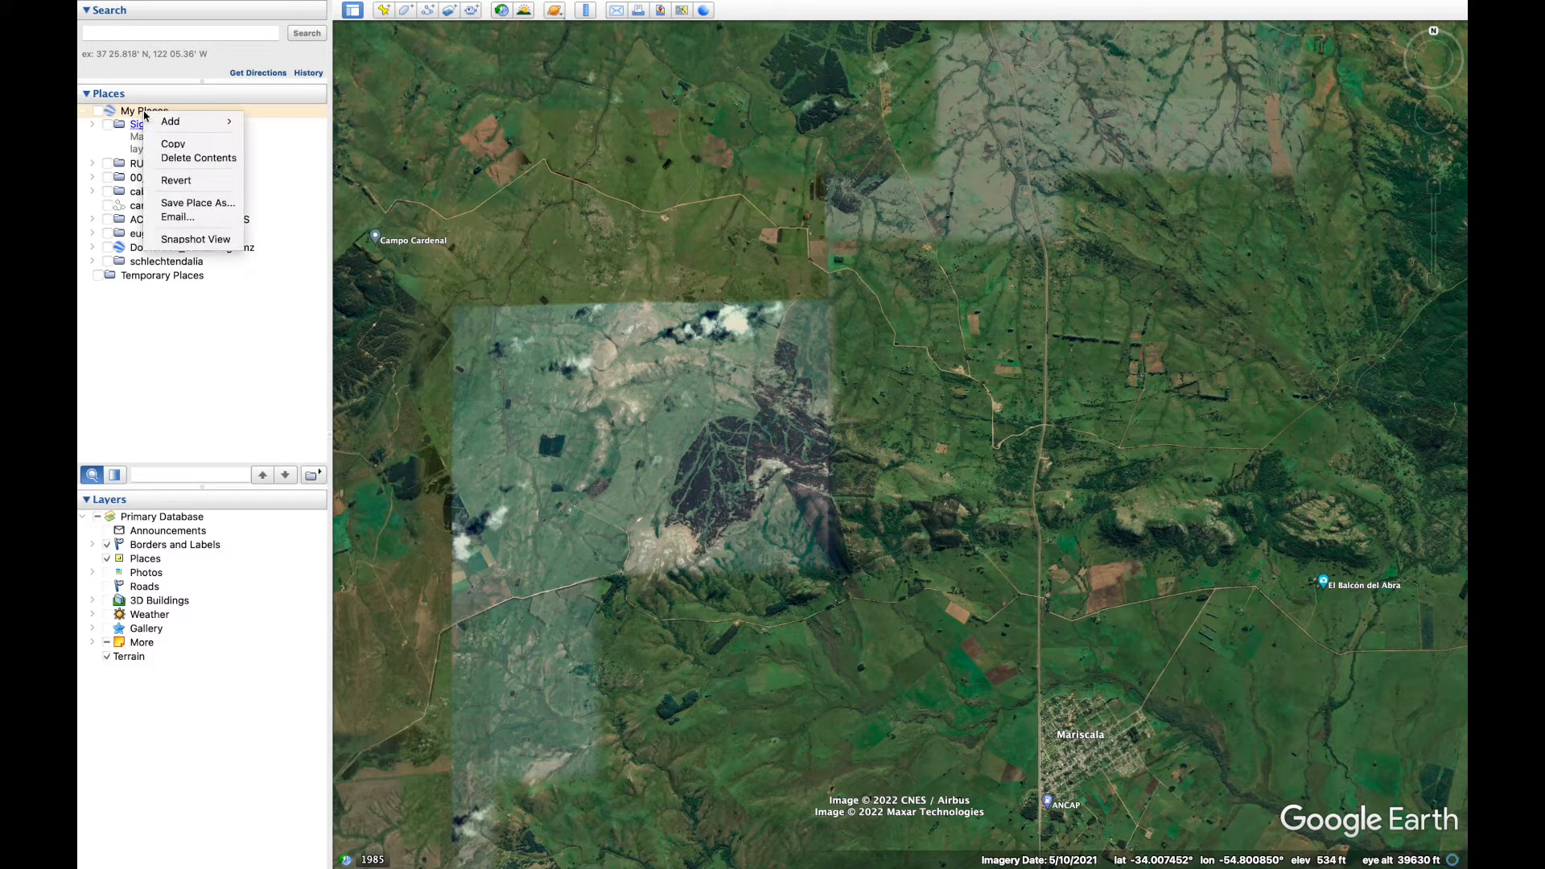
{"action": "mouse_move", "coordinate": [179, 122]}
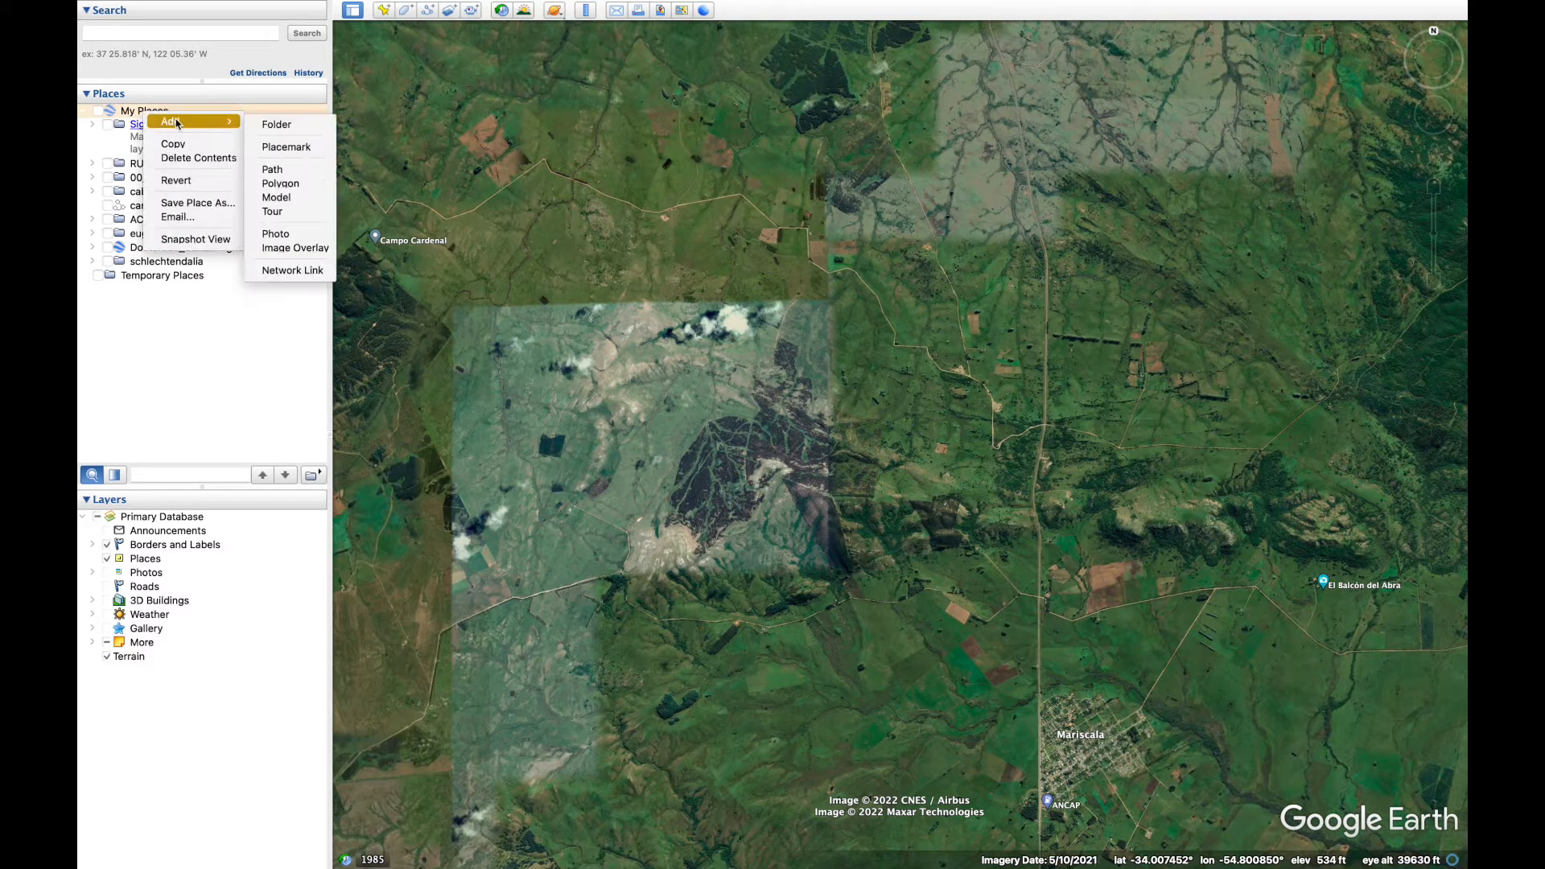
{"action": "left_click", "coordinate": [278, 124]}
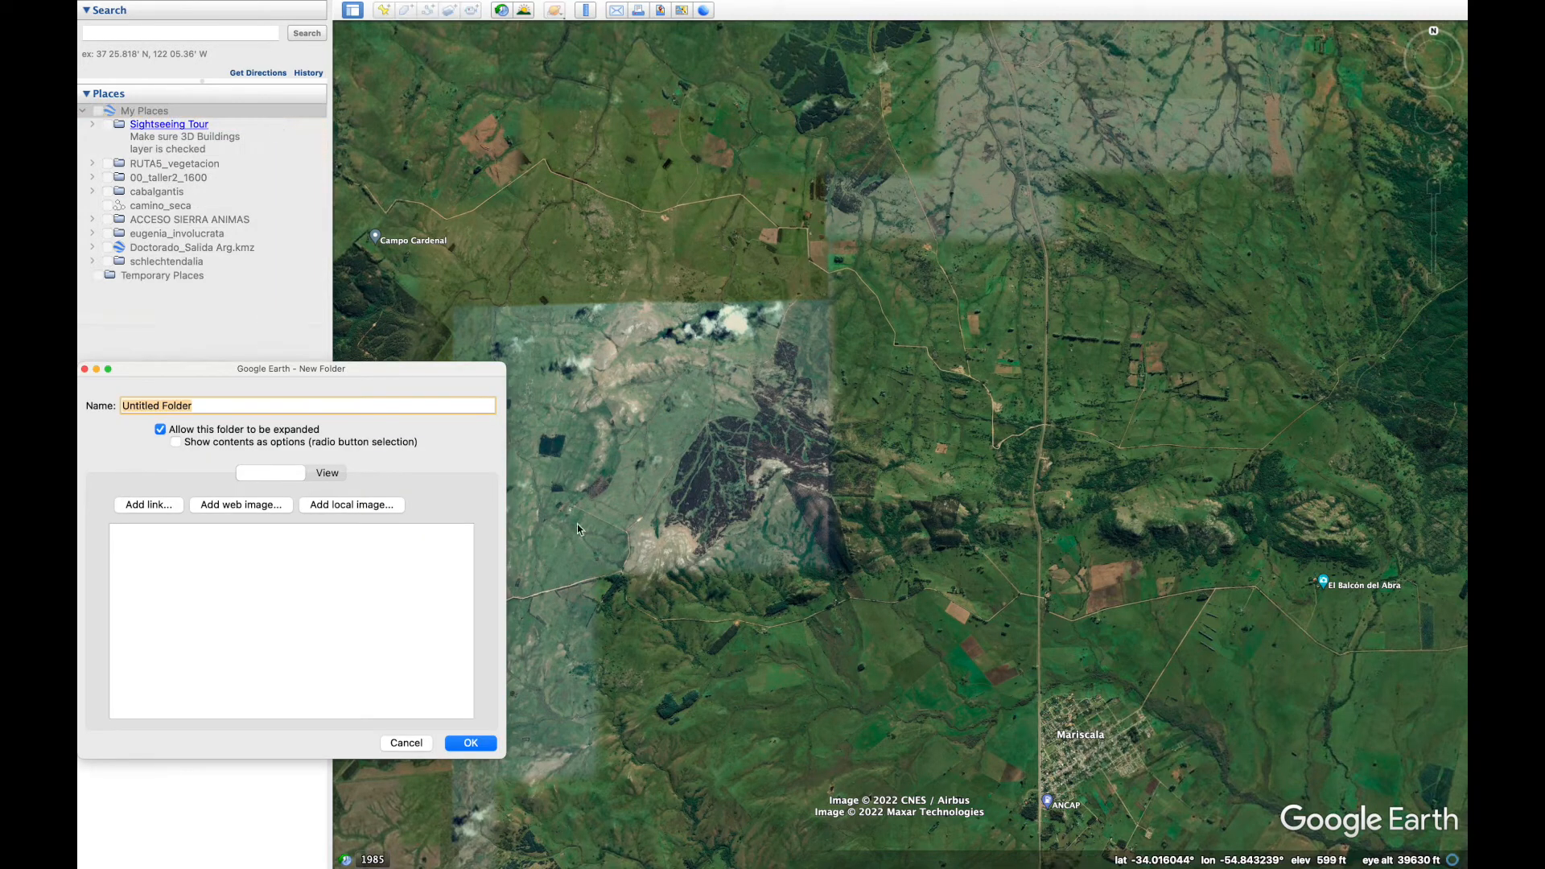
{"action": "type", "text": "AFO2"}
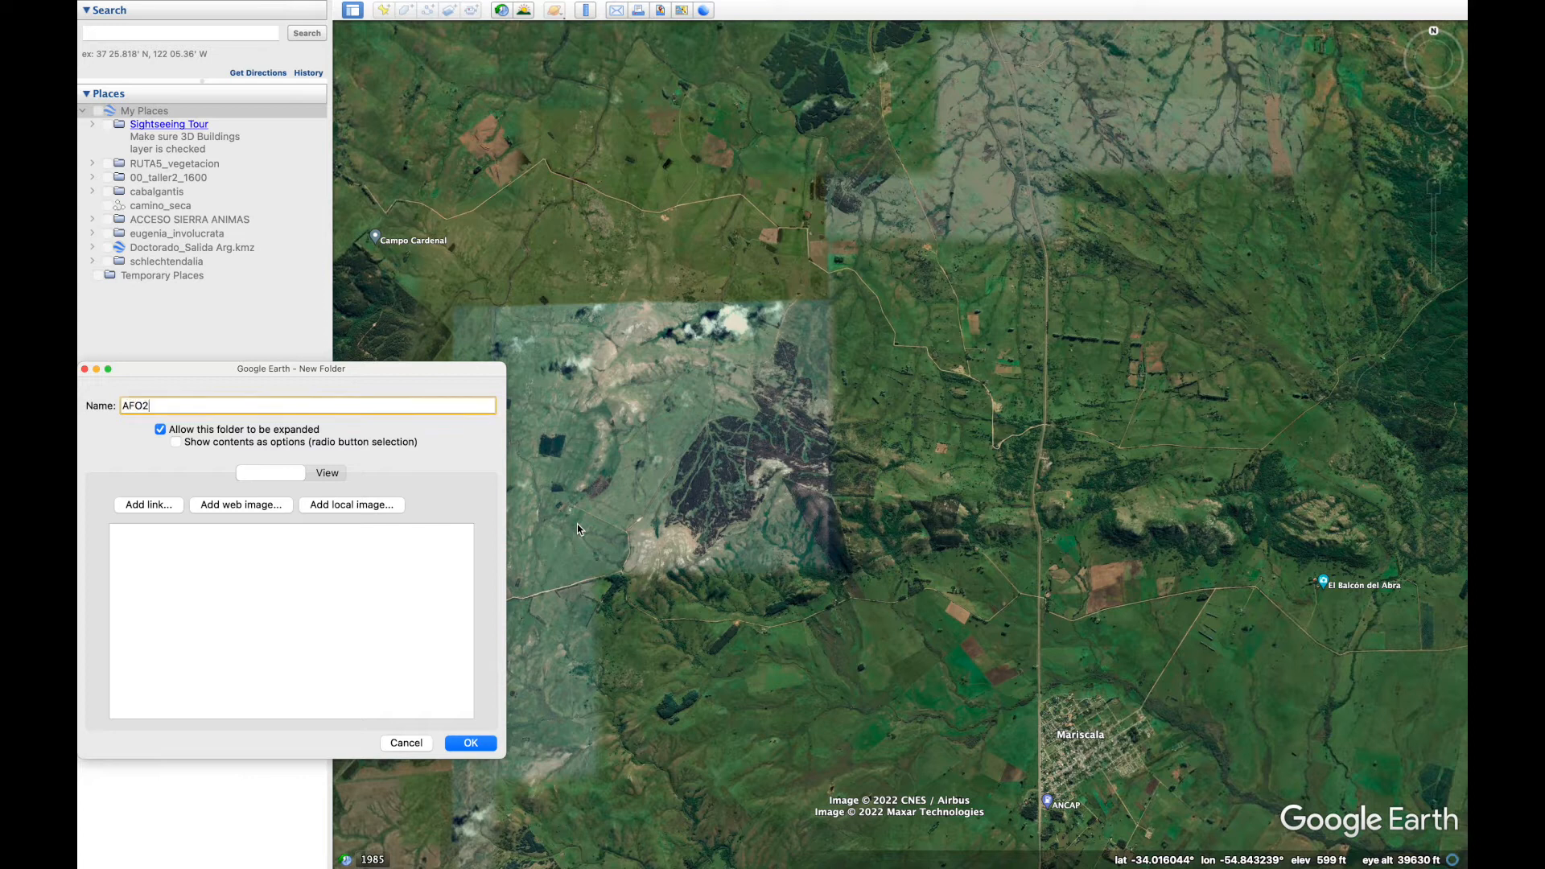
{"action": "key", "text": "Return"}
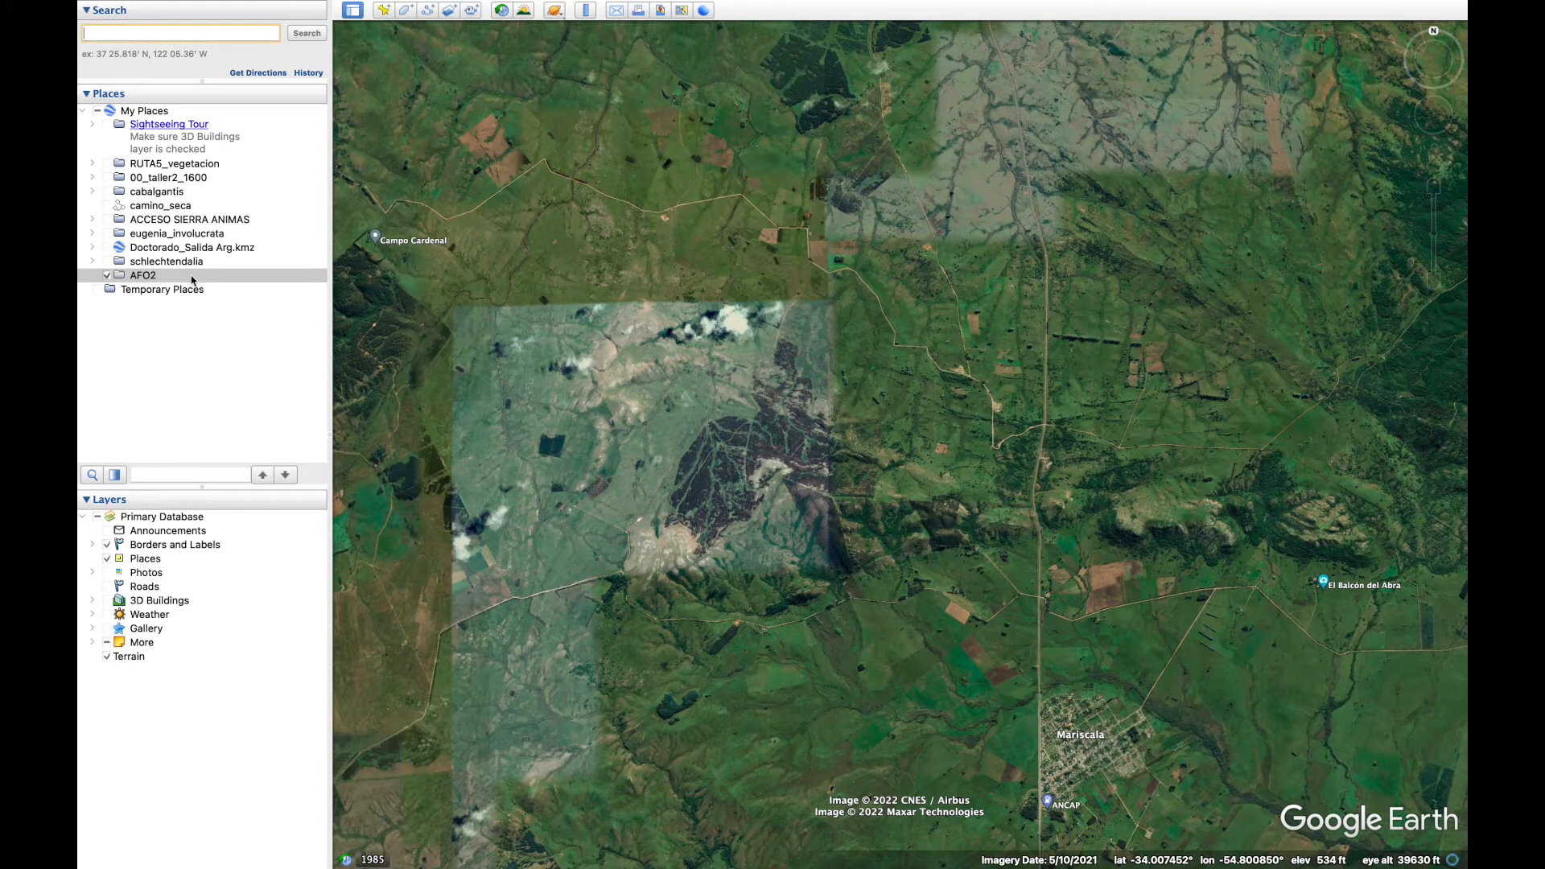
Add a placemark at the dirt road's bend northwest of the dark tree plantation, at about latitude -33.9992°, longitude -54.8206°.
{"action": "scroll", "coordinate": [795, 394], "scroll_direction": "up", "scroll_amount": 5}
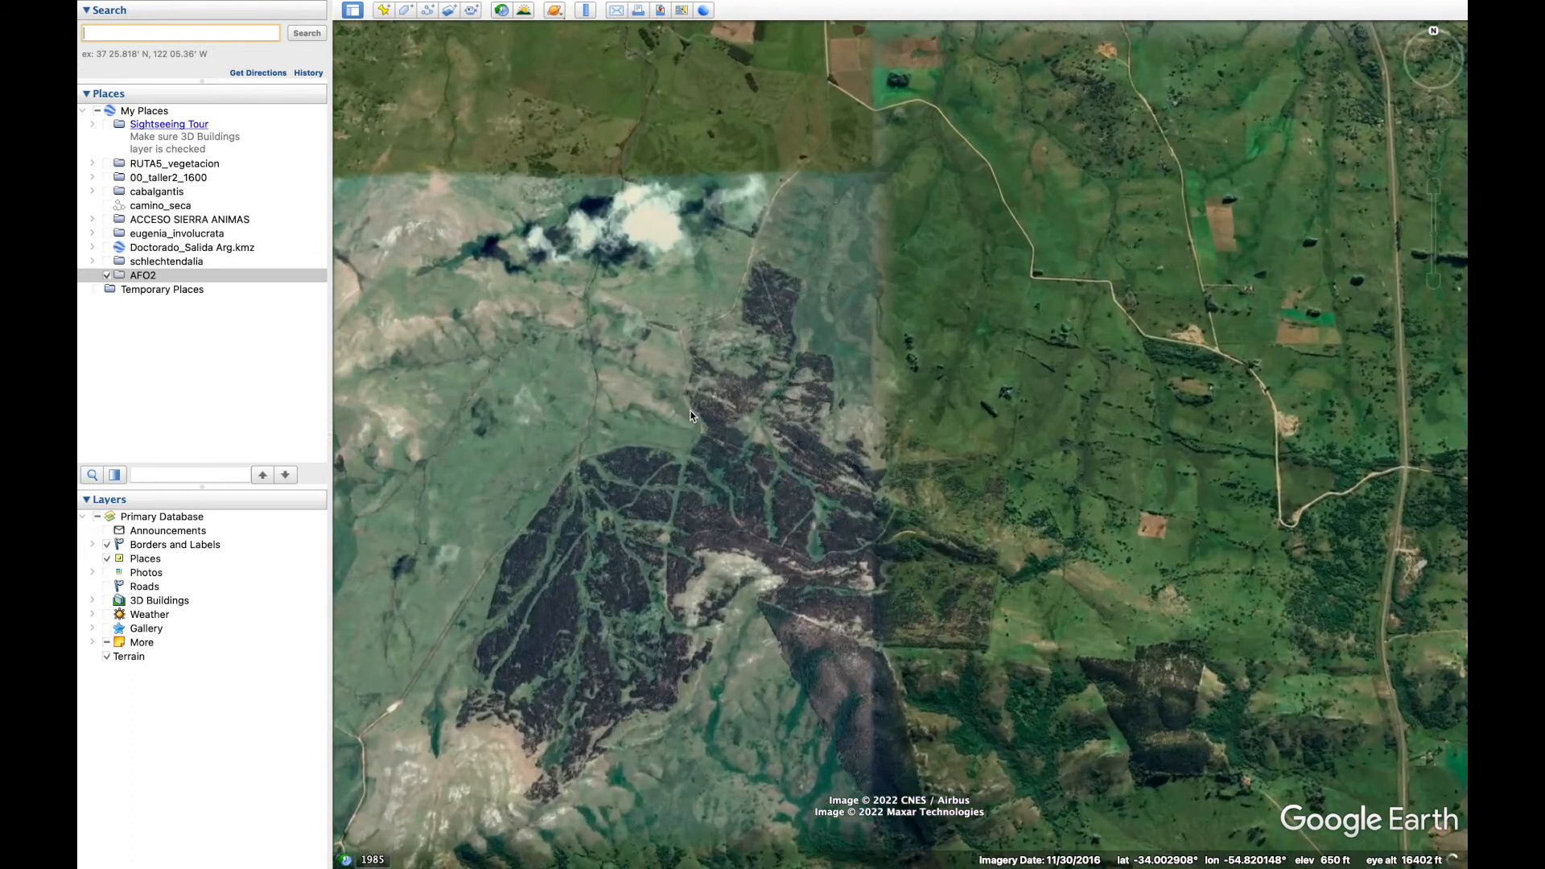
{"action": "scroll", "coordinate": [690, 415], "scroll_direction": "up", "scroll_amount": 5}
{"action": "scroll", "coordinate": [807, 349], "scroll_direction": "up", "scroll_amount": 2}
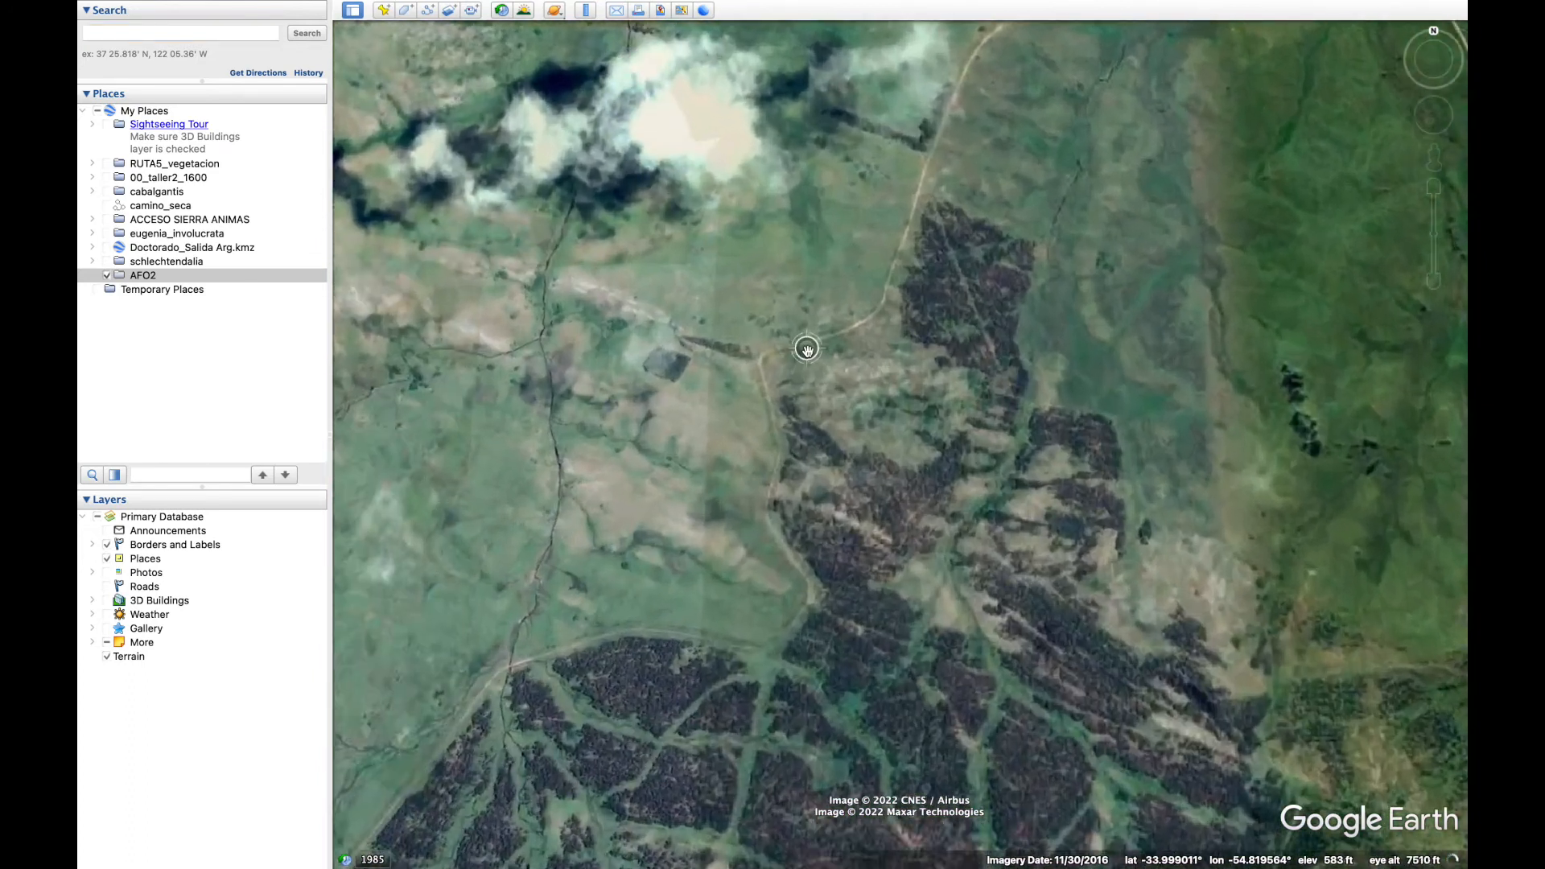
{"action": "left_click", "coordinate": [383, 11]}
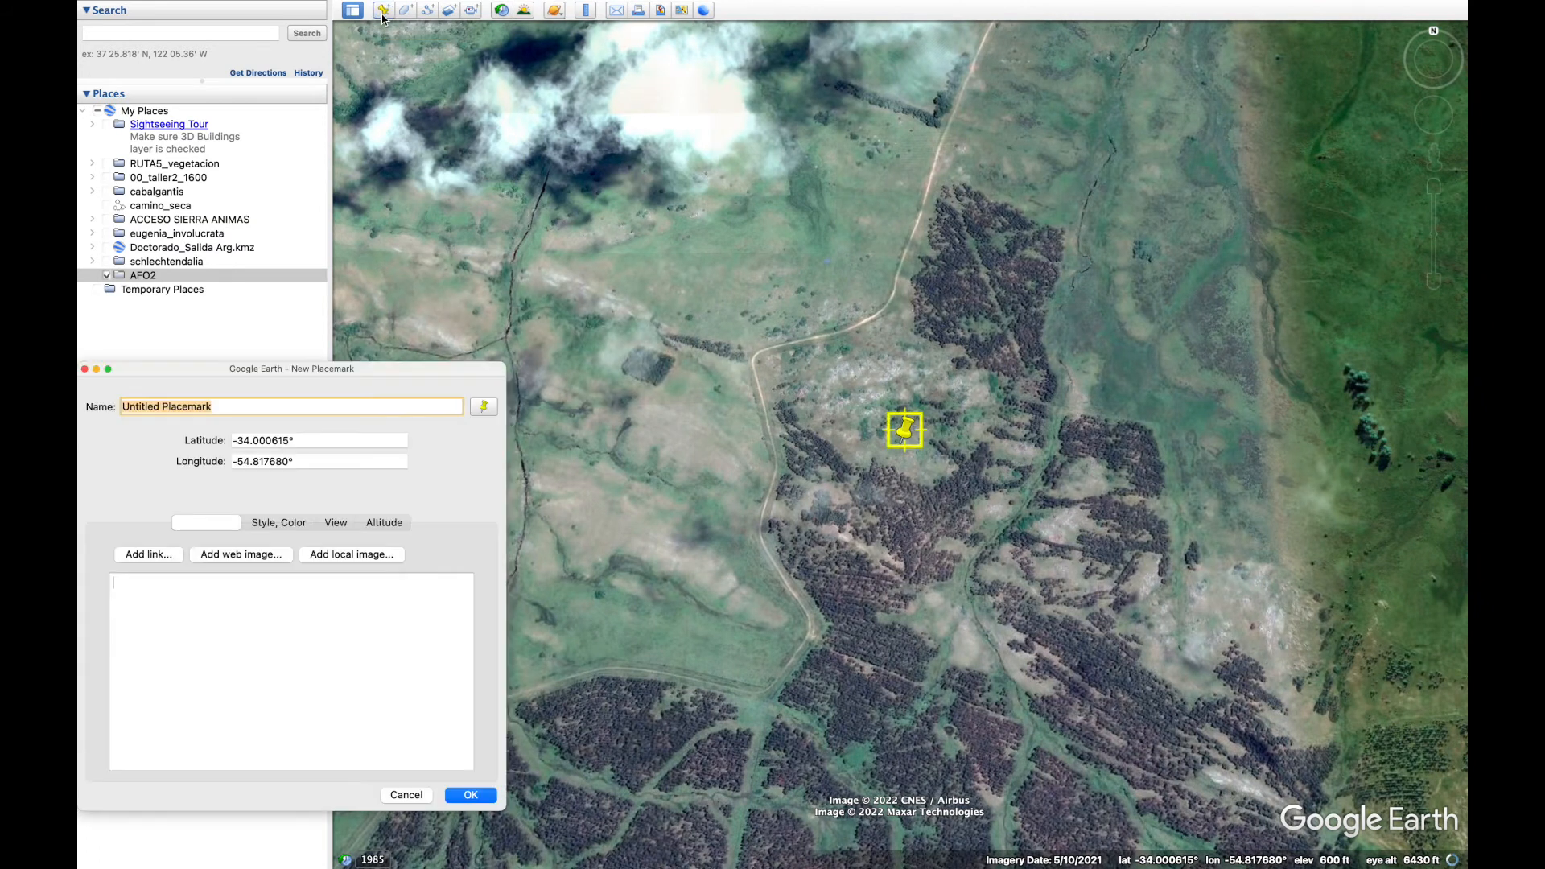
{"action": "left_click_drag", "start_coordinate": [895, 436], "coordinate": [754, 364]}
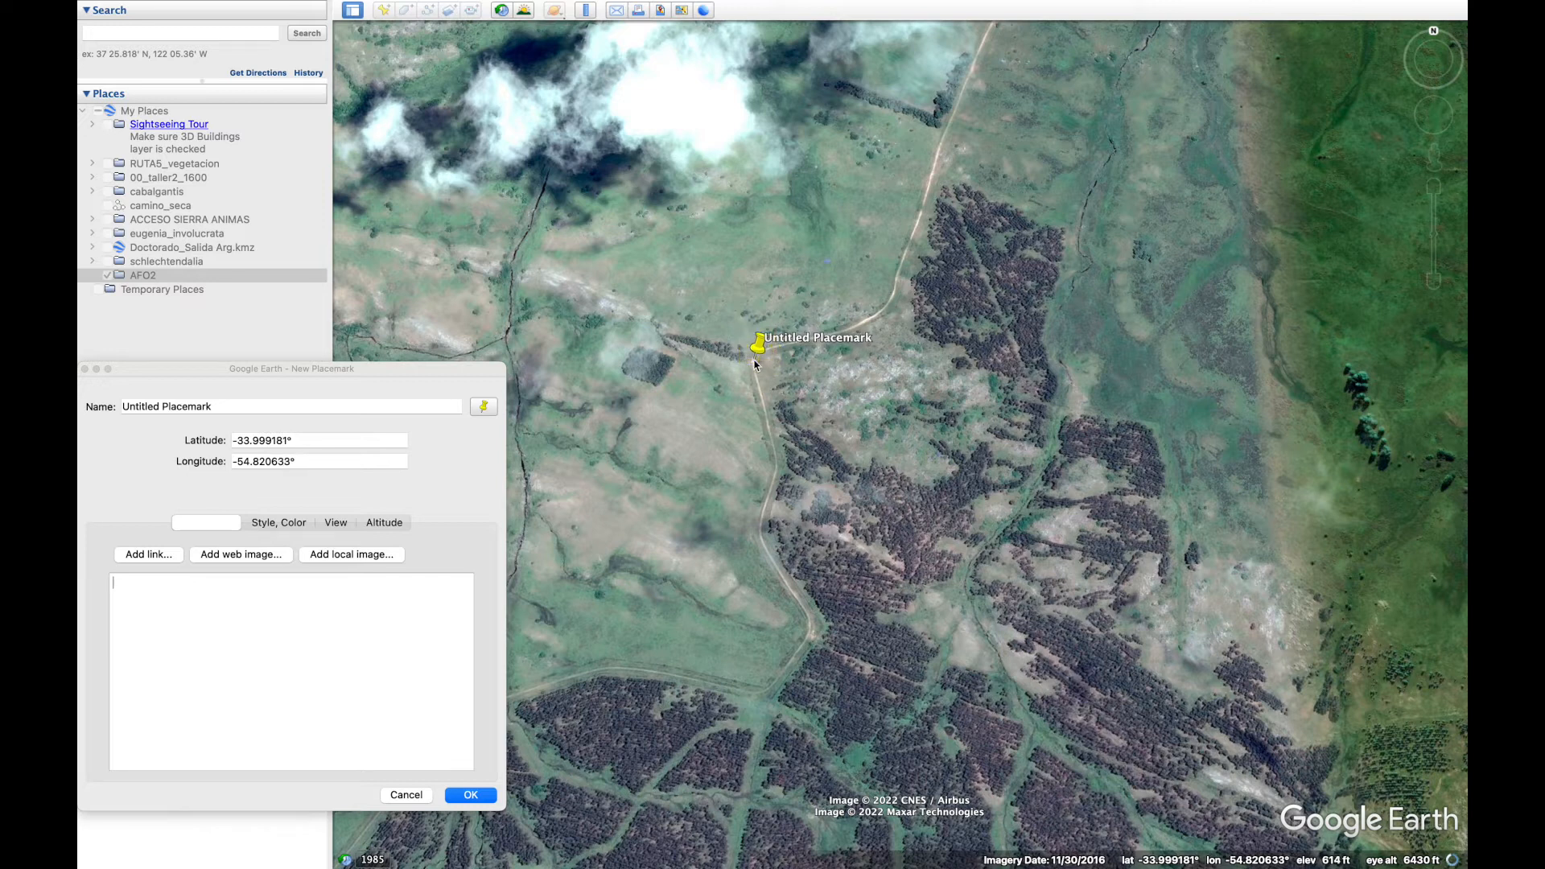
{"action": "left_click_drag", "start_coordinate": [458, 375], "coordinate": [567, 335]}
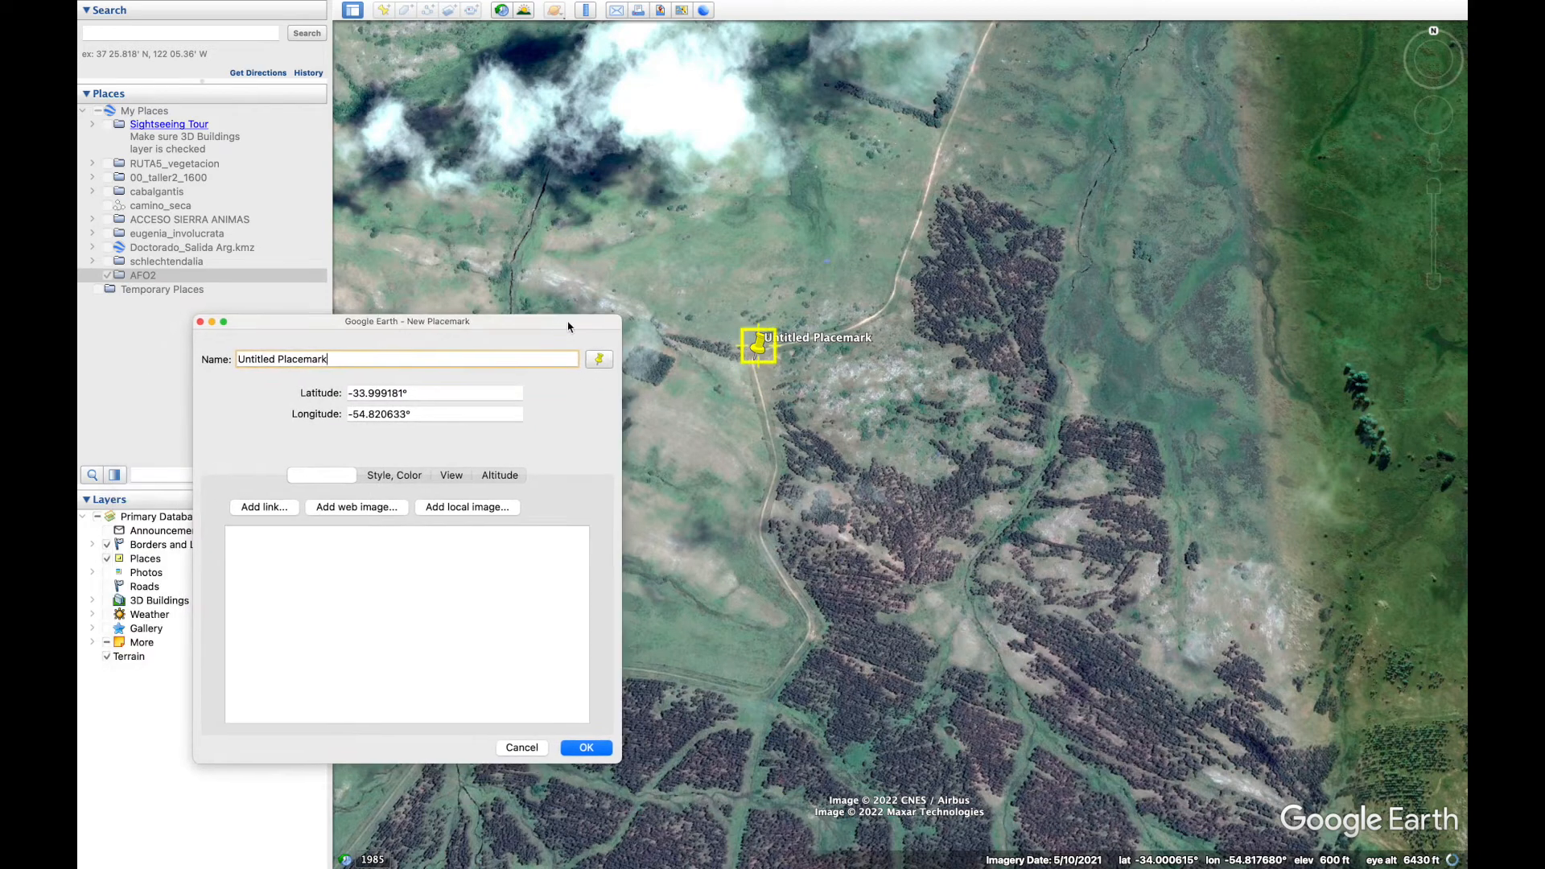
Change the new placemark's icon to the dotted circle (placemark_circle) and name it Ruta.
{"action": "left_click", "coordinate": [601, 368]}
{"action": "left_click", "coordinate": [442, 528]}
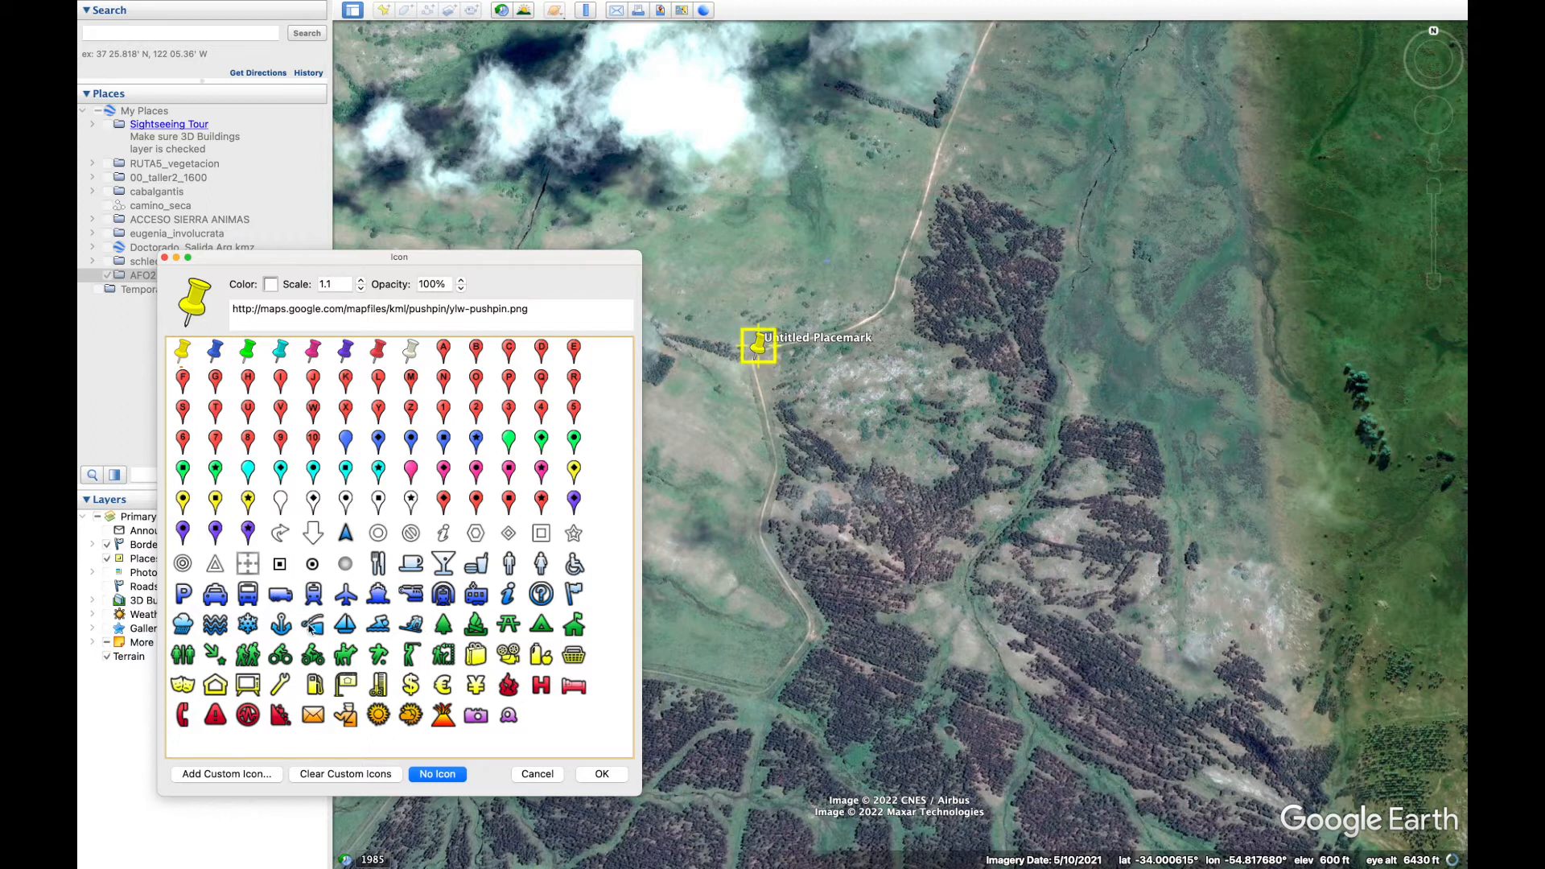
{"action": "left_click", "coordinate": [314, 565]}
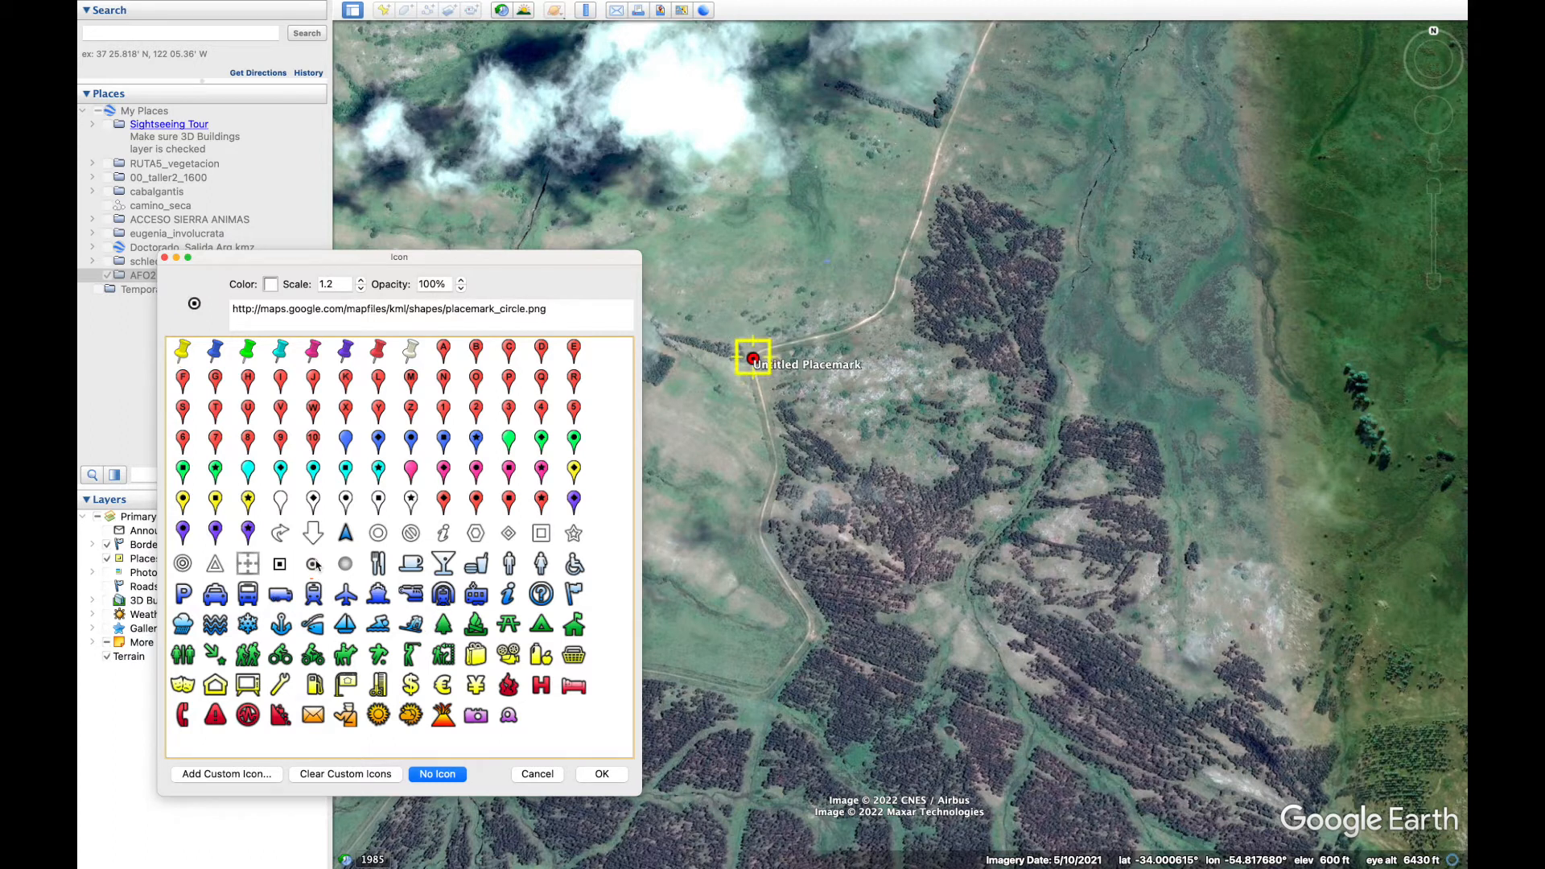
{"action": "left_click", "coordinate": [610, 772]}
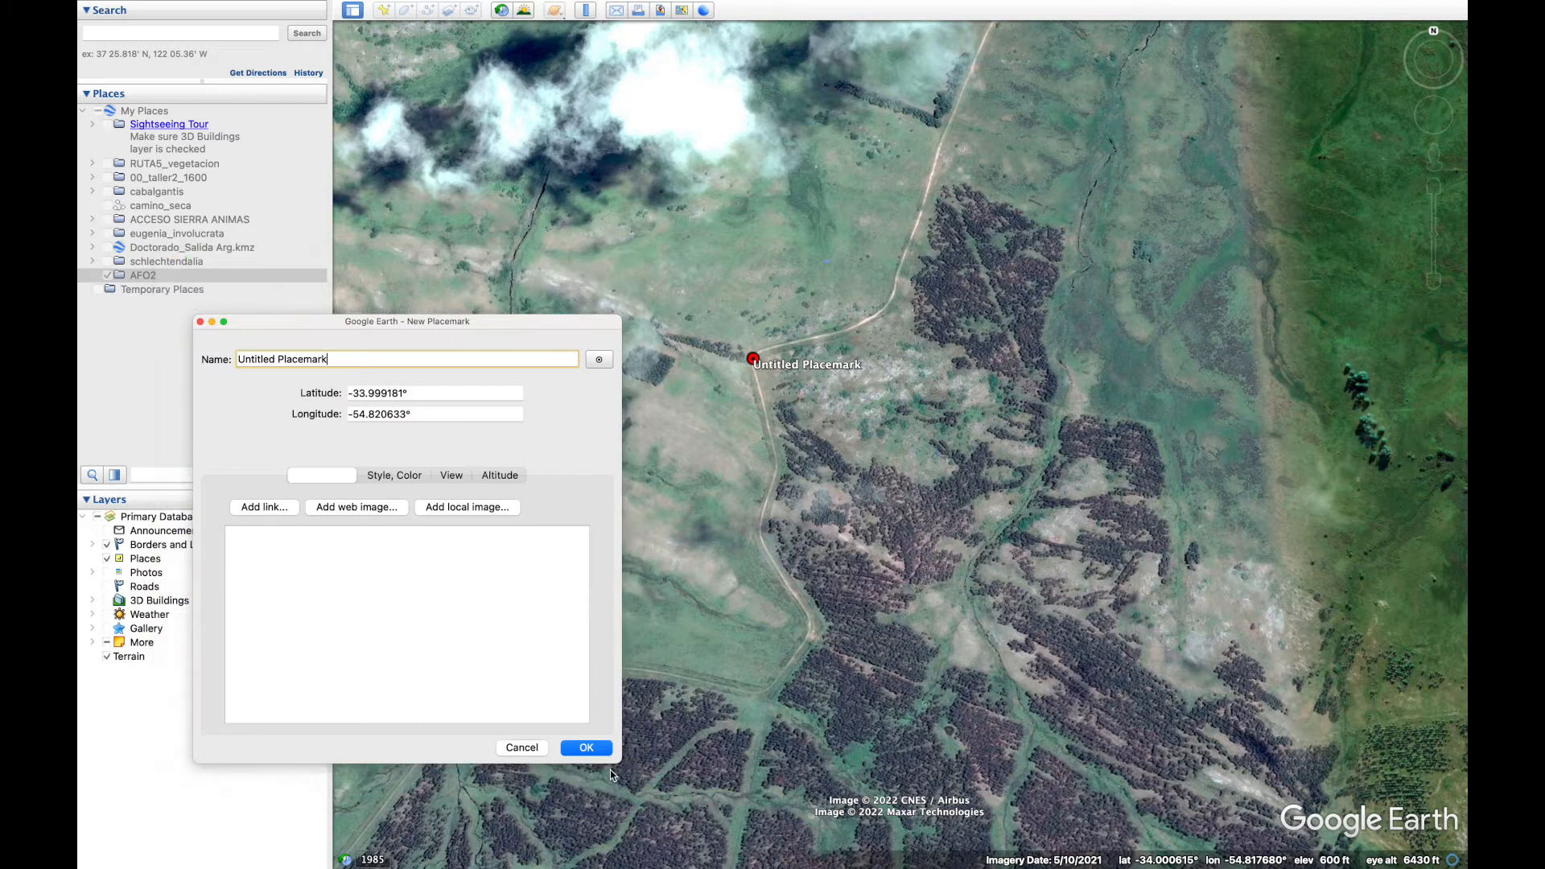
{"action": "triple_click", "coordinate": [351, 359]}
{"action": "type", "text": "Ruta"}
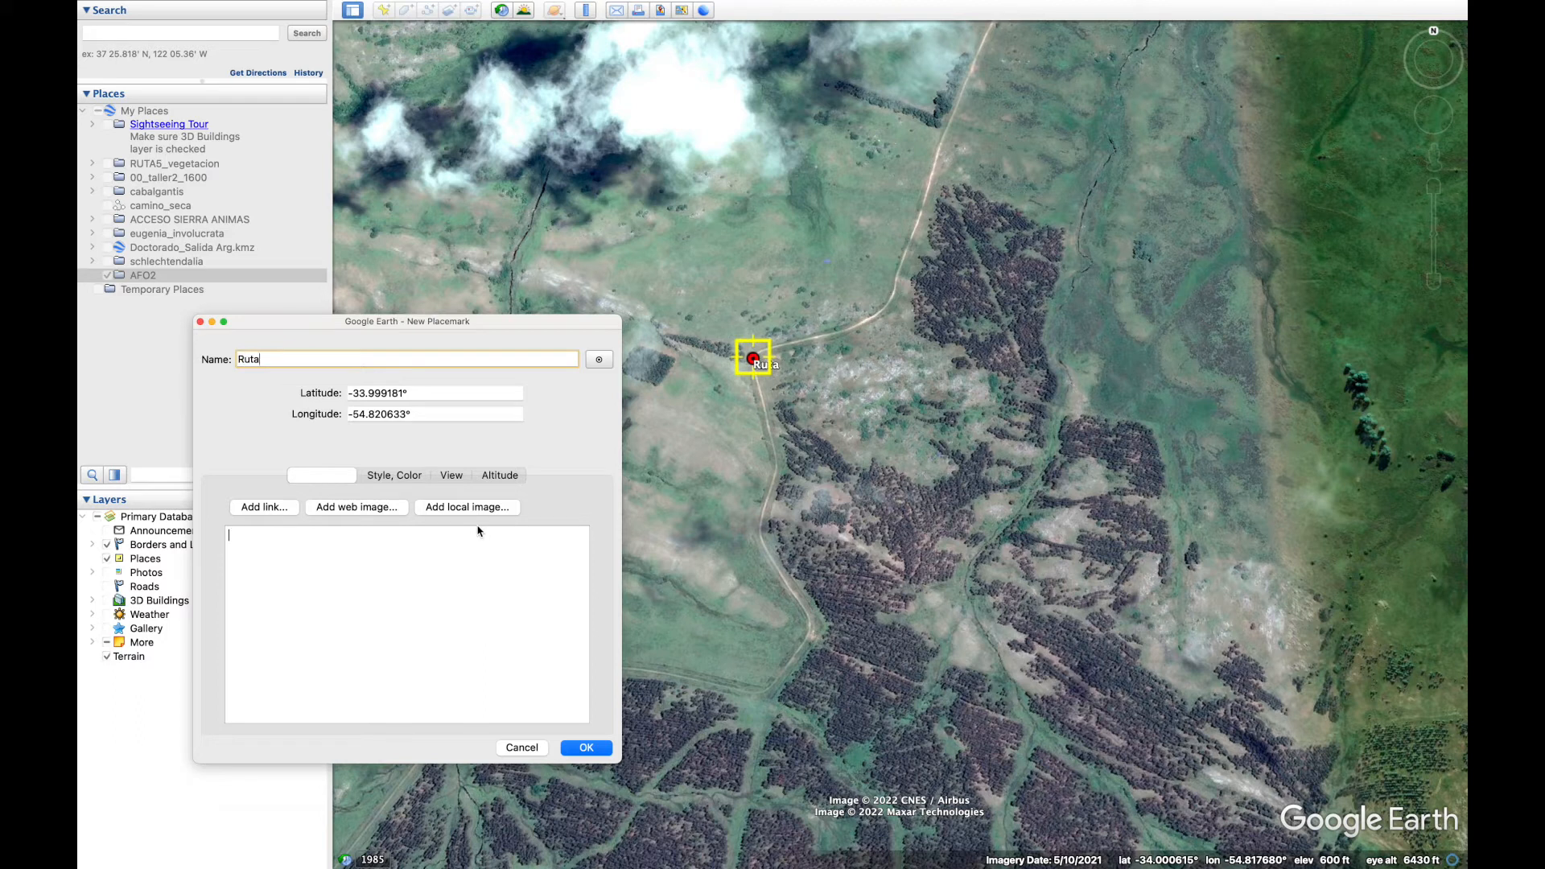
Save the Ruta placemark and draw a path about 1.22 km long southward through the plantation, starting straight and ending in a winding freehand line.
{"action": "left_click", "coordinate": [587, 751]}
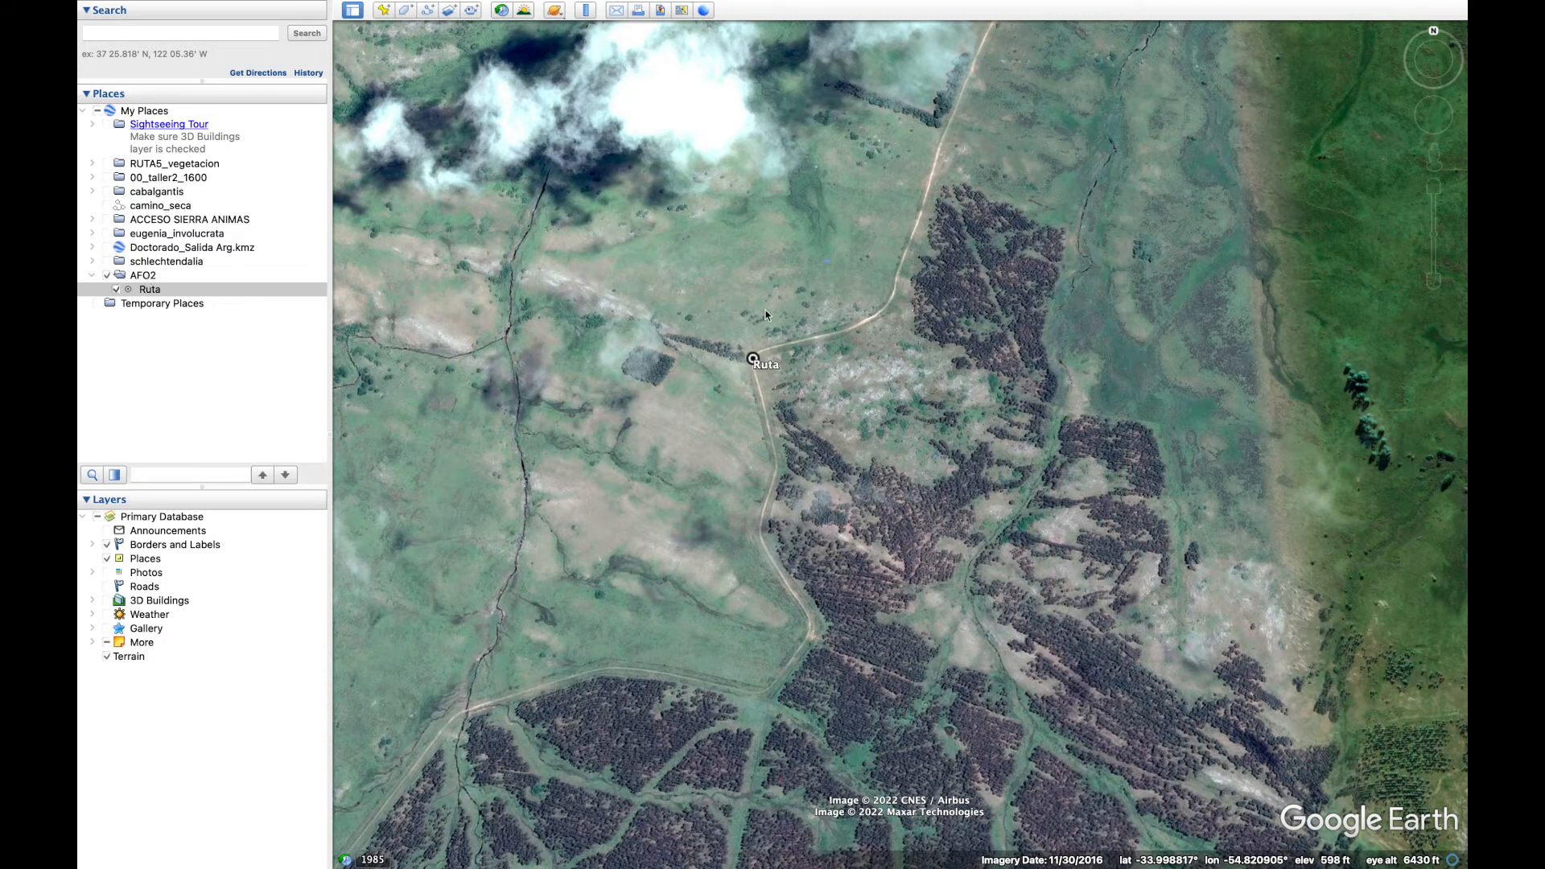
{"action": "left_click", "coordinate": [427, 12]}
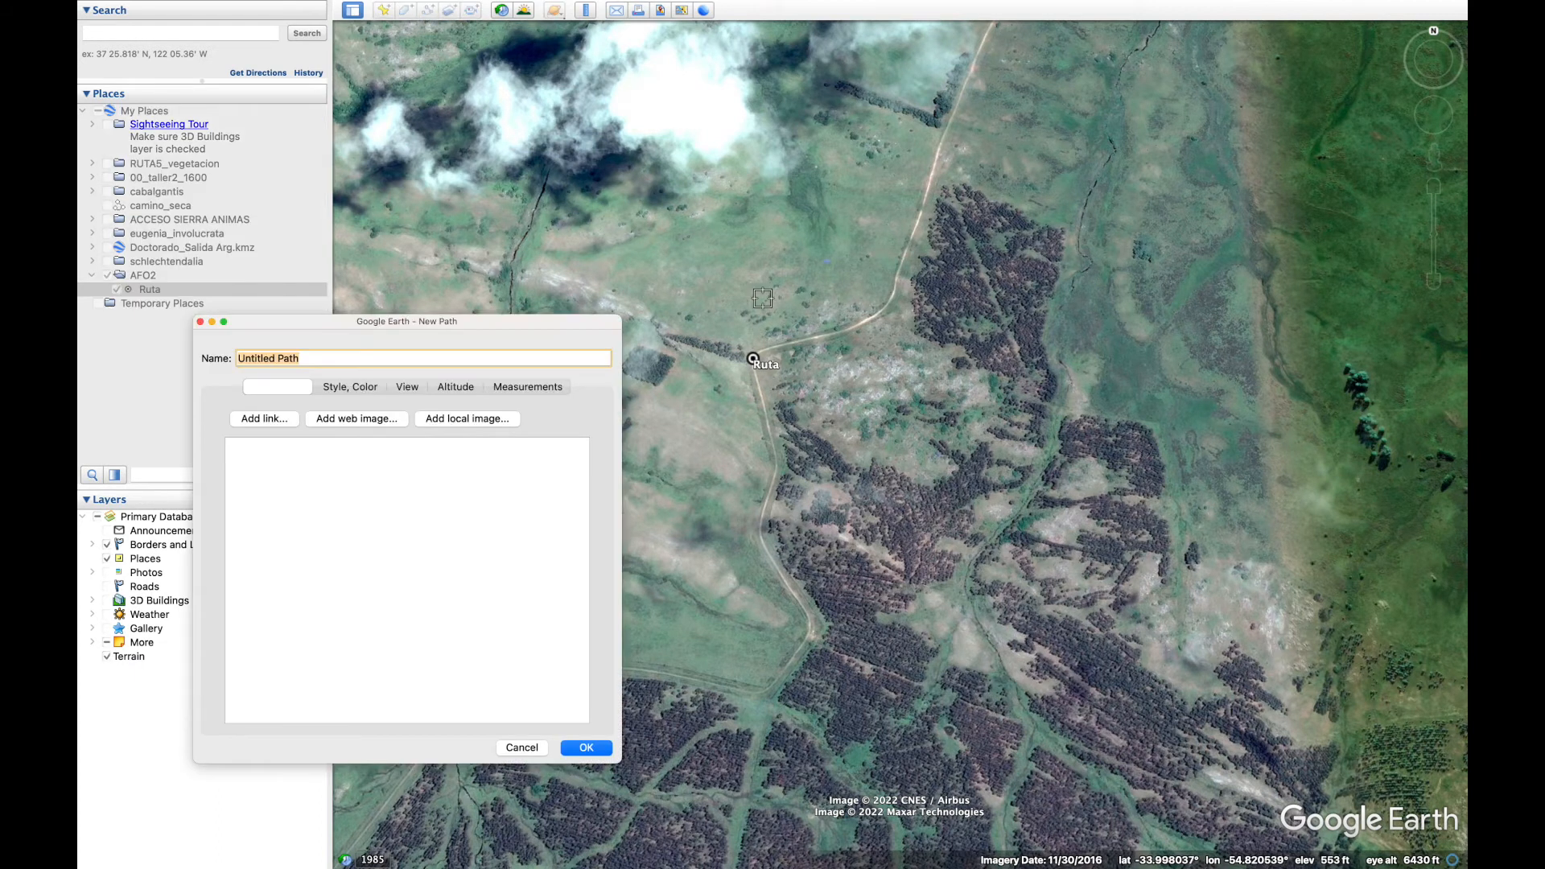
{"action": "left_click_drag", "start_coordinate": [945, 179], "coordinate": [1006, 338]}
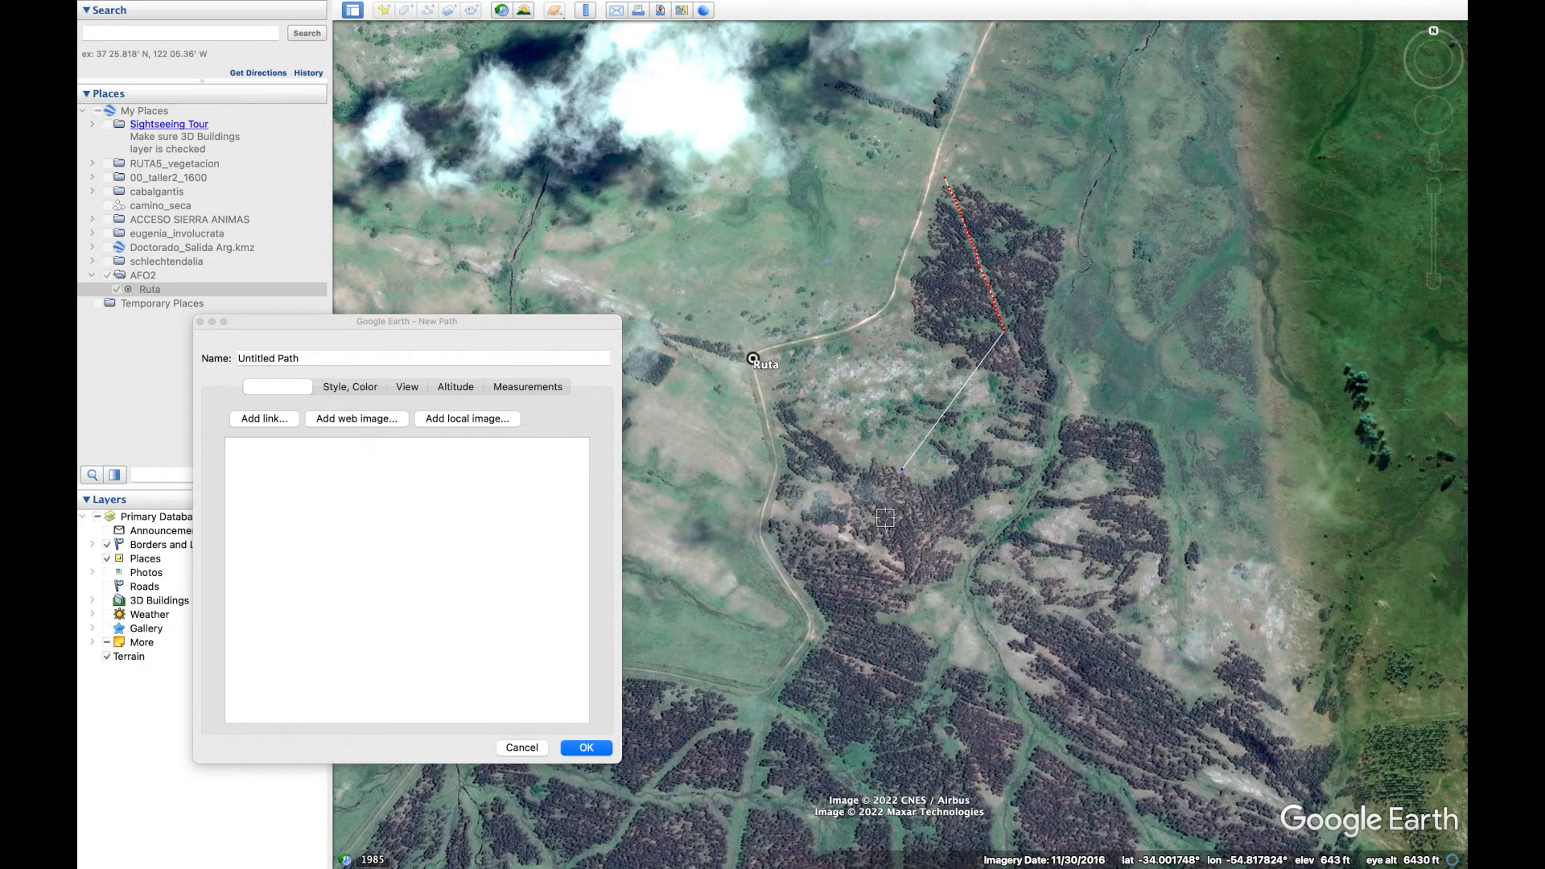
{"action": "mouse_move", "coordinate": [909, 493]}
{"action": "left_mouse_down"}
{"action": "mouse_move", "coordinate": [927, 508]}
{"action": "mouse_move", "coordinate": [908, 566]}
{"action": "mouse_move", "coordinate": [846, 566]}
{"action": "mouse_move", "coordinate": [848, 656]}
{"action": "left_mouse_up"}
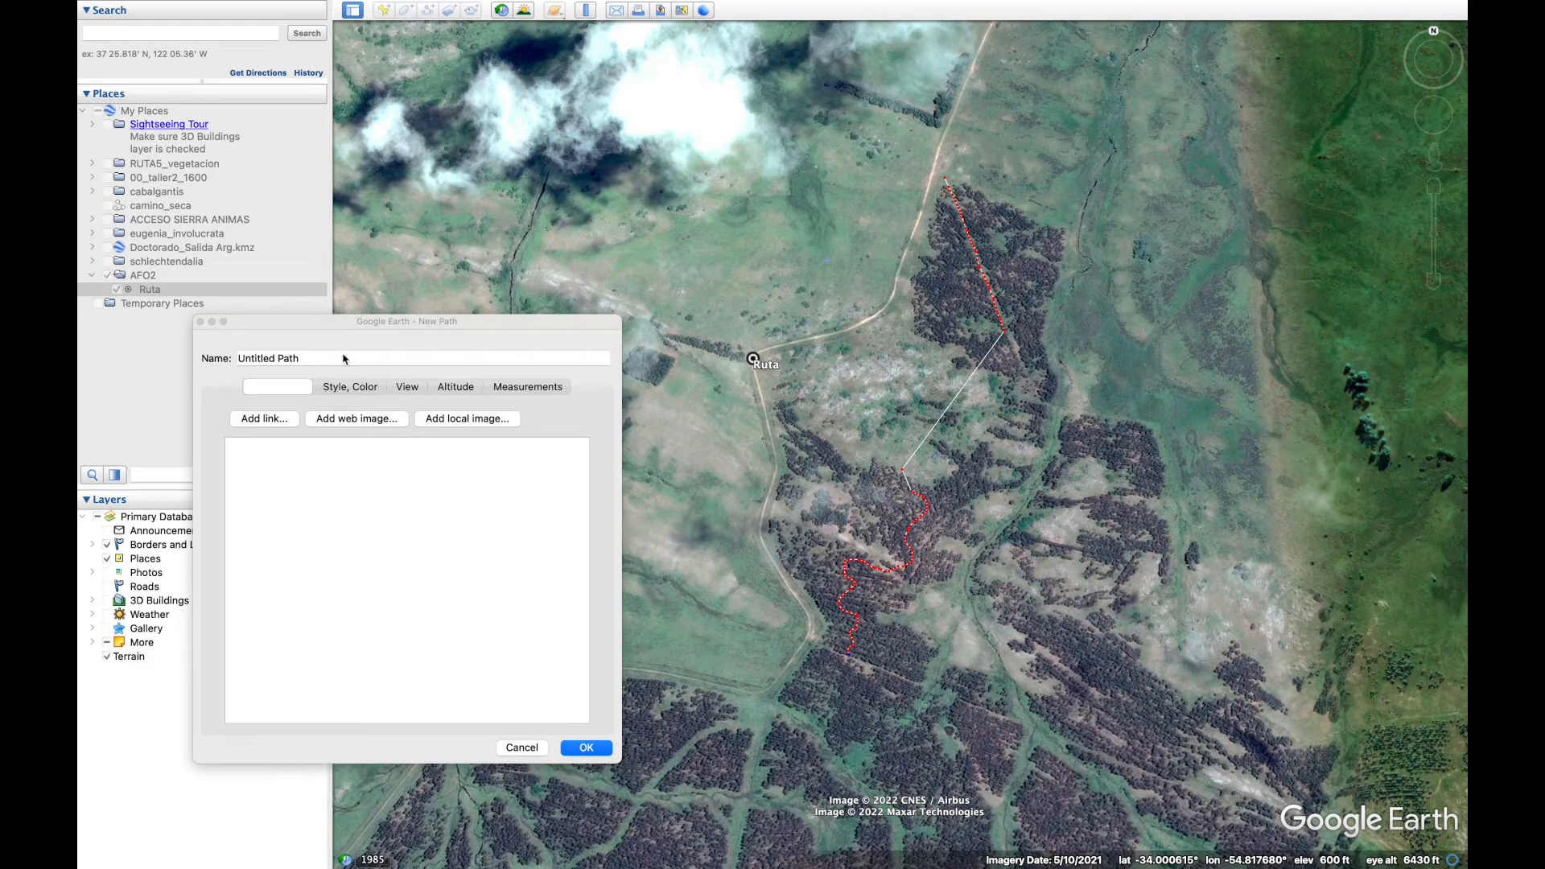
Name the new path camino interno.
{"action": "left_click", "coordinate": [310, 359]}
{"action": "type", "text": "camino i"}
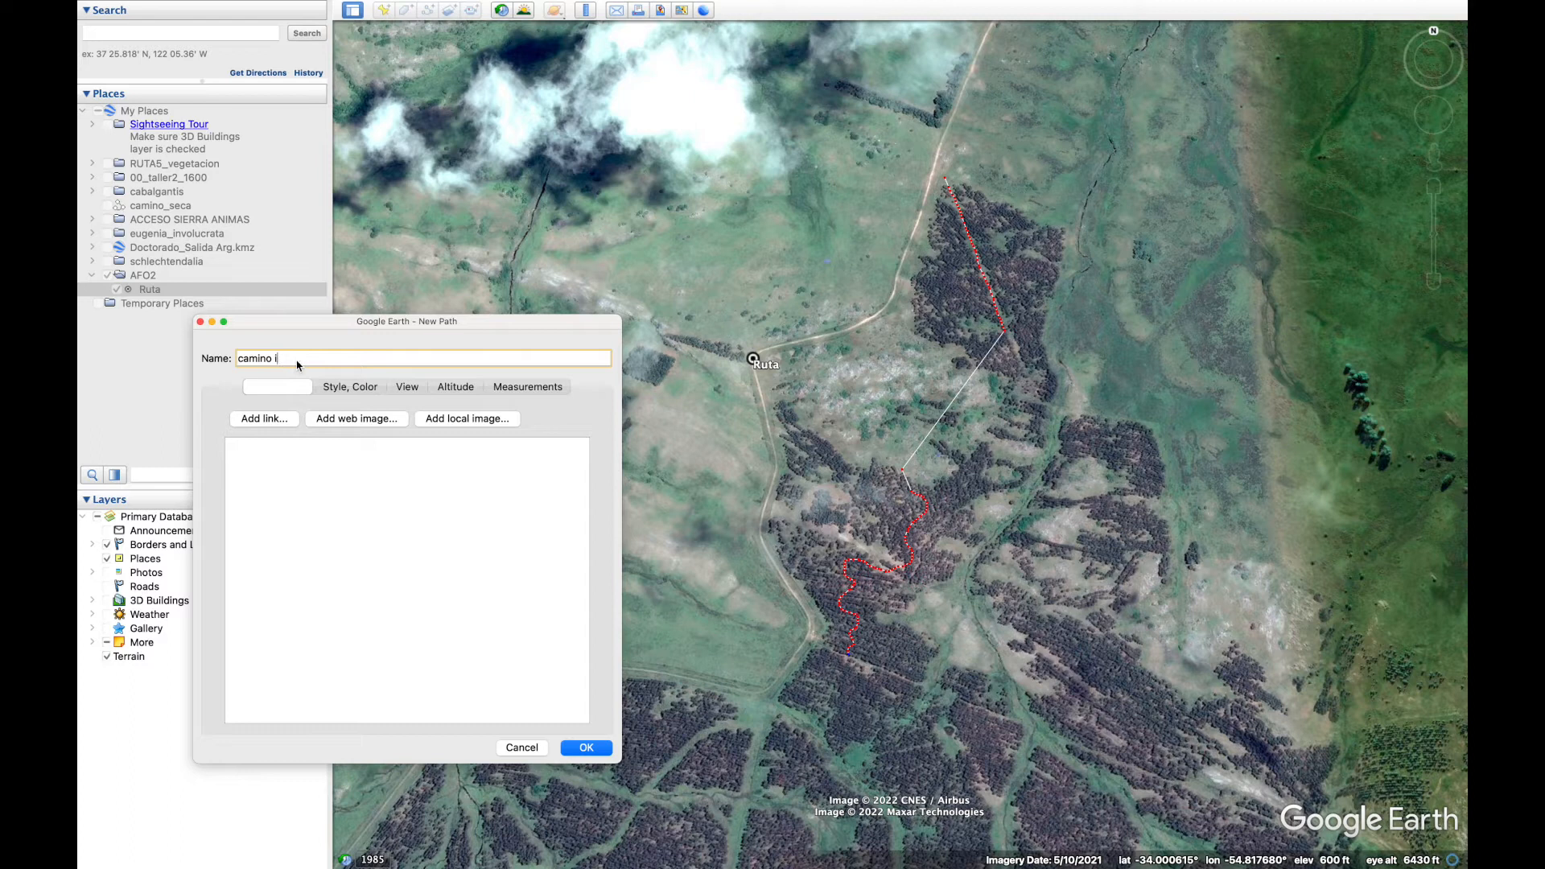
{"action": "type", "text": "ternoterno"}
Style the path's line red with a width of 2.3 and save the path.
{"action": "left_click", "coordinate": [373, 388]}
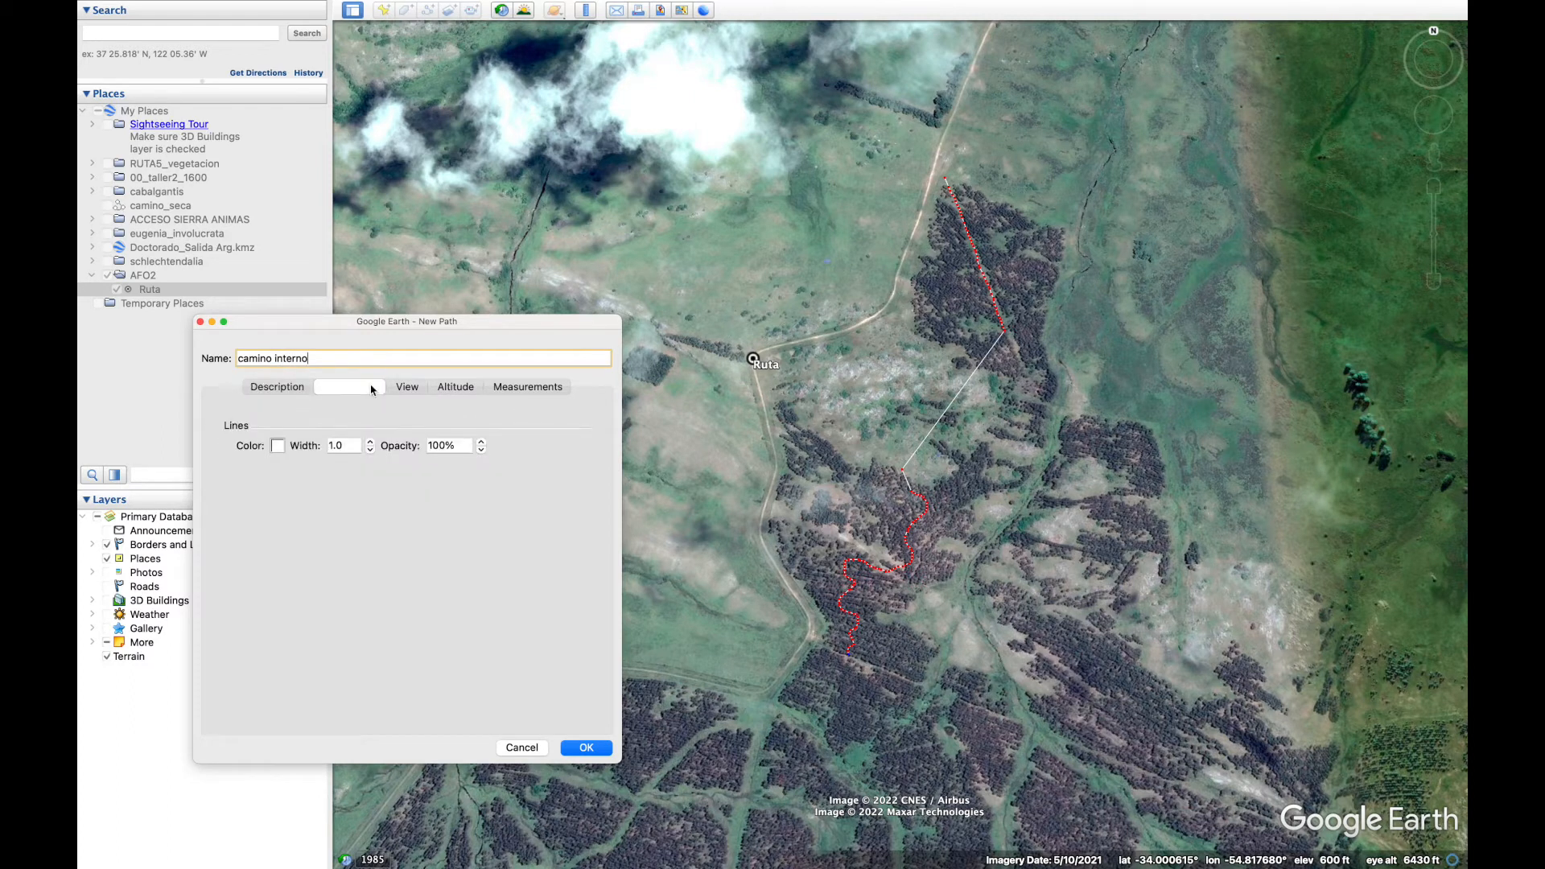
{"action": "left_click", "coordinate": [278, 448]}
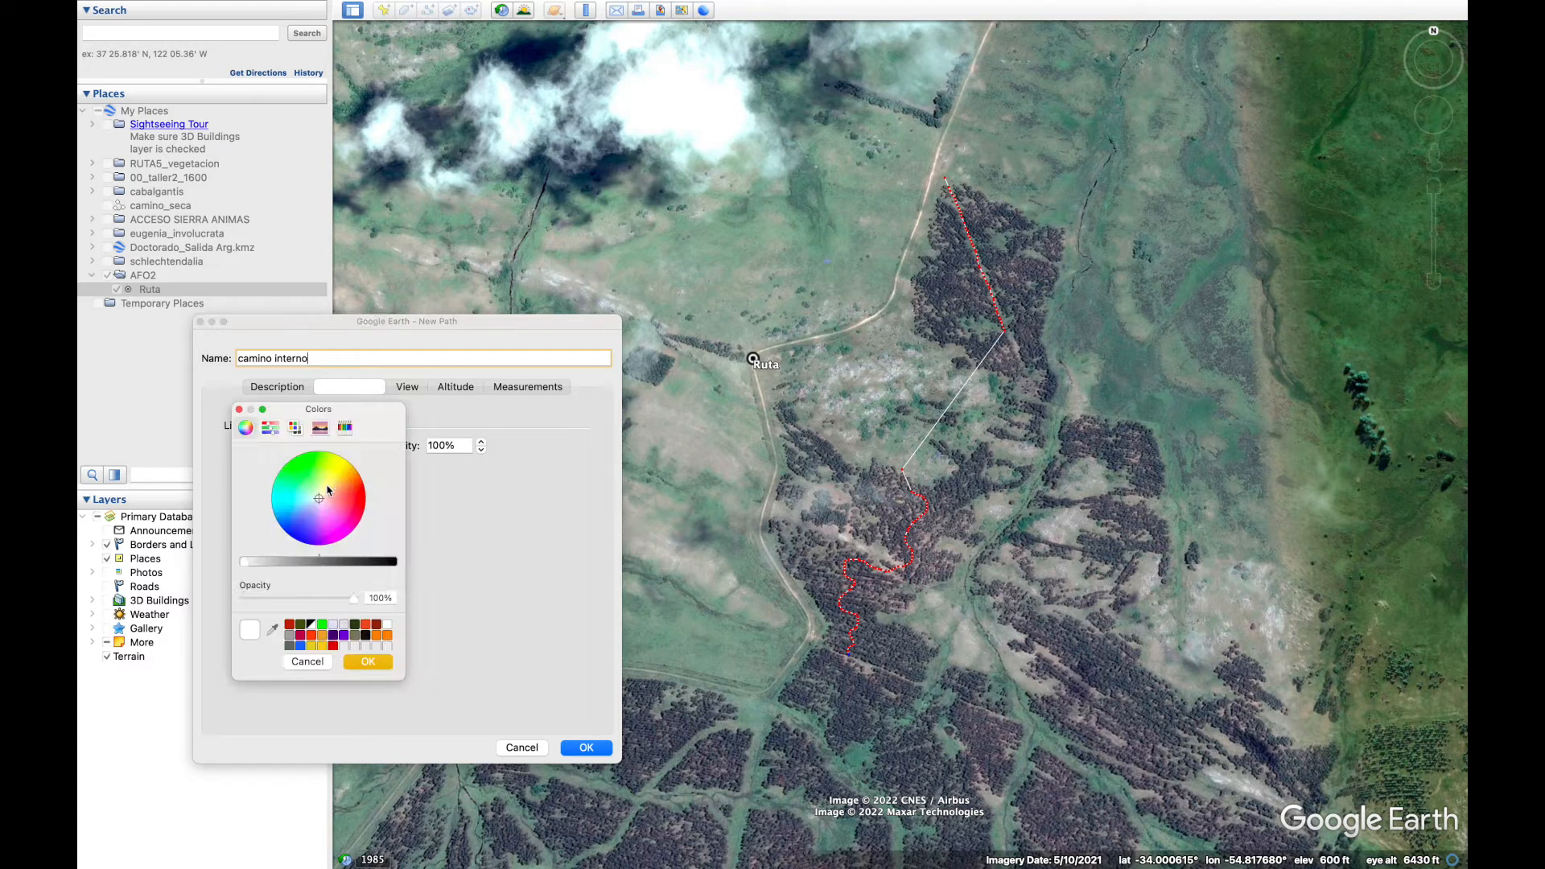
{"action": "left_click_drag", "start_coordinate": [325, 499], "coordinate": [365, 489]}
{"action": "left_click", "coordinate": [375, 662]}
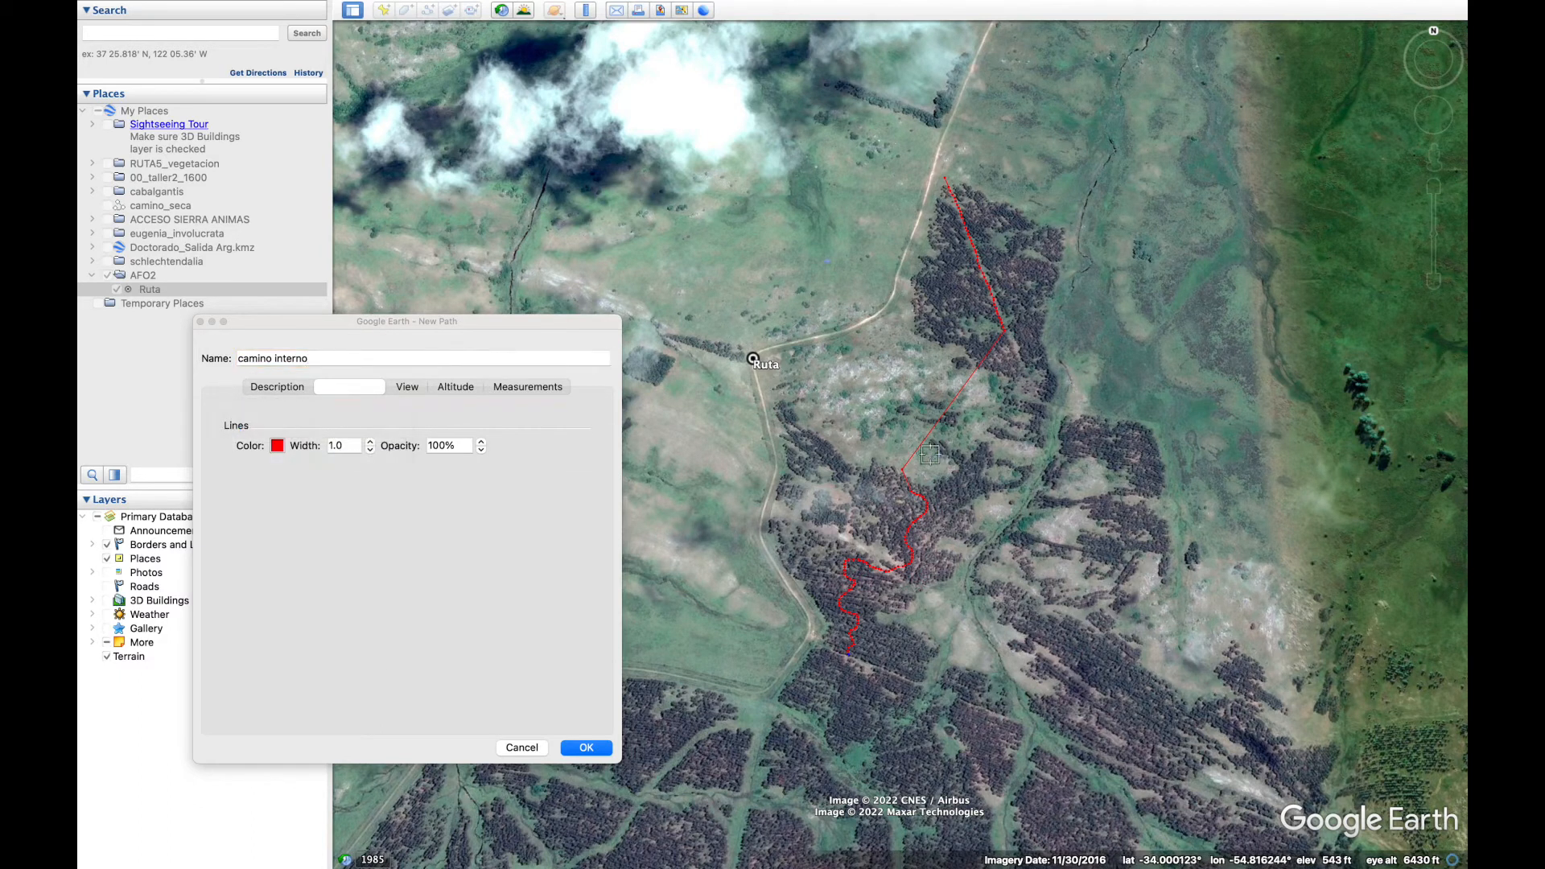
{"action": "left_click", "coordinate": [370, 443]}
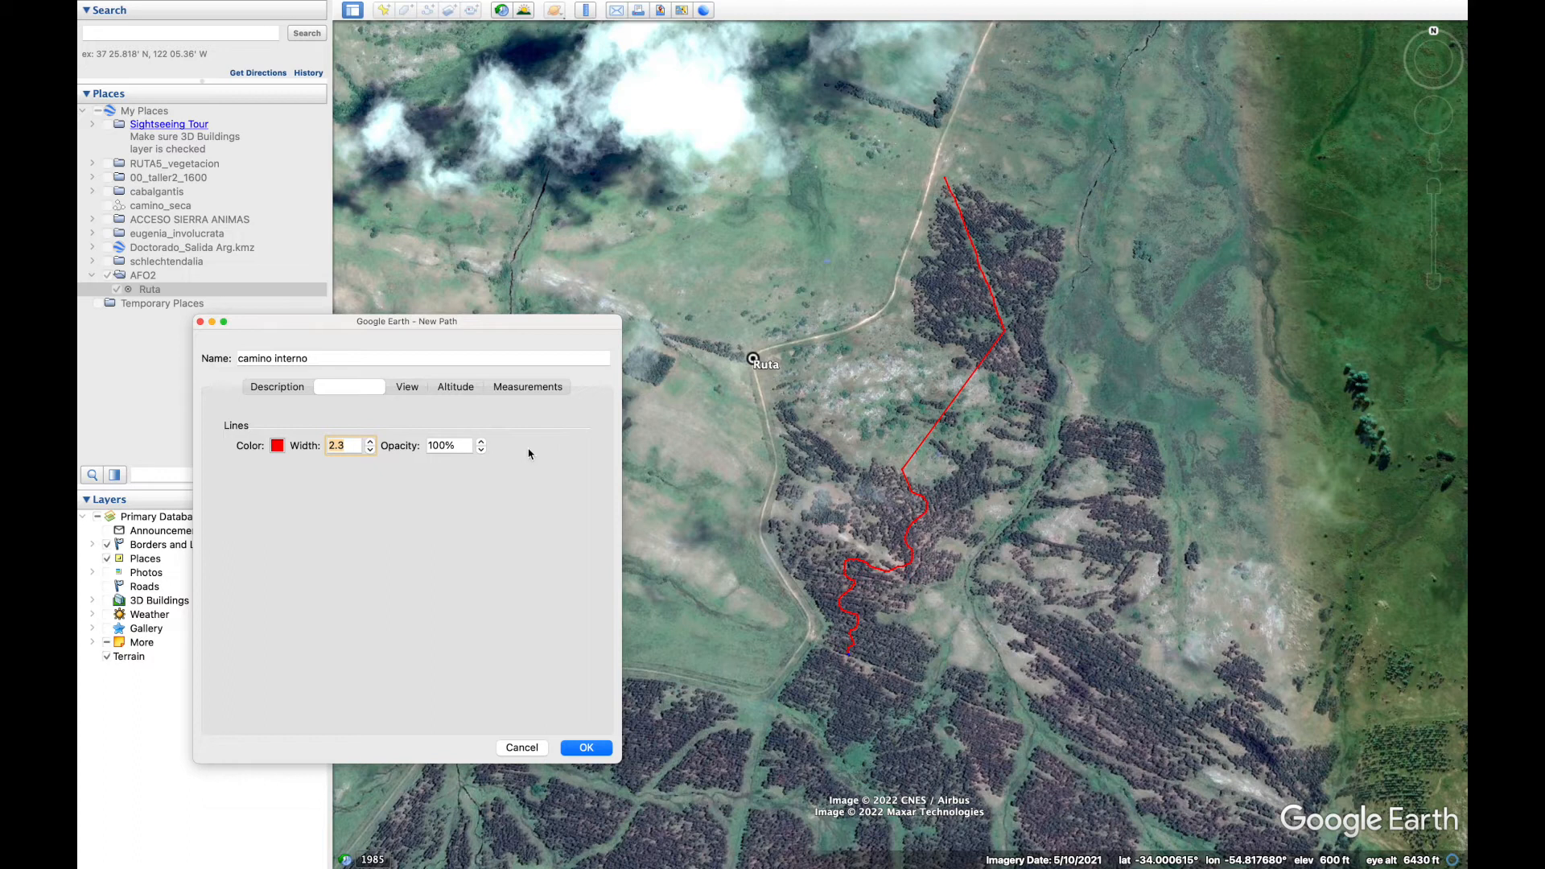
{"action": "left_click", "coordinate": [586, 748]}
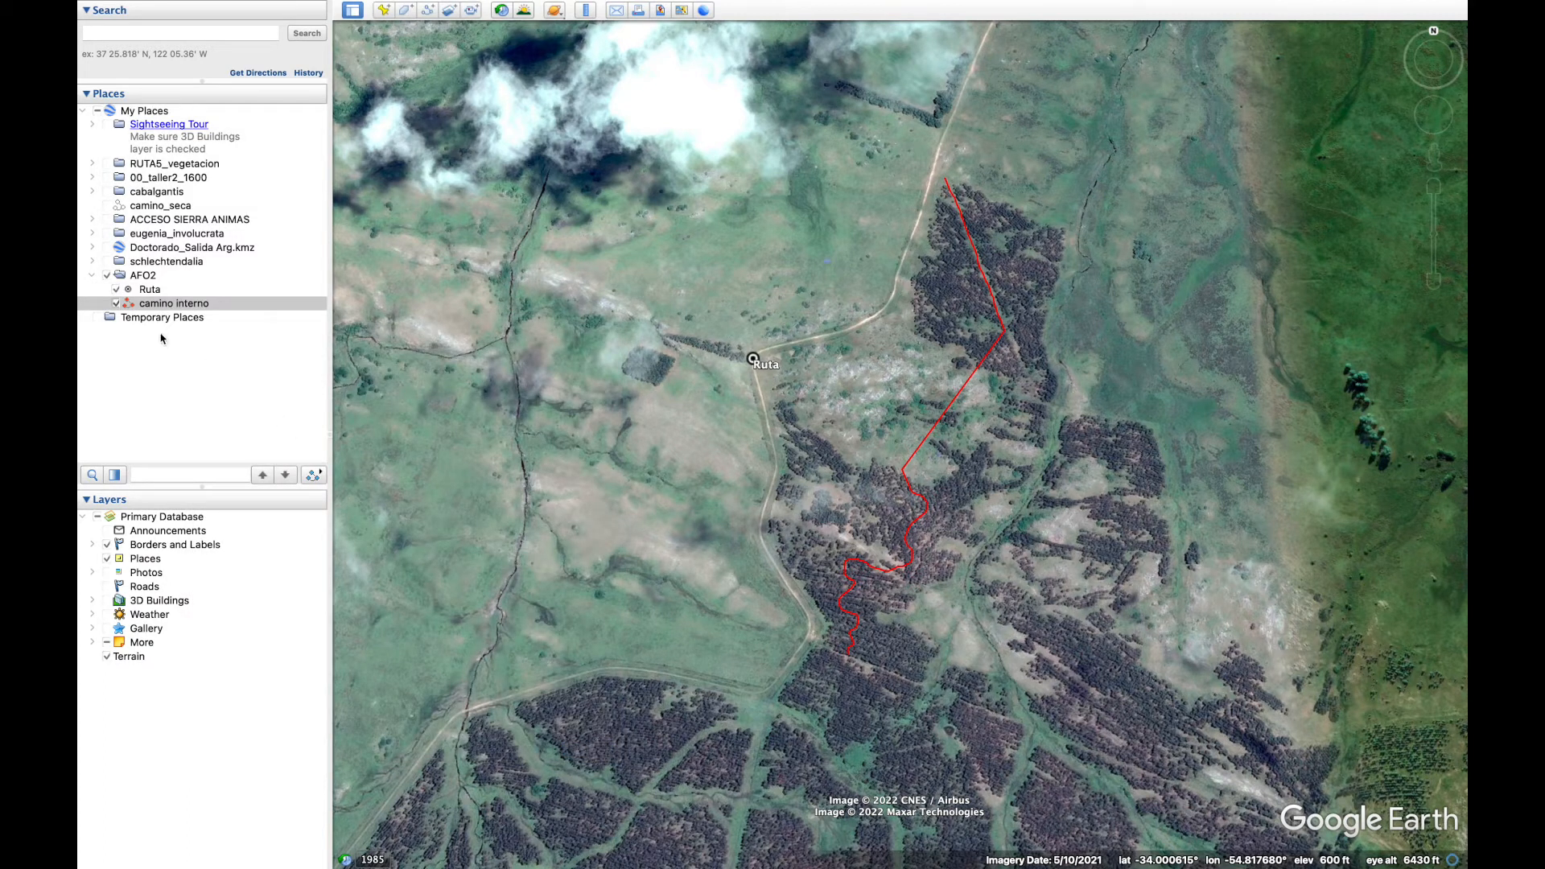
Review the camino interno path's style in its properties and check its length in kilometres.
{"action": "left_click", "coordinate": [167, 322]}
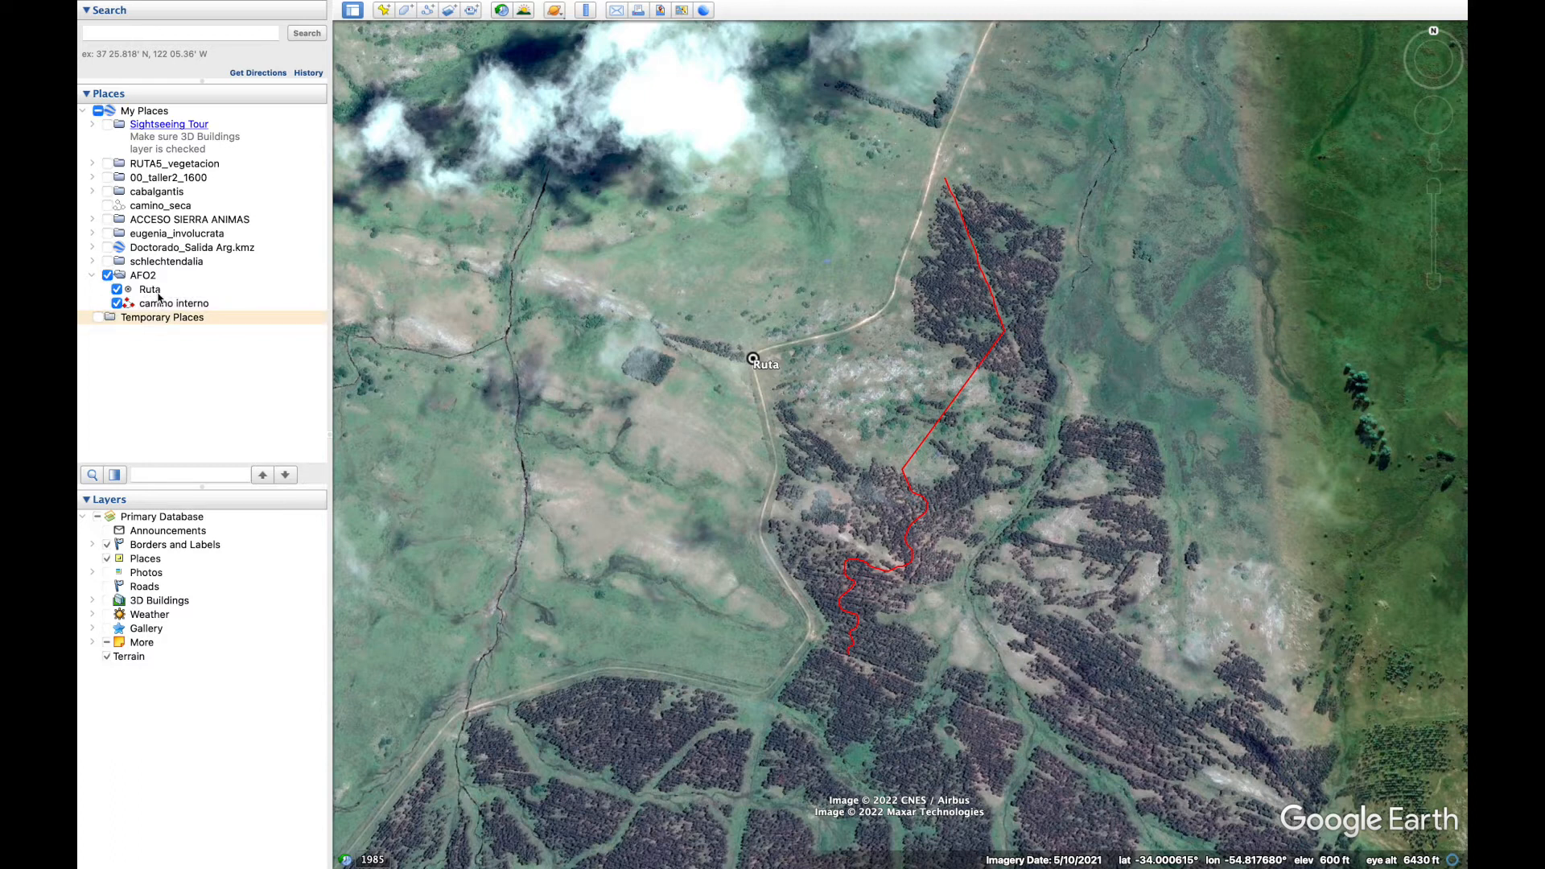
{"action": "left_click", "coordinate": [162, 308]}
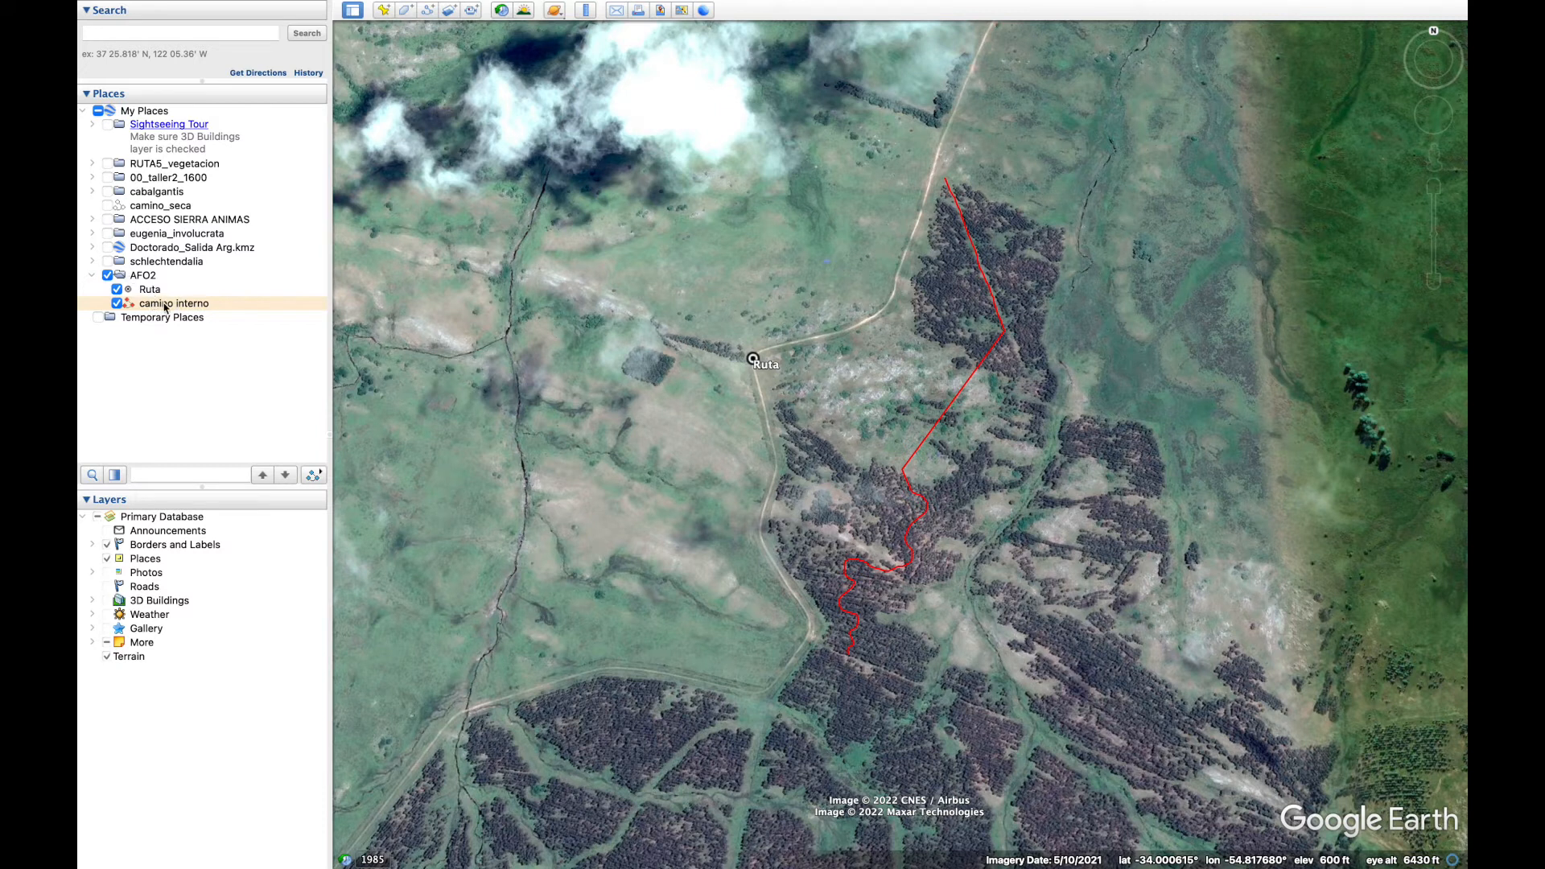
{"action": "right_click", "coordinate": [164, 307]}
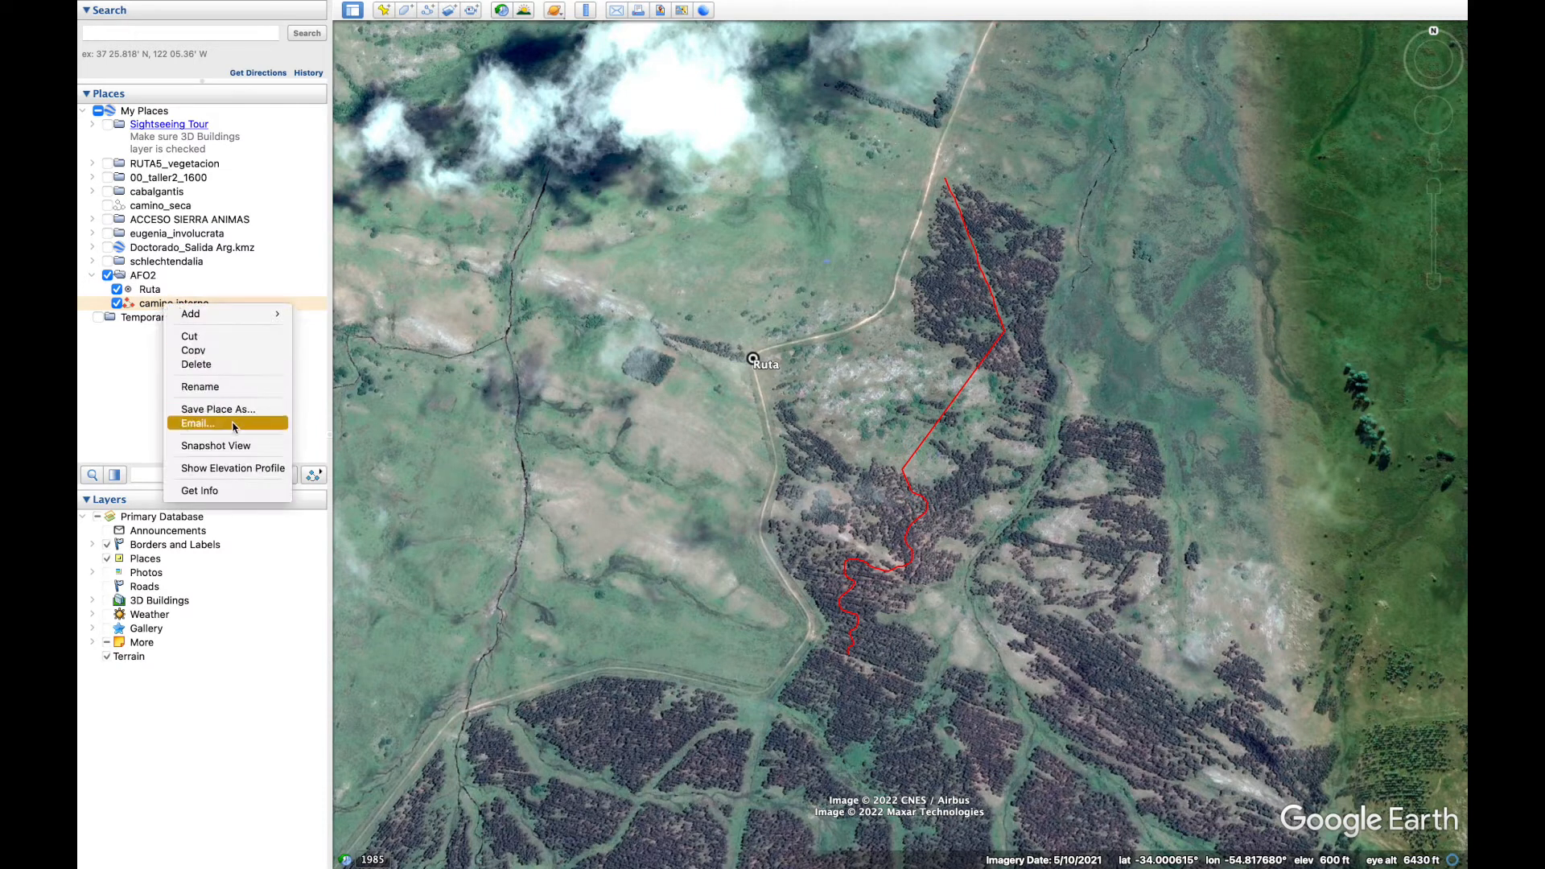
{"action": "left_click", "coordinate": [227, 489]}
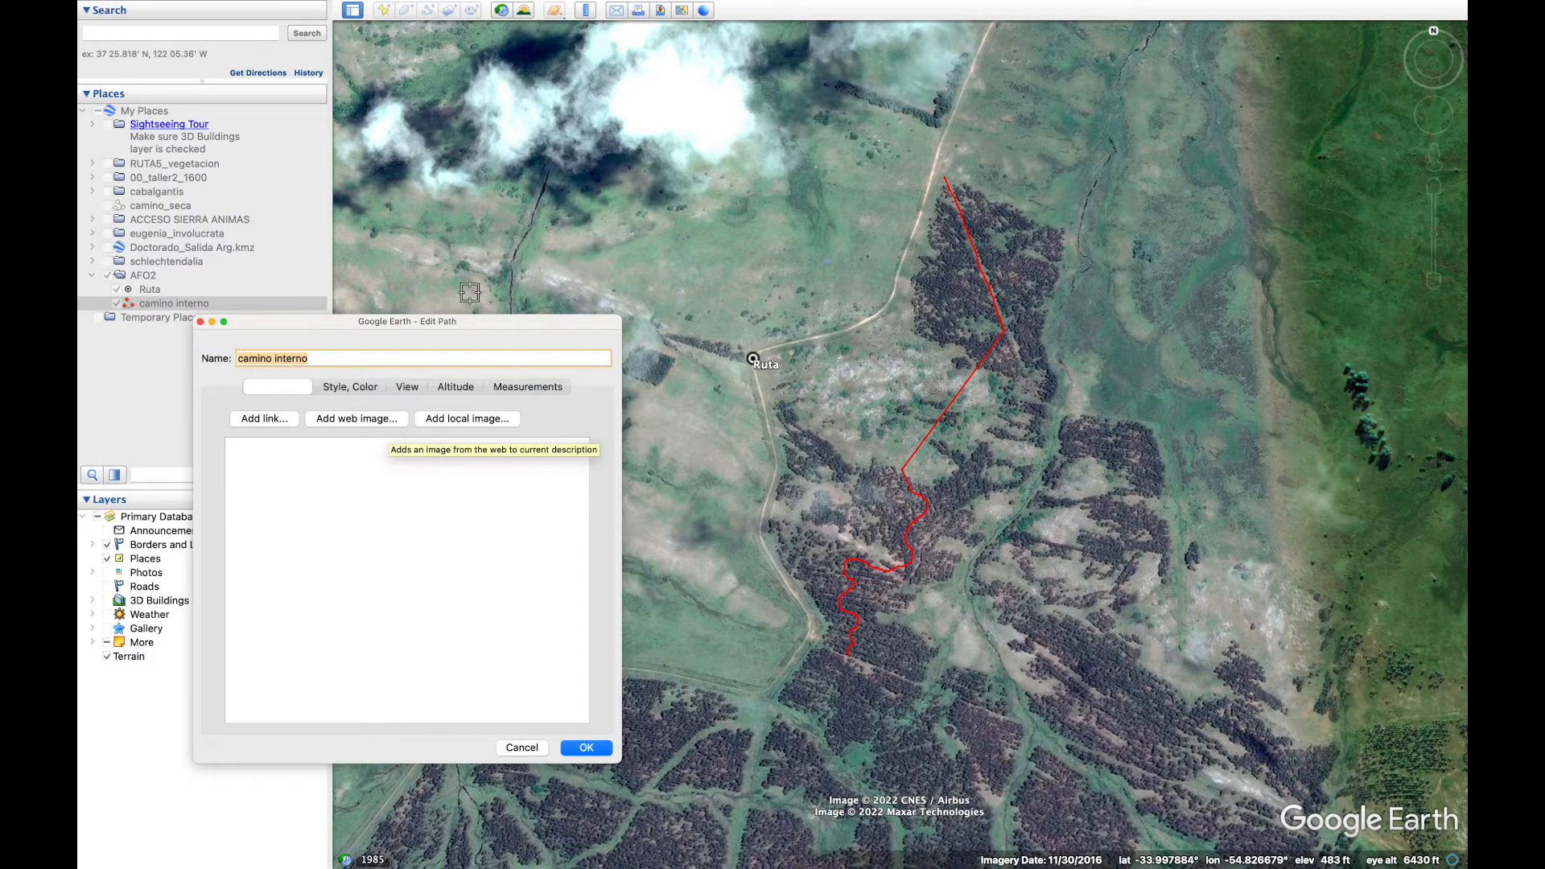
{"action": "left_click", "coordinate": [352, 387]}
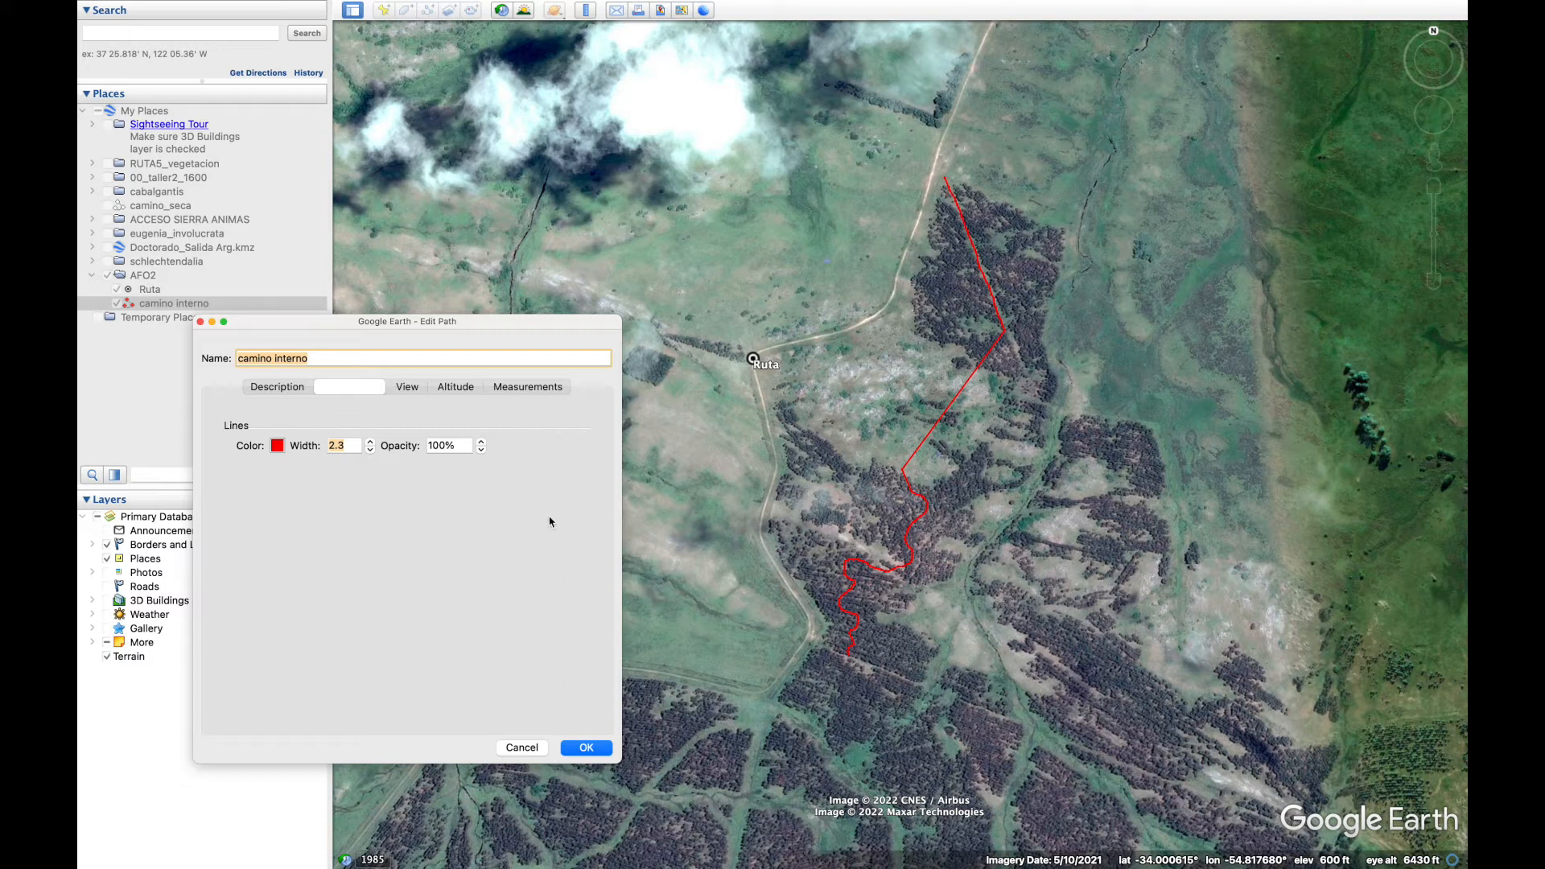
{"action": "left_click", "coordinate": [524, 388]}
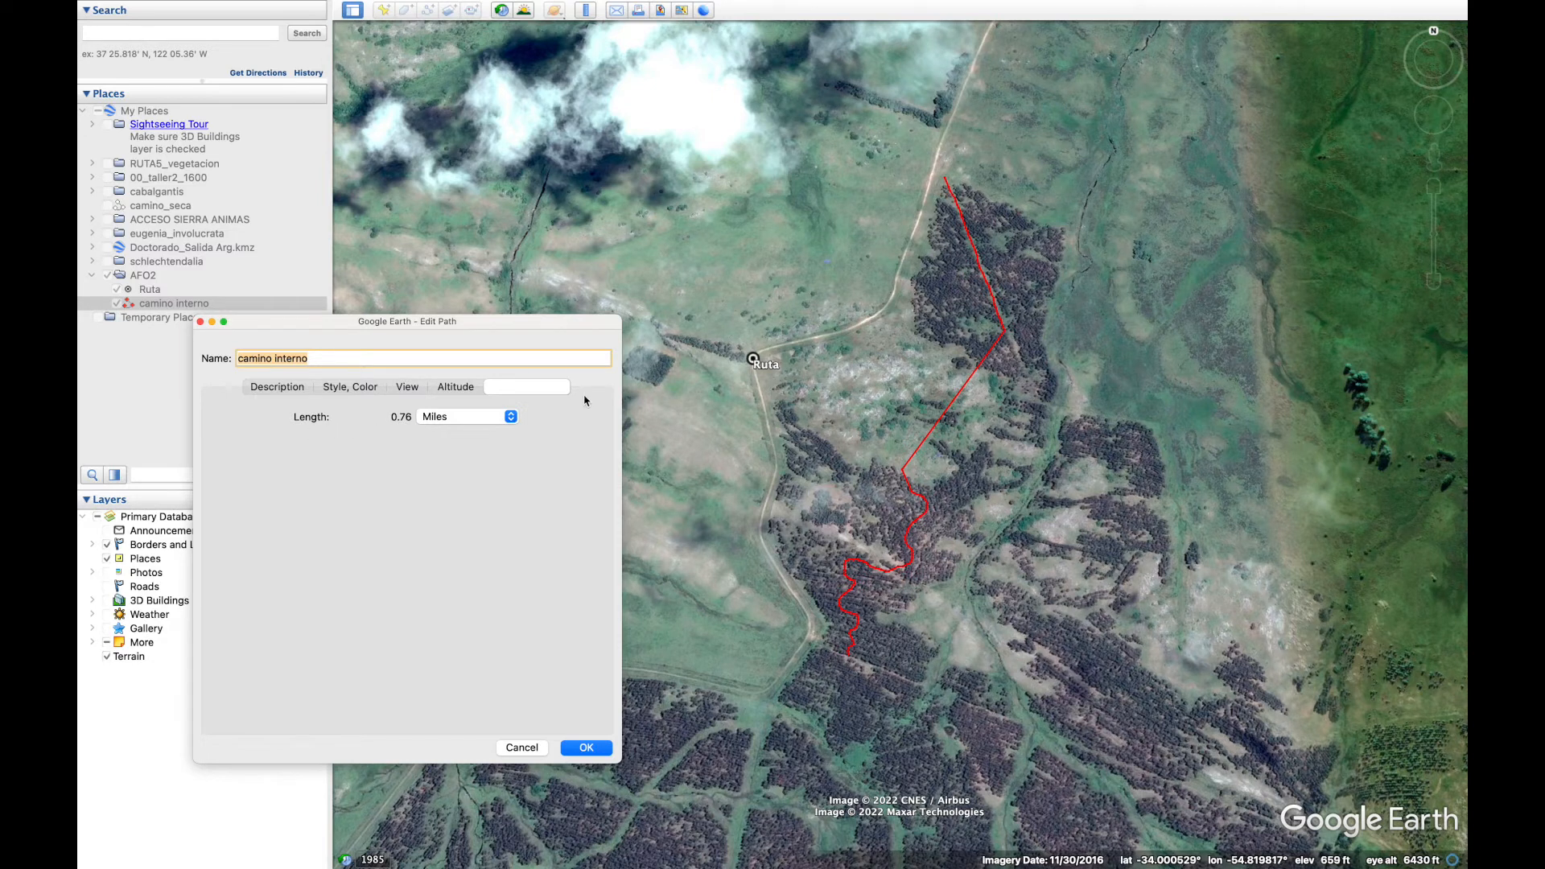
{"action": "left_click", "coordinate": [495, 416]}
{"action": "left_click", "coordinate": [470, 360]}
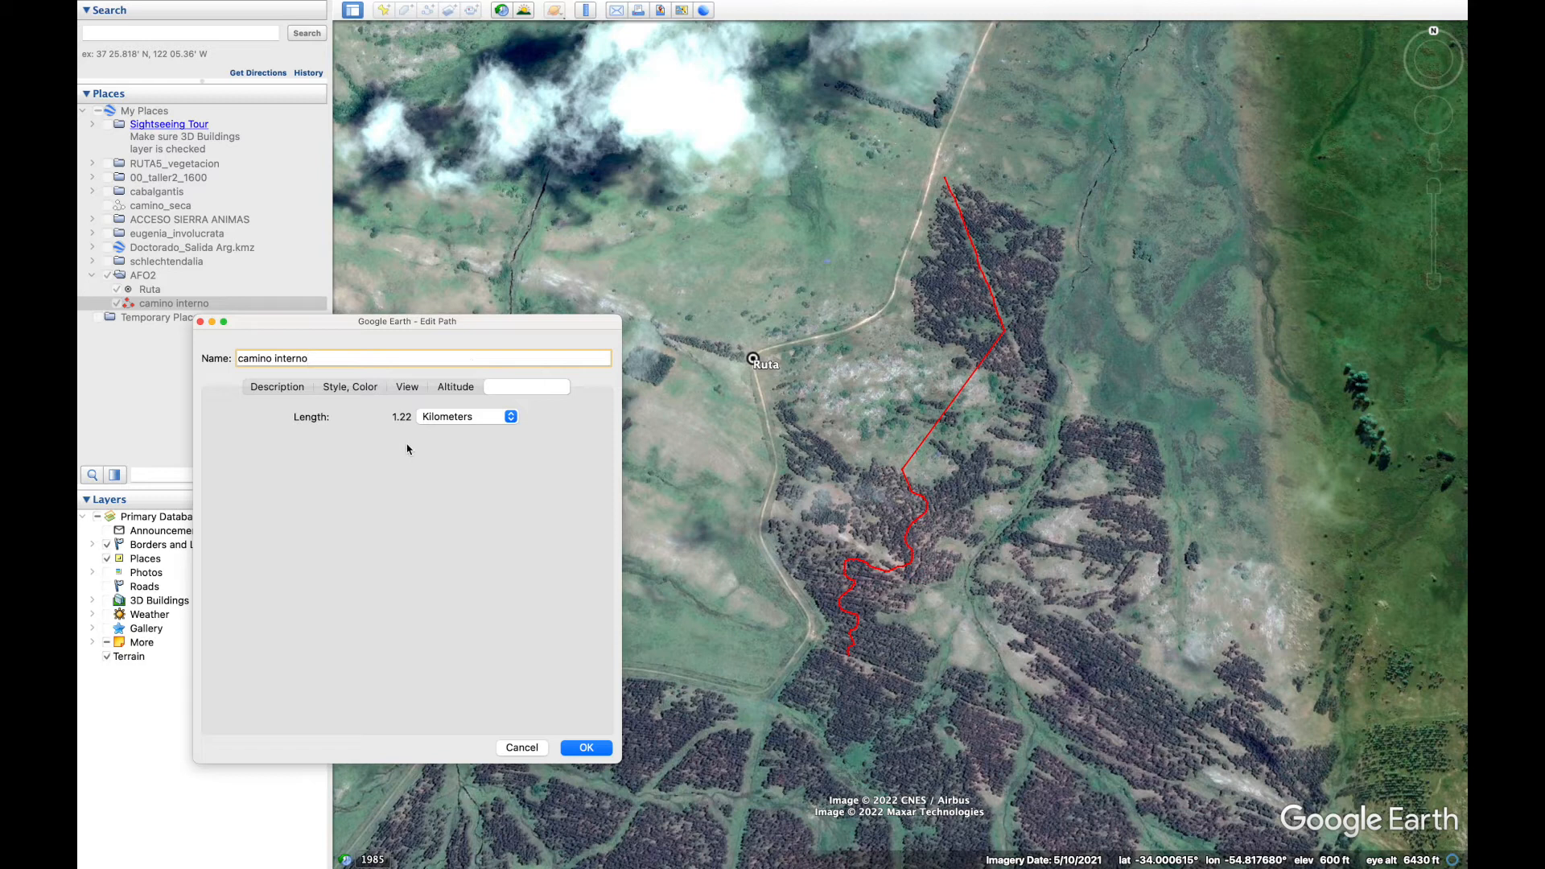
{"action": "left_click", "coordinate": [587, 748]}
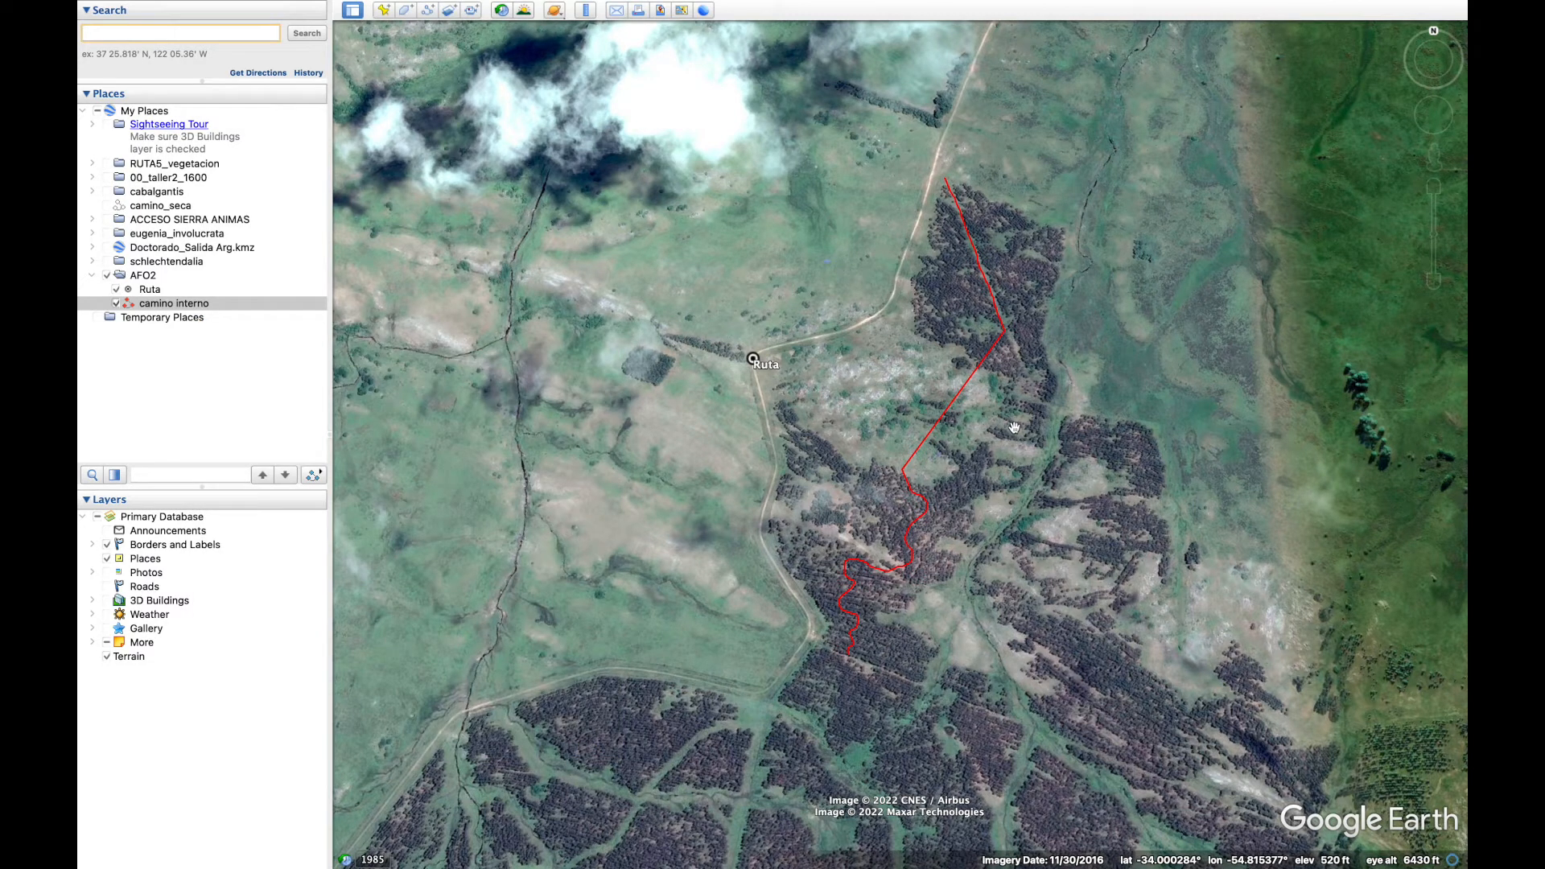
Draw a new polygon enclosing the Ruta placemark and the red path, with straight sides and an irregular freehand western edge.
{"action": "left_click", "coordinate": [406, 11]}
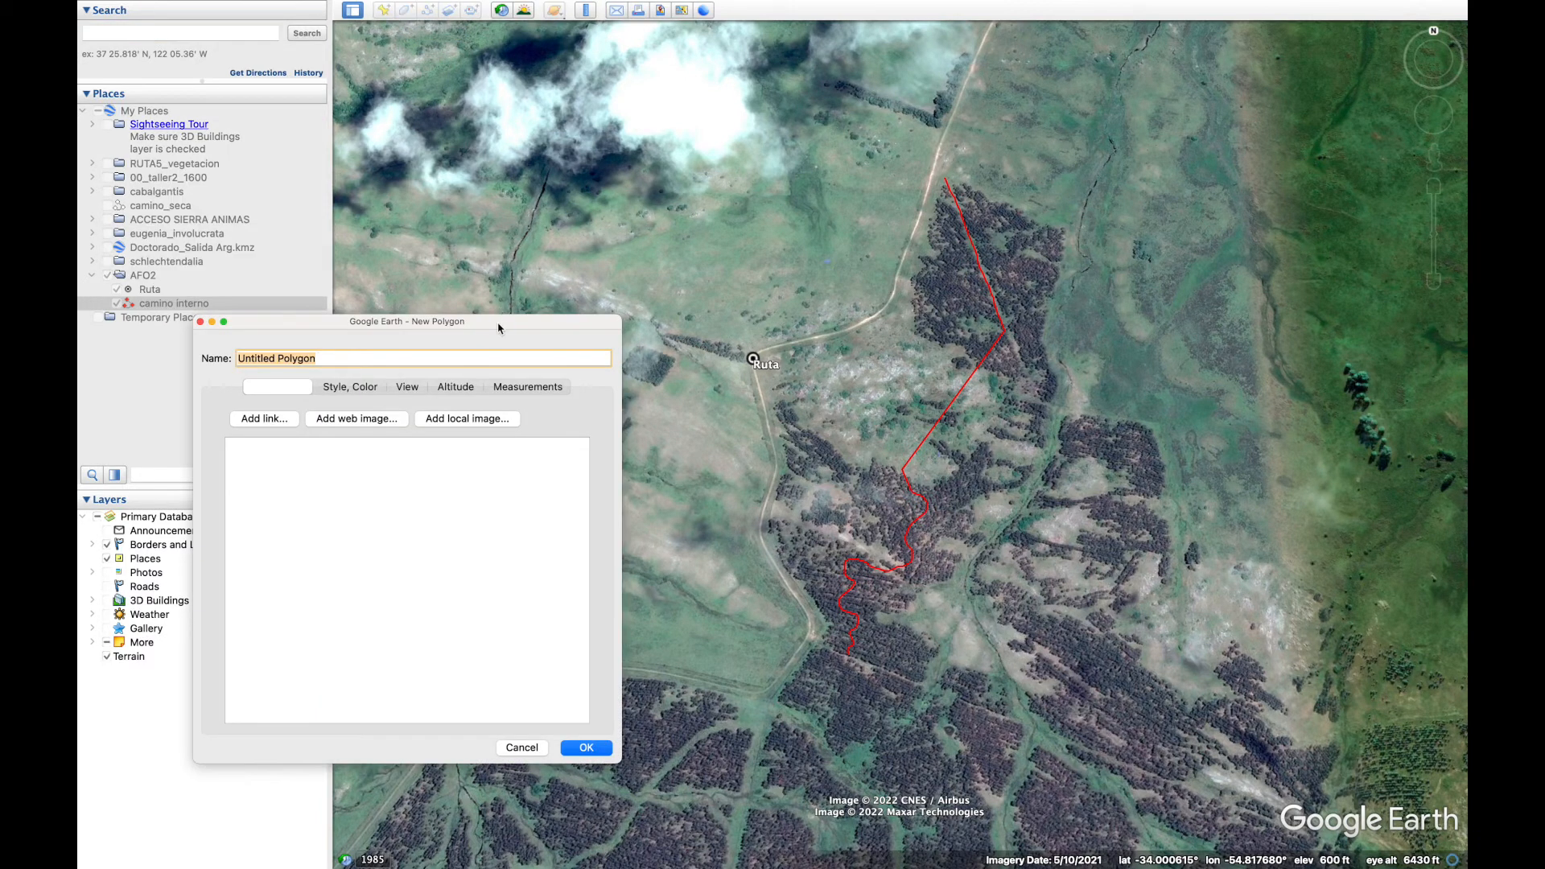
{"action": "left_click", "coordinate": [663, 208]}
{"action": "left_click", "coordinate": [1024, 134]}
{"action": "left_click", "coordinate": [1171, 439]}
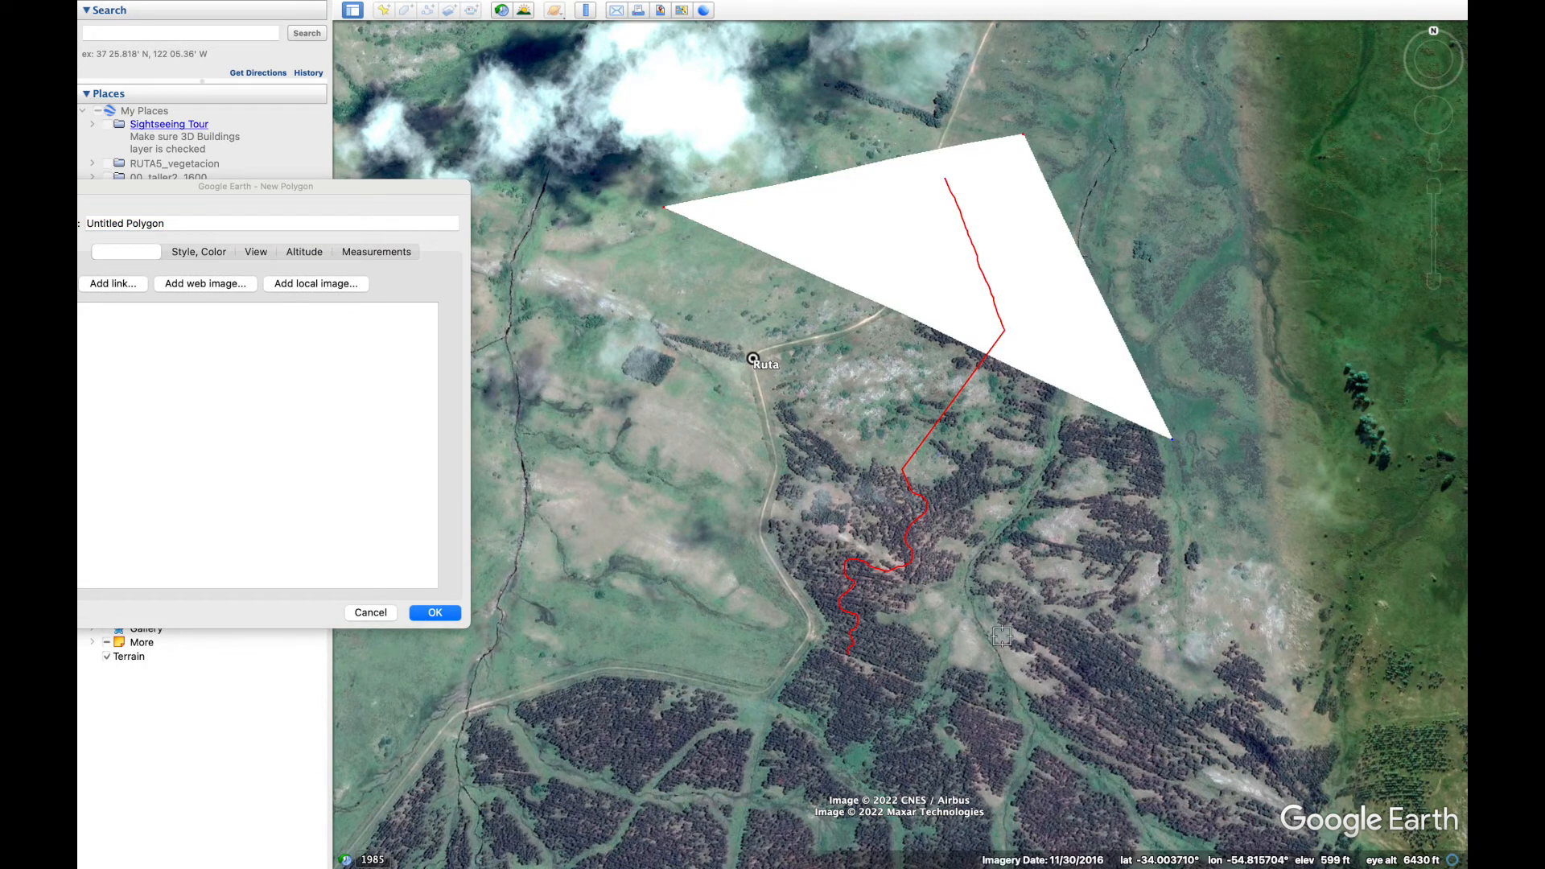
{"action": "left_click", "coordinate": [1002, 637]}
{"action": "left_click", "coordinate": [794, 775]}
{"action": "left_click", "coordinate": [624, 698]}
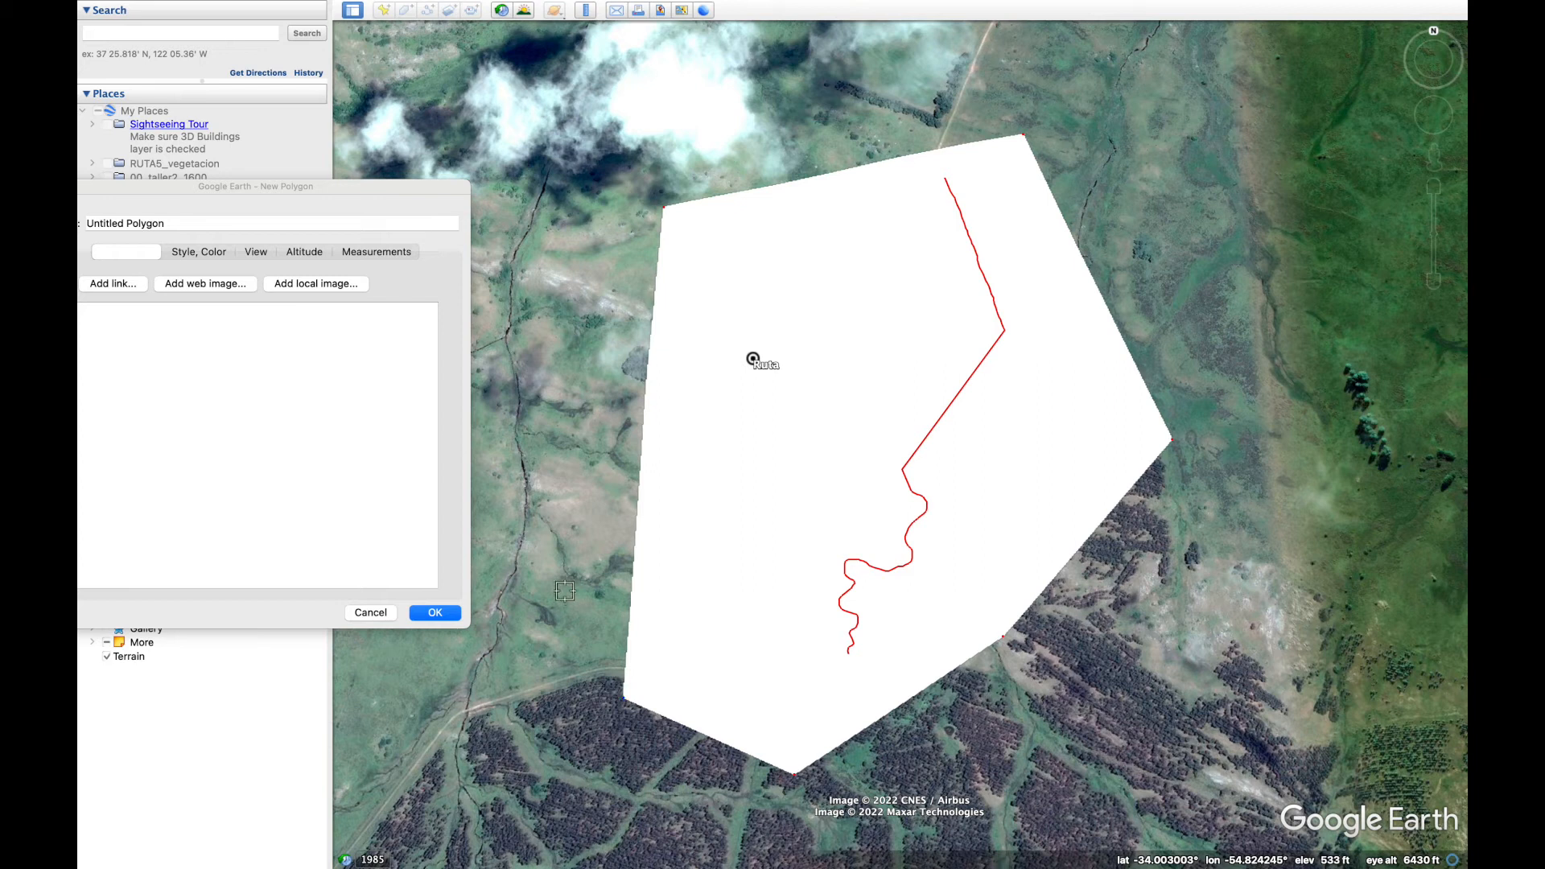
{"action": "mouse_move", "coordinate": [564, 590]}
{"action": "left_mouse_down"}
{"action": "mouse_move", "coordinate": [550, 565]}
{"action": "mouse_move", "coordinate": [575, 532]}
{"action": "mouse_move", "coordinate": [554, 499]}
{"action": "mouse_move", "coordinate": [545, 373]}
{"action": "mouse_move", "coordinate": [576, 256]}
{"action": "mouse_move", "coordinate": [597, 211]}
{"action": "mouse_move", "coordinate": [618, 215]}
{"action": "left_mouse_up"}
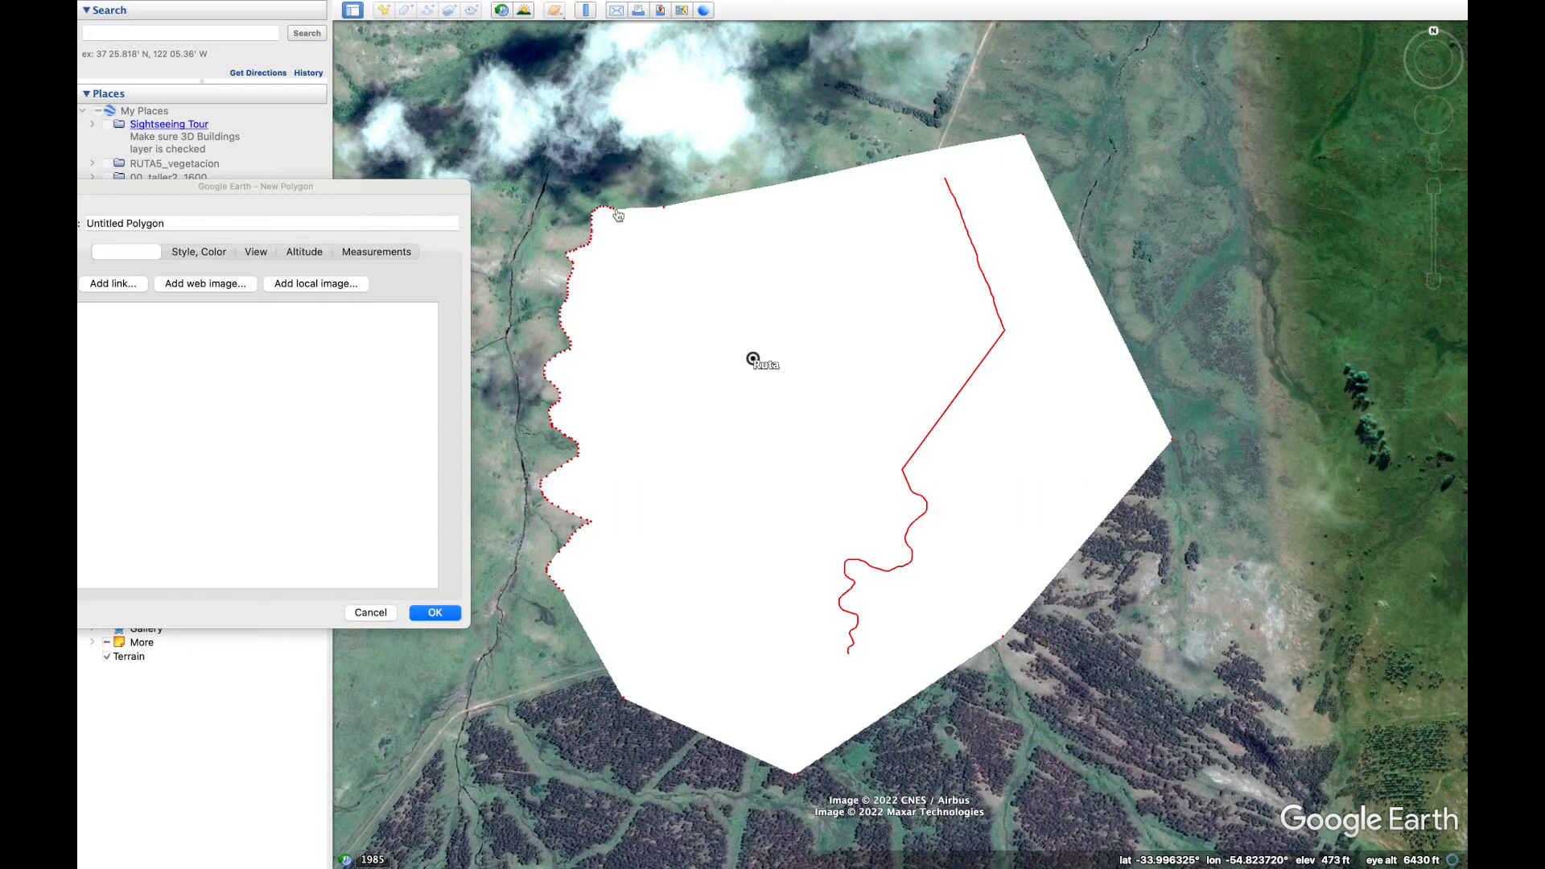
Set the polygon's area opacity to 50%, name it predio, and save it.
{"action": "left_click_drag", "start_coordinate": [403, 187], "coordinate": [580, 348]}
{"action": "left_click", "coordinate": [392, 411]}
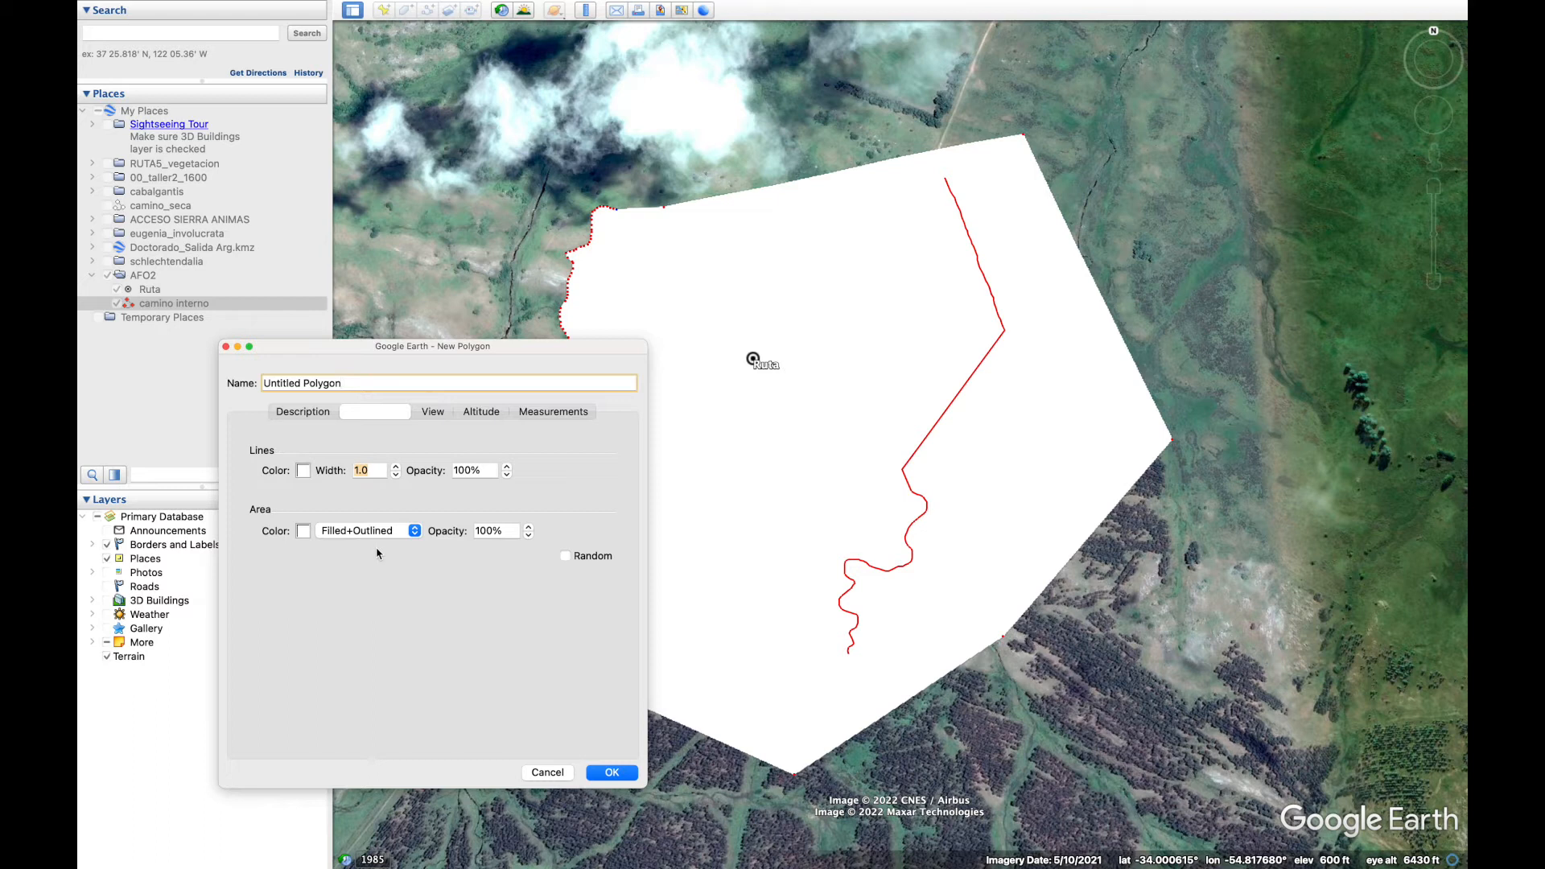
{"action": "double_click", "coordinate": [488, 532]}
{"action": "type", "text": "50"}
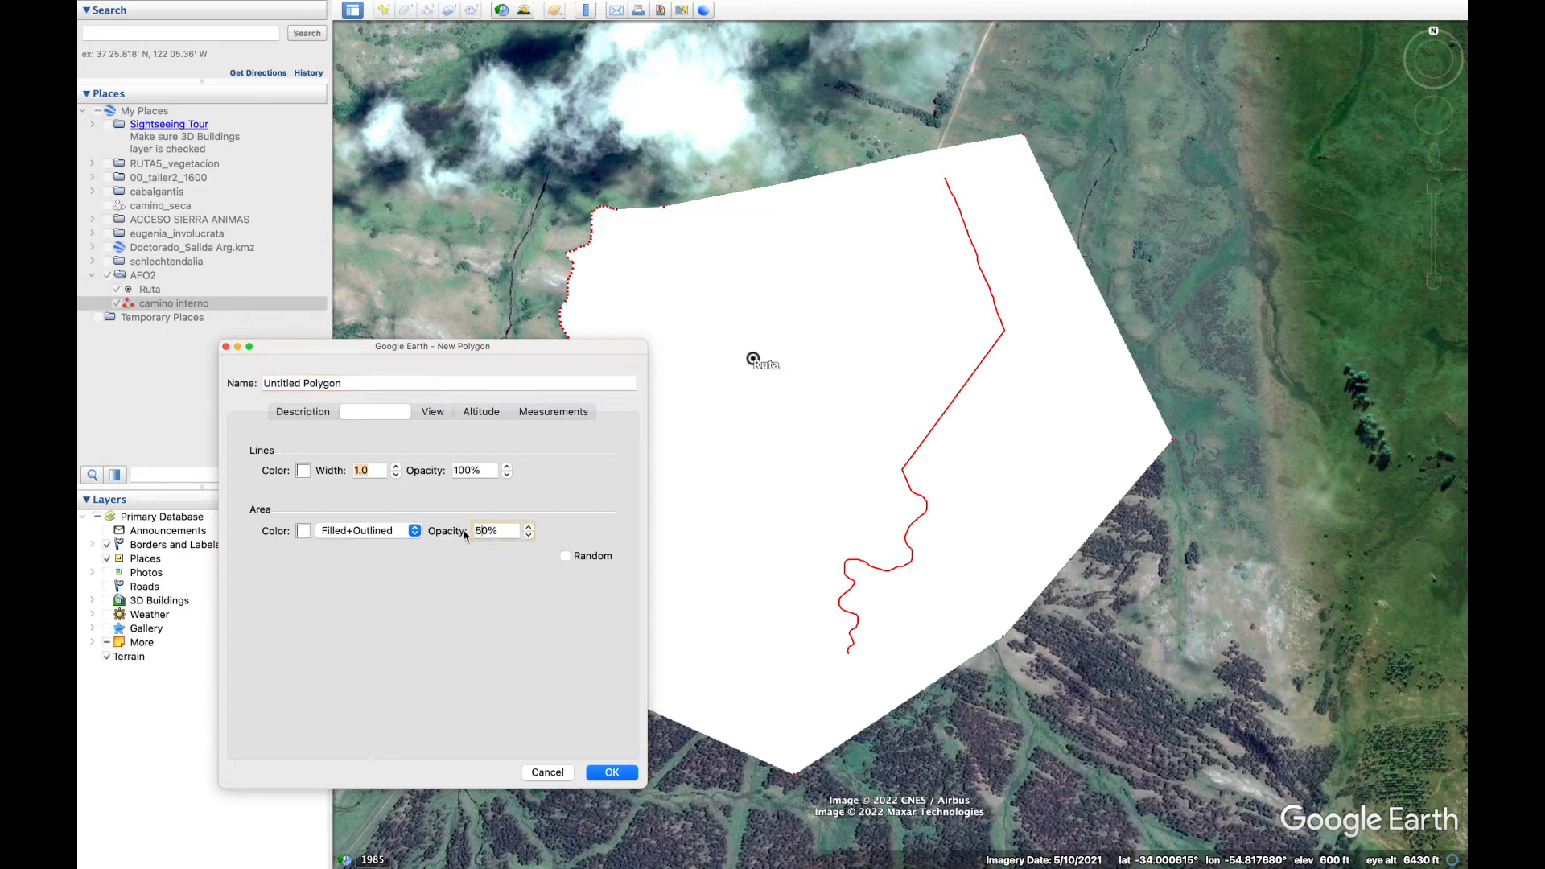
{"action": "triple_click", "coordinate": [348, 385]}
{"action": "type", "text": "predio"}
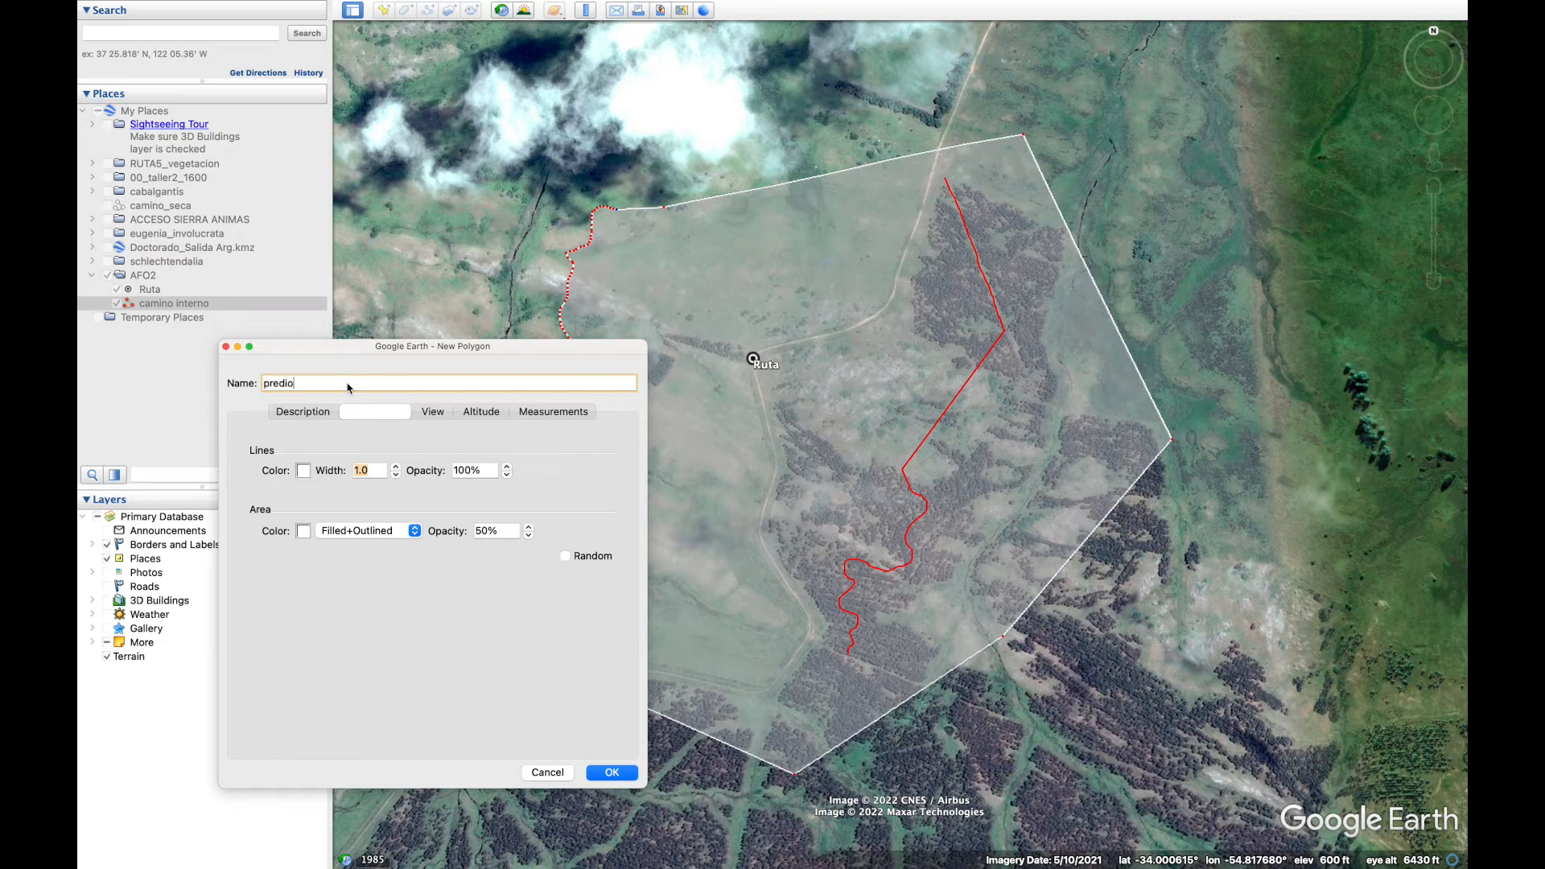
{"action": "left_click", "coordinate": [617, 778]}
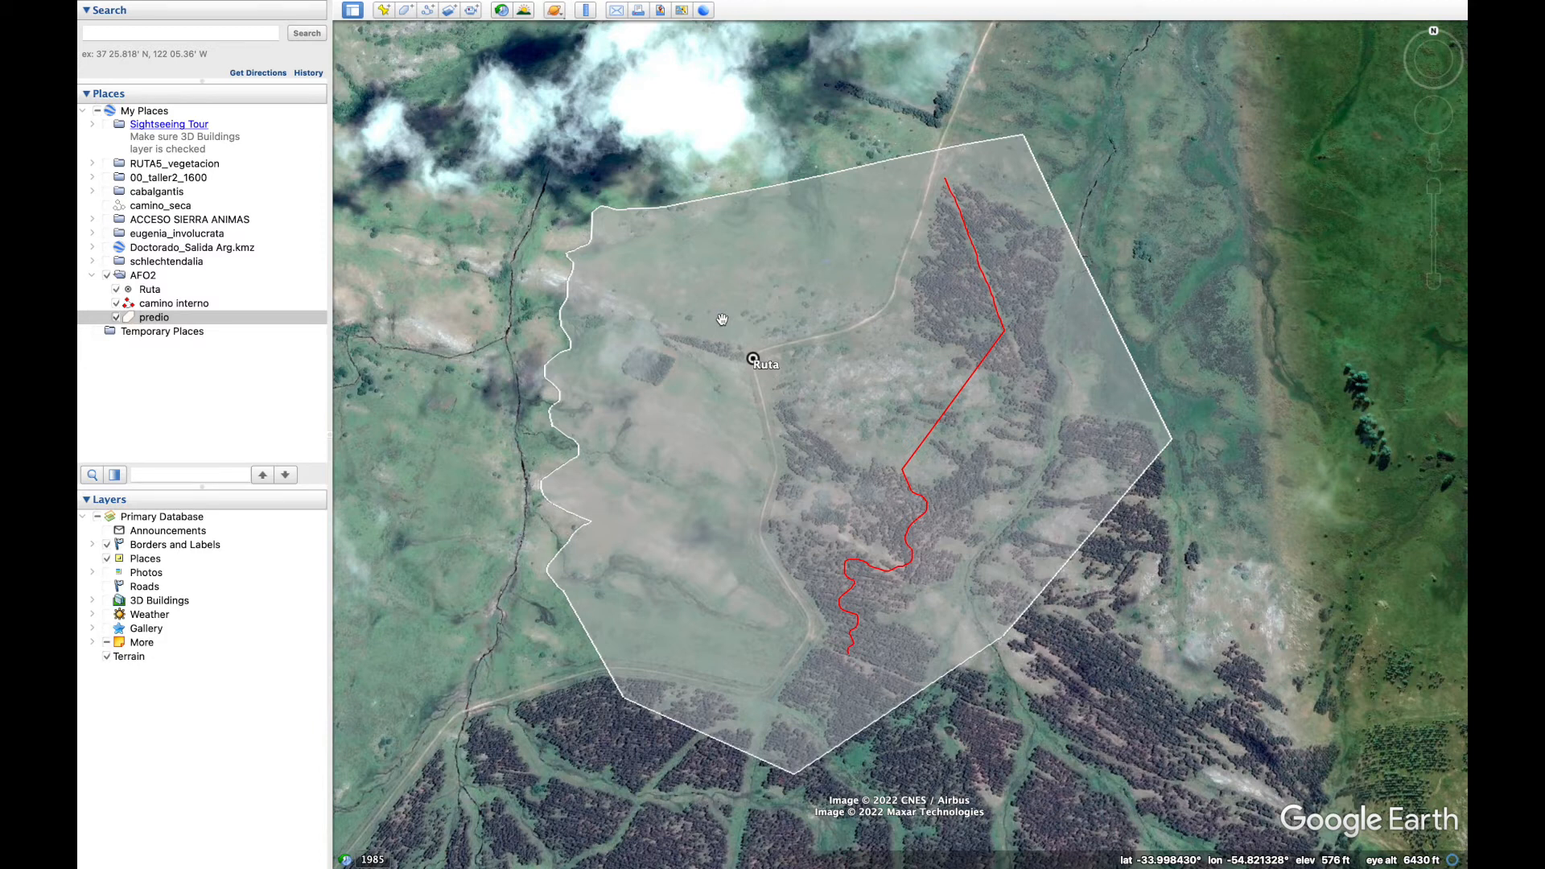
Start saving the predio polygon as a file, with the AFO2 folder on disk as the destination.
{"action": "left_click", "coordinate": [162, 306]}
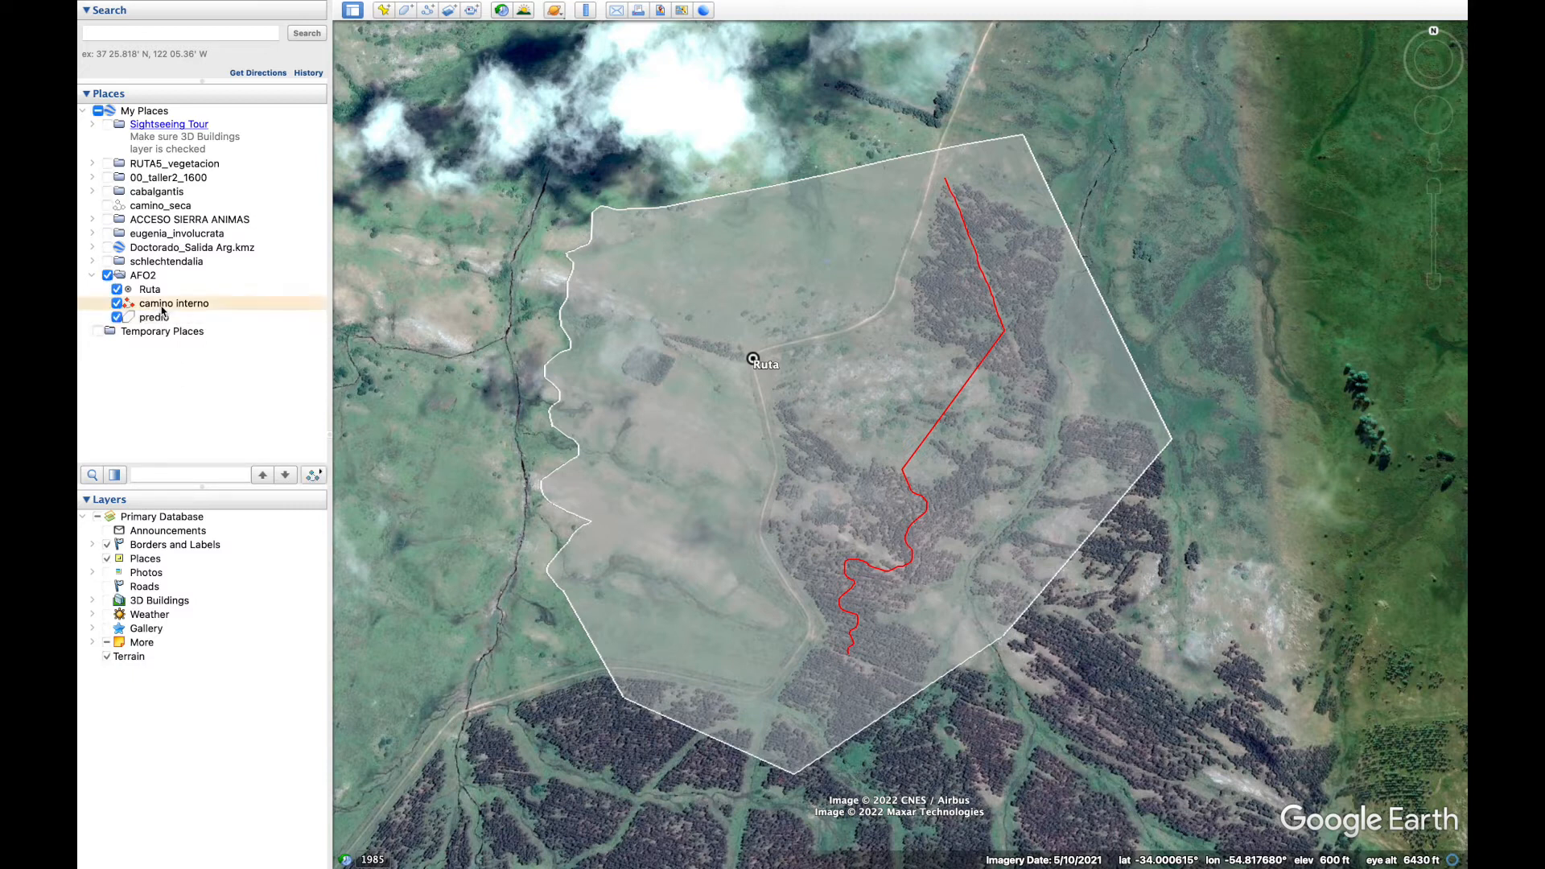
{"action": "left_click", "coordinate": [153, 318]}
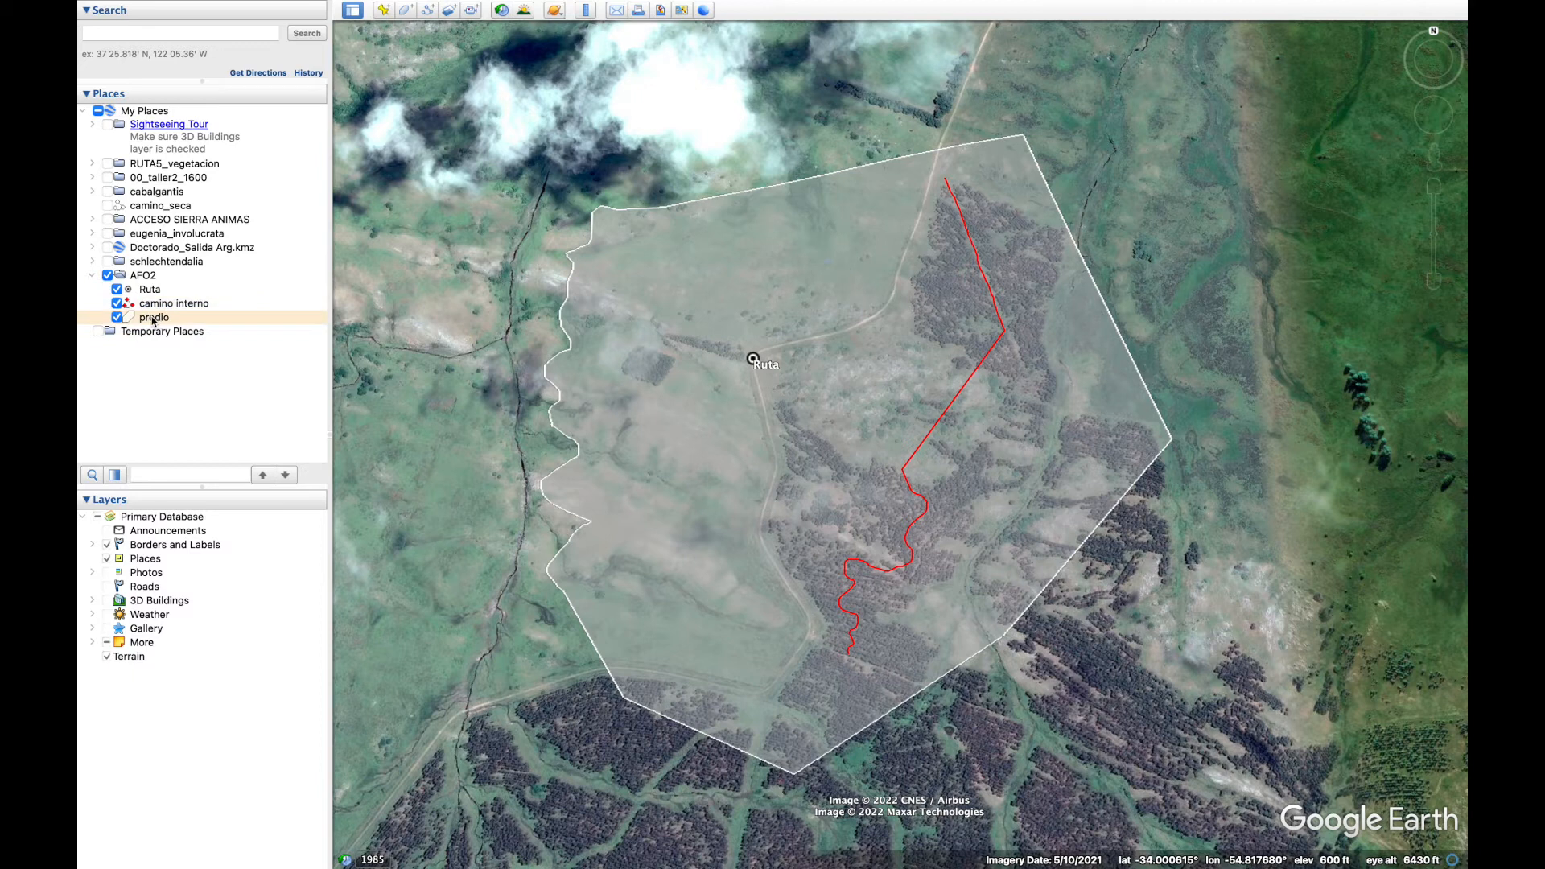
{"action": "right_click", "coordinate": [153, 321]}
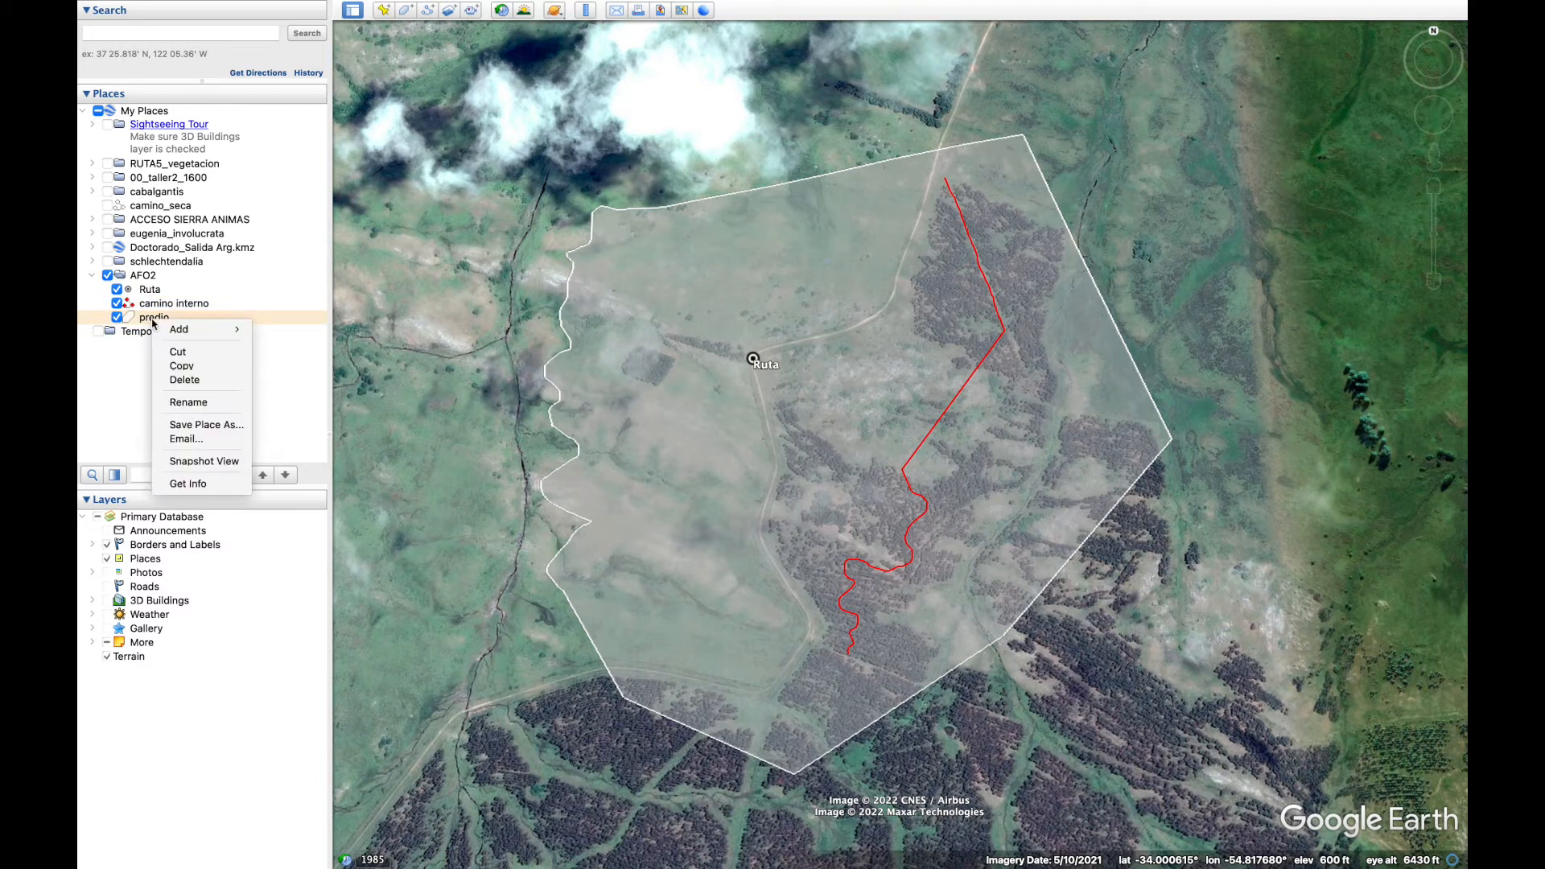
{"action": "left_click", "coordinate": [215, 428]}
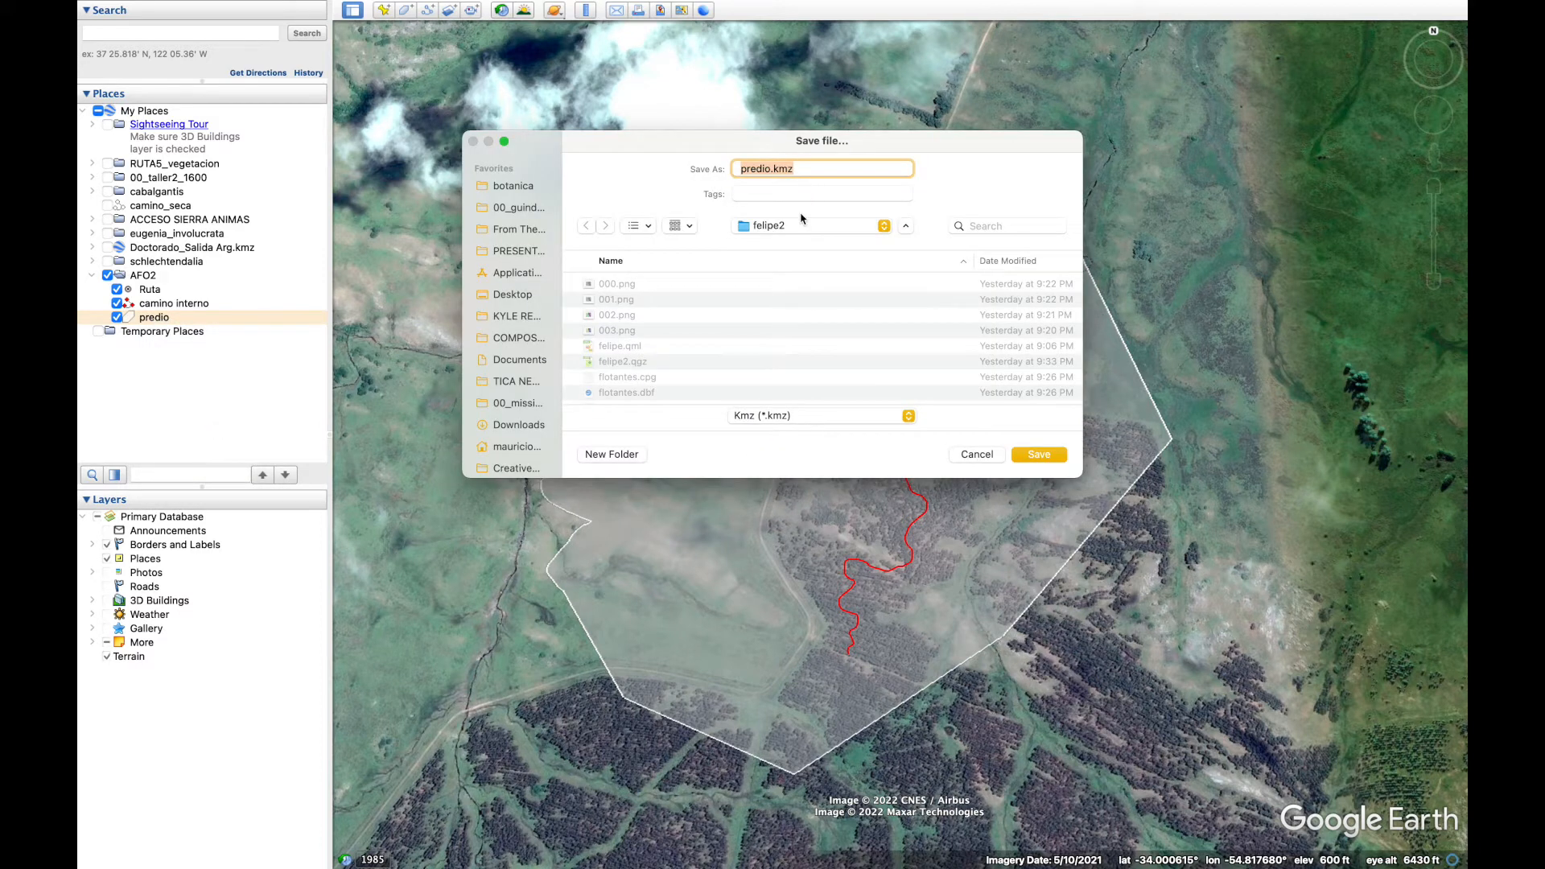
{"action": "left_click", "coordinate": [799, 234]}
{"action": "left_click", "coordinate": [784, 244]}
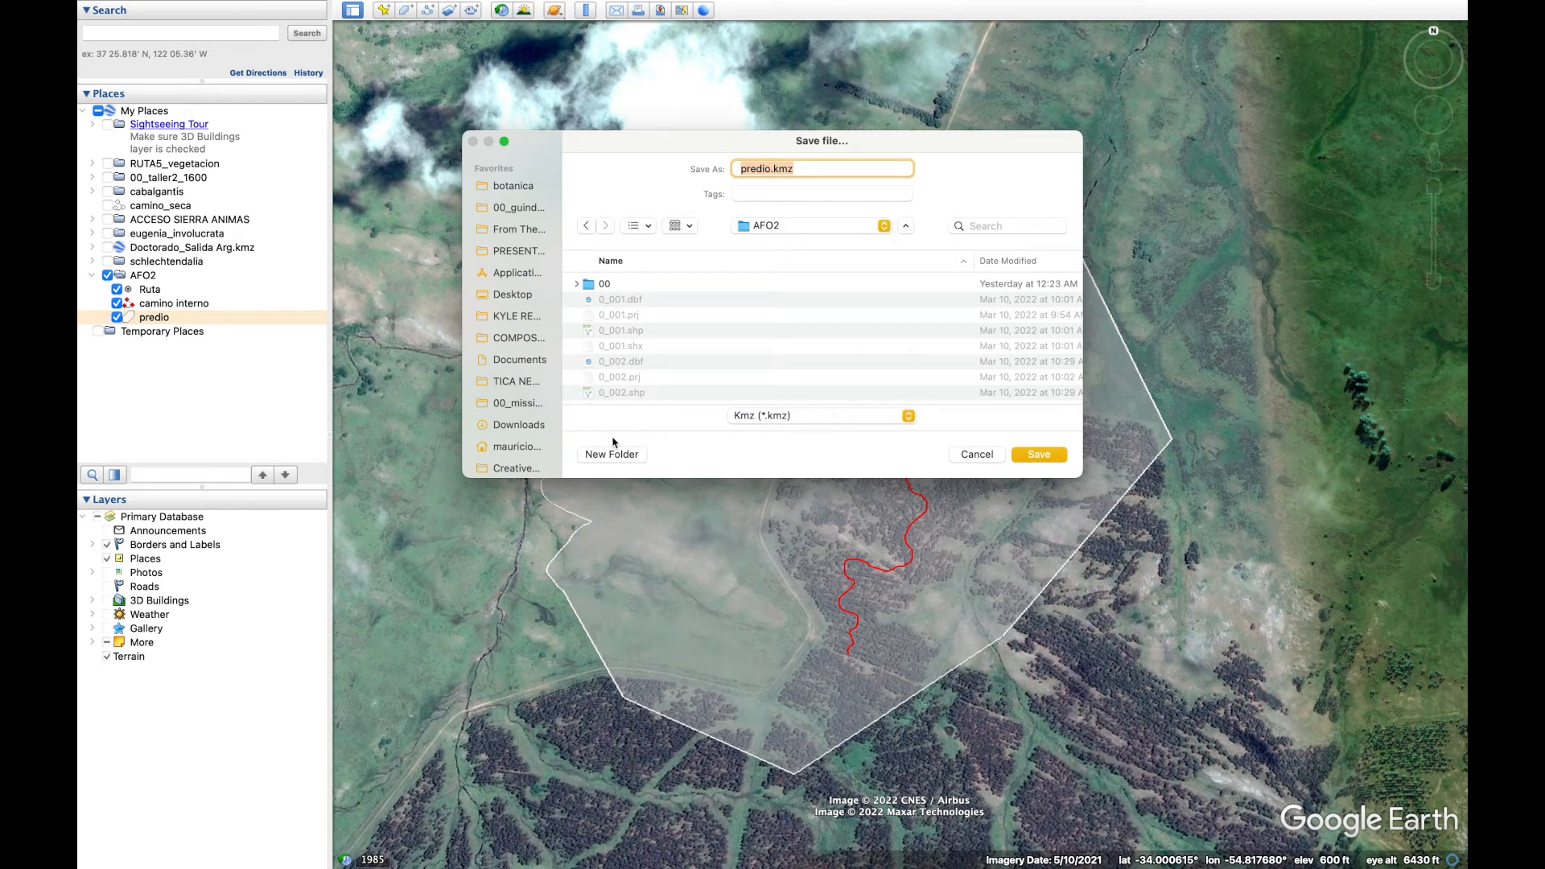
Create a folder named GE inside AFO2 and save the predio polygon there in KML format as predio.kml.
{"action": "left_click", "coordinate": [618, 454]}
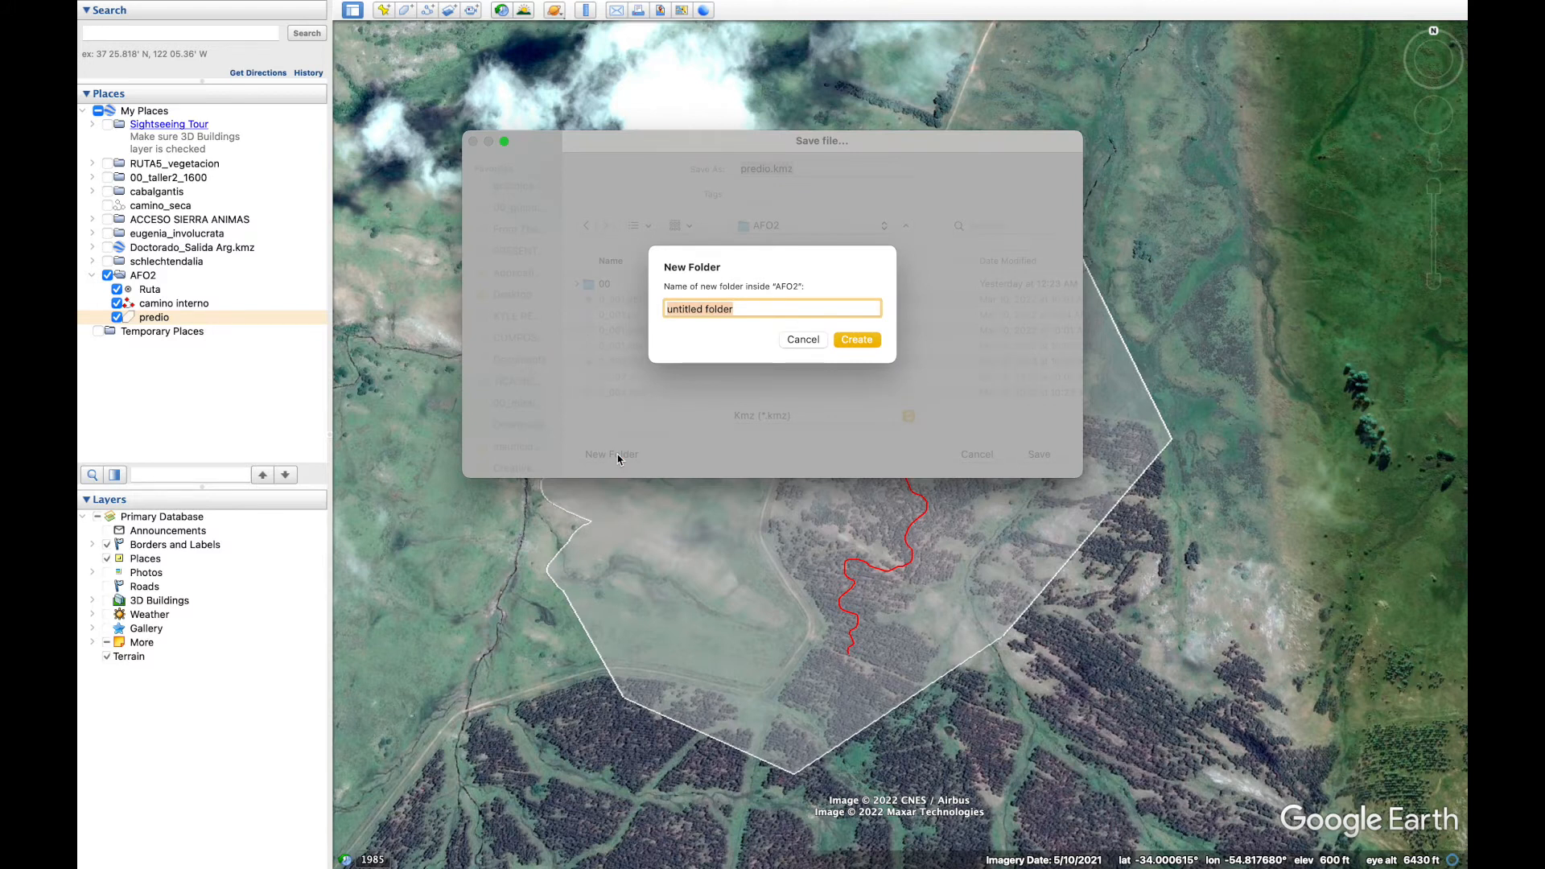
{"action": "type", "text": "GE"}
{"action": "left_click", "coordinate": [877, 338]}
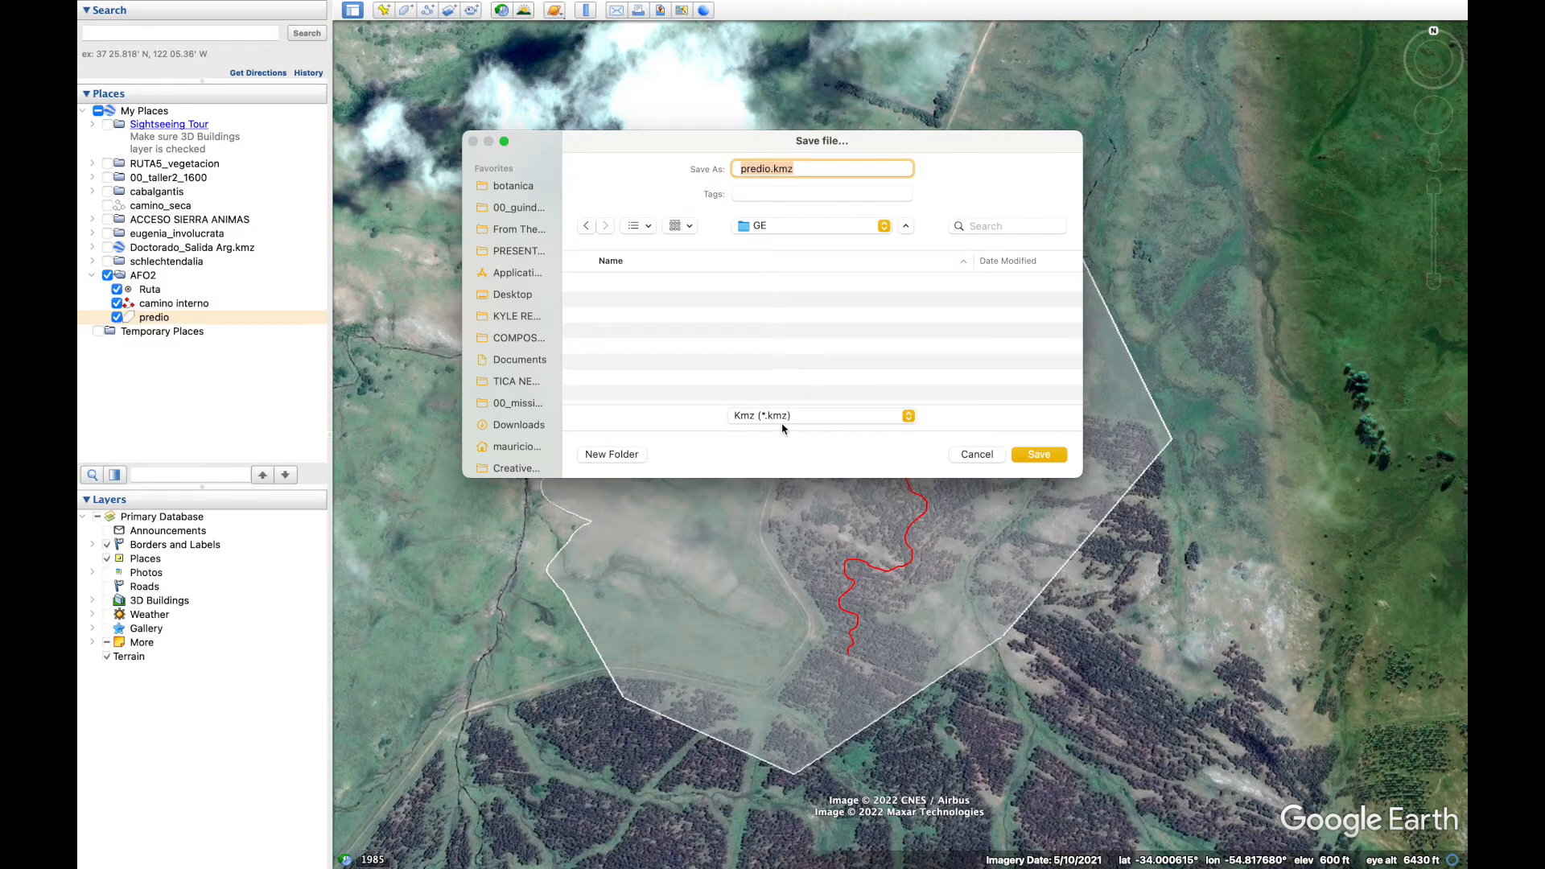
{"action": "left_click", "coordinate": [810, 417]}
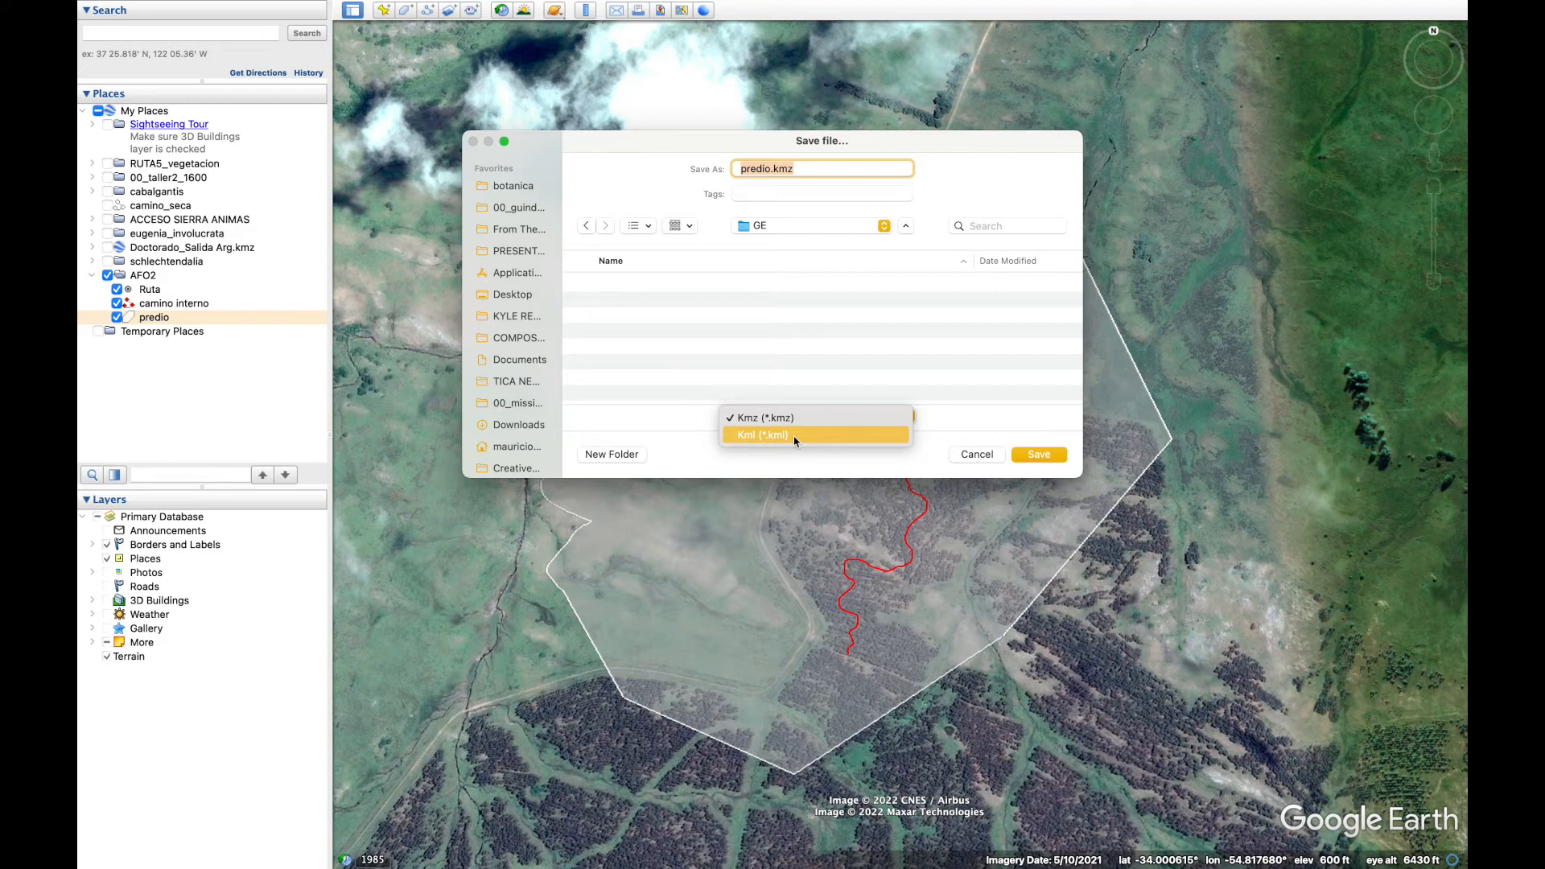
{"action": "left_click", "coordinate": [793, 437]}
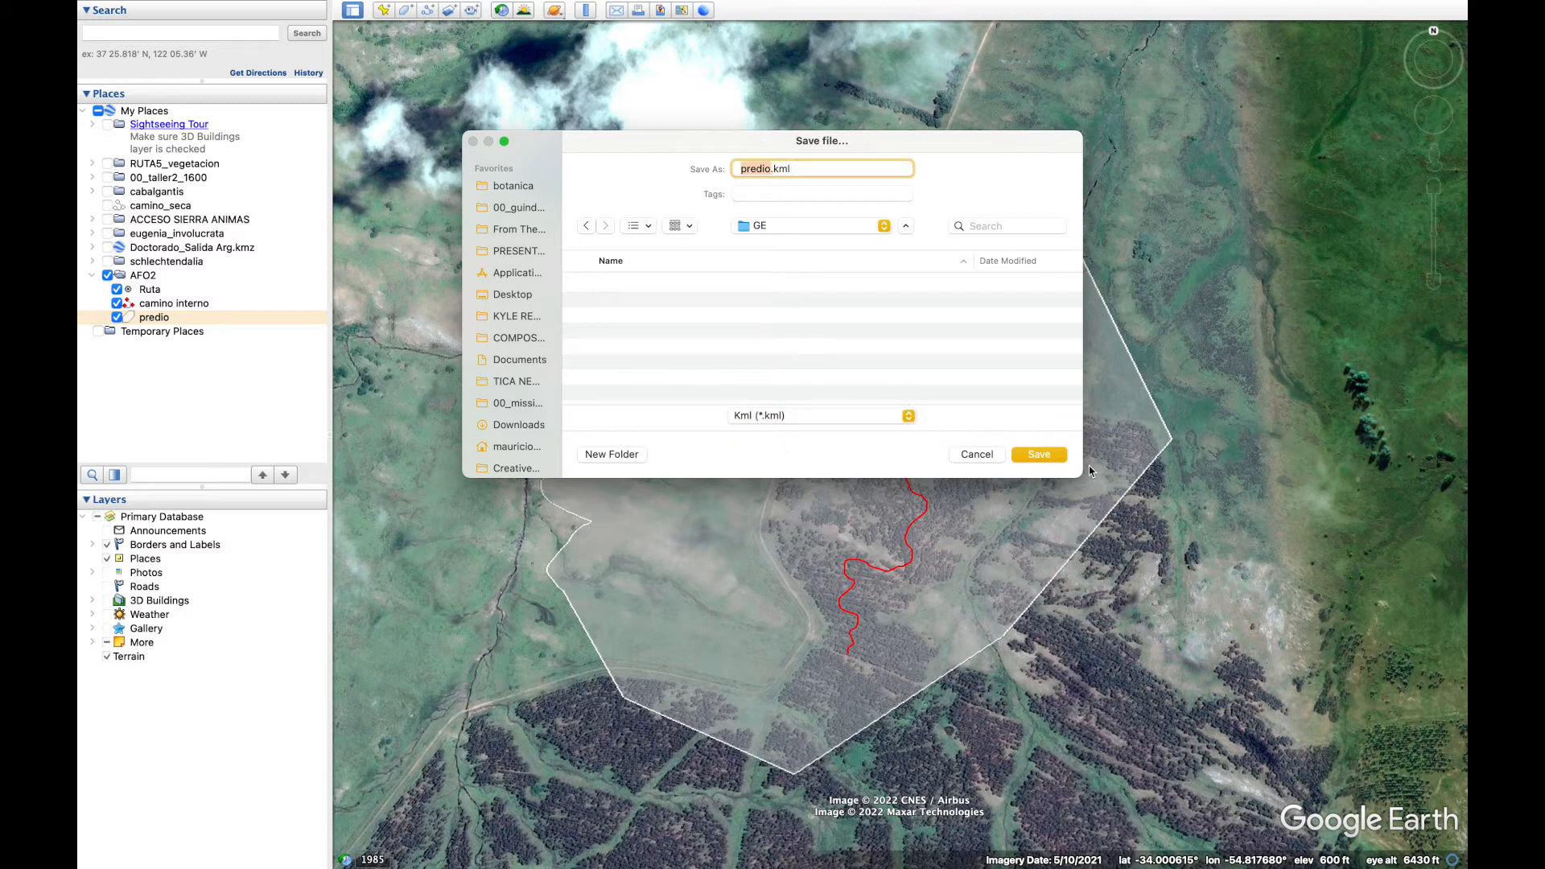
{"action": "left_click", "coordinate": [1055, 456]}
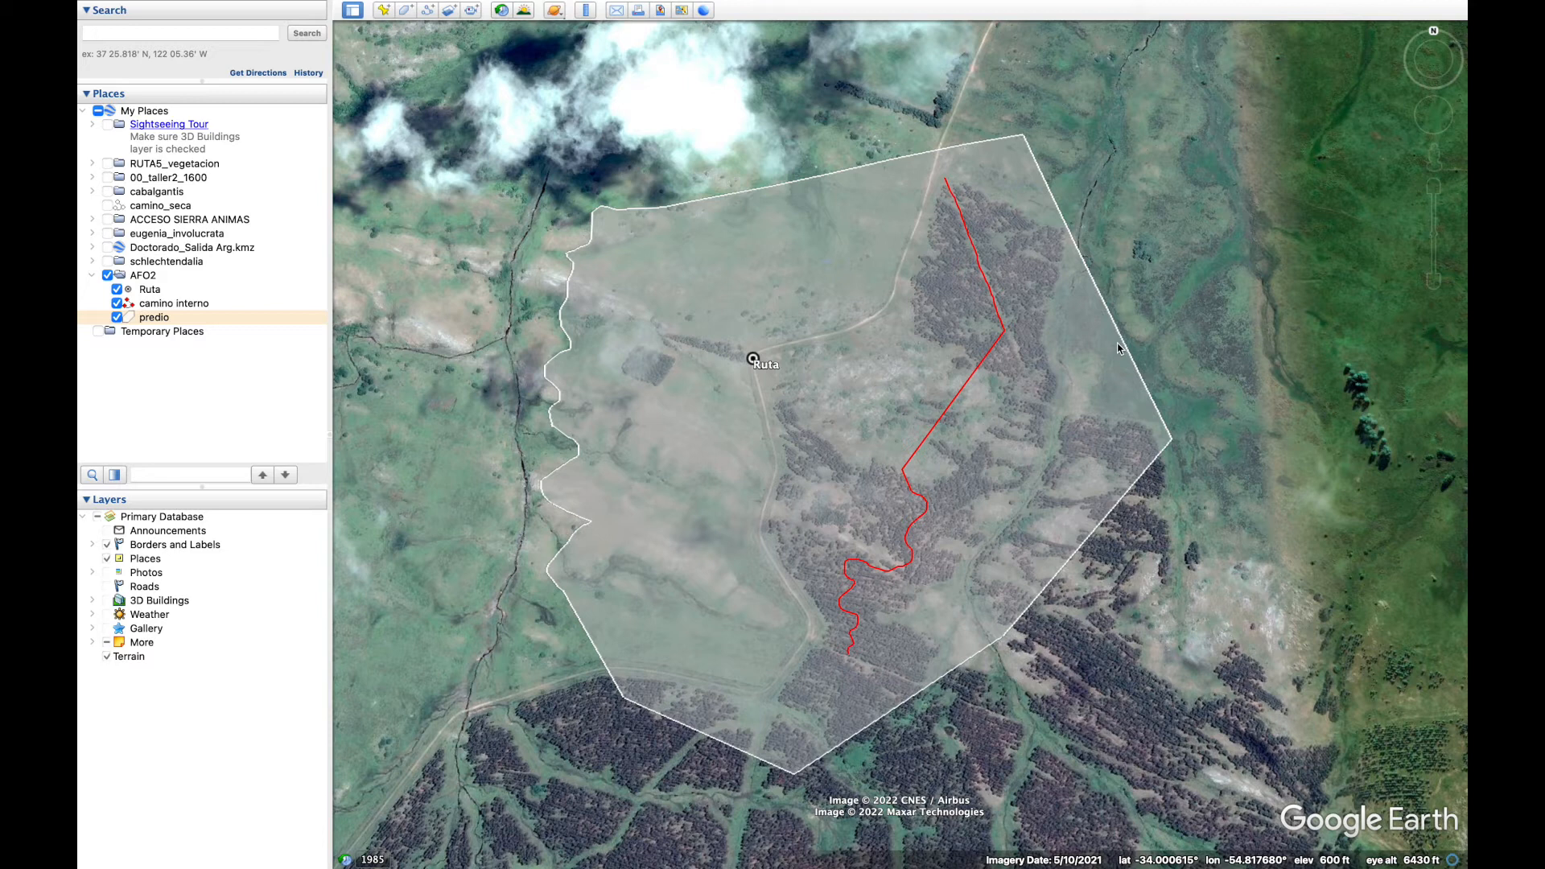
Switch to Safari, open the qgis.org website, and expand the browser window to full screen.
{"action": "mouse_move", "coordinate": [1032, 853]}
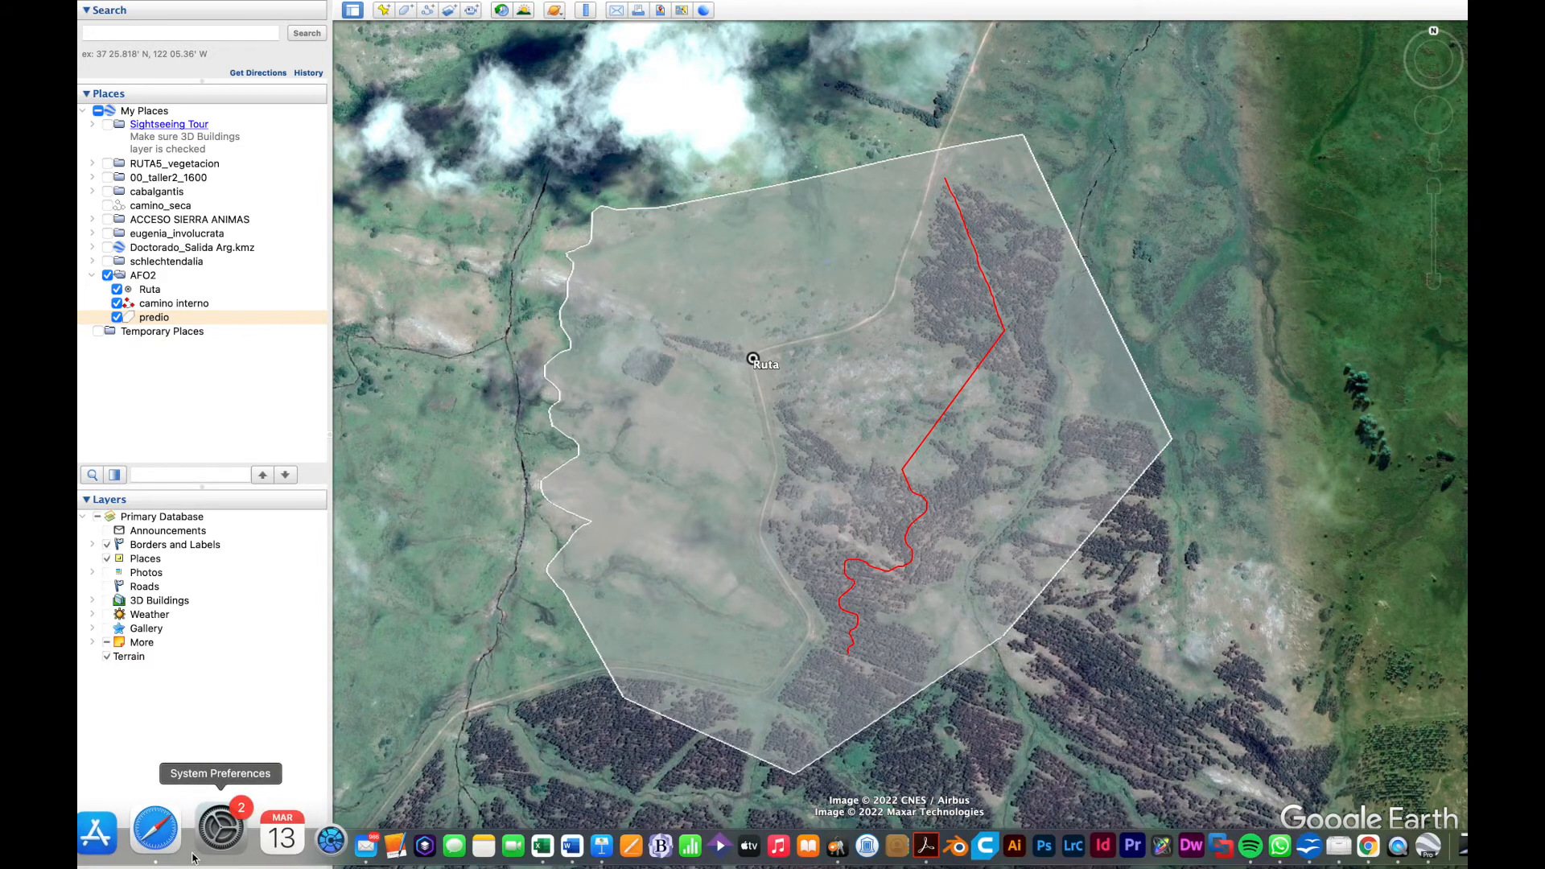
{"action": "left_click", "coordinate": [174, 831]}
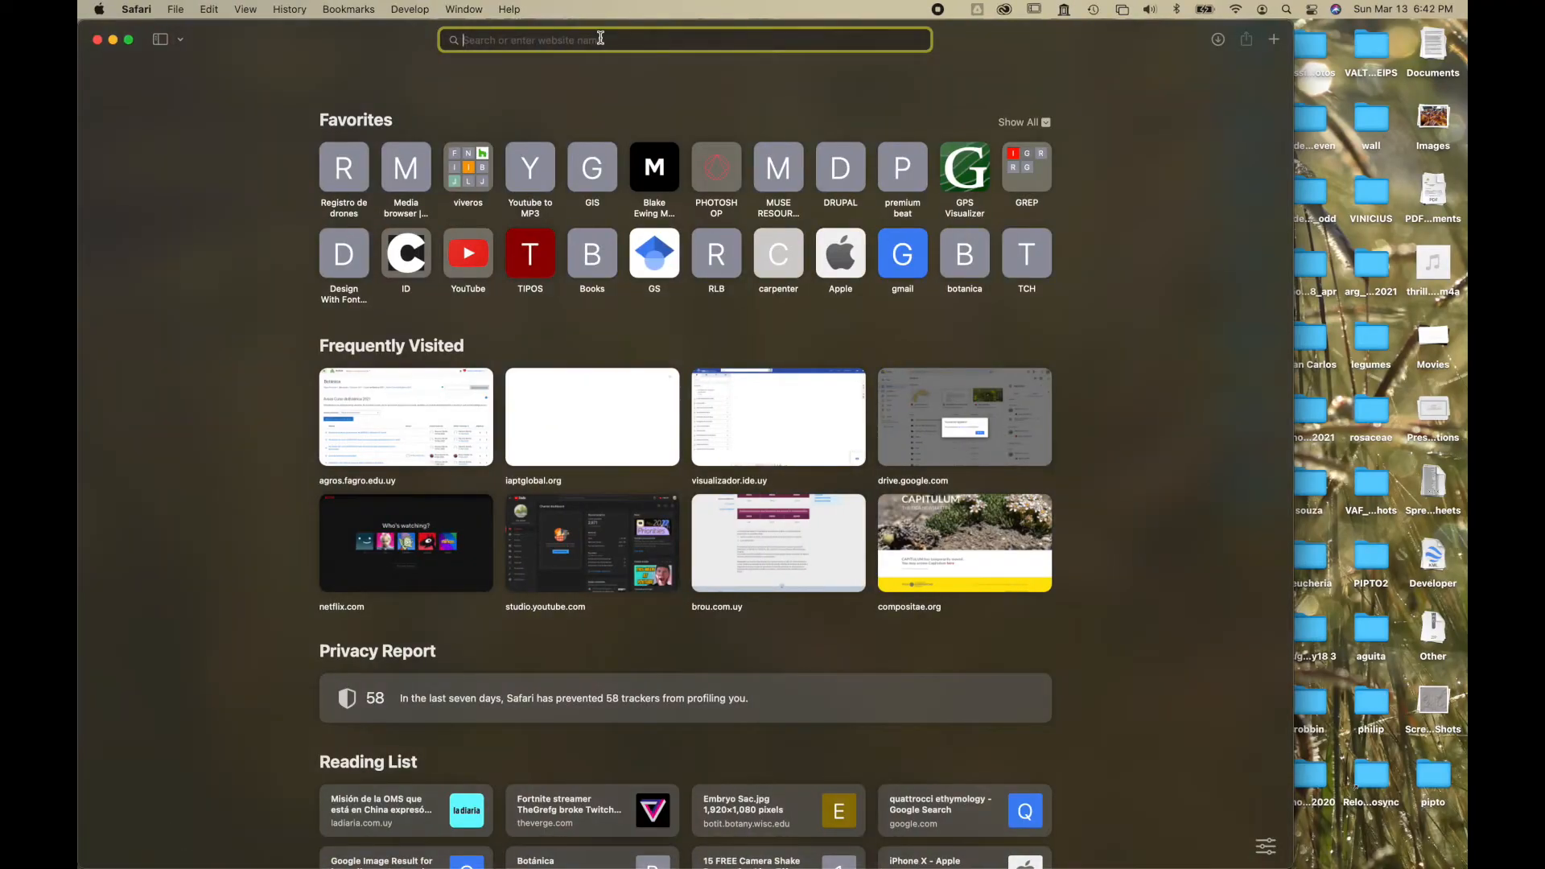
{"action": "type", "text": "qgis"}
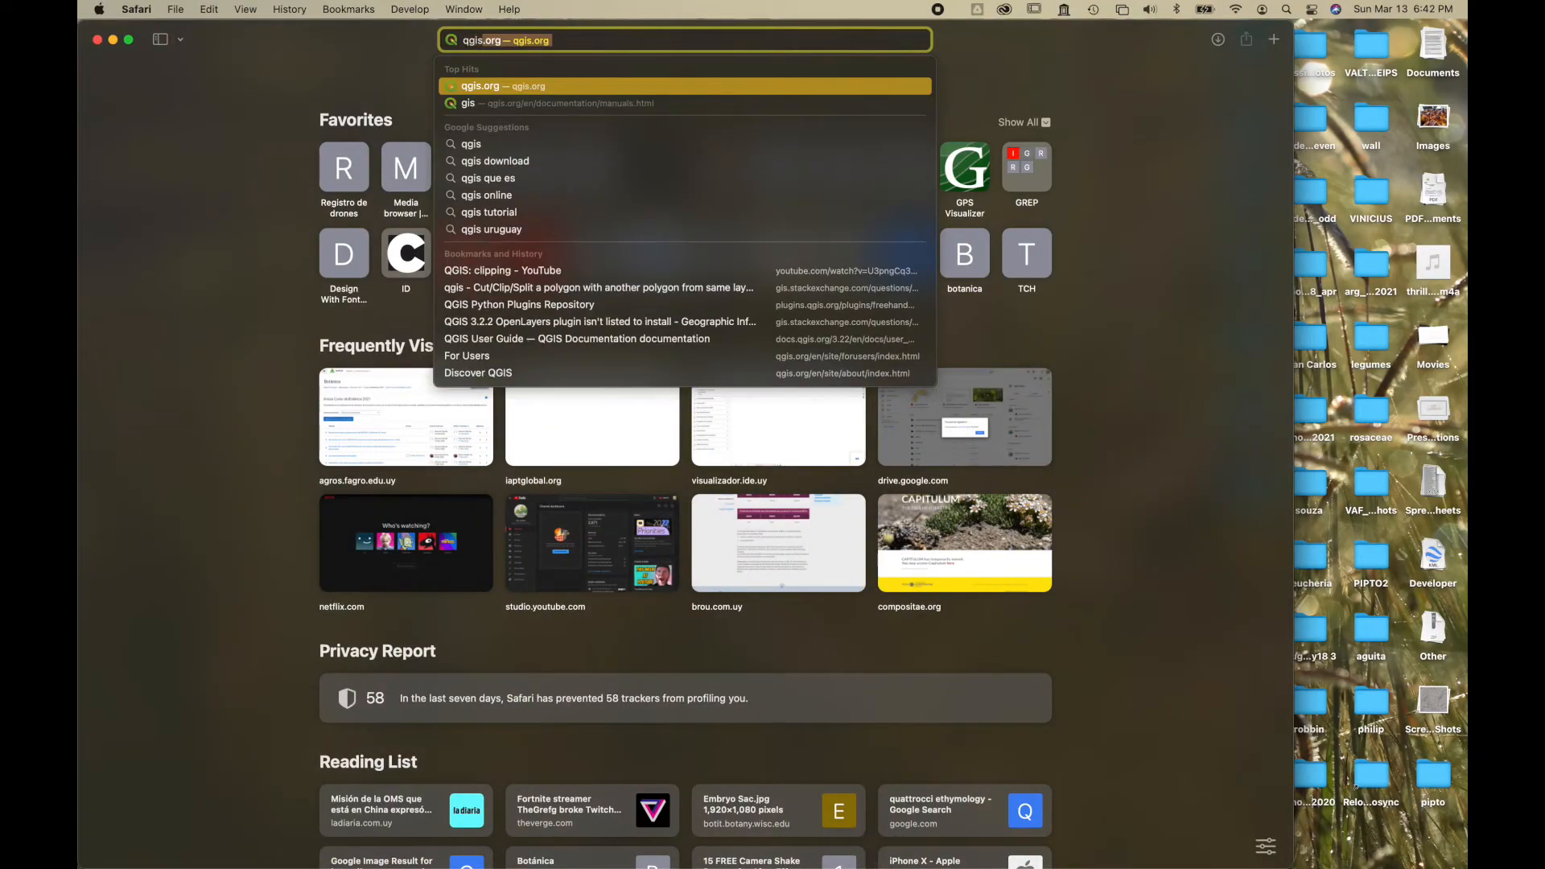
{"action": "type", "text": ".org"}
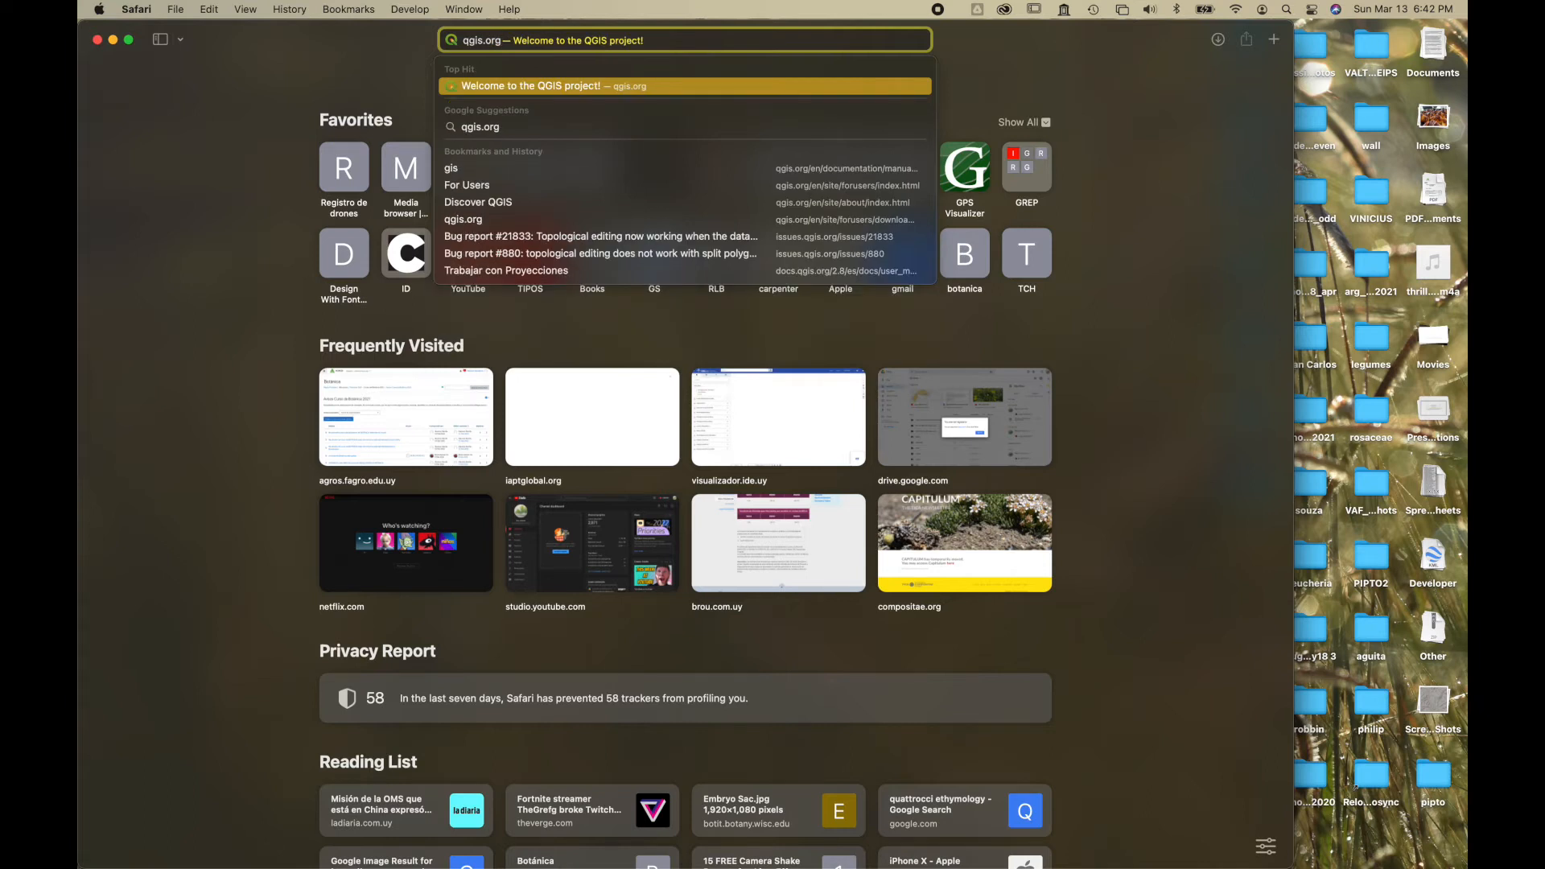
{"action": "key", "text": "Return"}
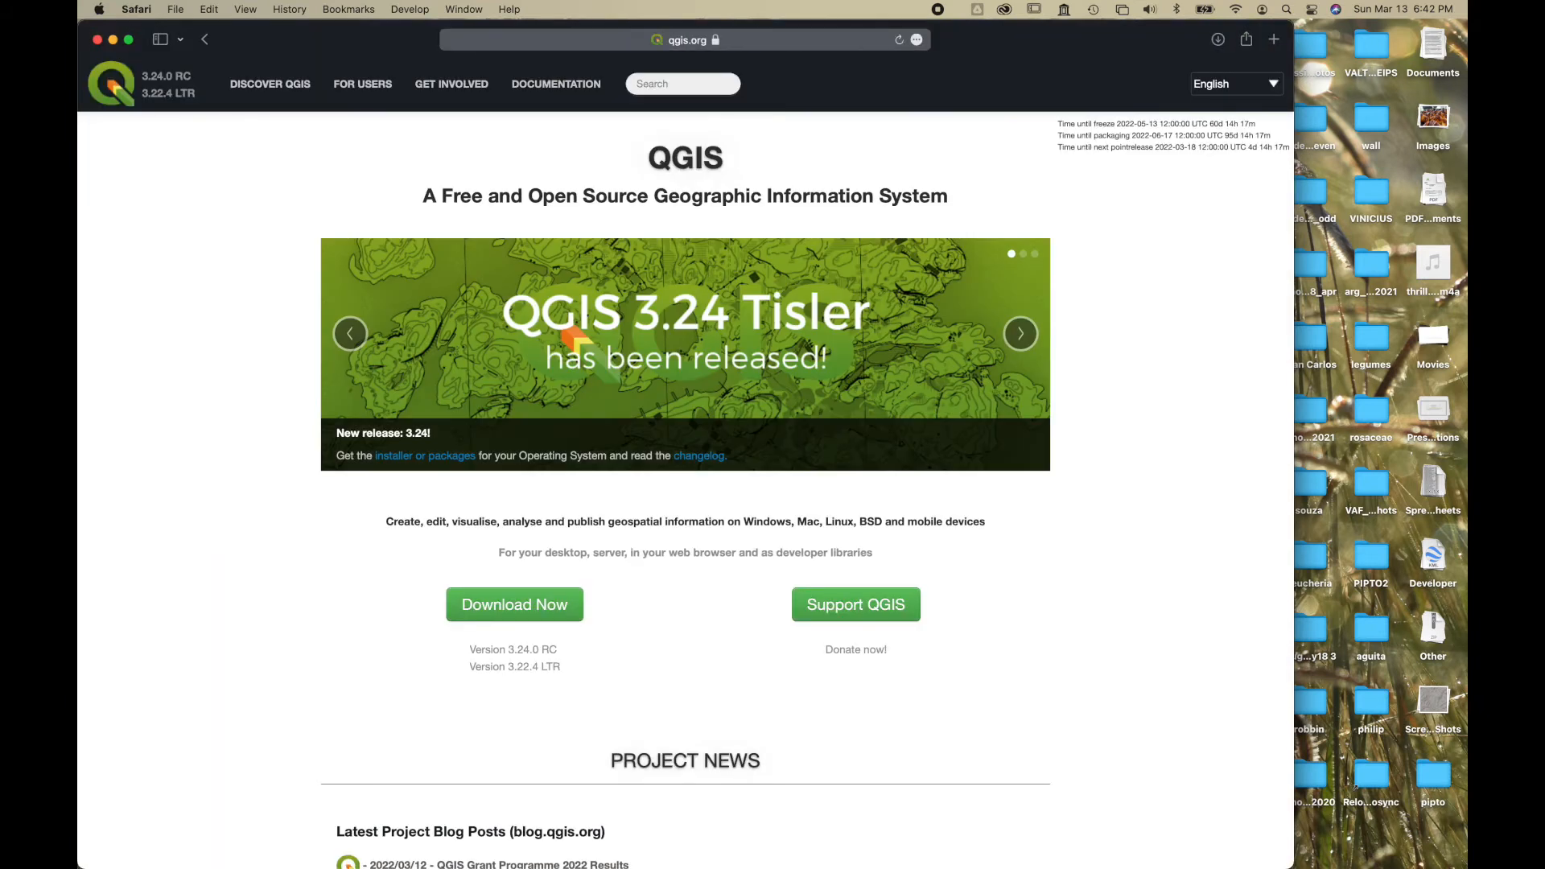
{"action": "left_click", "coordinate": [129, 40]}
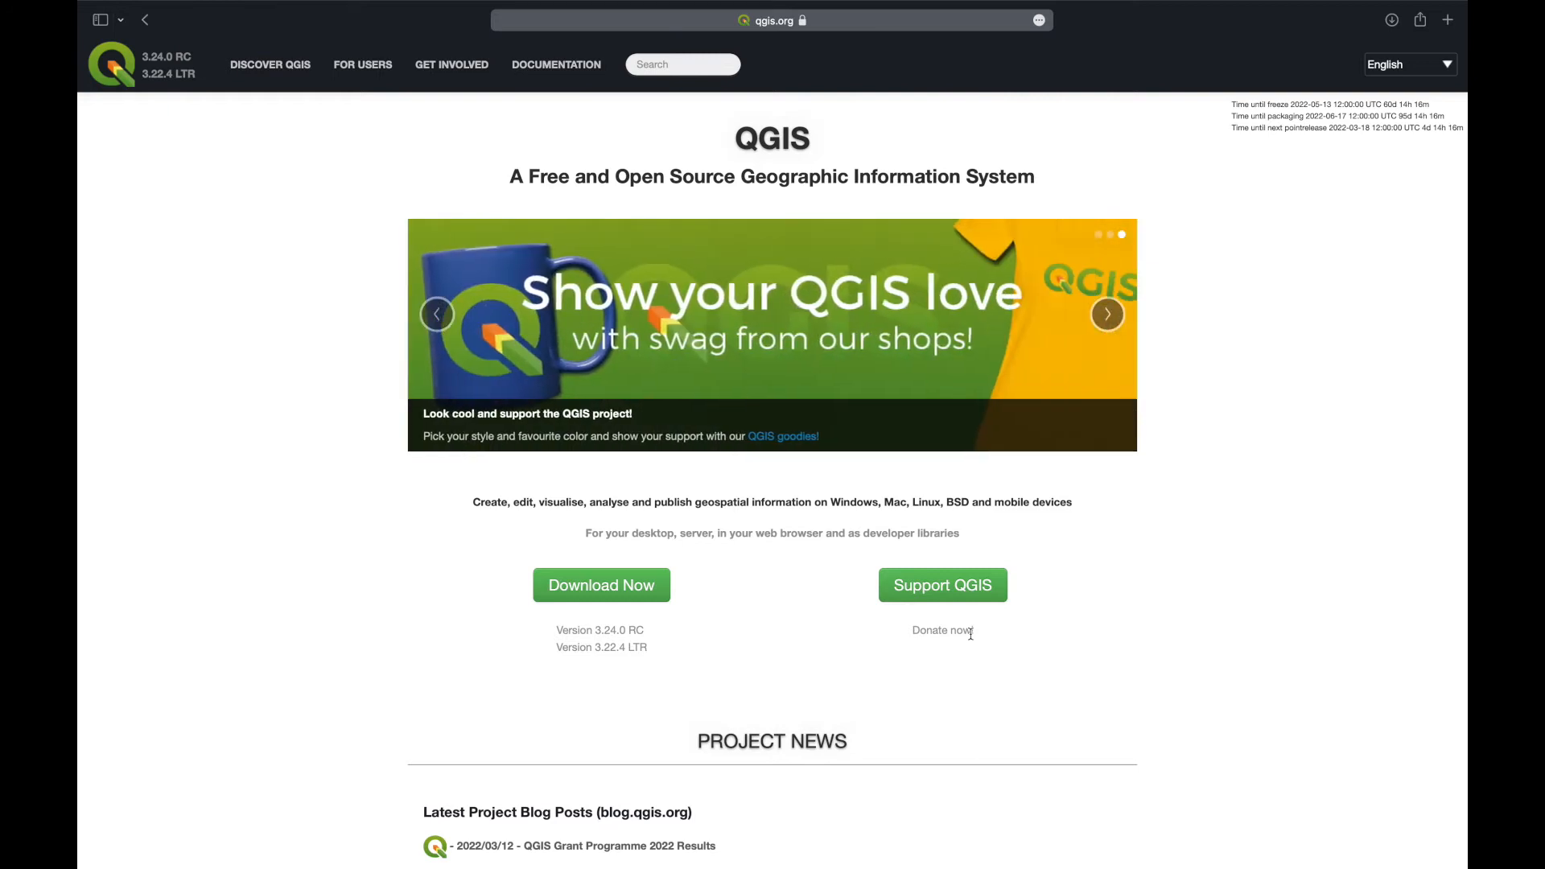
Download the long term release QGIS macOS Installer Version 3.22 from the site's download page and check the download.
{"action": "scroll", "coordinate": [971, 634], "scroll_direction": "down", "scroll_amount": 2}
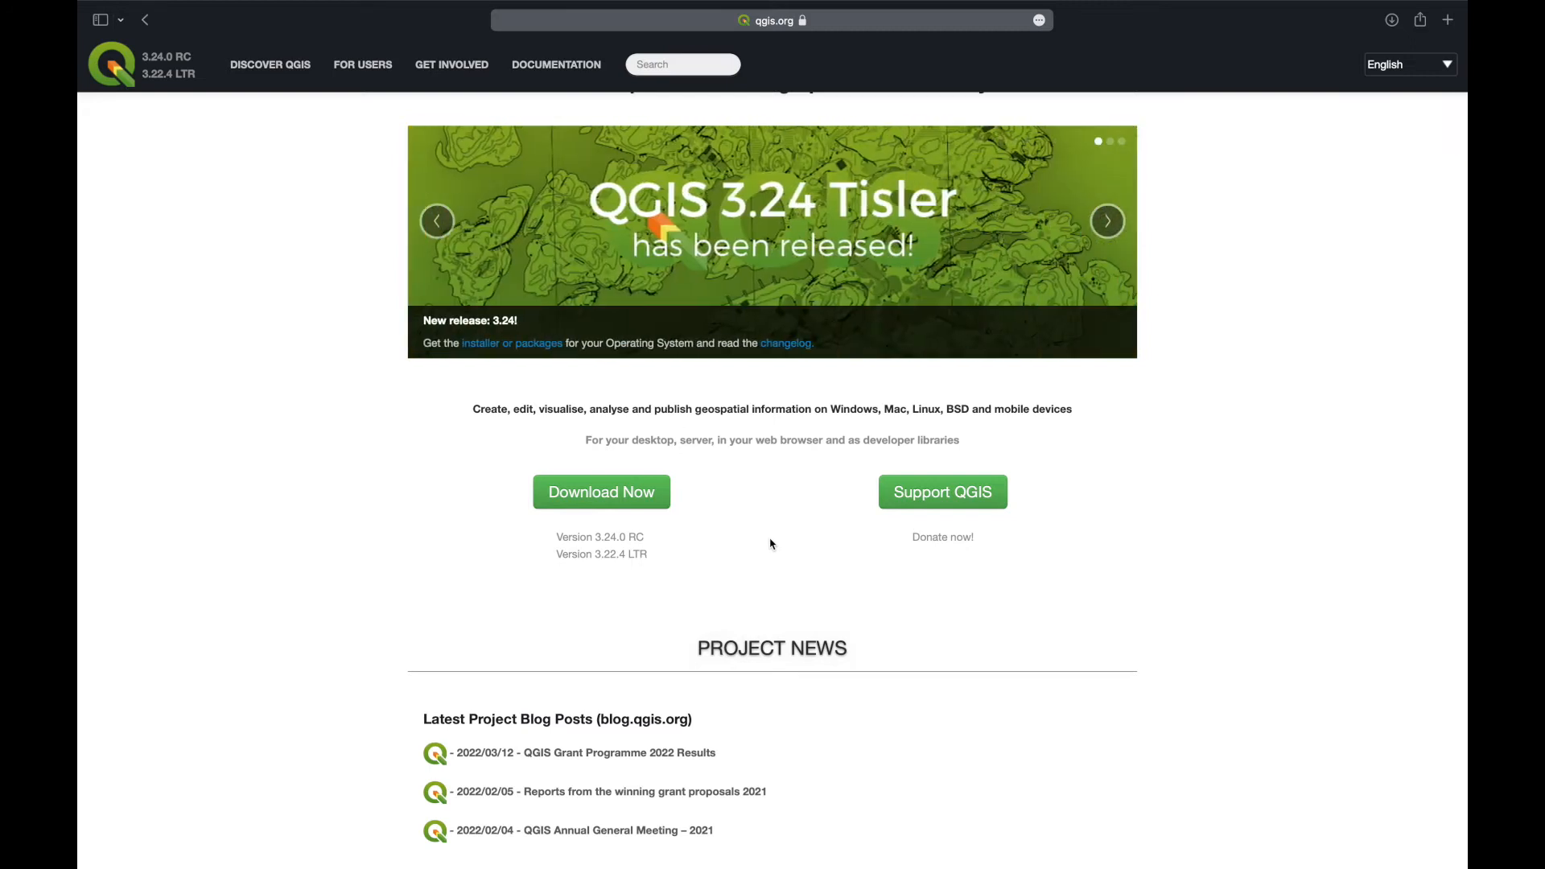
{"action": "left_click", "coordinate": [609, 499]}
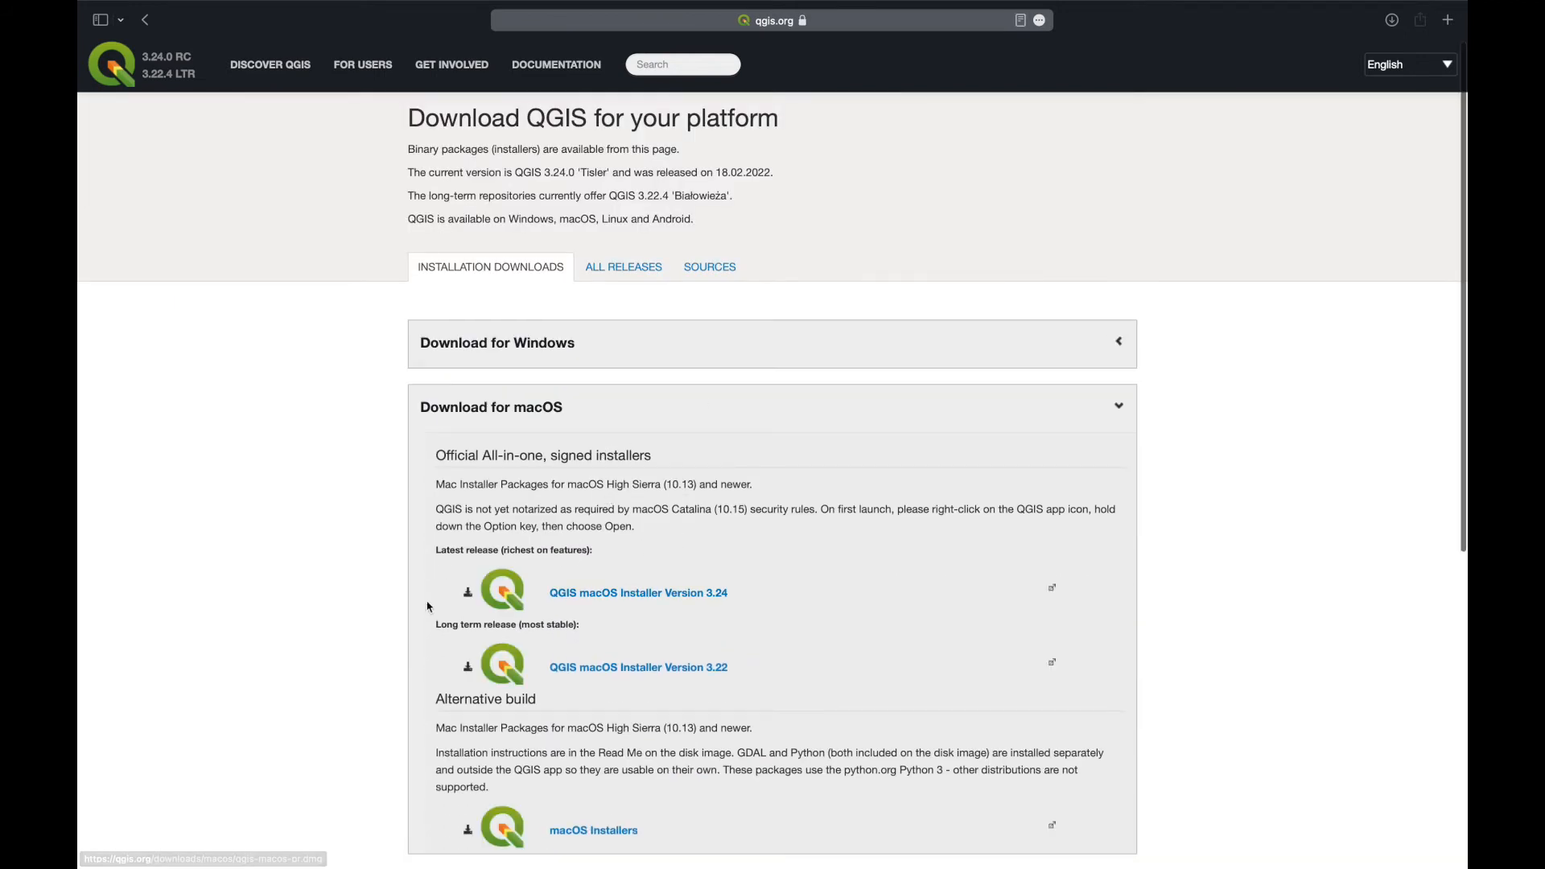
{"action": "scroll", "coordinate": [431, 607], "scroll_direction": "down", "scroll_amount": 3}
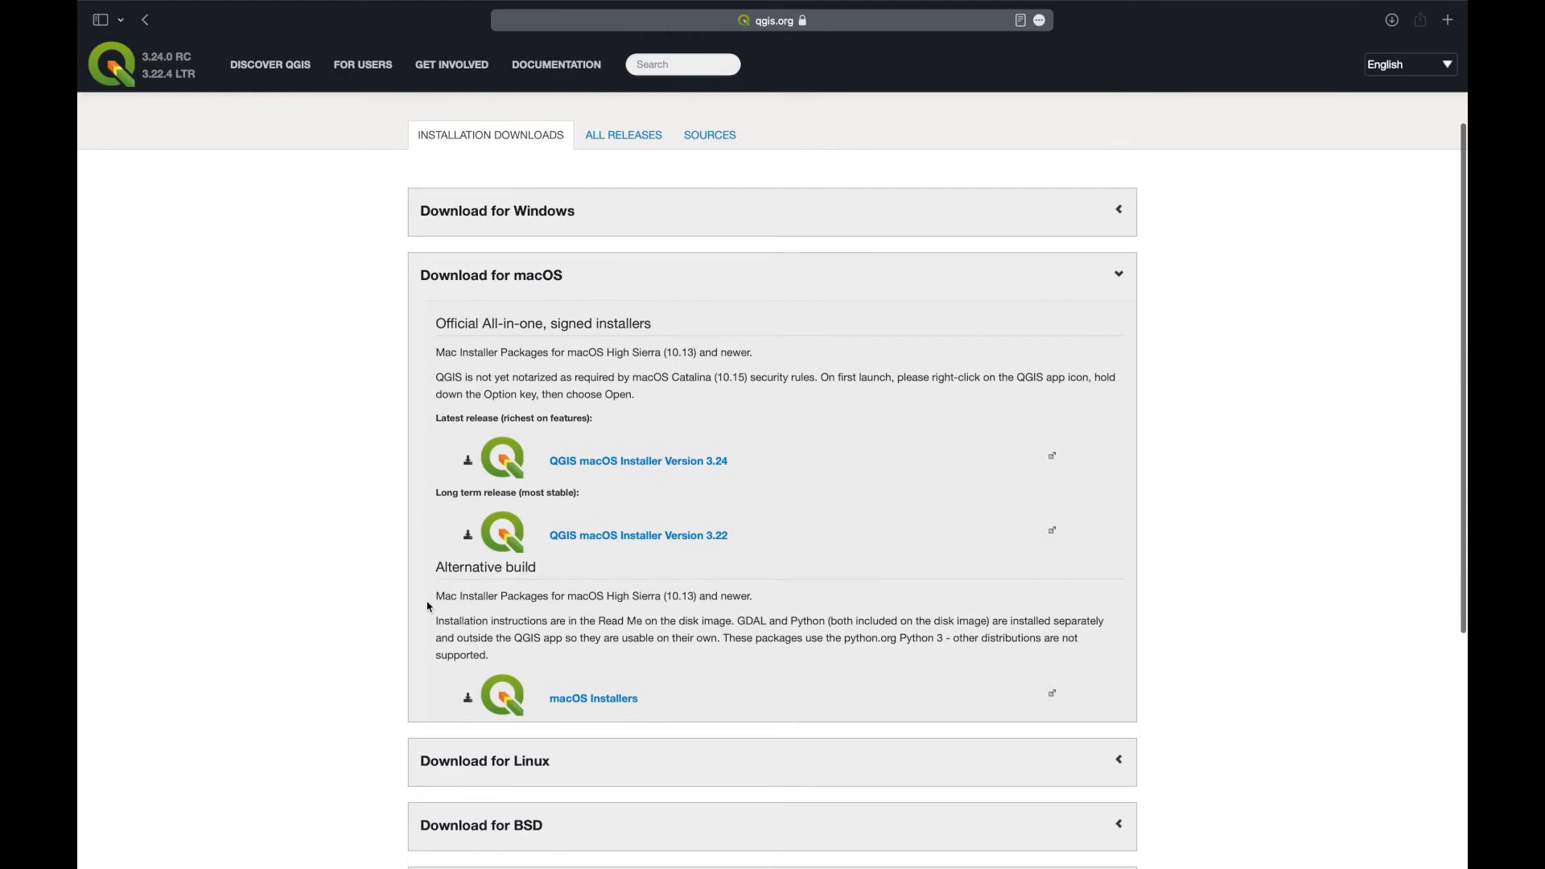
{"action": "scroll", "coordinate": [645, 298], "scroll_direction": "up", "scroll_amount": 2}
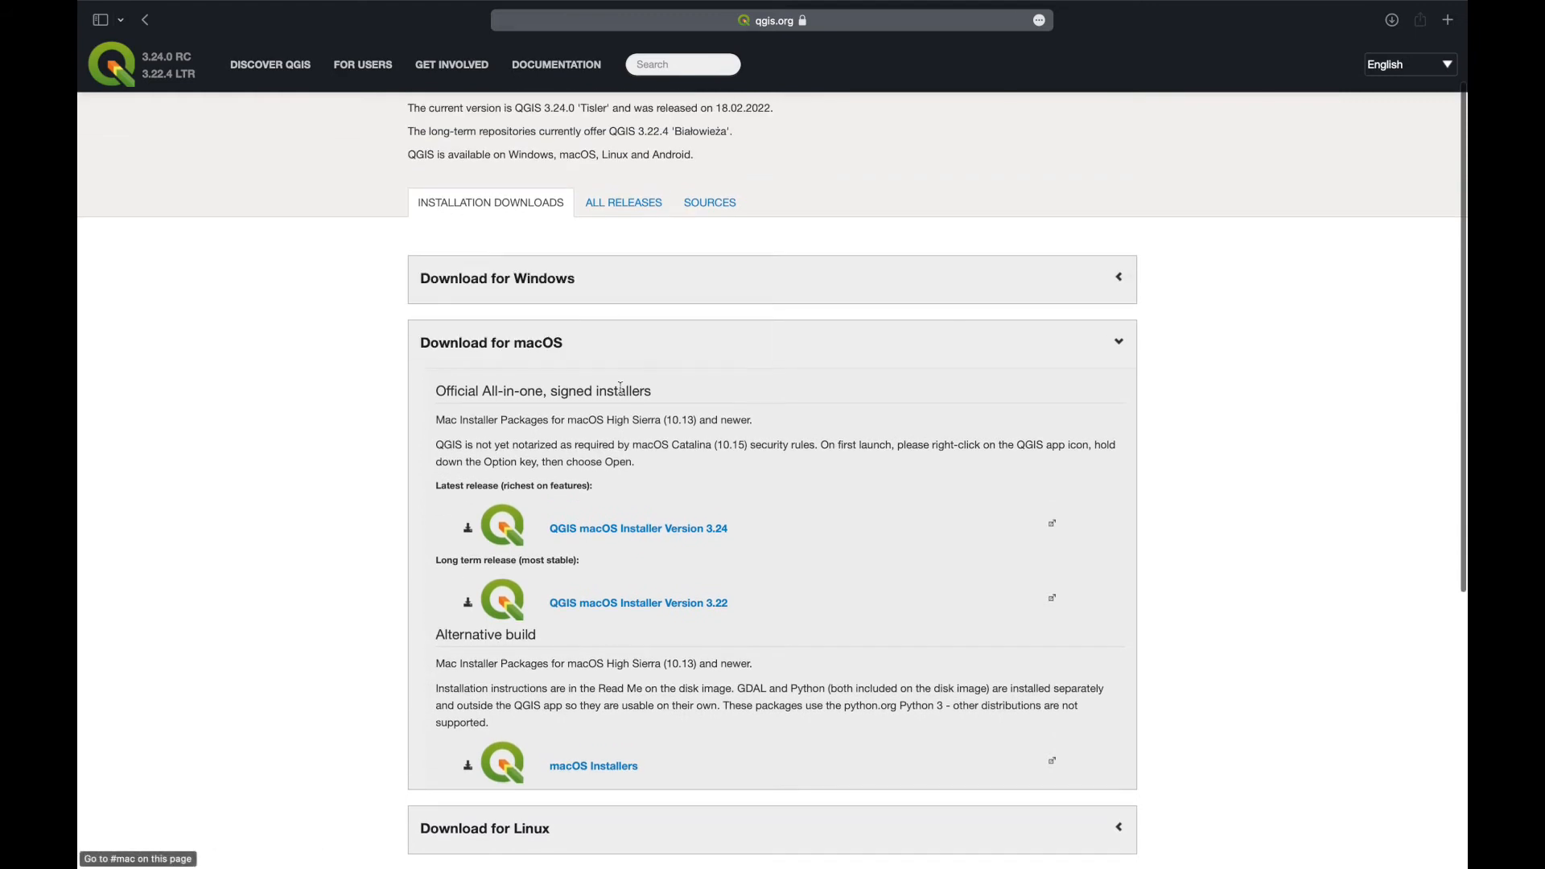
{"action": "scroll", "coordinate": [620, 387], "scroll_direction": "down", "scroll_amount": 1}
{"action": "scroll", "coordinate": [672, 495], "scroll_direction": "down", "scroll_amount": 2}
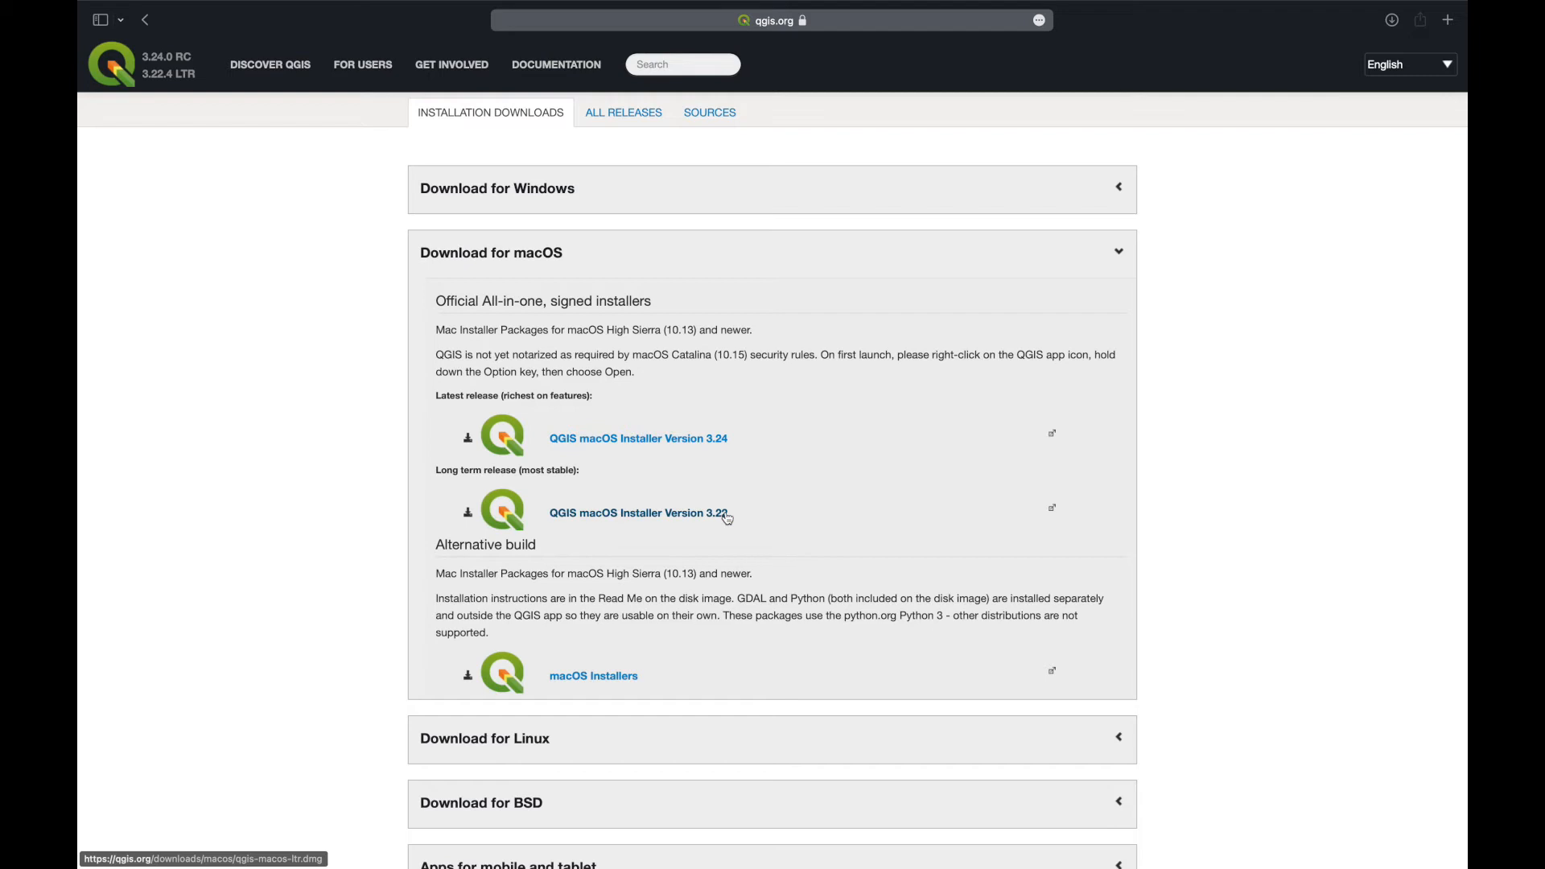
{"action": "left_click", "coordinate": [621, 518]}
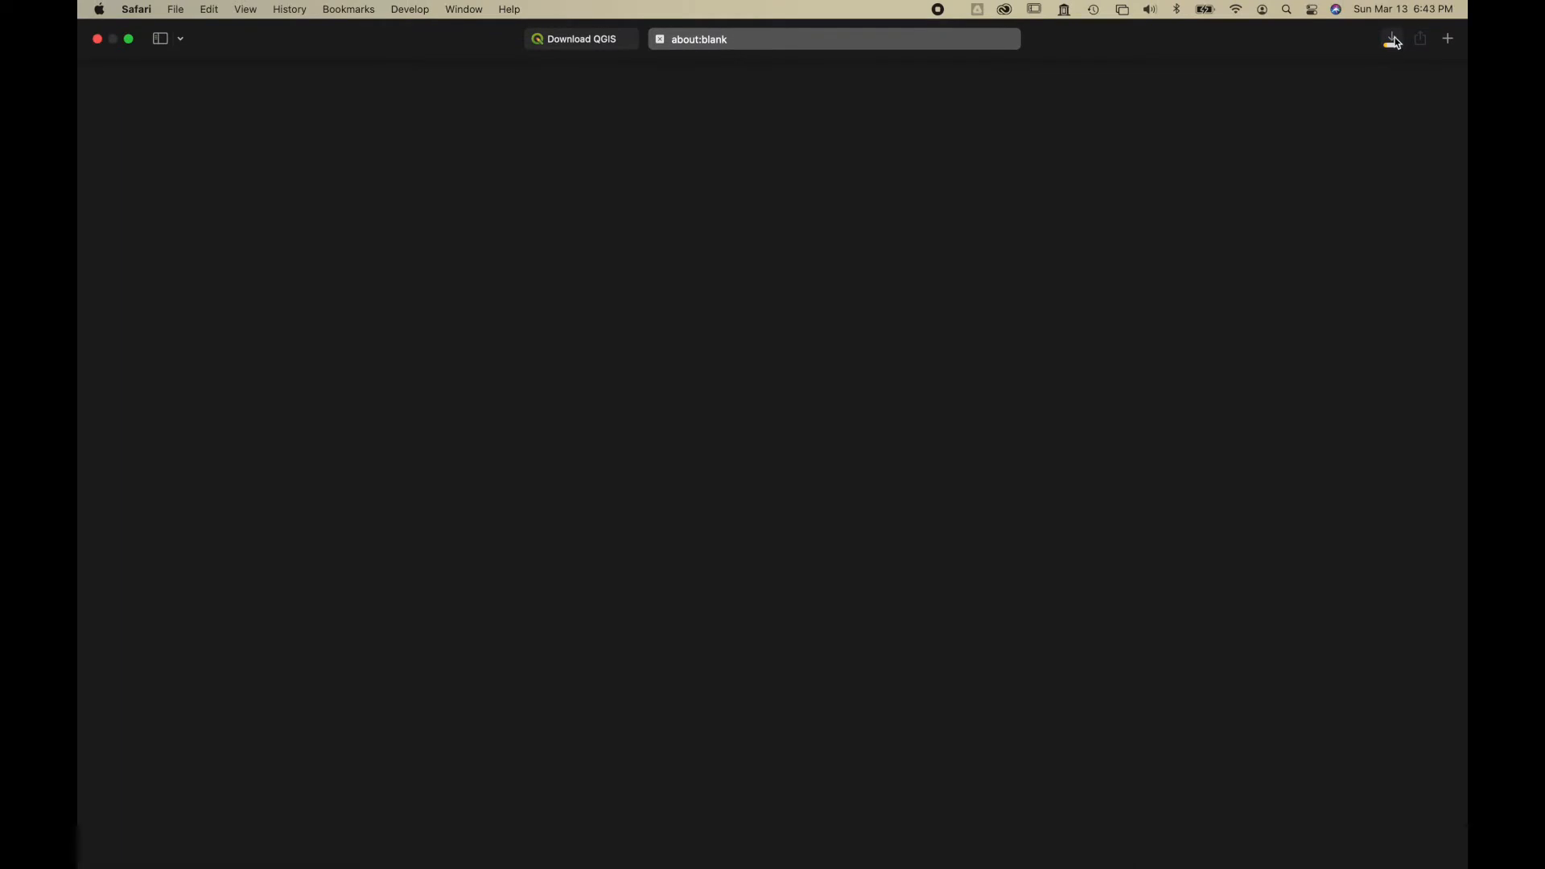
{"action": "left_click", "coordinate": [1393, 40]}
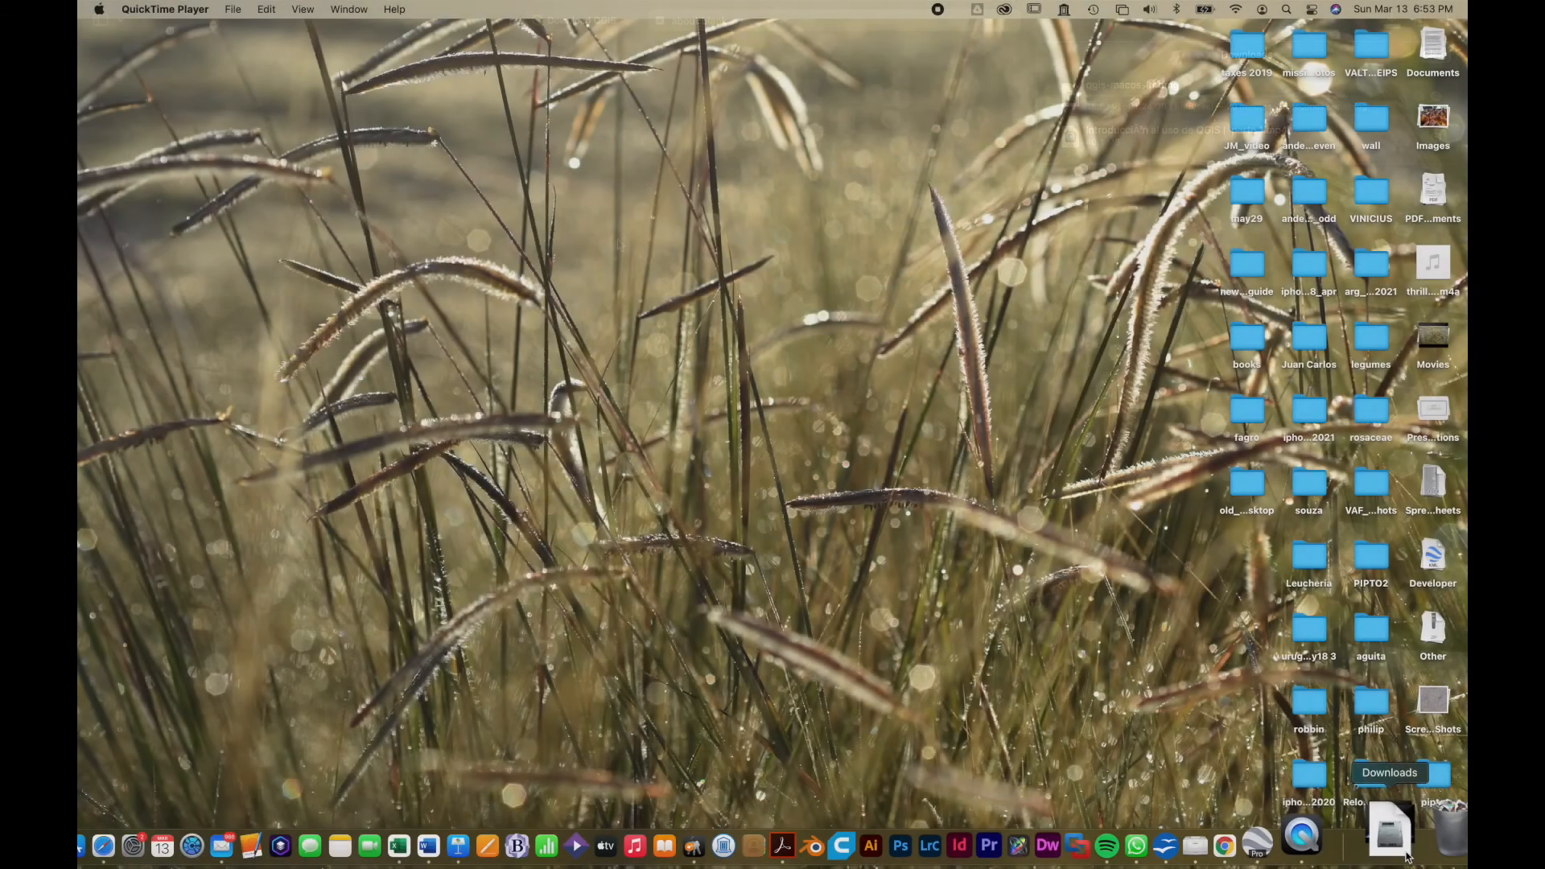
Open the downloaded qgis-macos-ltr.dmg, accept its license agreement, and copy QGIS-LTR.app into the Applications folder.
{"action": "left_click", "coordinate": [1407, 854]}
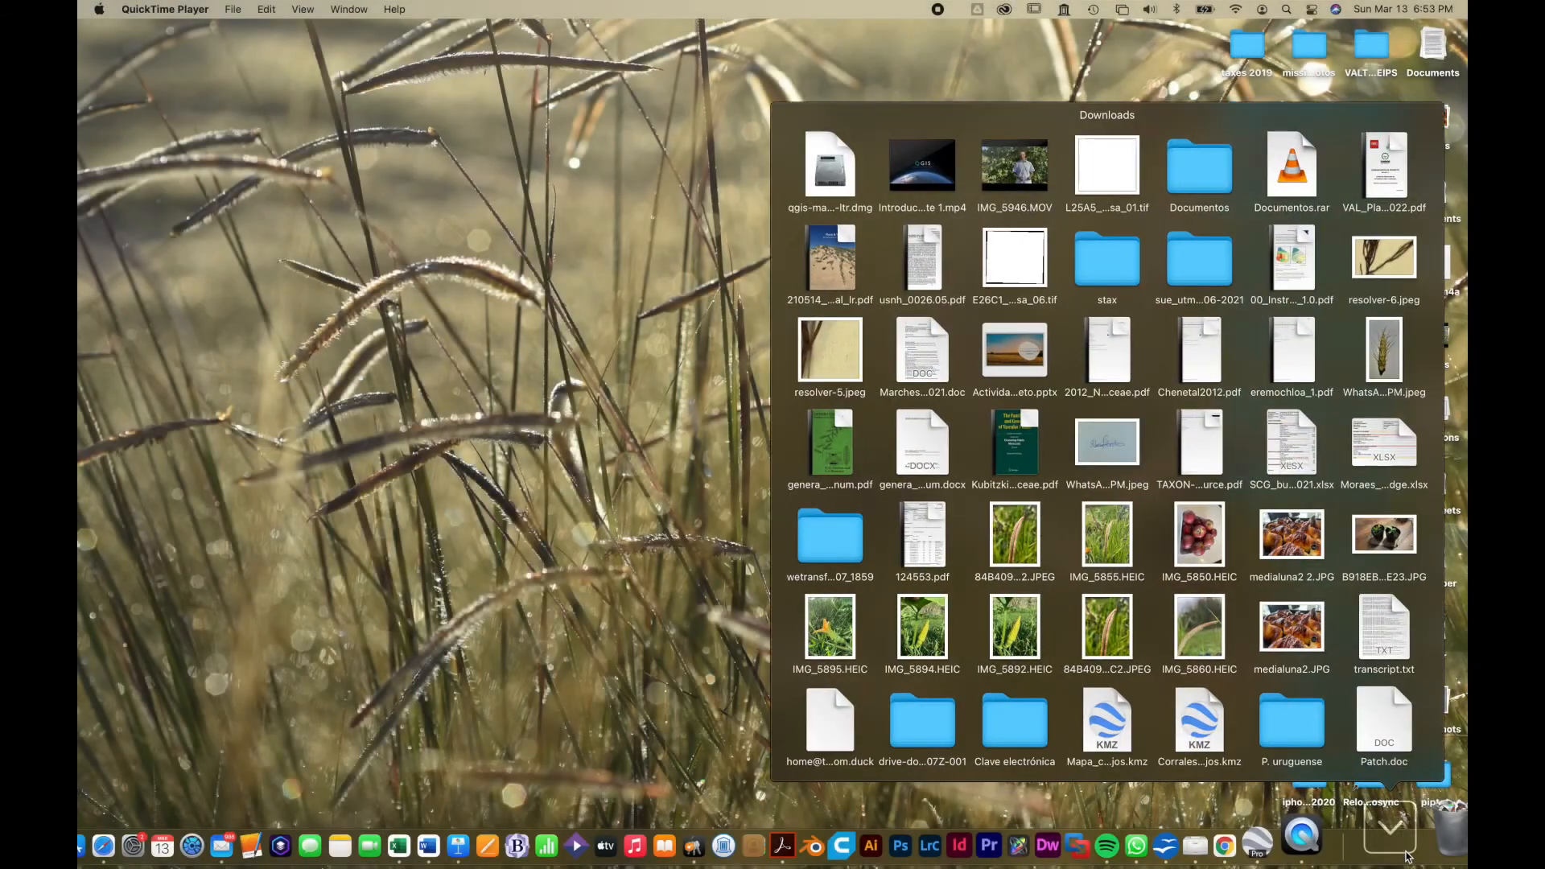
{"action": "left_click", "coordinate": [817, 158]}
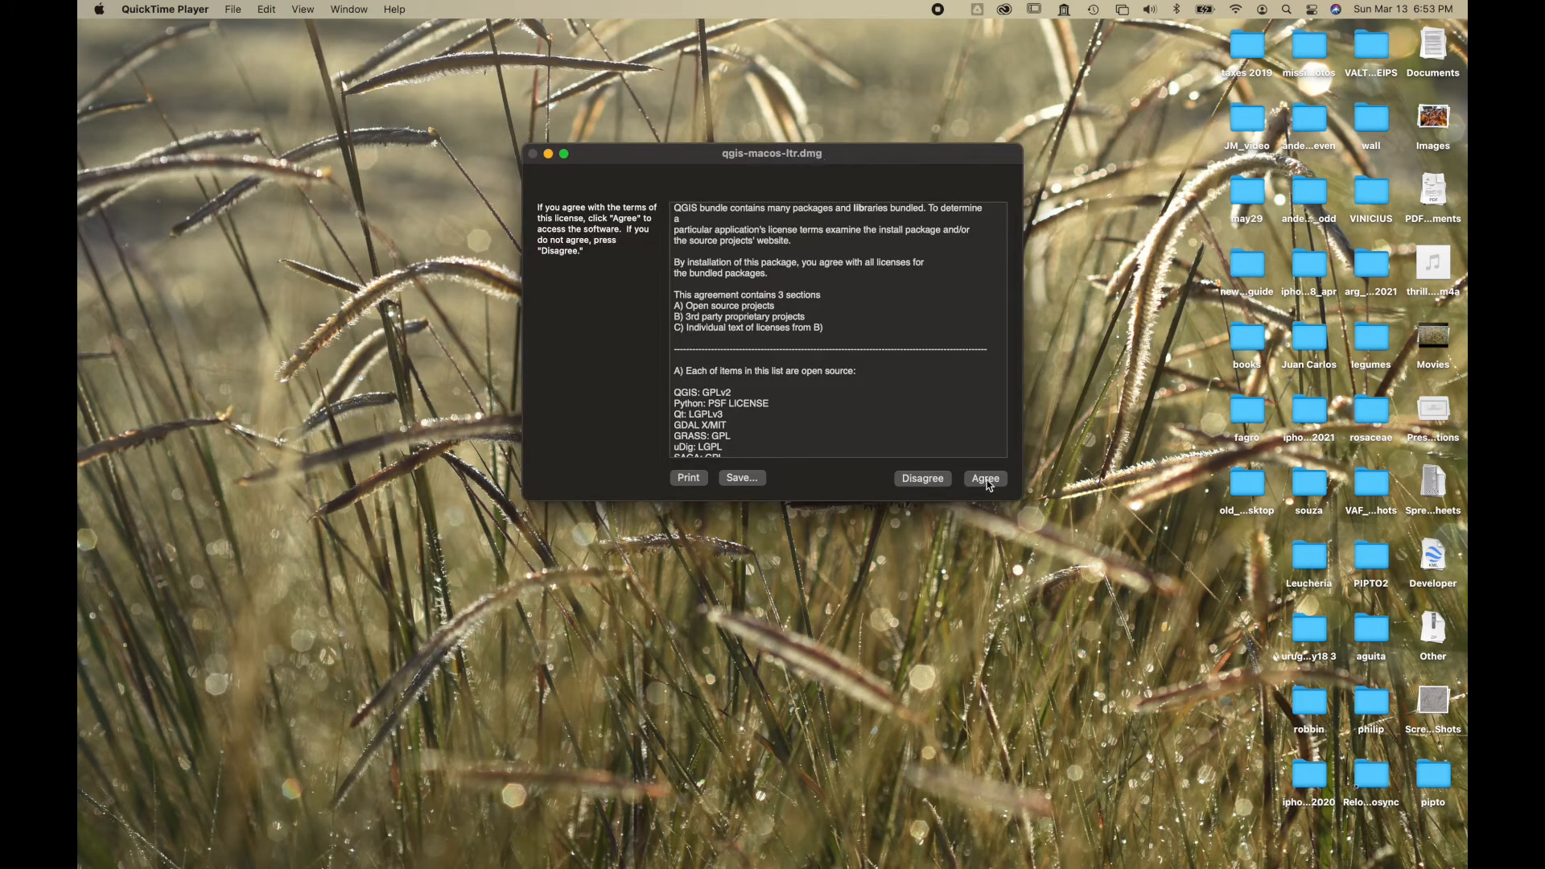
{"action": "left_click", "coordinate": [987, 481]}
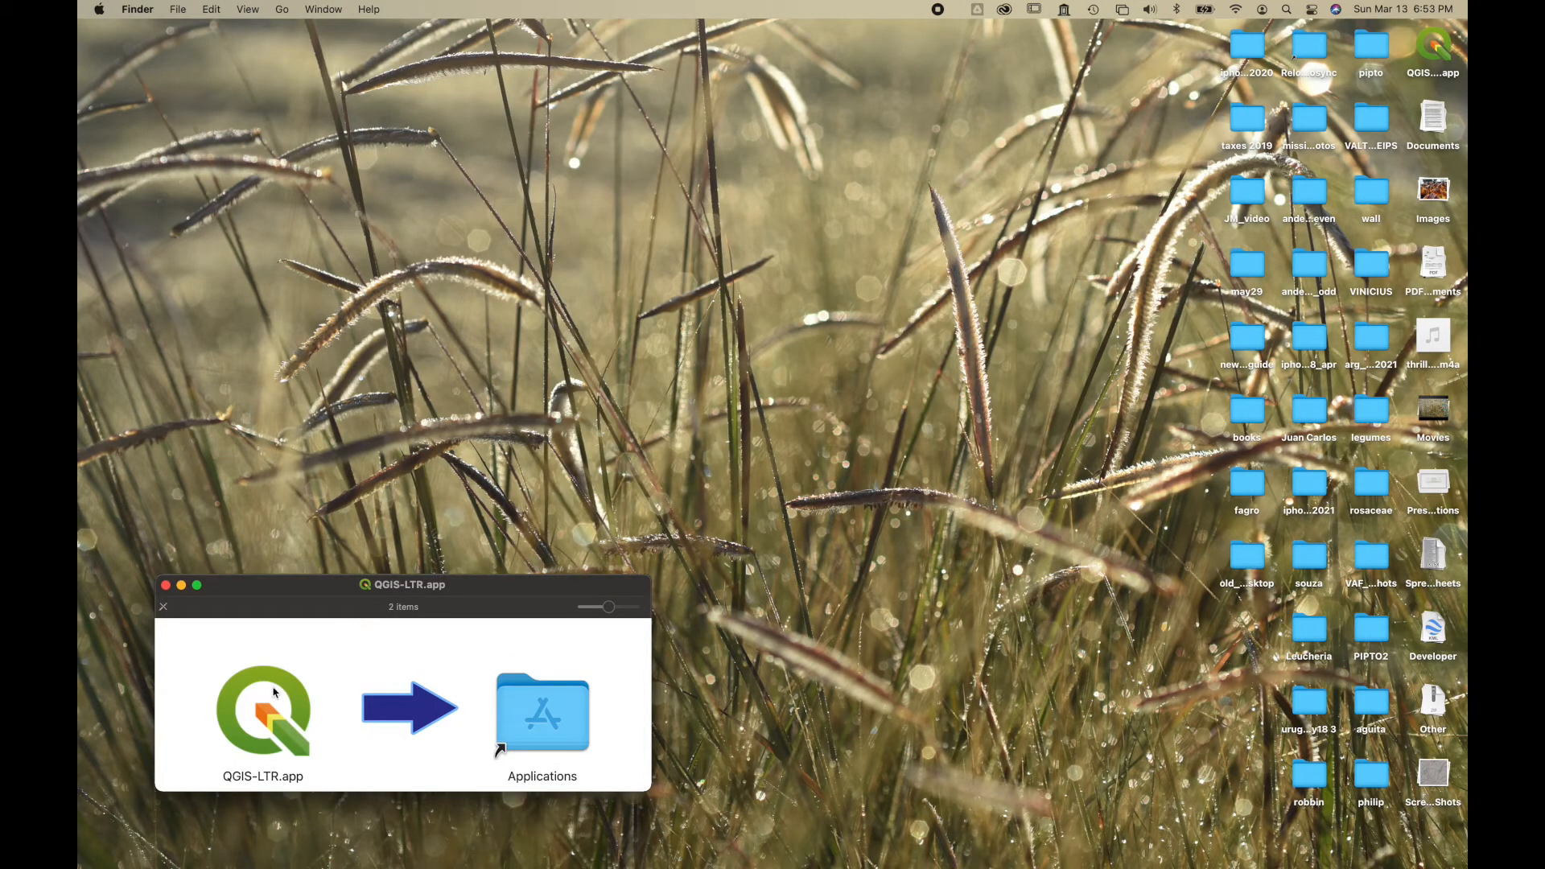
{"action": "left_click", "coordinate": [259, 737]}
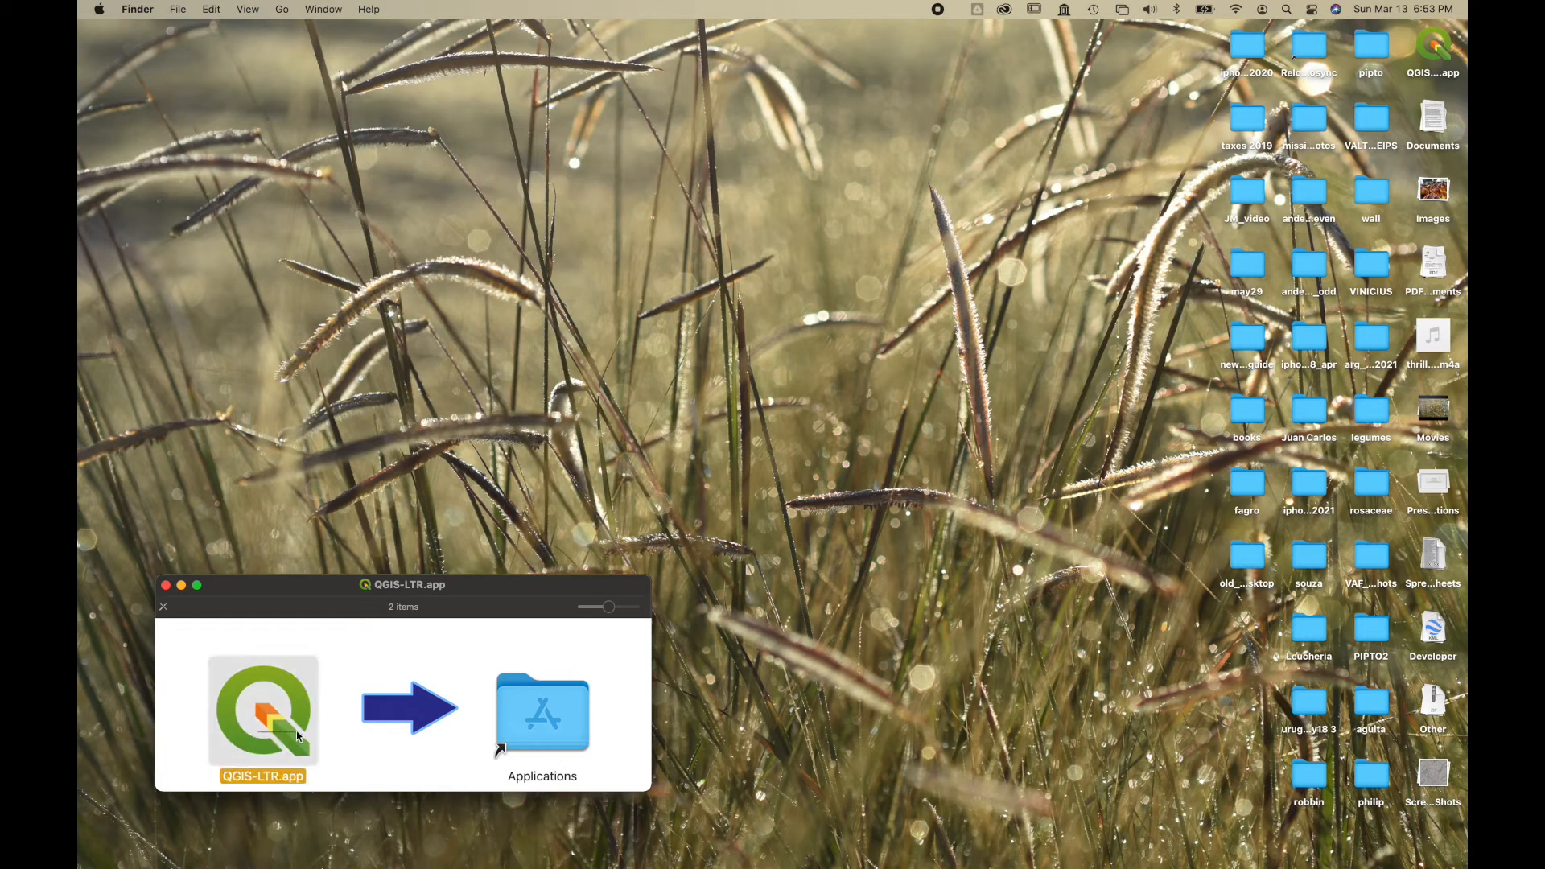
{"action": "left_click_drag", "start_coordinate": [260, 726], "coordinate": [525, 716]}
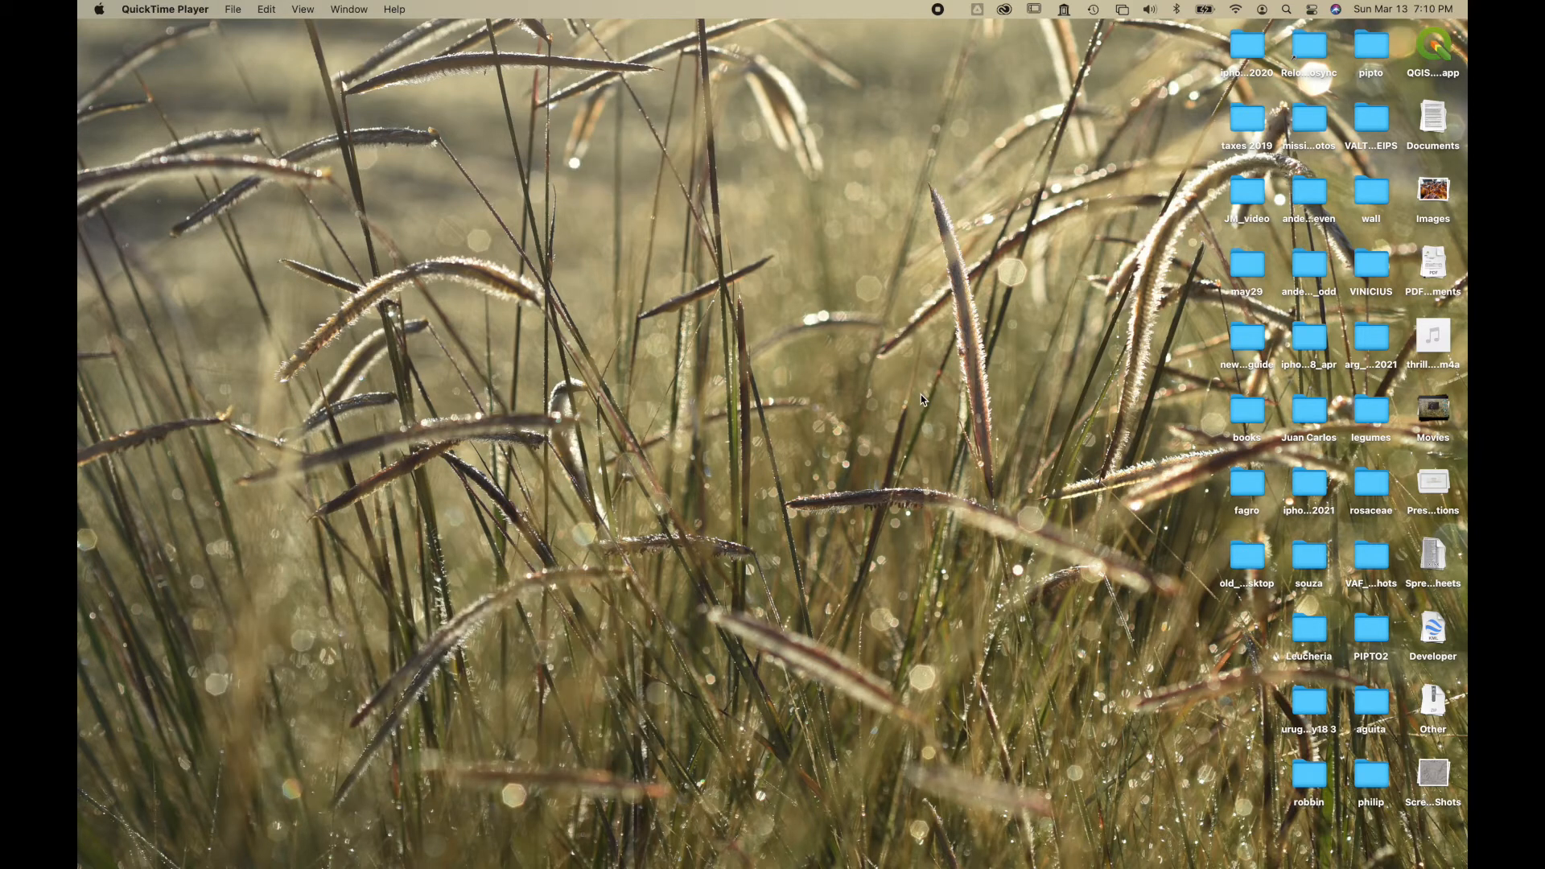
Launch QGIS and start a new empty project in EPSG:4326 - WGS 84.
{"action": "key", "text": "super+space"}
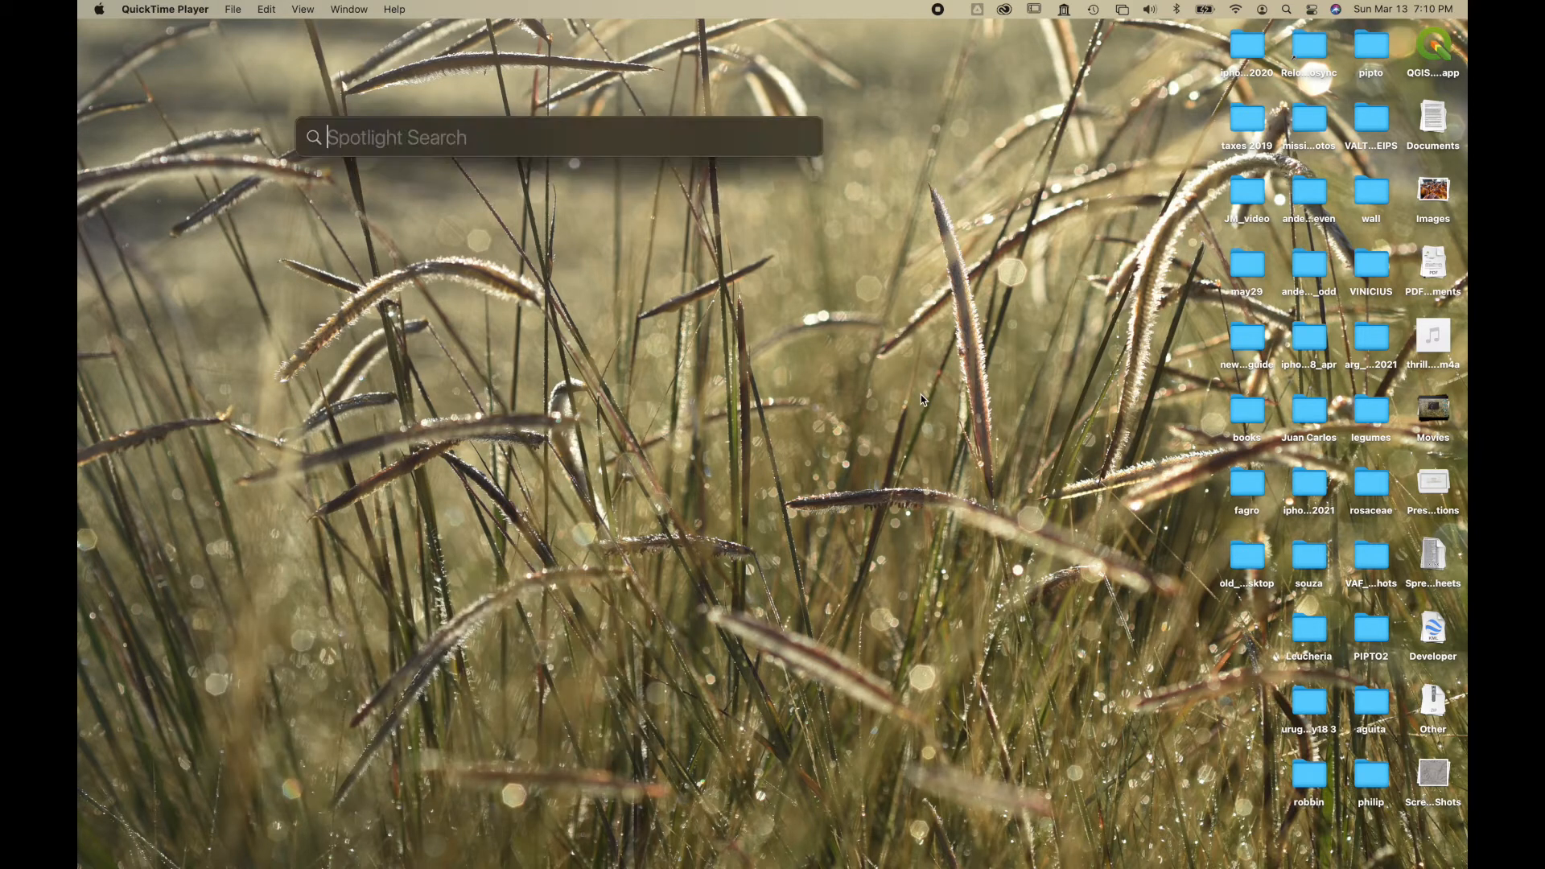
{"action": "type", "text": "qgi"}
{"action": "key", "text": "Return"}
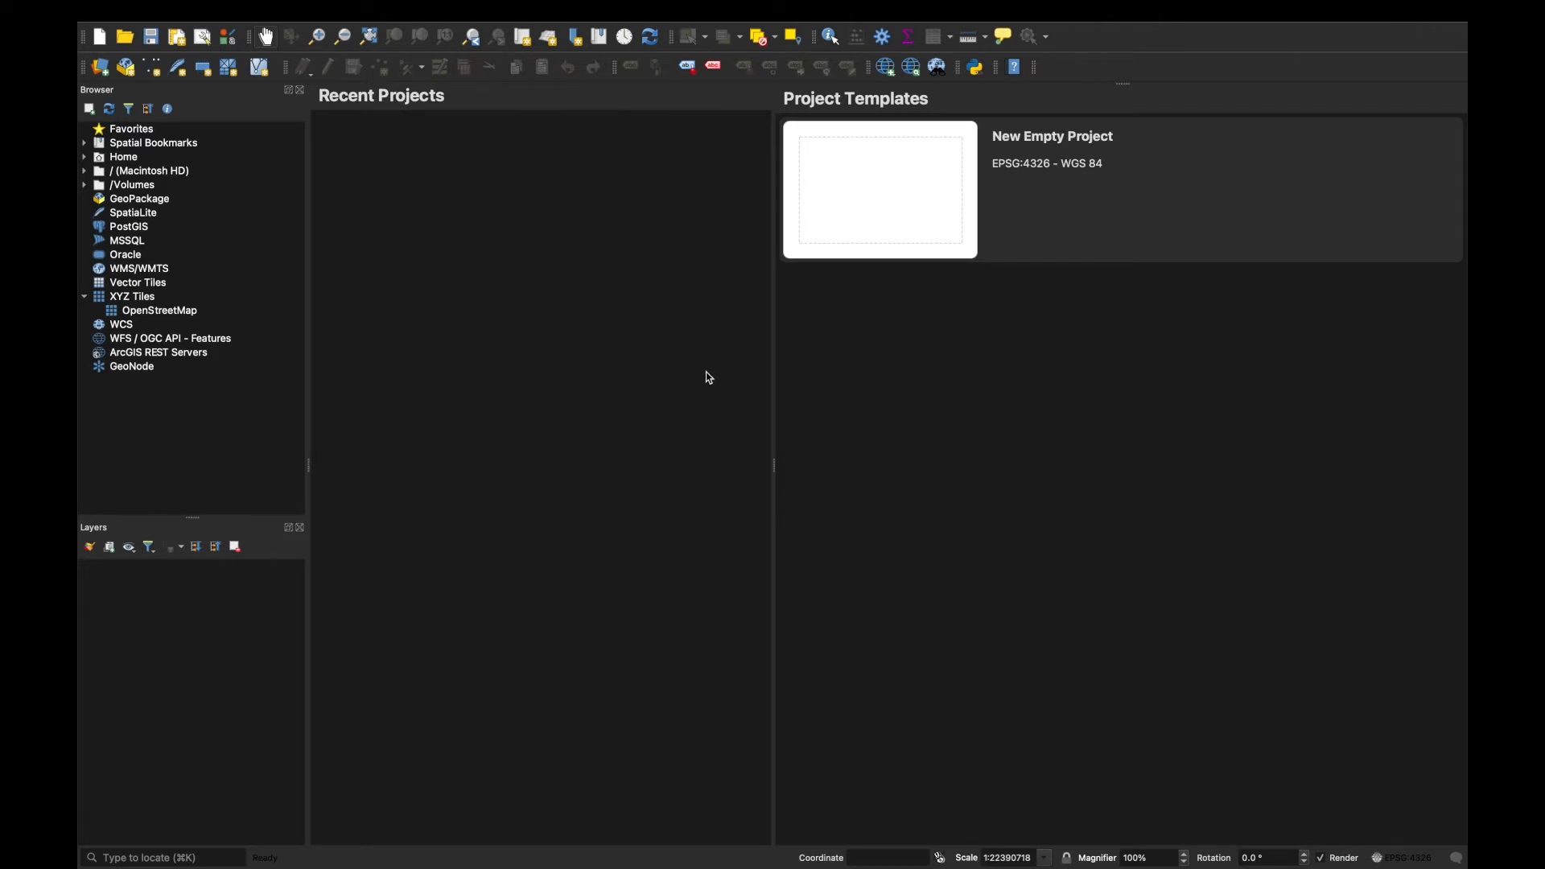
{"action": "left_click", "coordinate": [909, 186]}
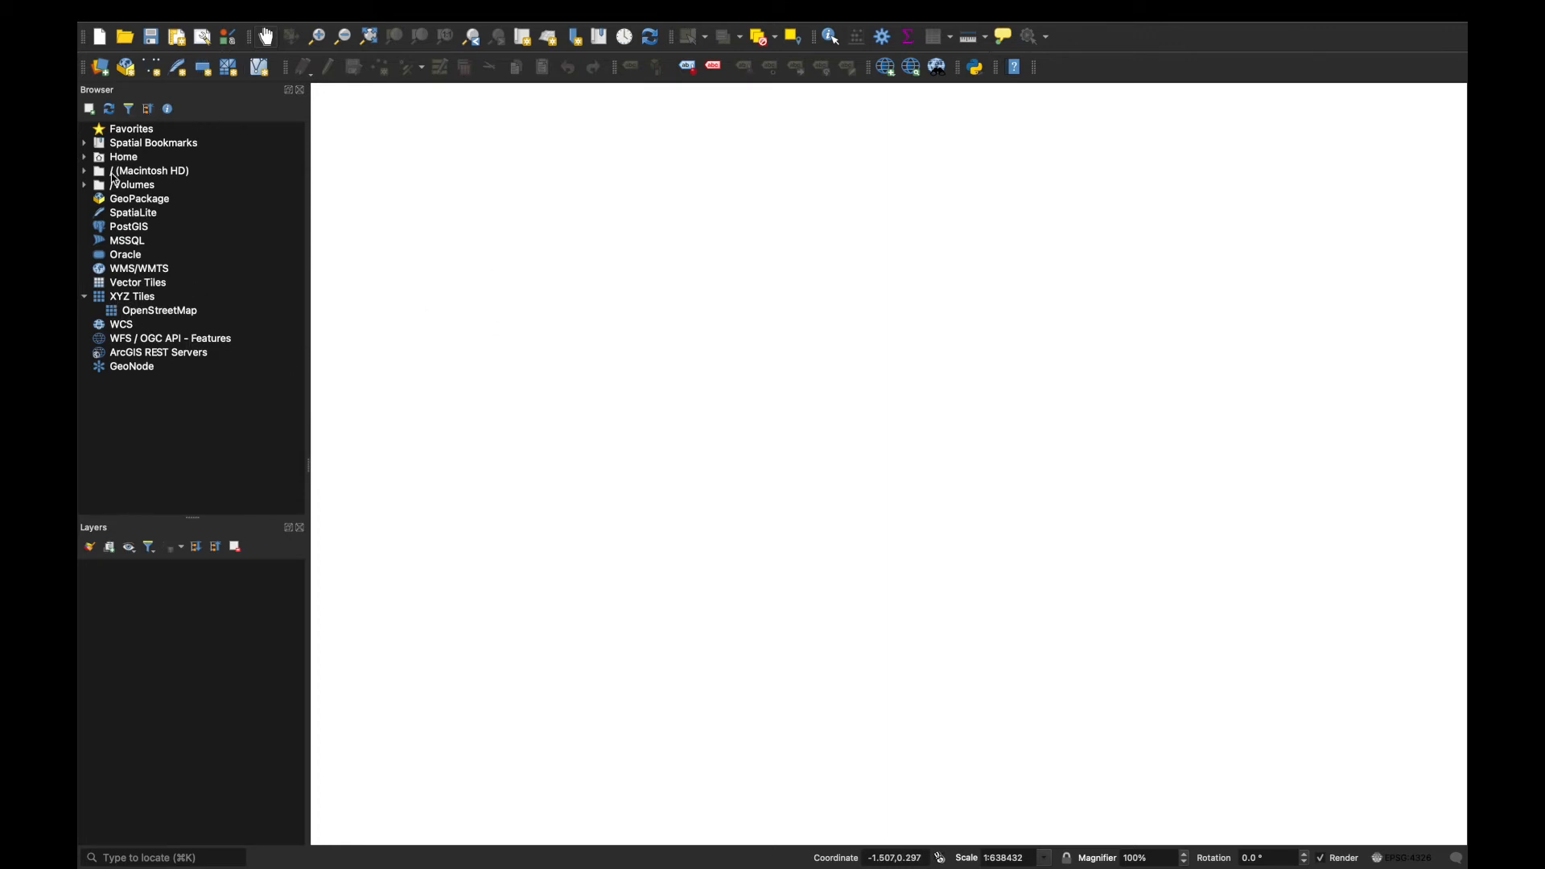
{"action": "left_click", "coordinate": [139, 297]}
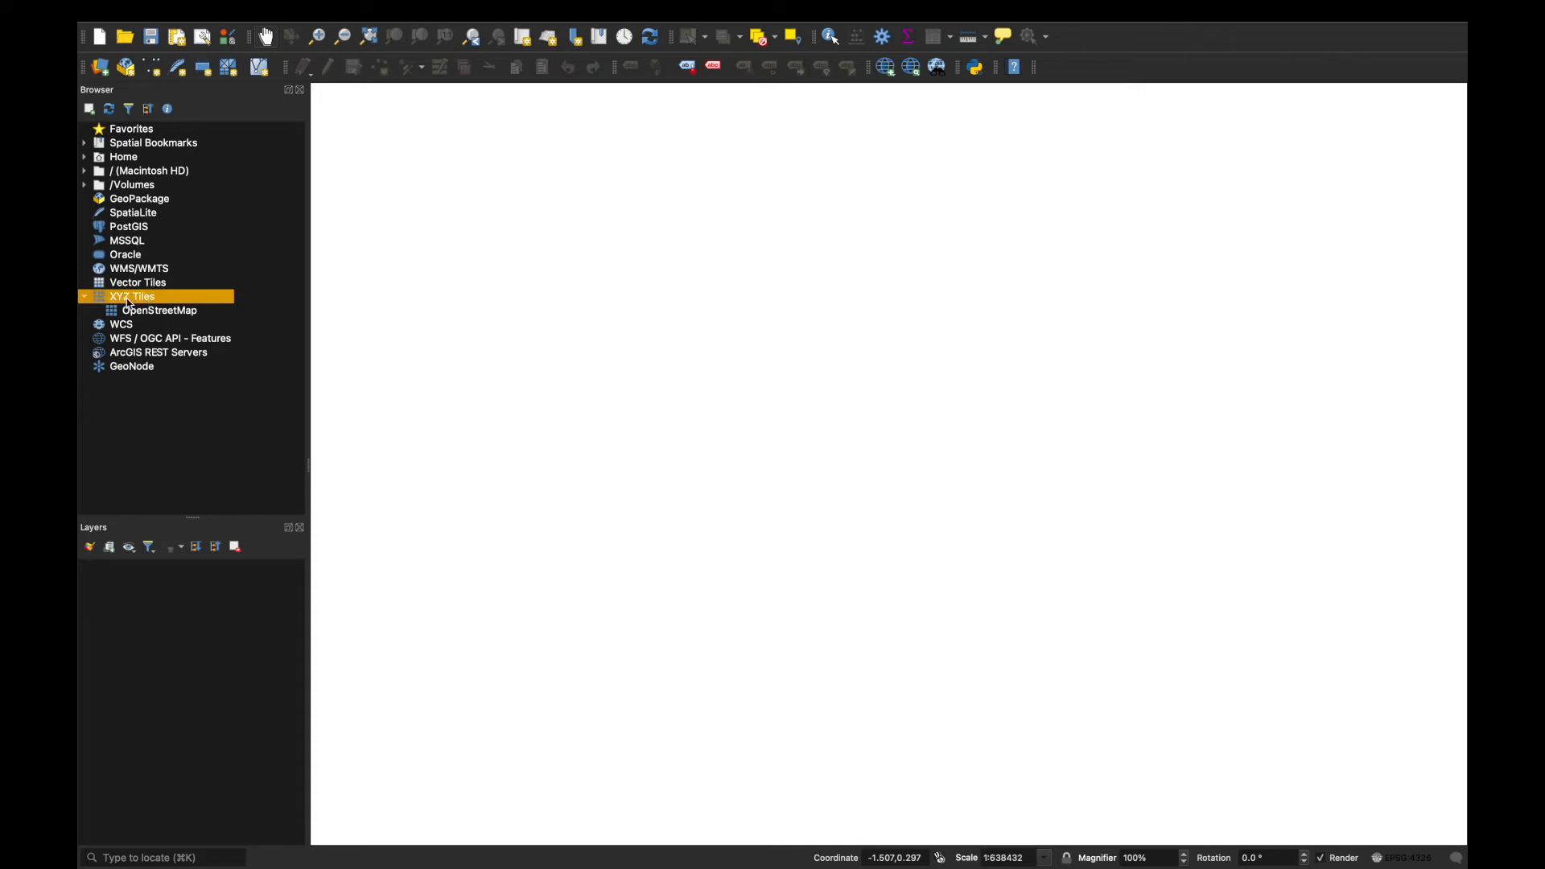
{"action": "right_click", "coordinate": [133, 302]}
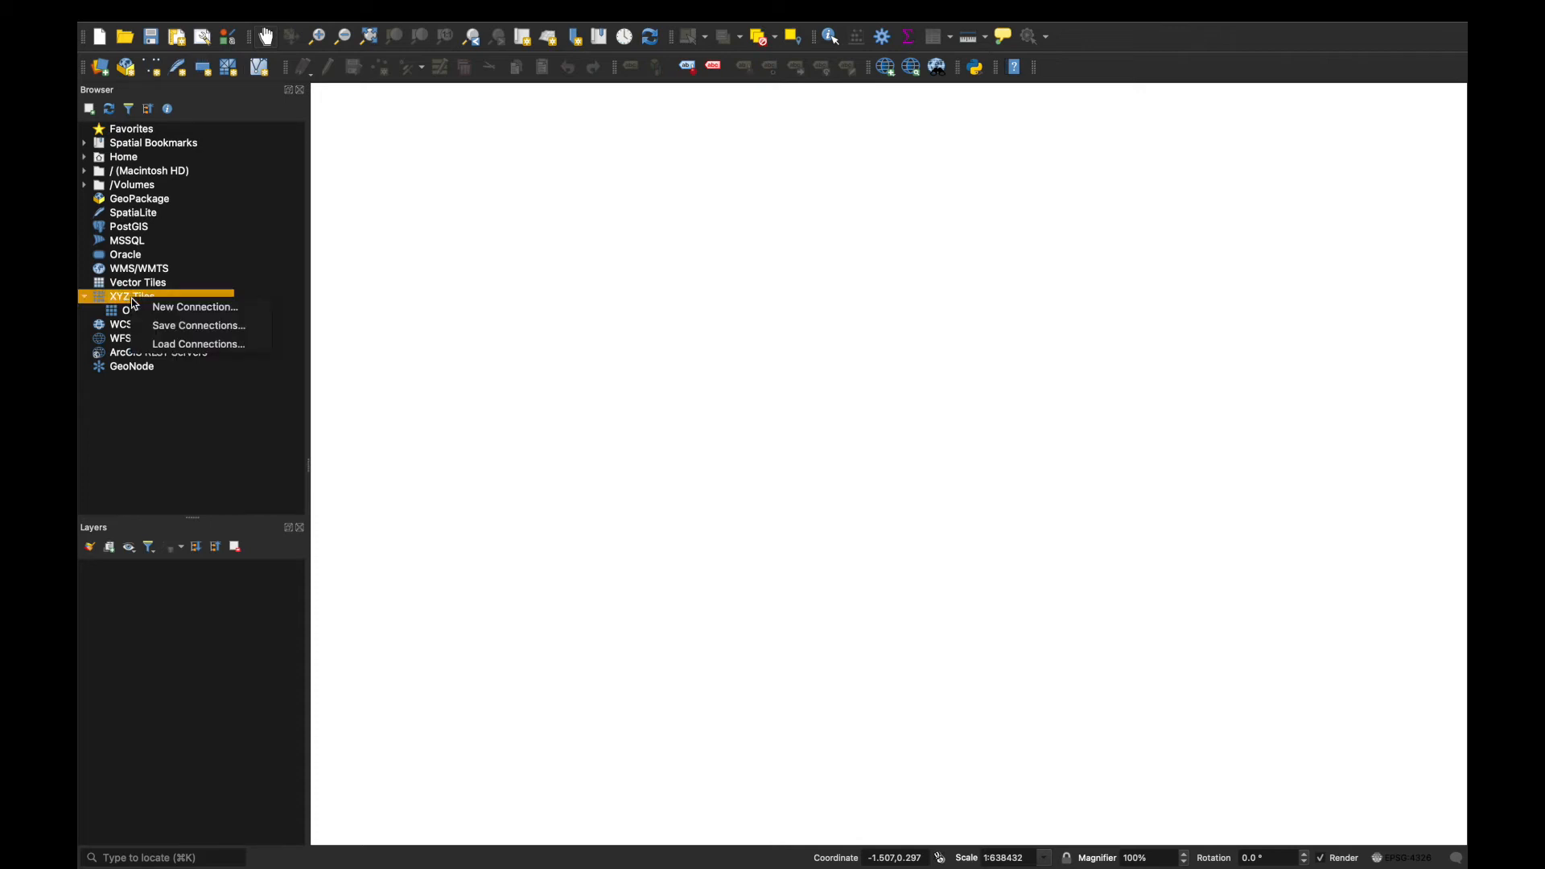
{"action": "left_click", "coordinate": [190, 311]}
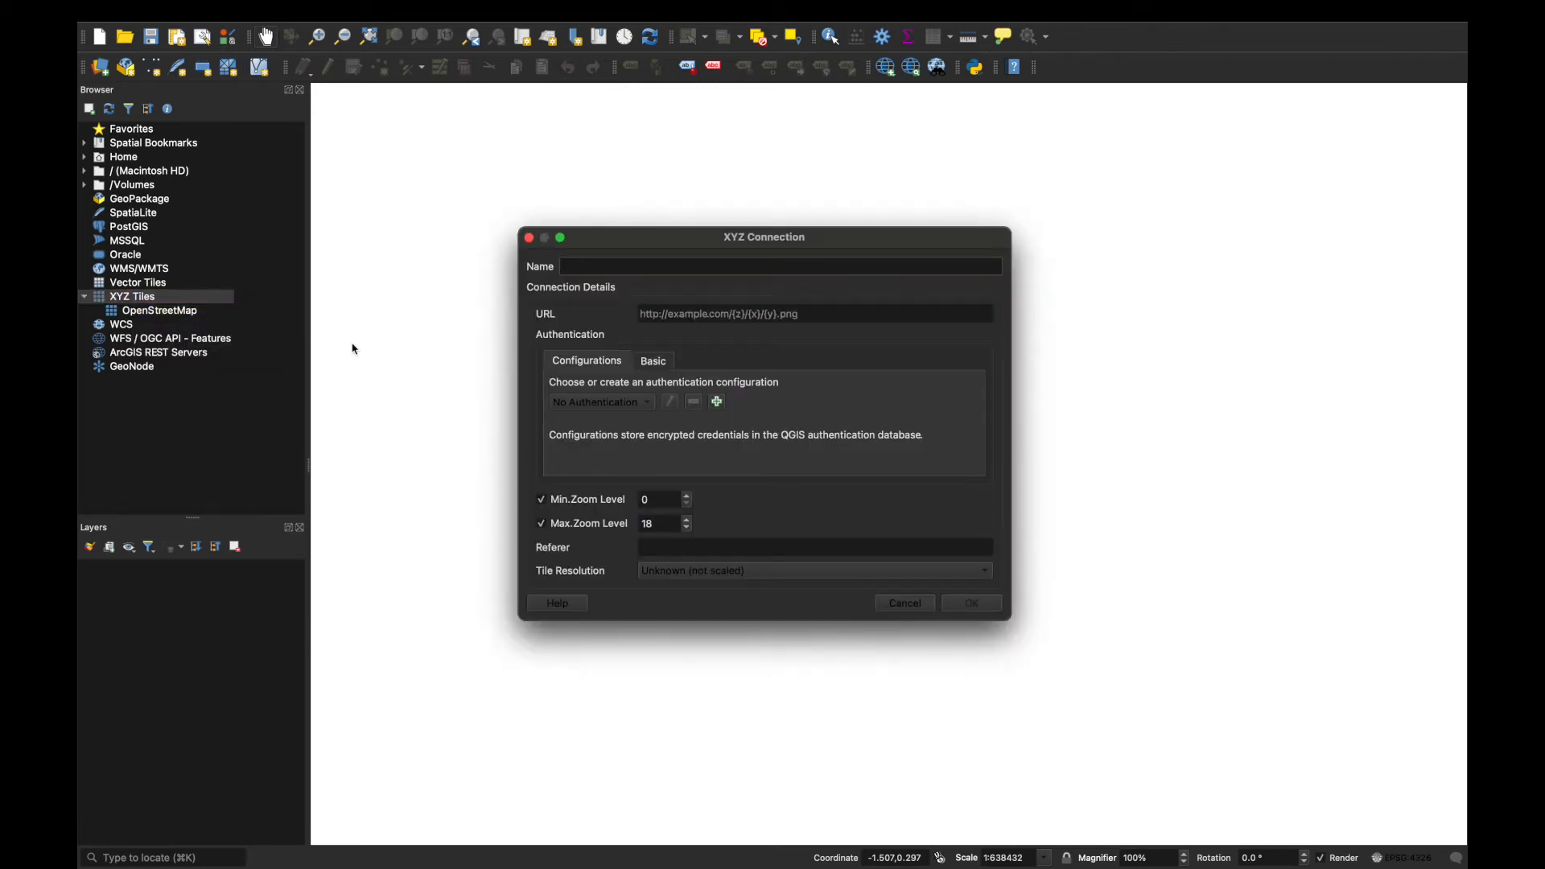
{"action": "type", "text": "Google Earth"}
{"action": "left_click", "coordinate": [819, 316]}
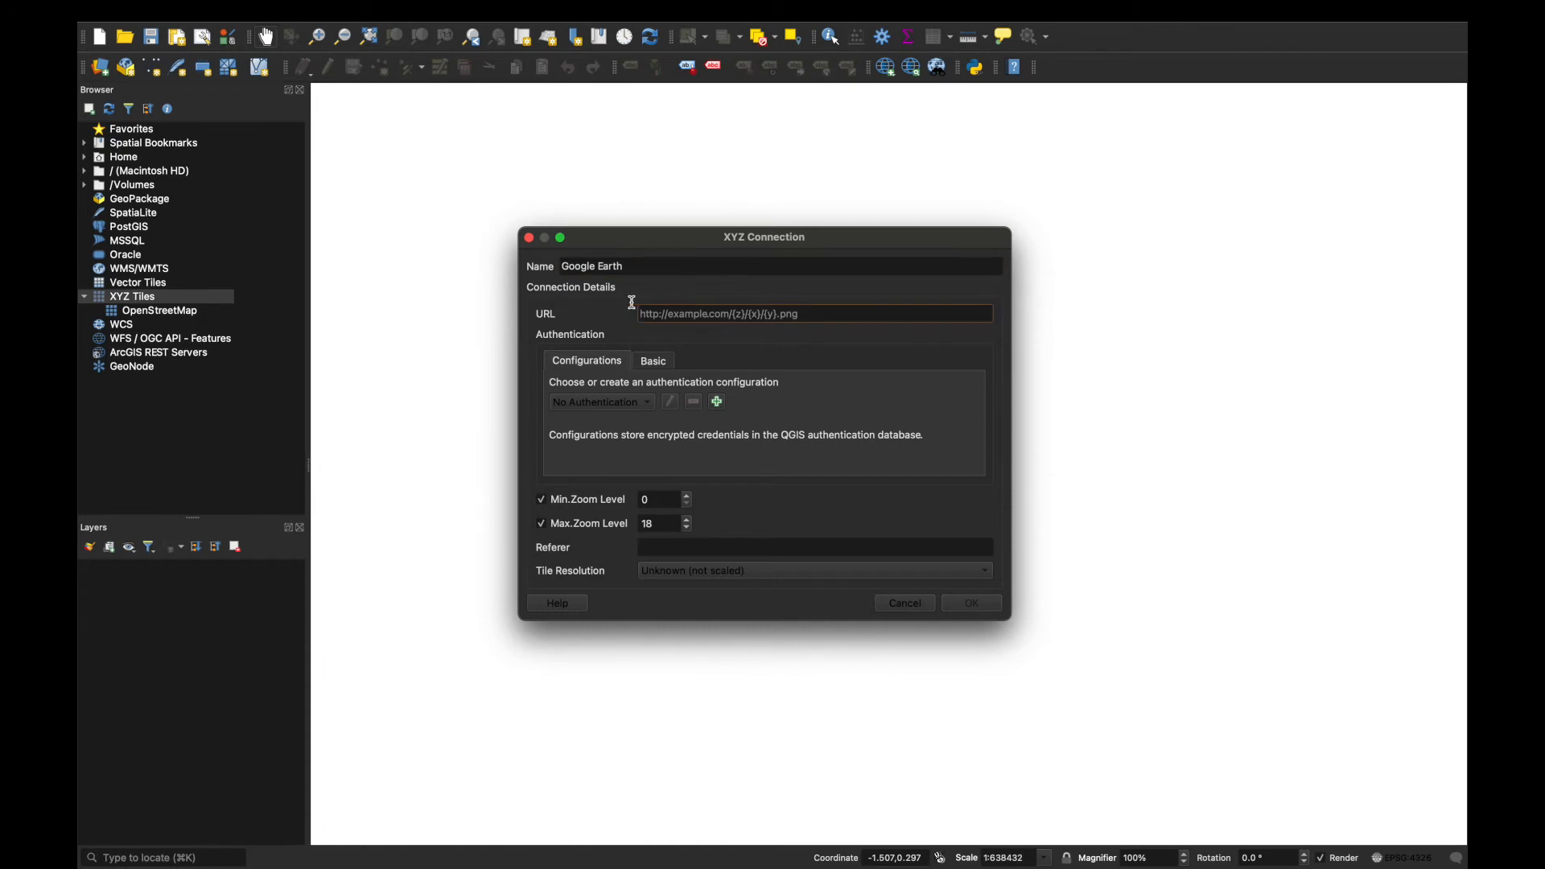
{"action": "type", "text": "http://mt0.google.com/vt/lyrs=s&hl=en&x={x}&y={y}&z={z}"}
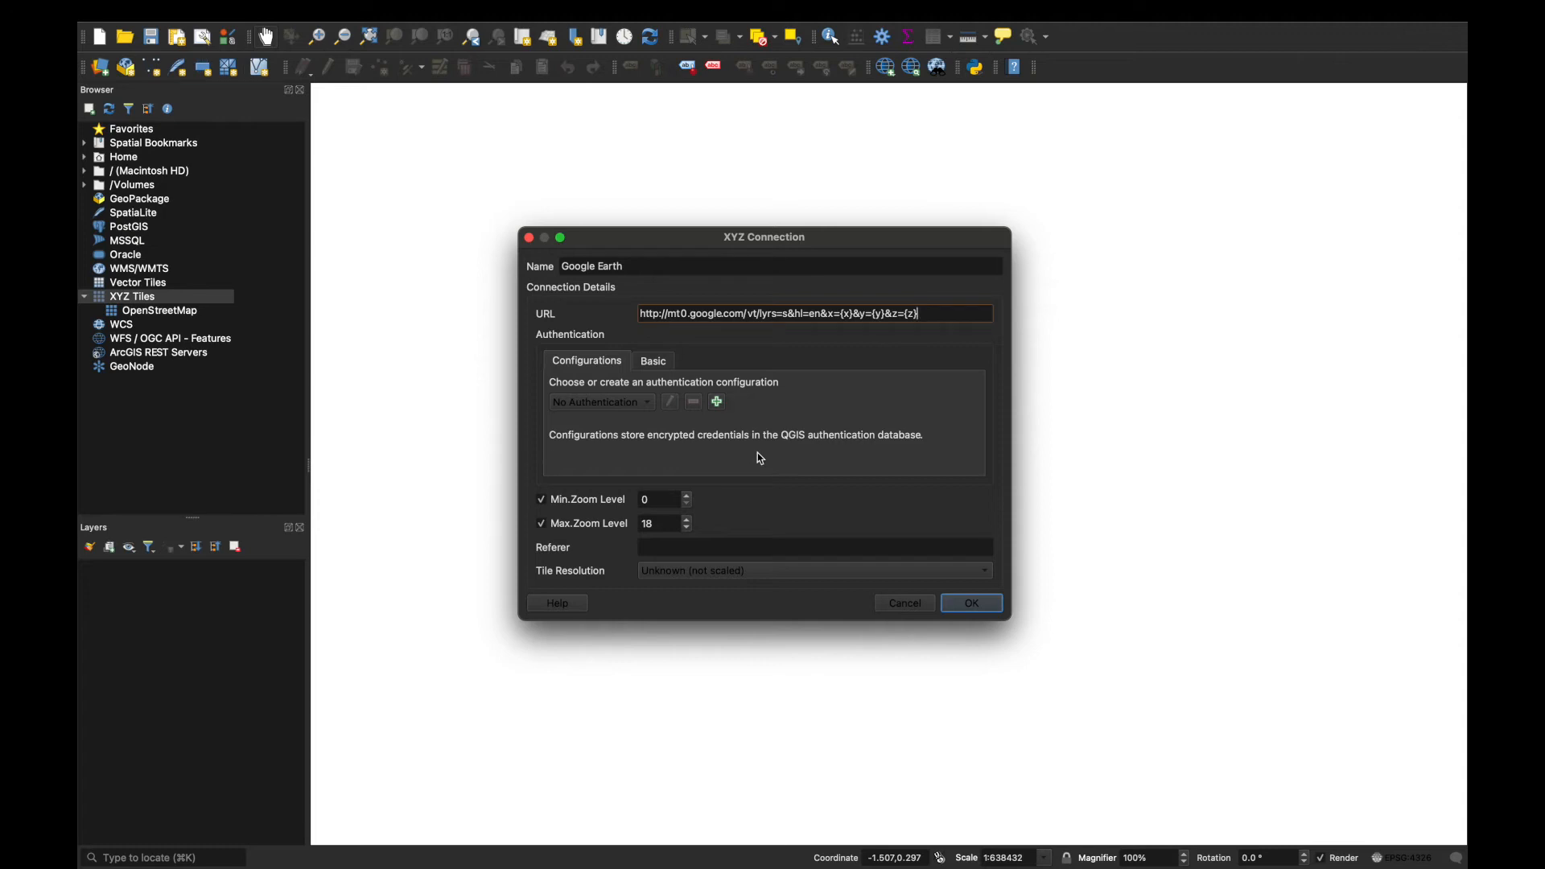
{"action": "left_click", "coordinate": [972, 604]}
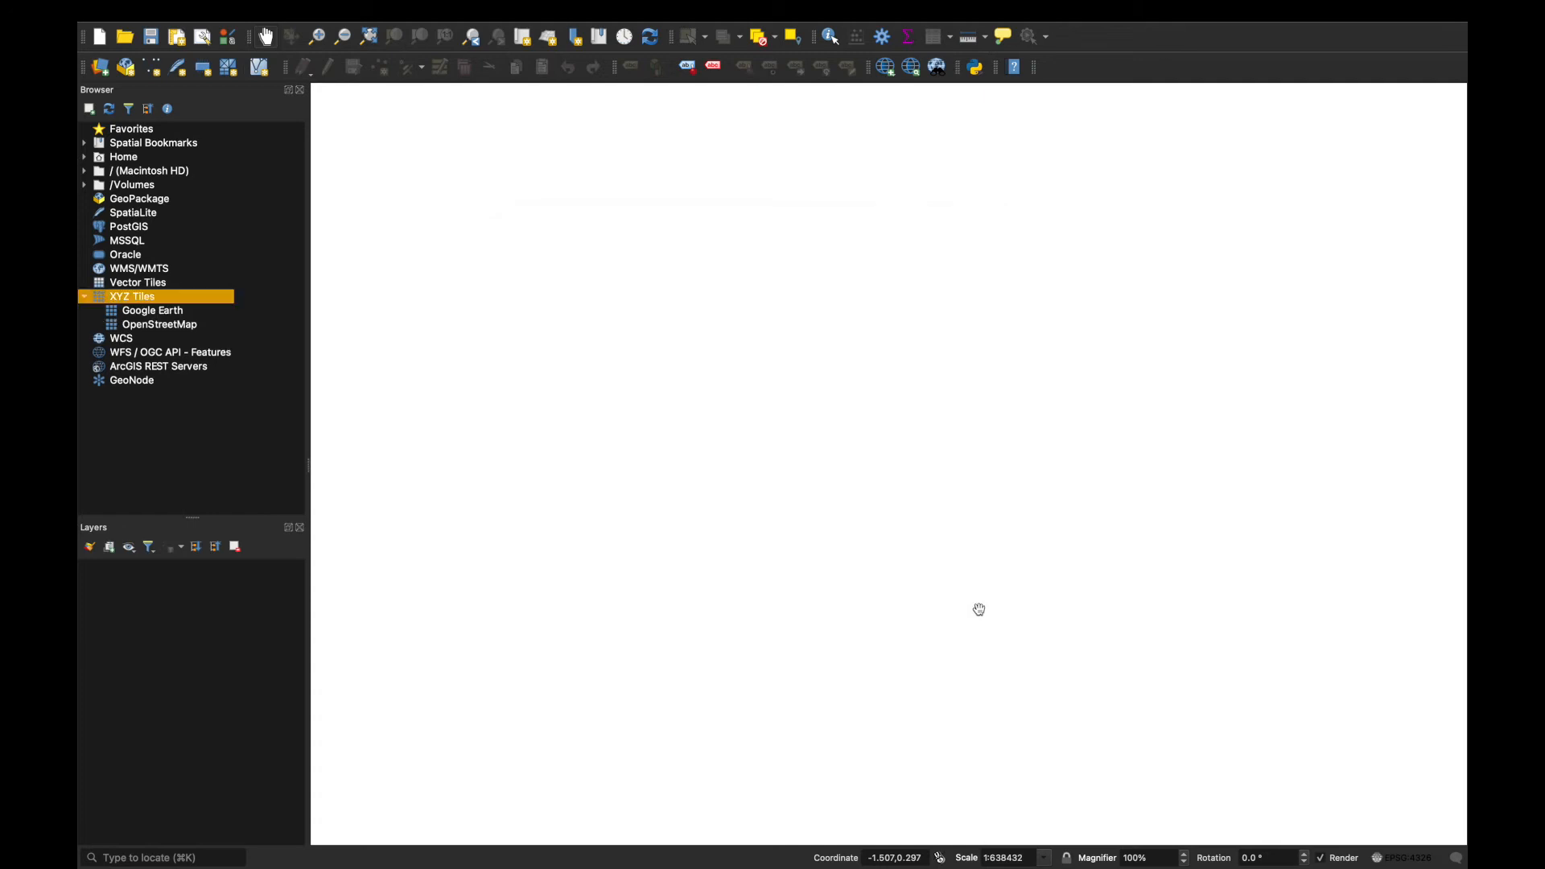
Add the Google Earth tiles to the project as a layer and zoom in on eastern North America.
{"action": "left_click", "coordinate": [160, 313]}
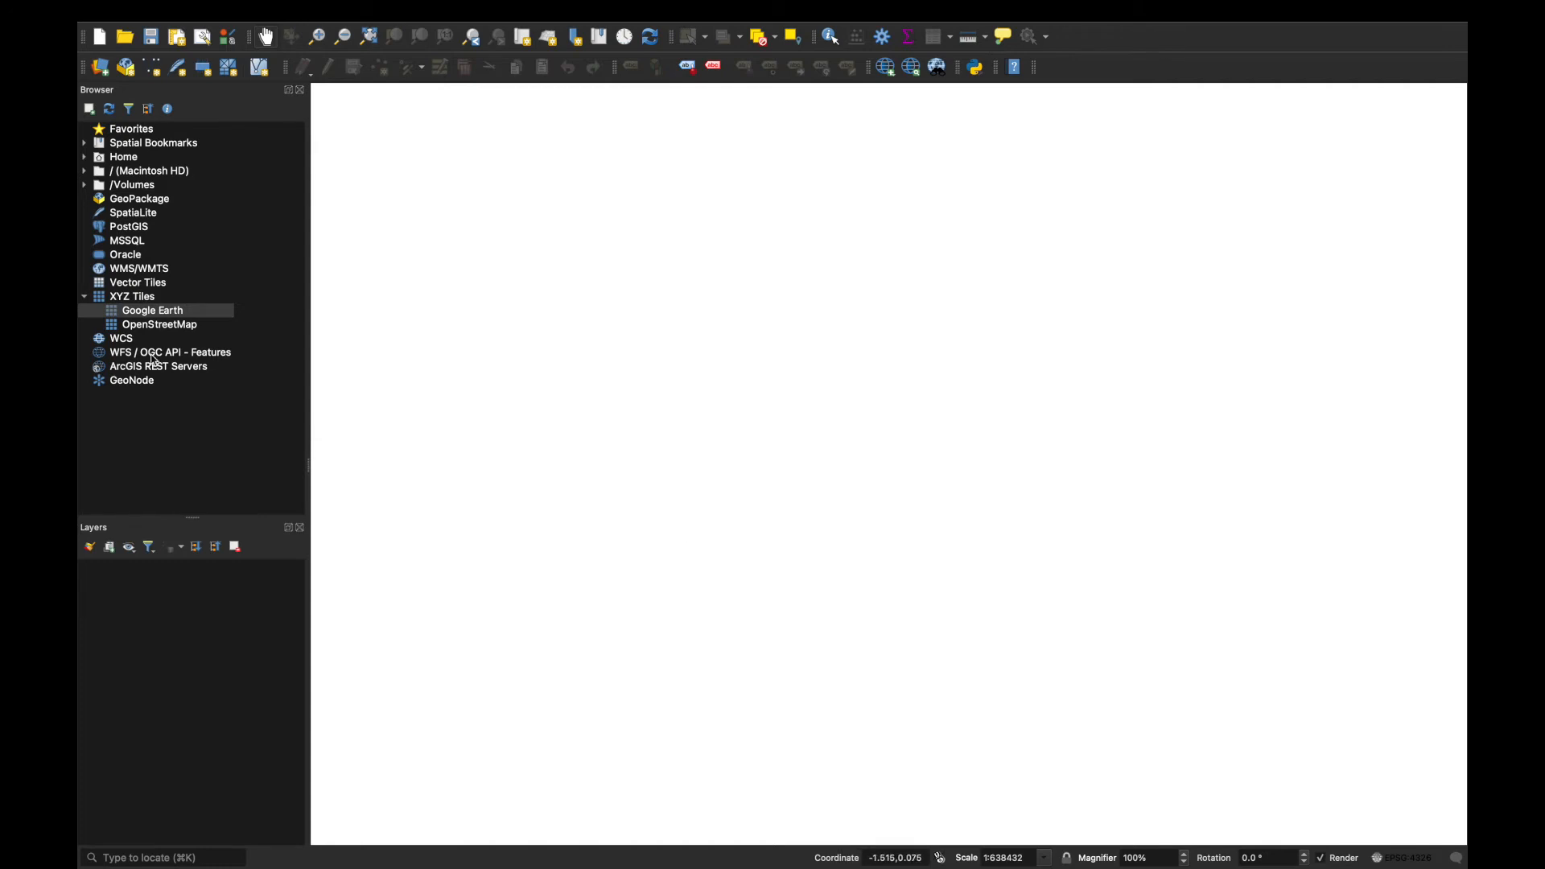
{"action": "left_click_drag", "start_coordinate": [148, 315], "coordinate": [184, 593]}
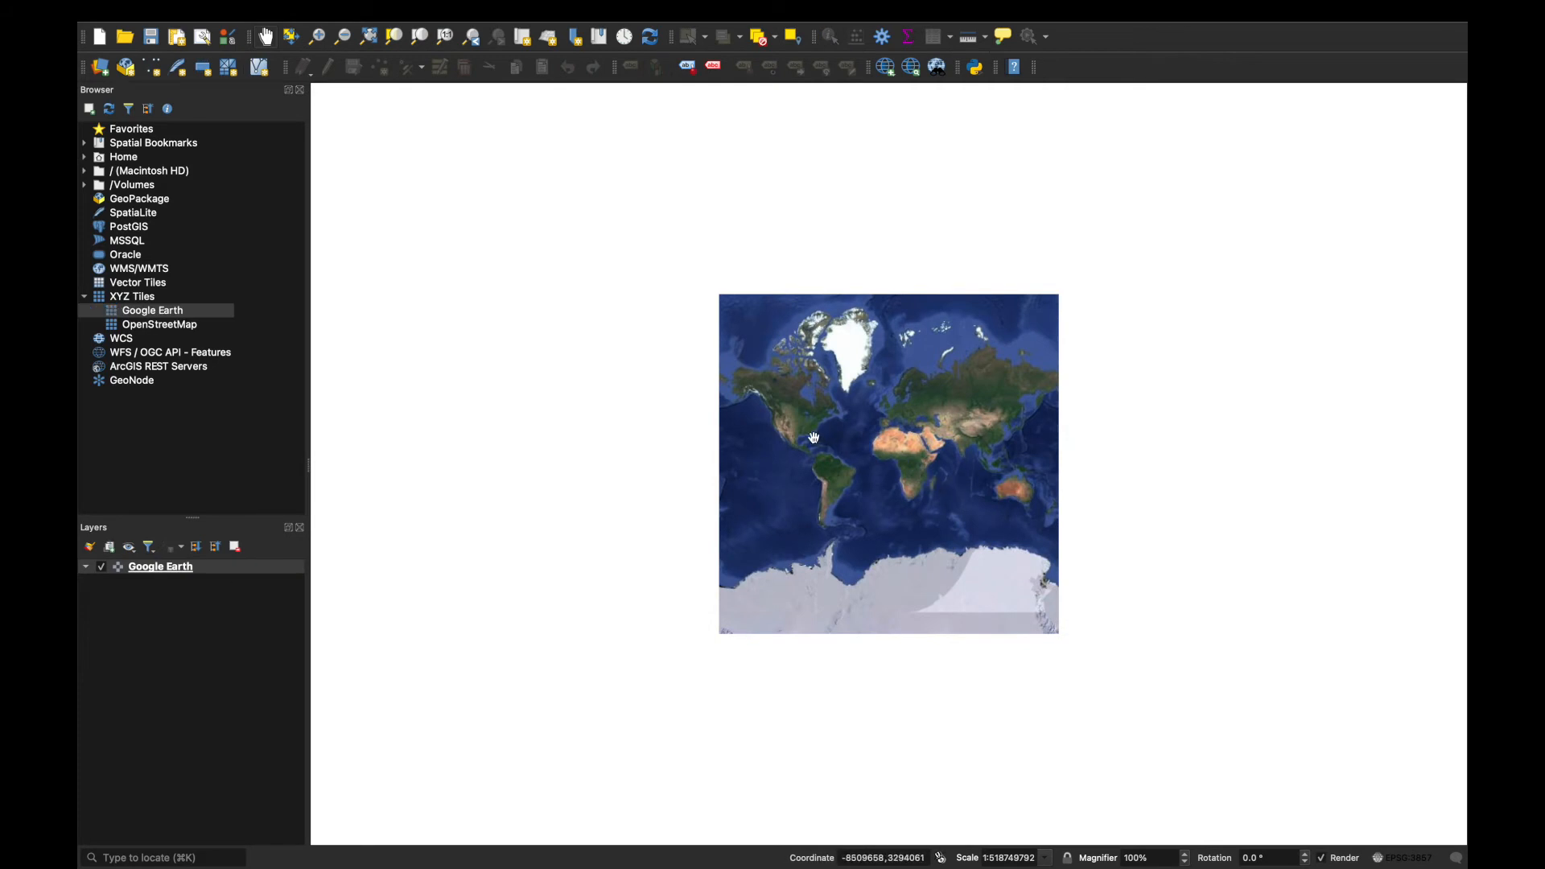
{"action": "scroll", "coordinate": [809, 423], "scroll_direction": "up", "scroll_amount": 1}
{"action": "scroll", "coordinate": [809, 422], "scroll_direction": "up", "scroll_amount": 5}
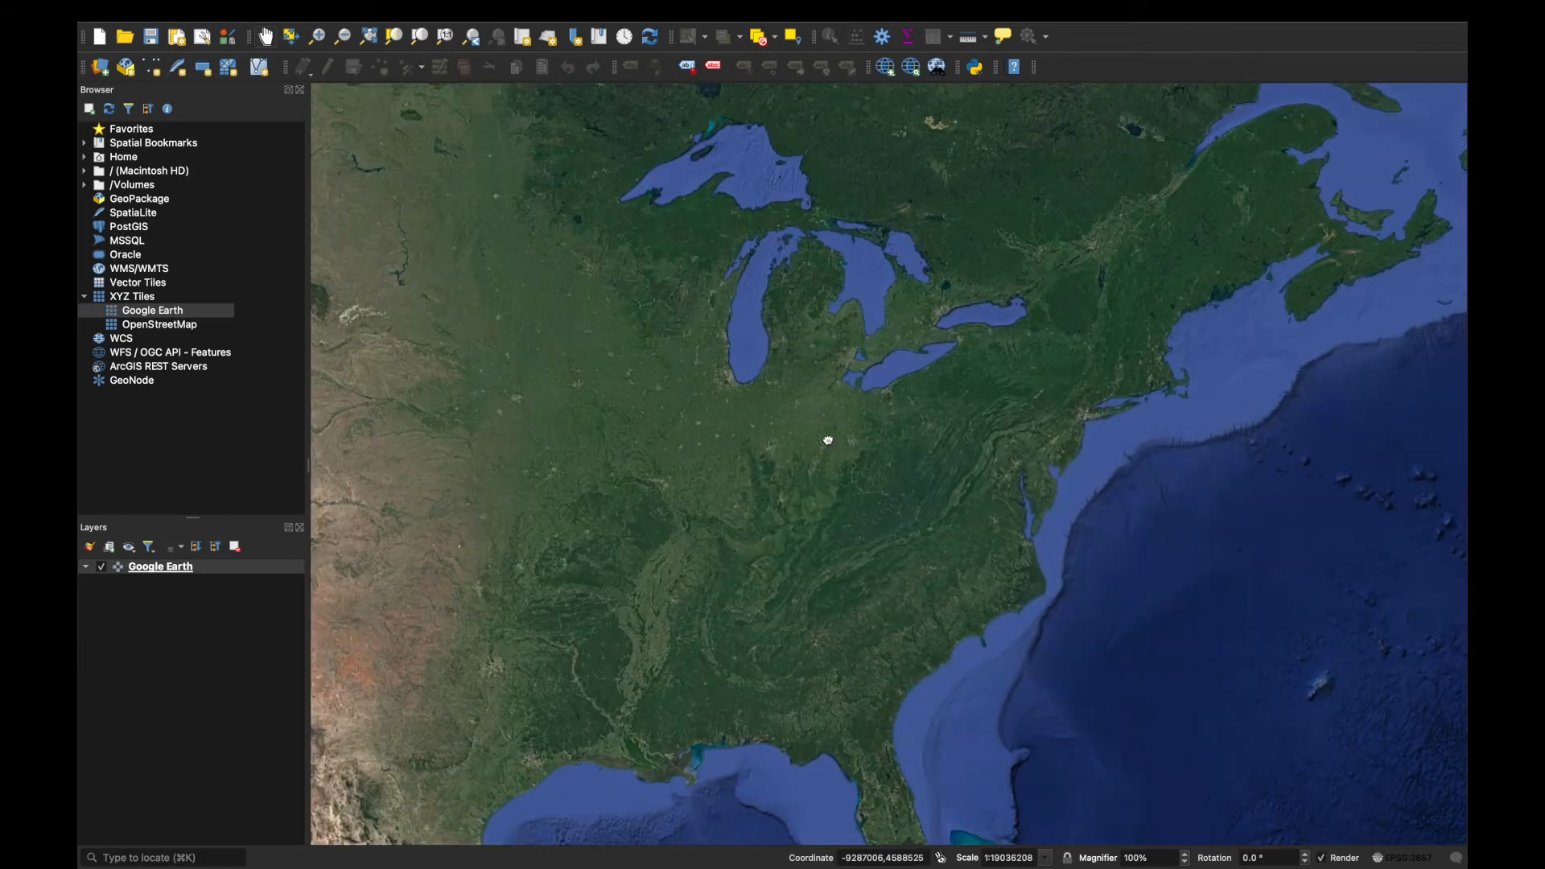
Move the map from eastern North America down to southern Uruguay and enlarge that area.
{"action": "left_click_drag", "start_coordinate": [828, 441], "coordinate": [910, 99]}
{"action": "left_click_drag", "start_coordinate": [1074, 524], "coordinate": [821, 141]}
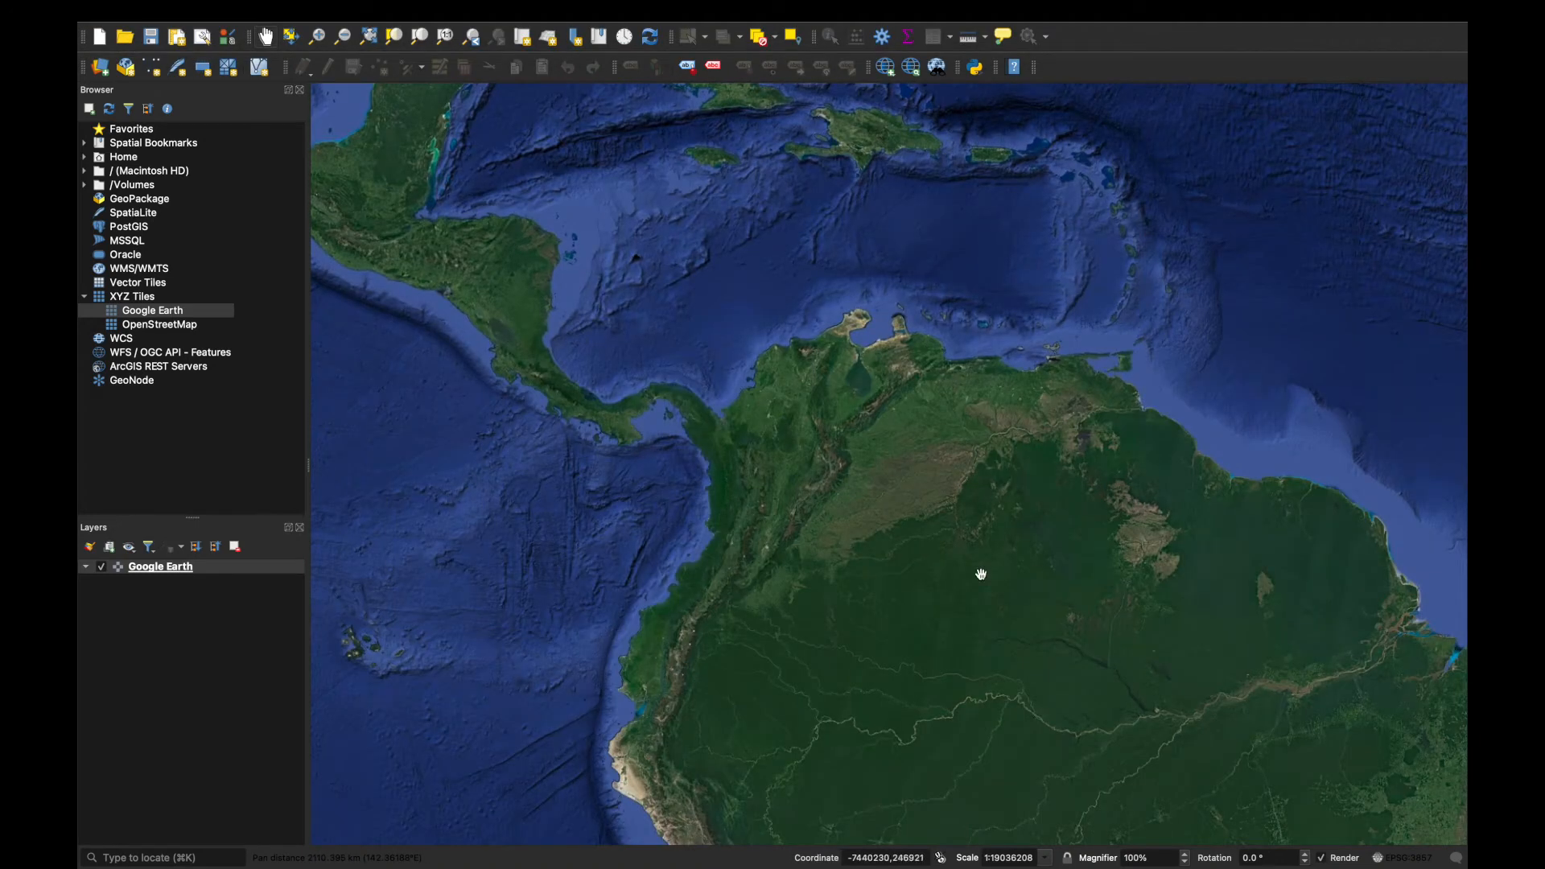
{"action": "left_click_drag", "start_coordinate": [982, 572], "coordinate": [845, 272]}
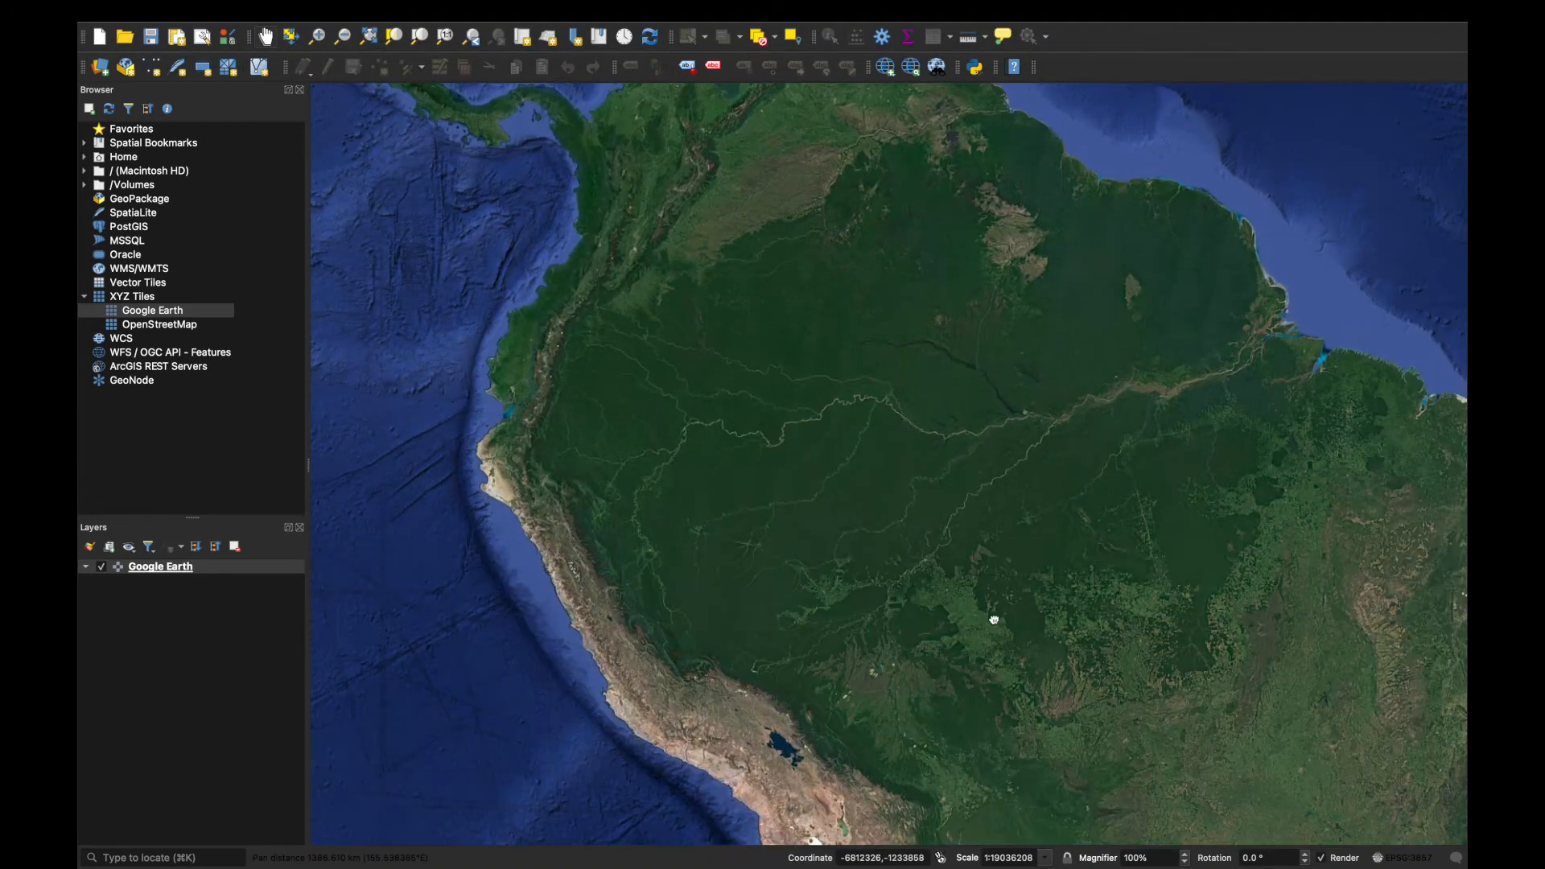
{"action": "left_click_drag", "start_coordinate": [995, 619], "coordinate": [880, 287]}
{"action": "left_click_drag", "start_coordinate": [1021, 517], "coordinate": [955, 212]}
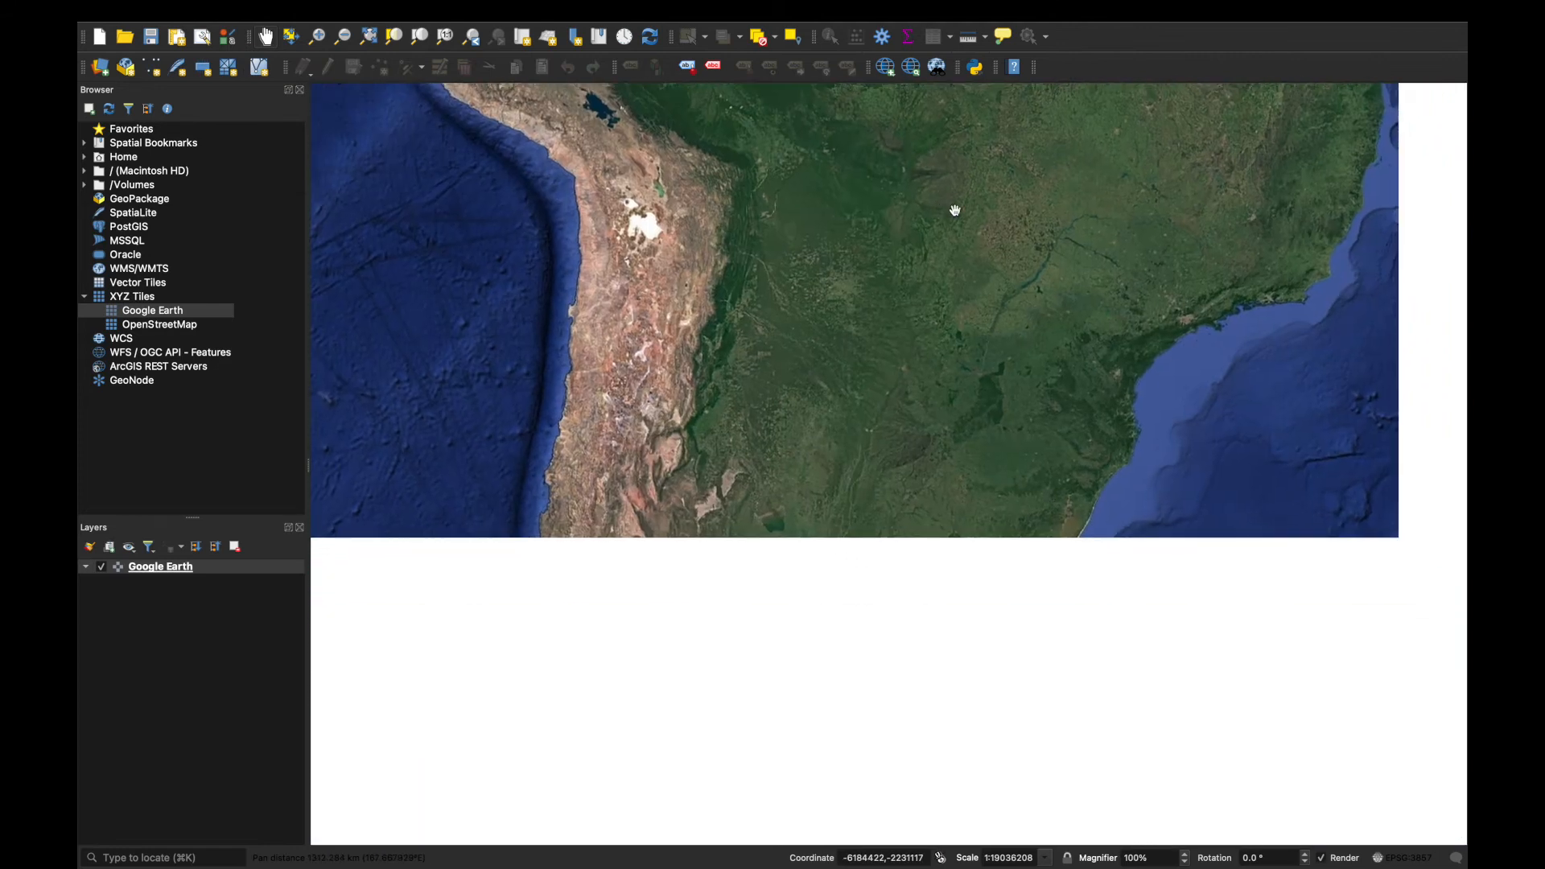
{"action": "left_click_drag", "start_coordinate": [1065, 472], "coordinate": [1036, 370]}
{"action": "scroll", "coordinate": [933, 535], "scroll_direction": "up", "scroll_amount": 2}
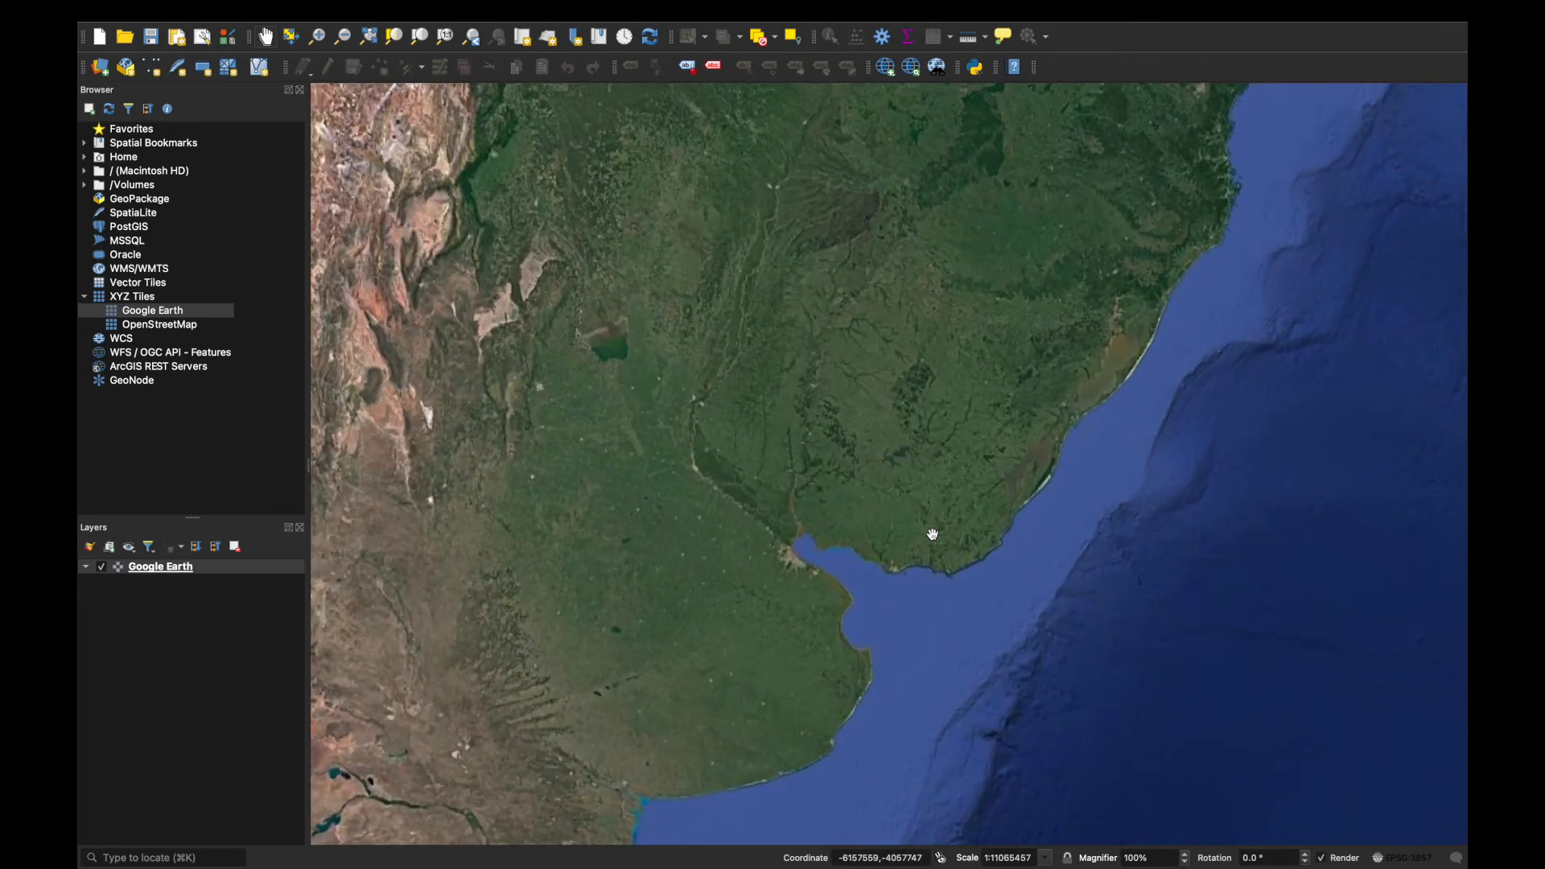
{"action": "scroll", "coordinate": [933, 534], "scroll_direction": "up", "scroll_amount": 4}
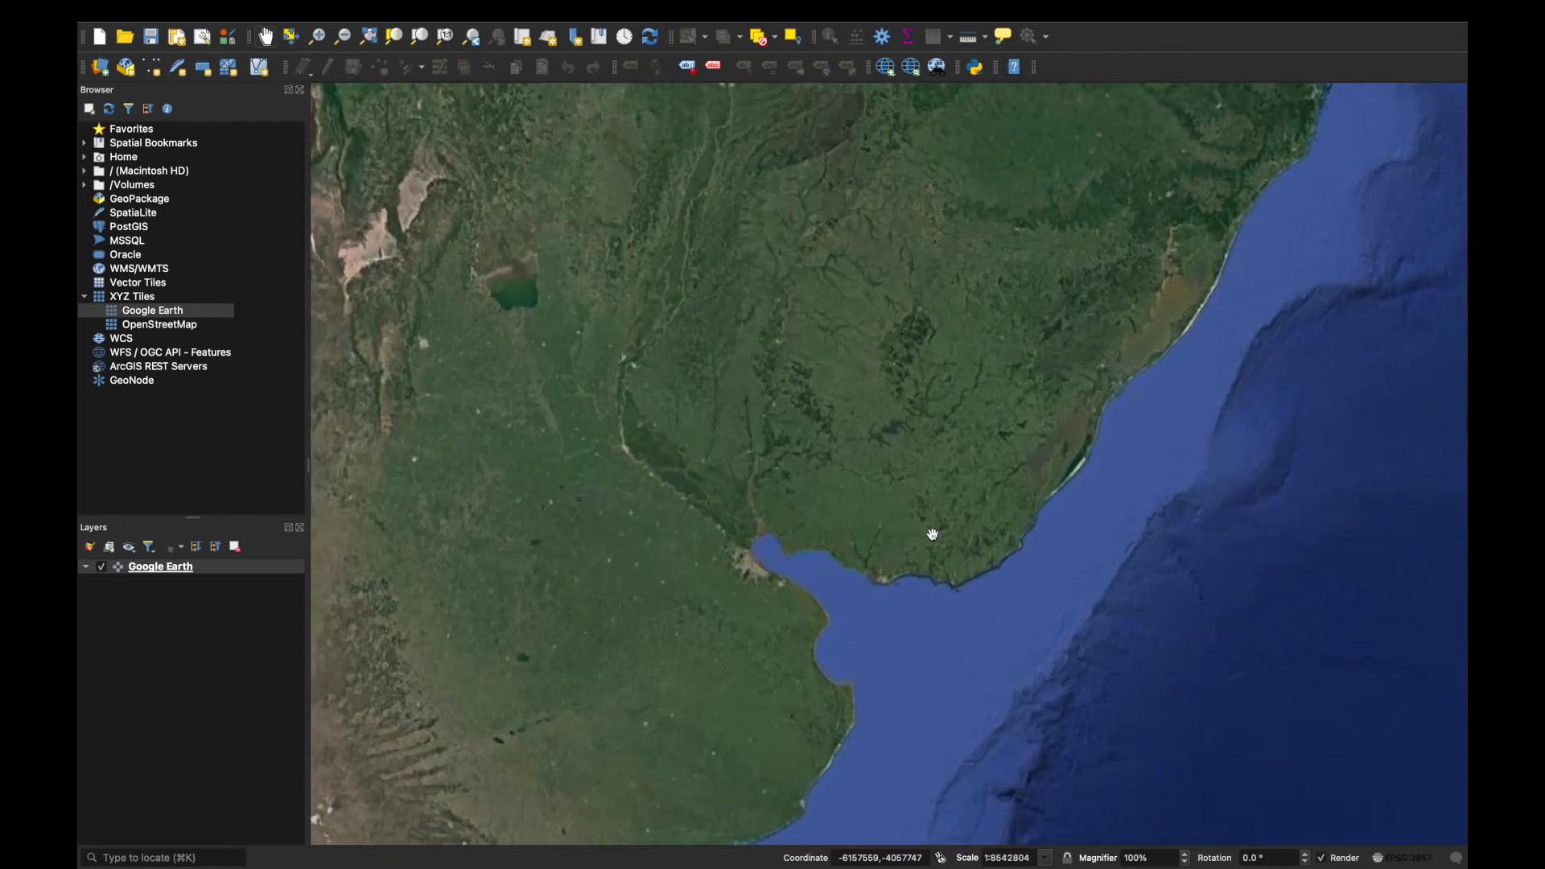
{"action": "scroll", "coordinate": [933, 535], "scroll_direction": "down", "scroll_amount": 2}
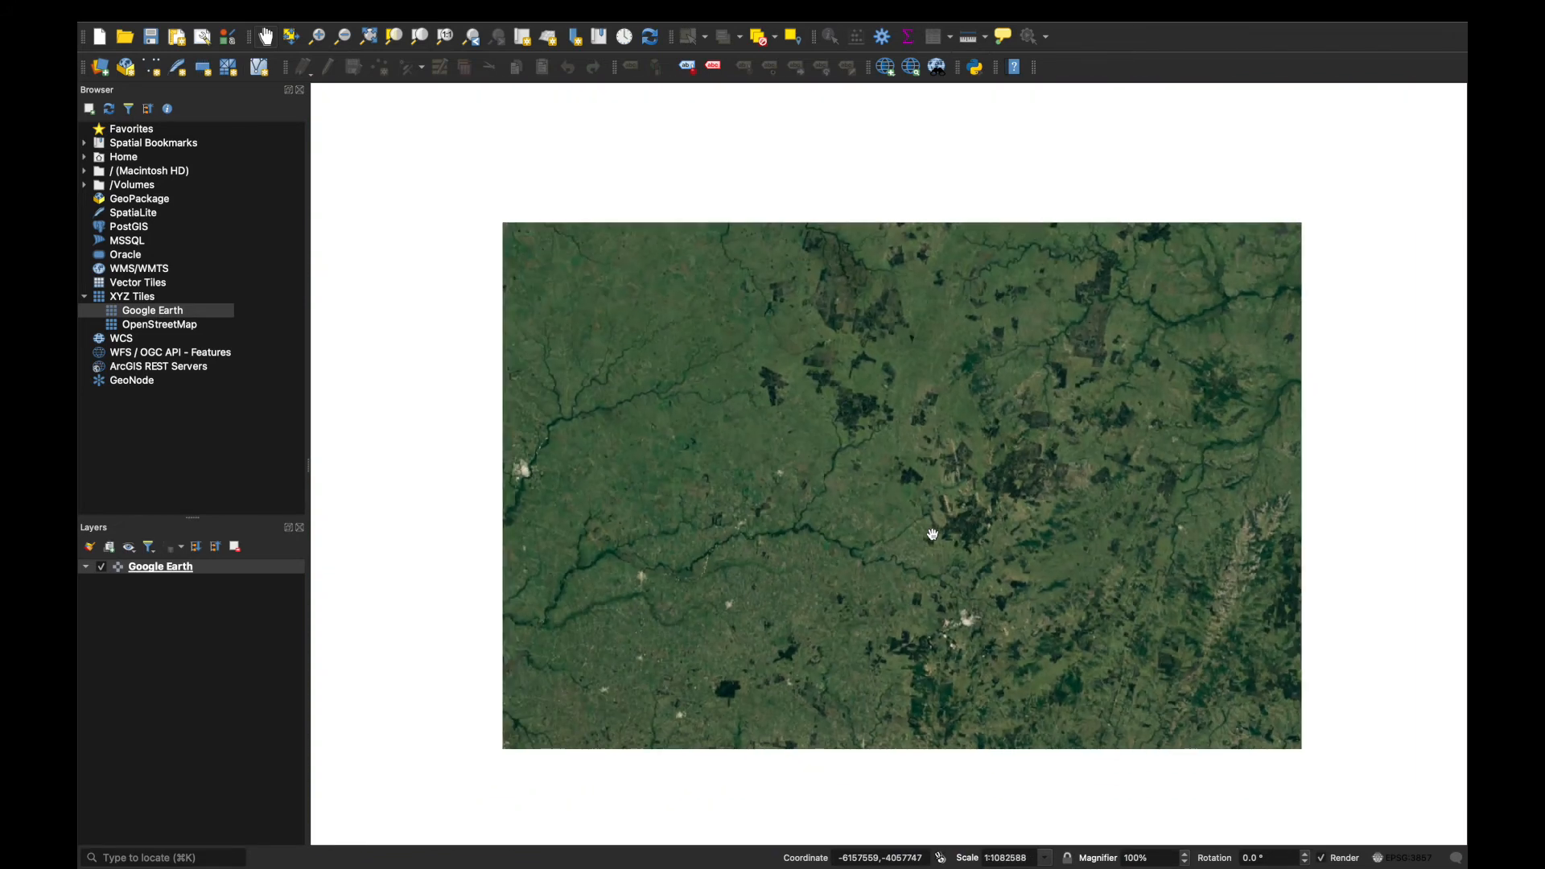
Examine the satellite imagery along Uruguay's southern coast, from the Montevideo area to the eastern coastal lagoons.
{"action": "left_click_drag", "start_coordinate": [797, 650], "coordinate": [762, 432]}
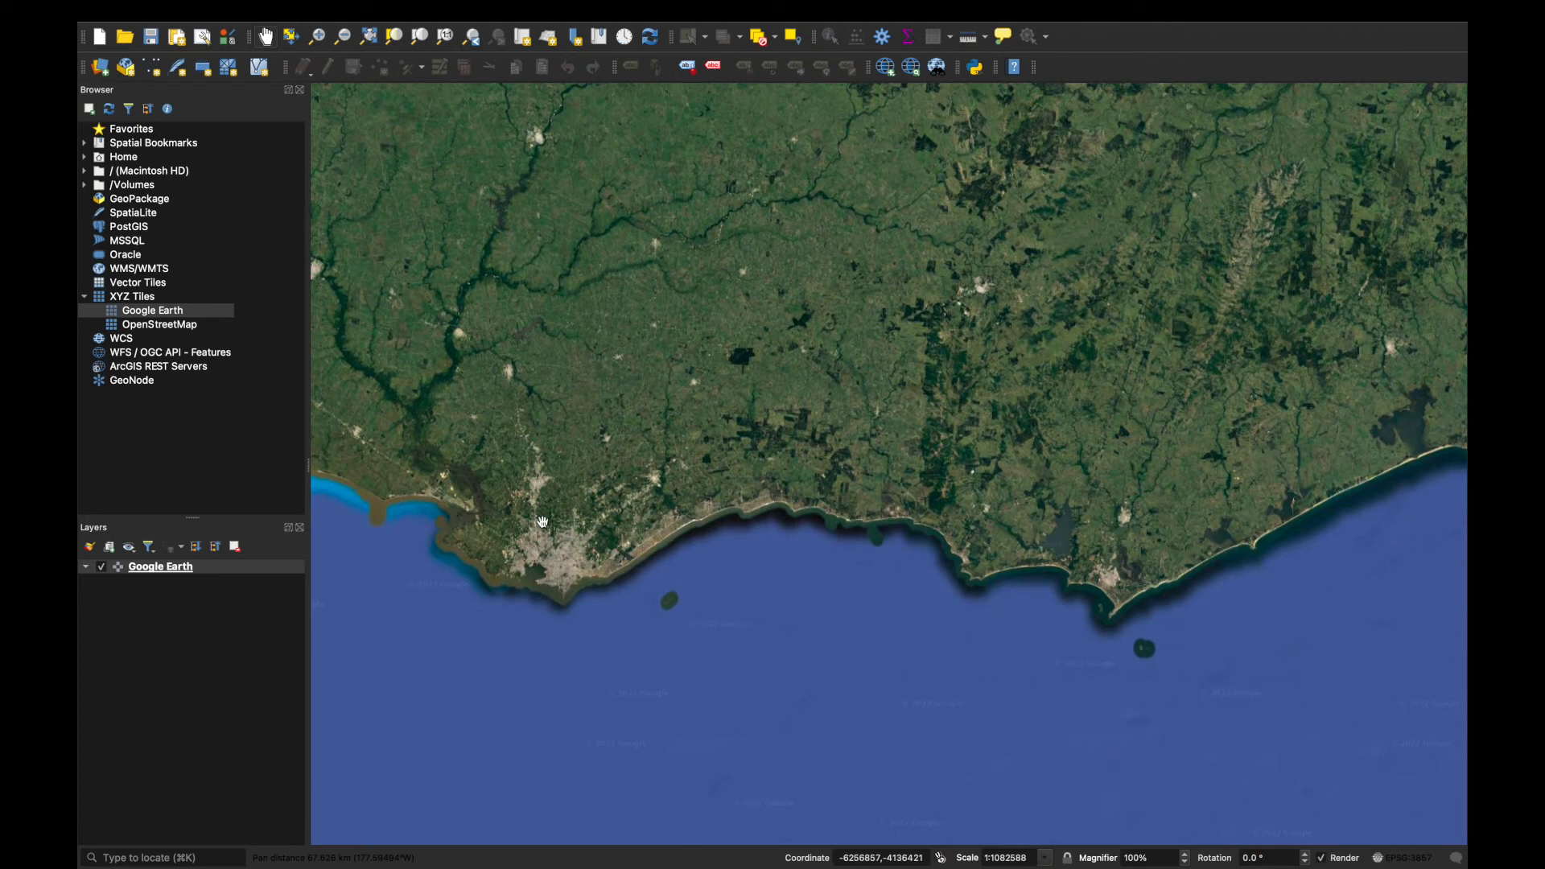
{"action": "left_click_drag", "start_coordinate": [452, 292], "coordinate": [684, 329]}
{"action": "scroll", "coordinate": [684, 329], "scroll_direction": "up", "scroll_amount": 1}
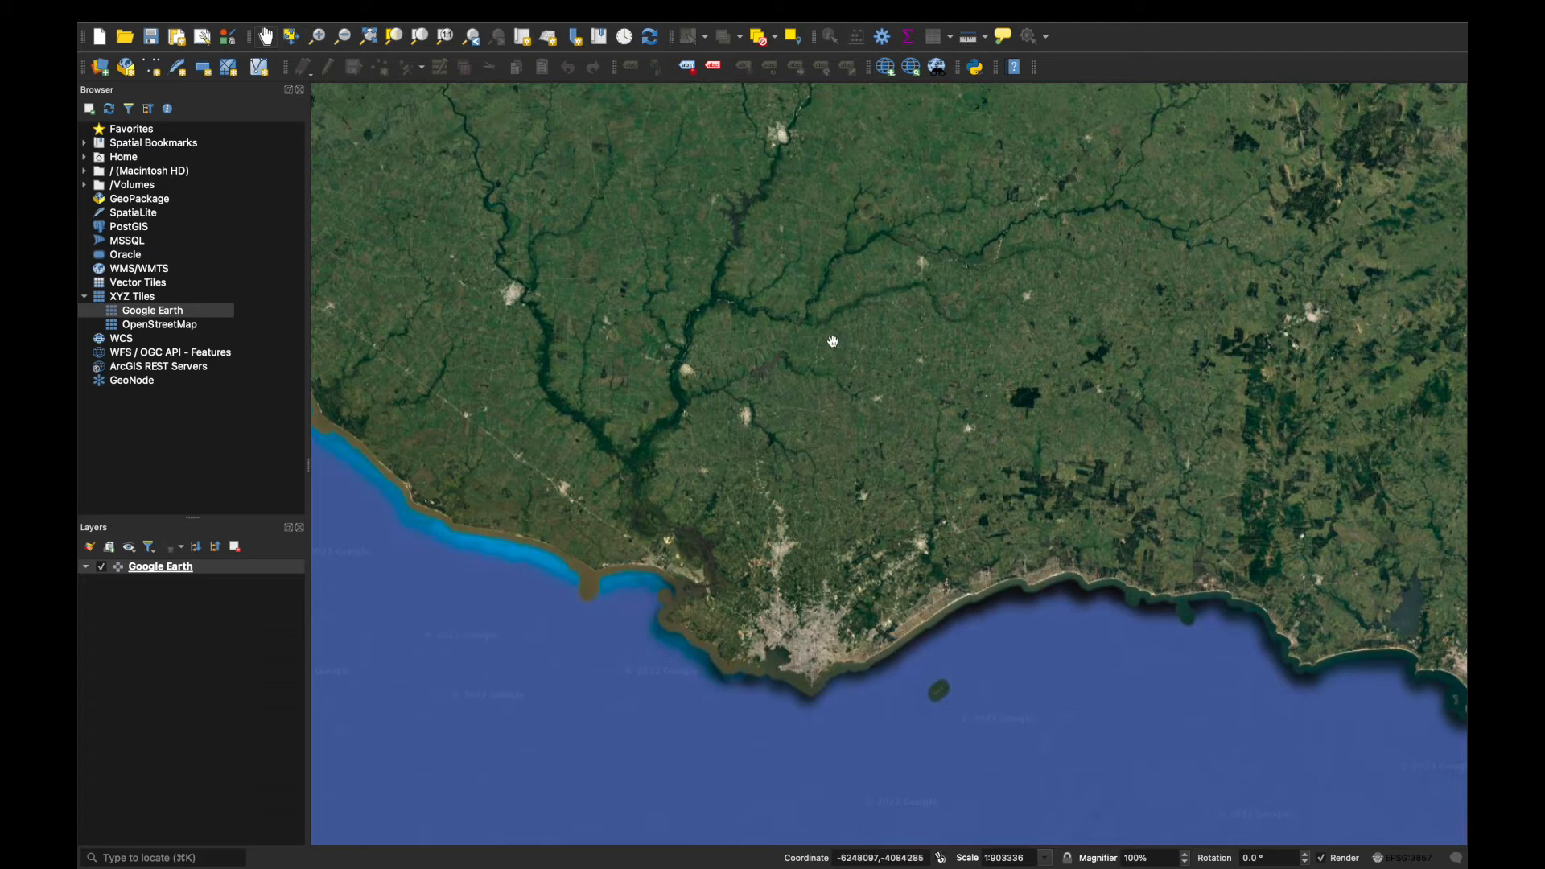
{"action": "left_click_drag", "start_coordinate": [818, 307], "coordinate": [750, 295]}
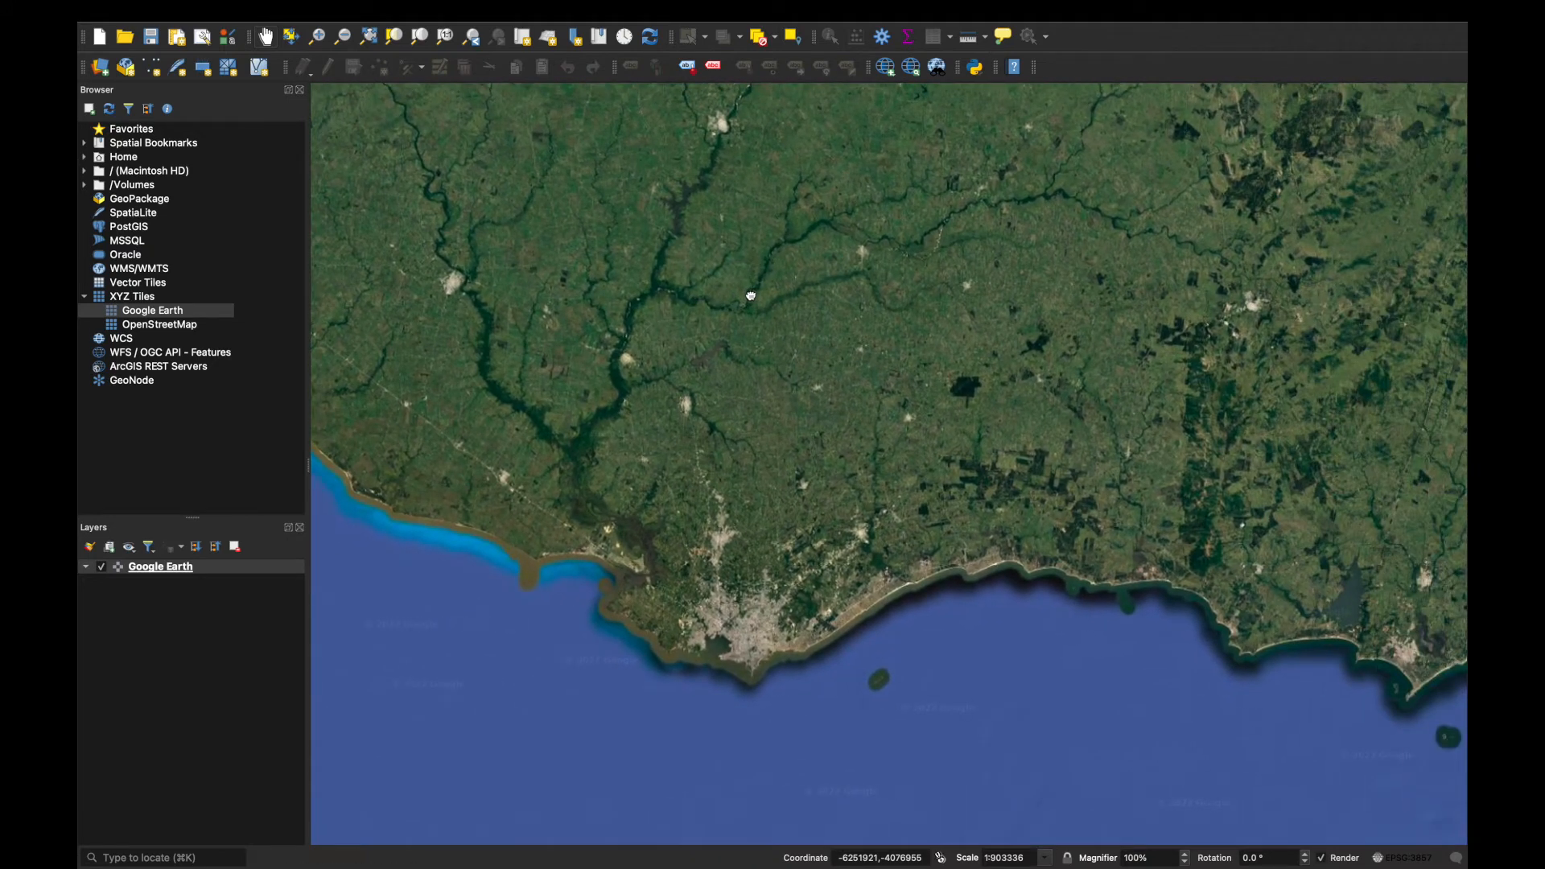
{"action": "left_click_drag", "start_coordinate": [750, 297], "coordinate": [624, 286]}
{"action": "left_click_drag", "start_coordinate": [1223, 386], "coordinate": [782, 420]}
{"action": "left_click_drag", "start_coordinate": [999, 418], "coordinate": [756, 461]}
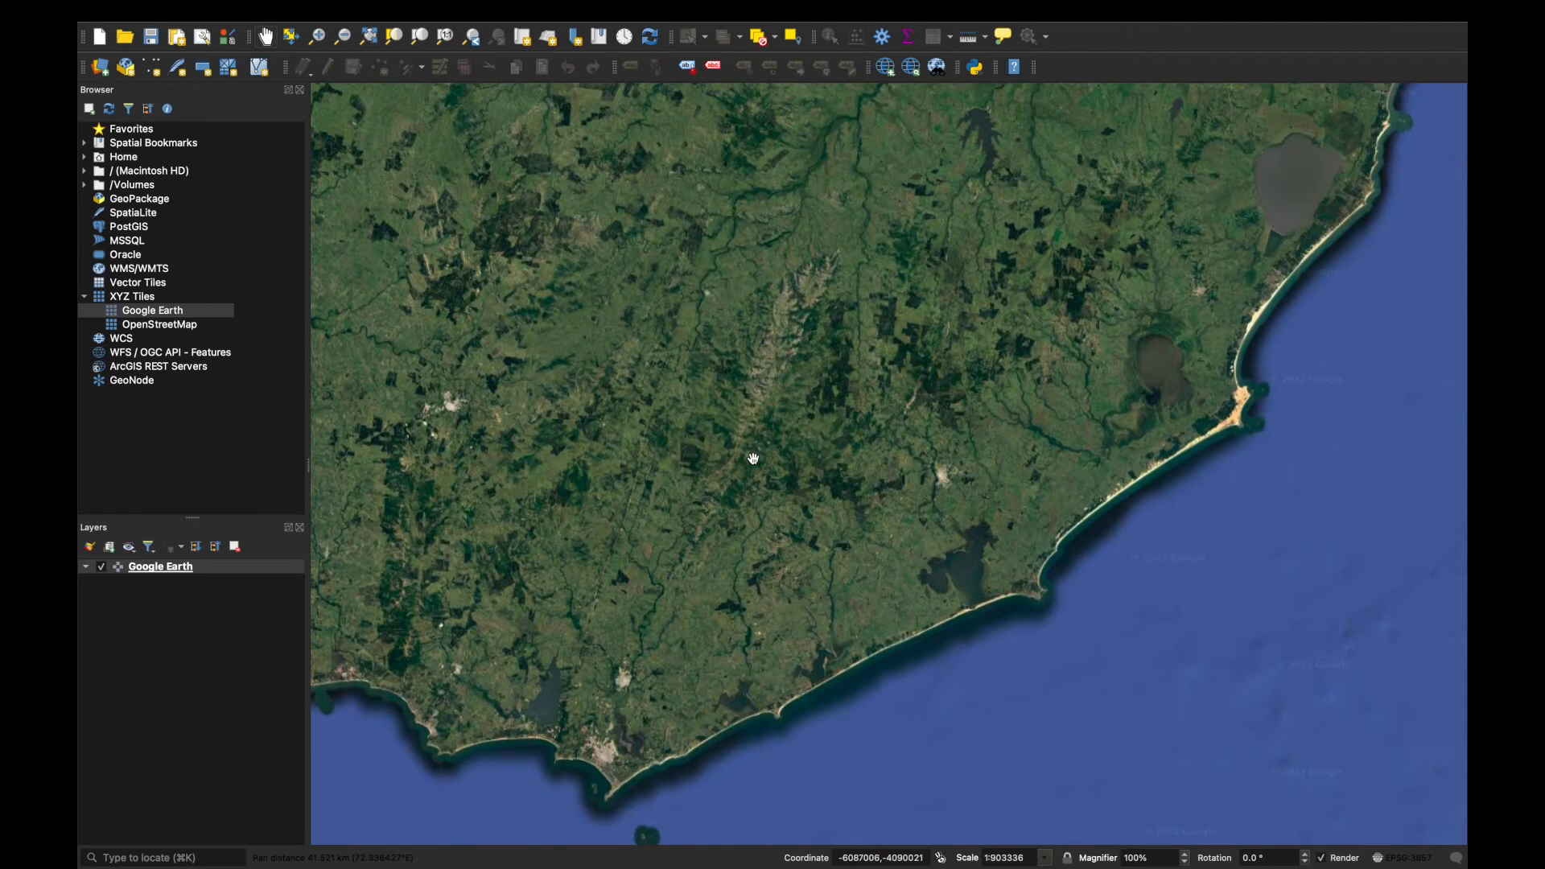
{"action": "scroll", "coordinate": [753, 459], "scroll_direction": "down", "scroll_amount": 1}
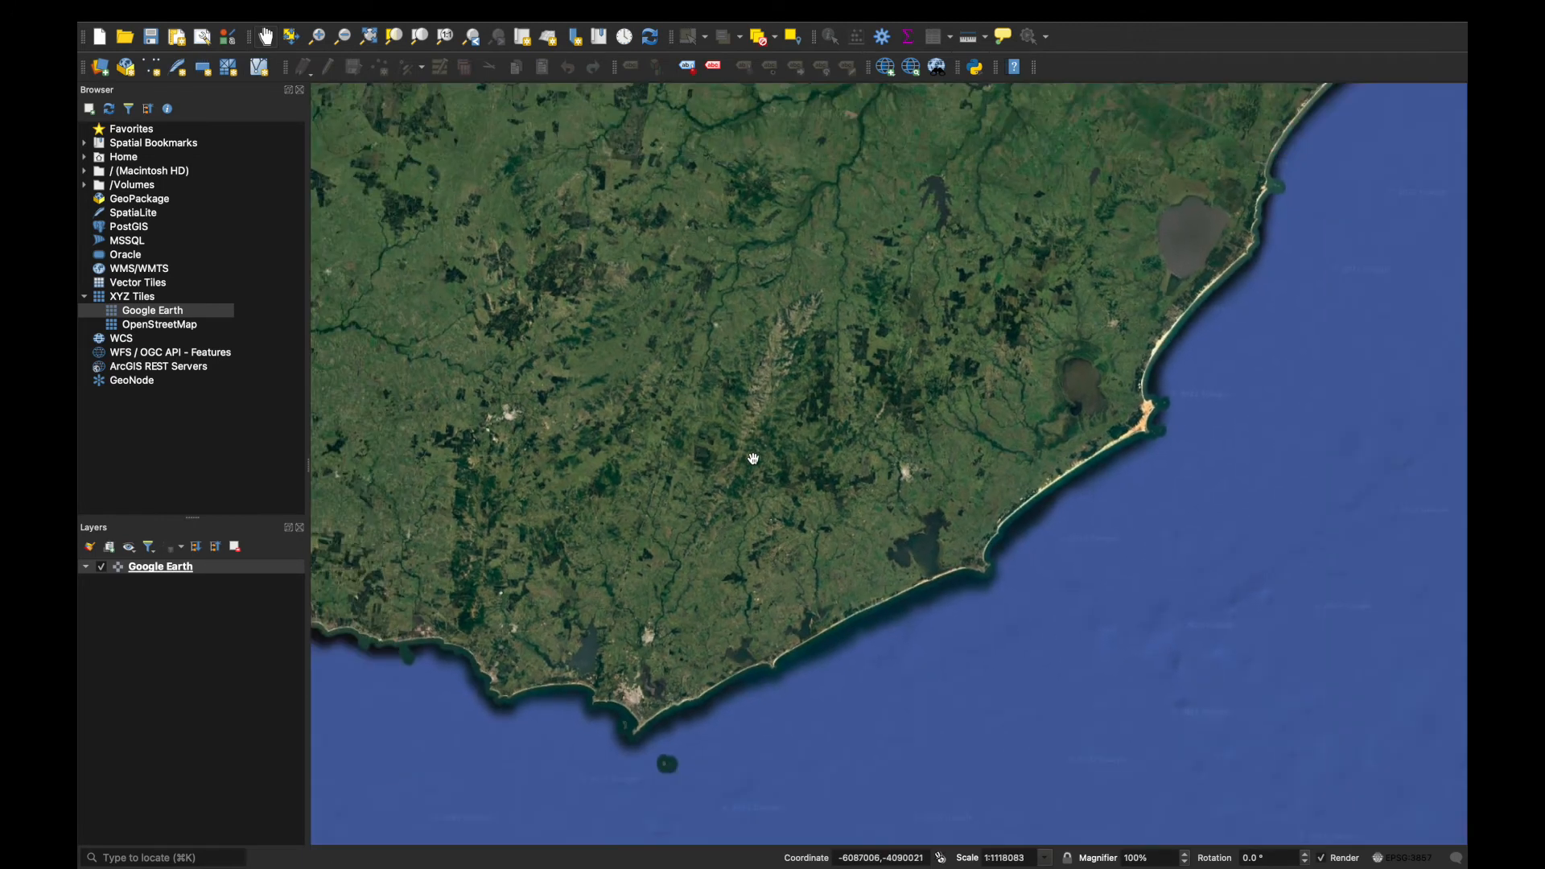
{"action": "scroll", "coordinate": [753, 458], "scroll_direction": "up", "scroll_amount": 1}
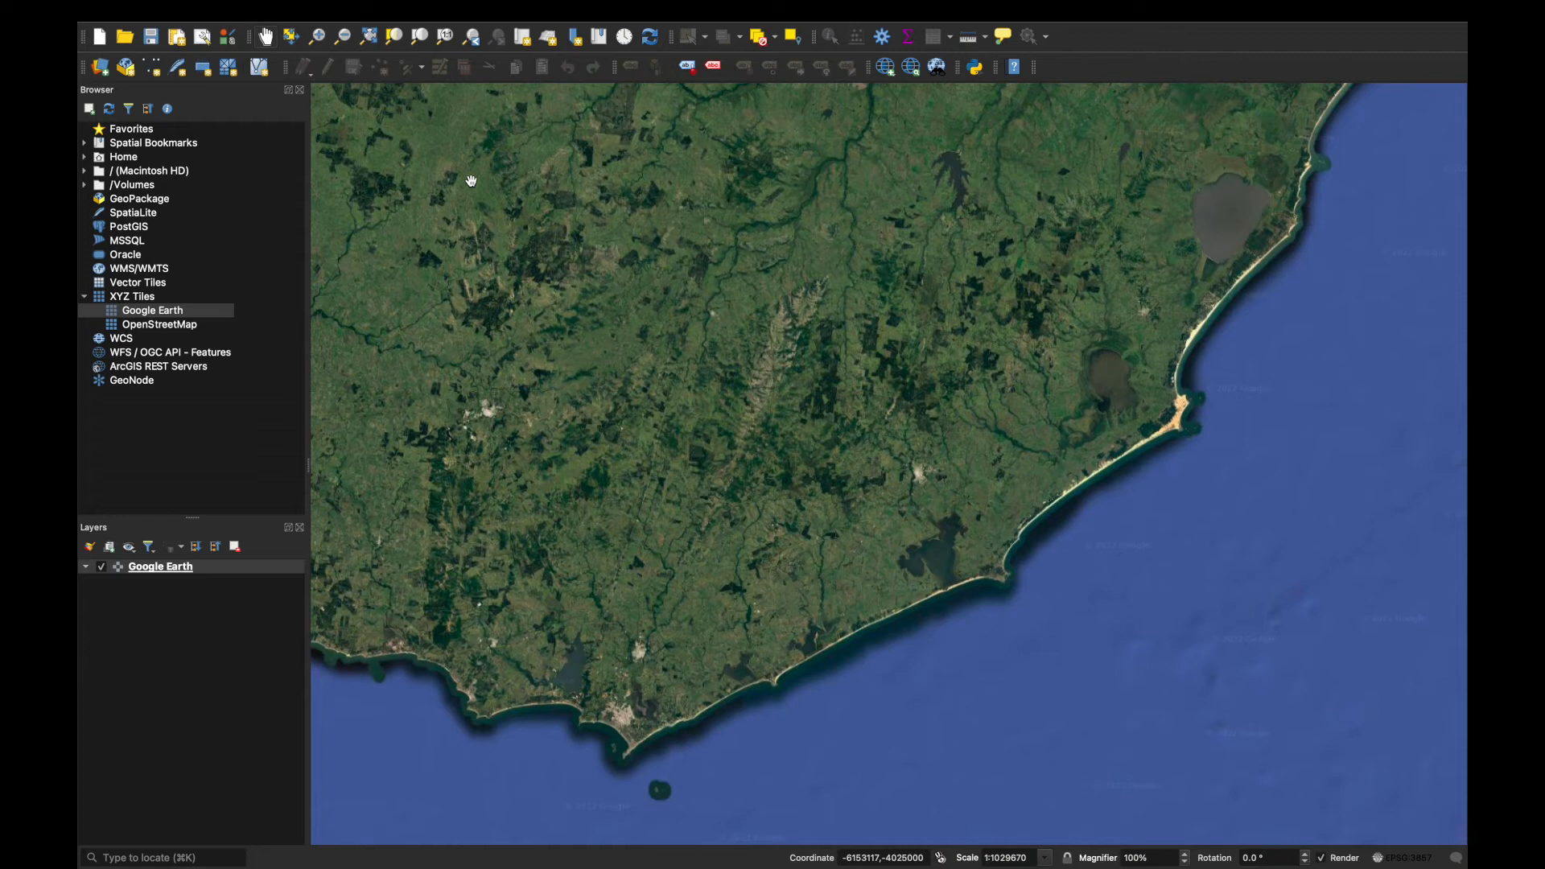
Add the shapefile stax_utm21s.shp from the Documents/AFO2/suelos folder to the project as a vector layer.
{"action": "mouse_move", "coordinate": [434, 2]}
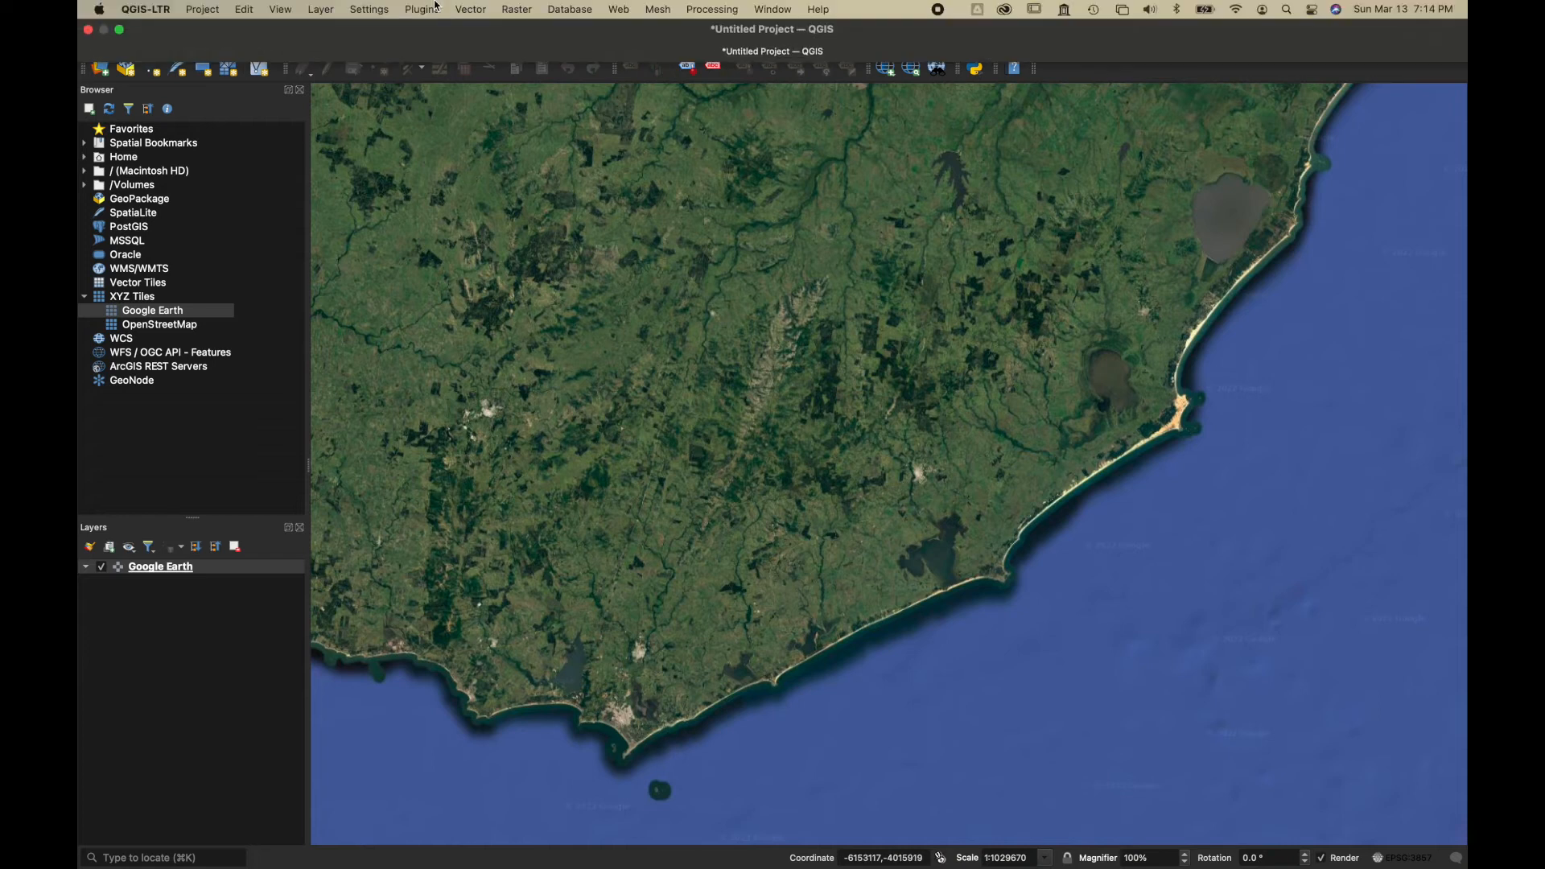
{"action": "left_click", "coordinate": [321, 11]}
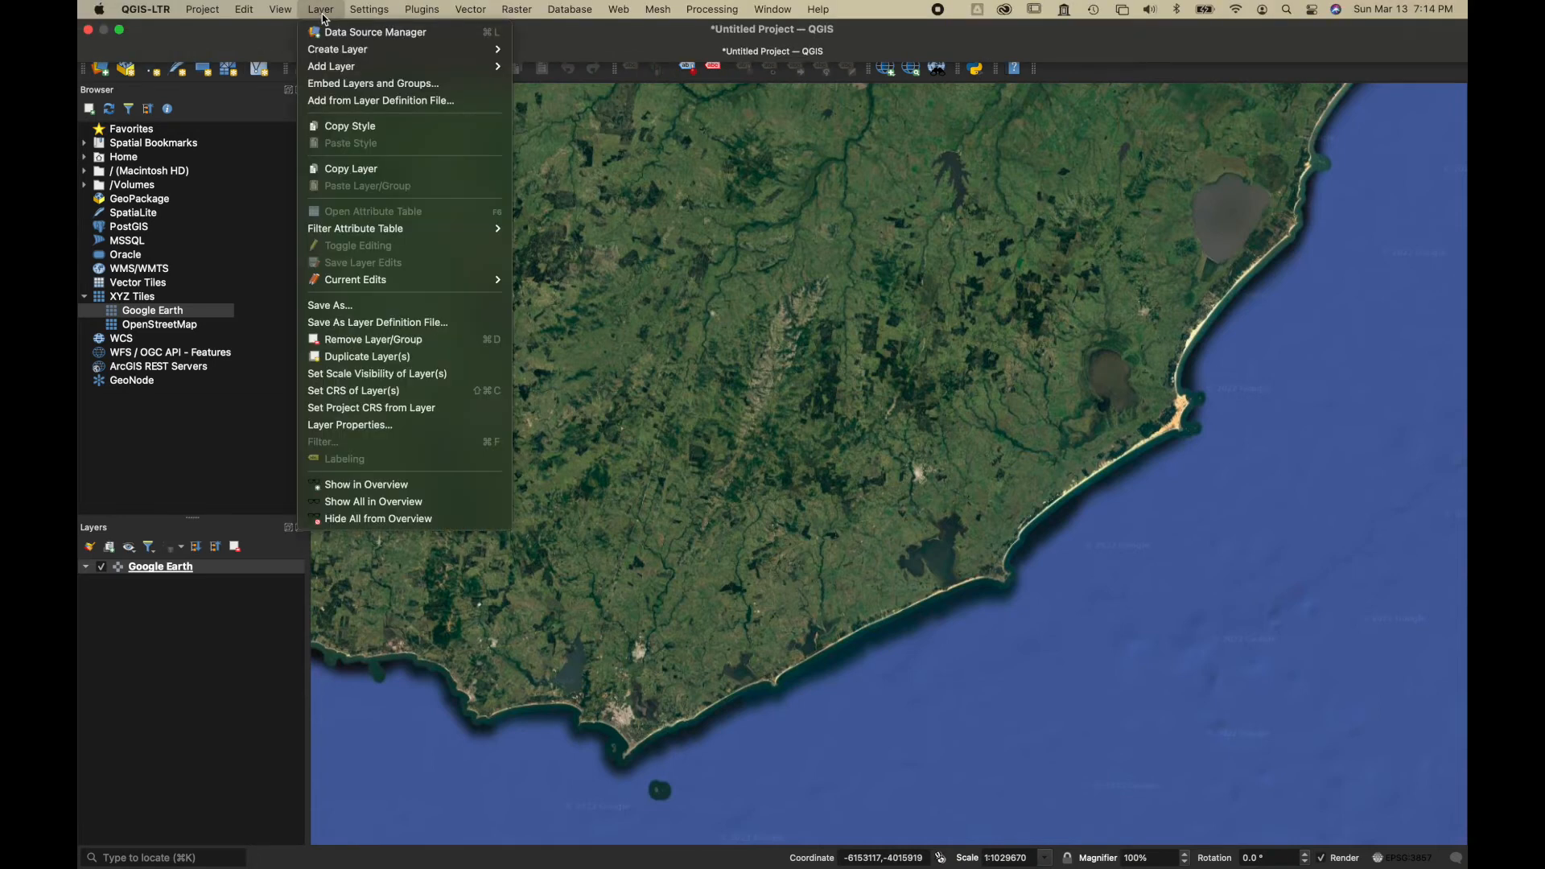
{"action": "mouse_move", "coordinate": [336, 70]}
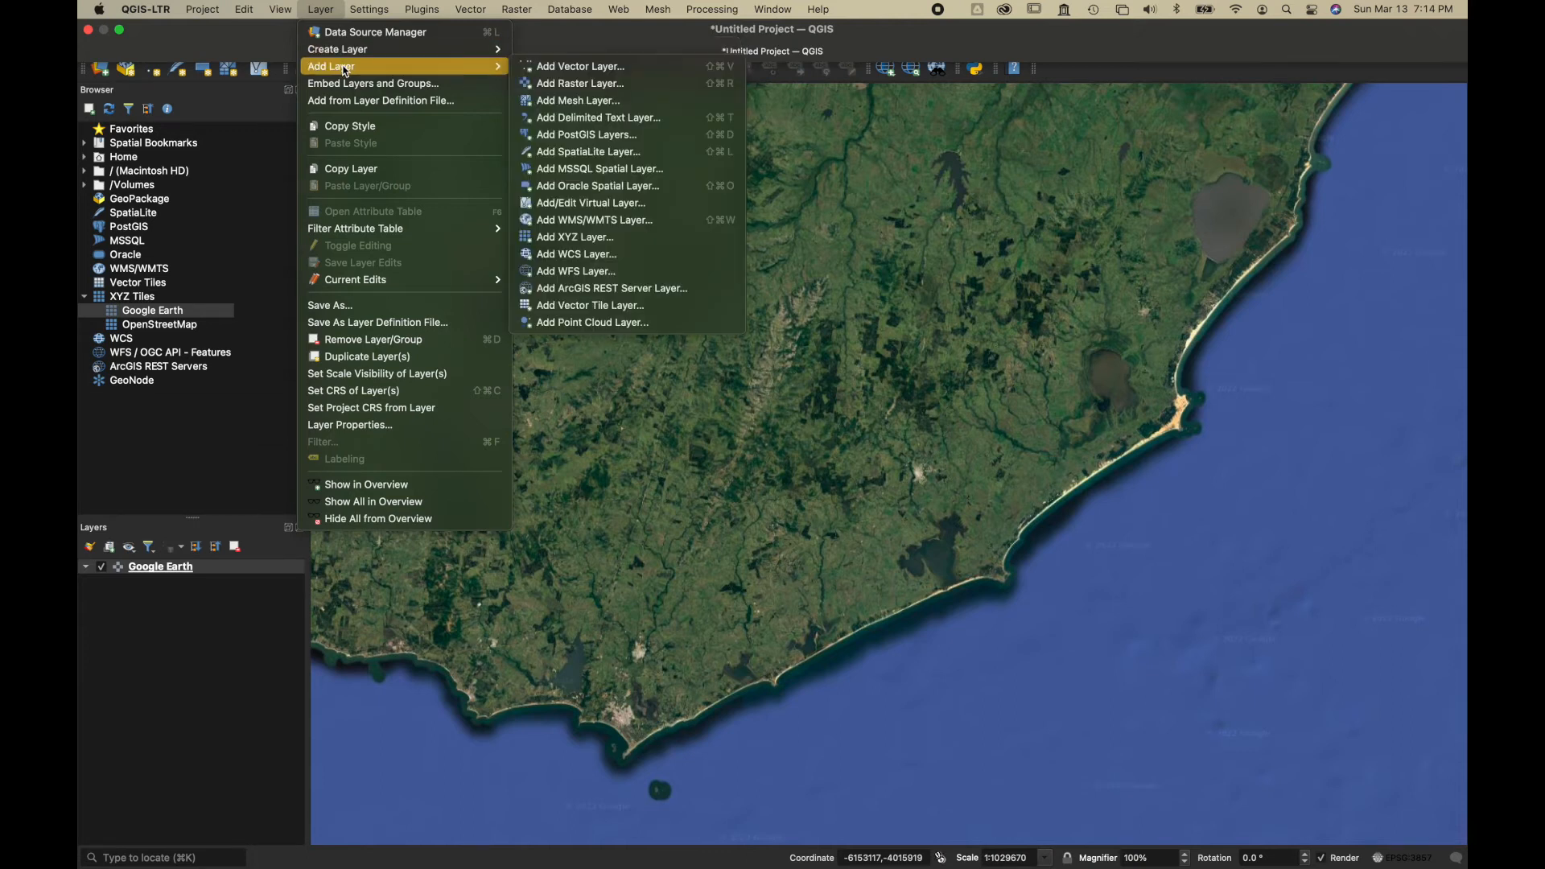
{"action": "left_click", "coordinate": [583, 68]}
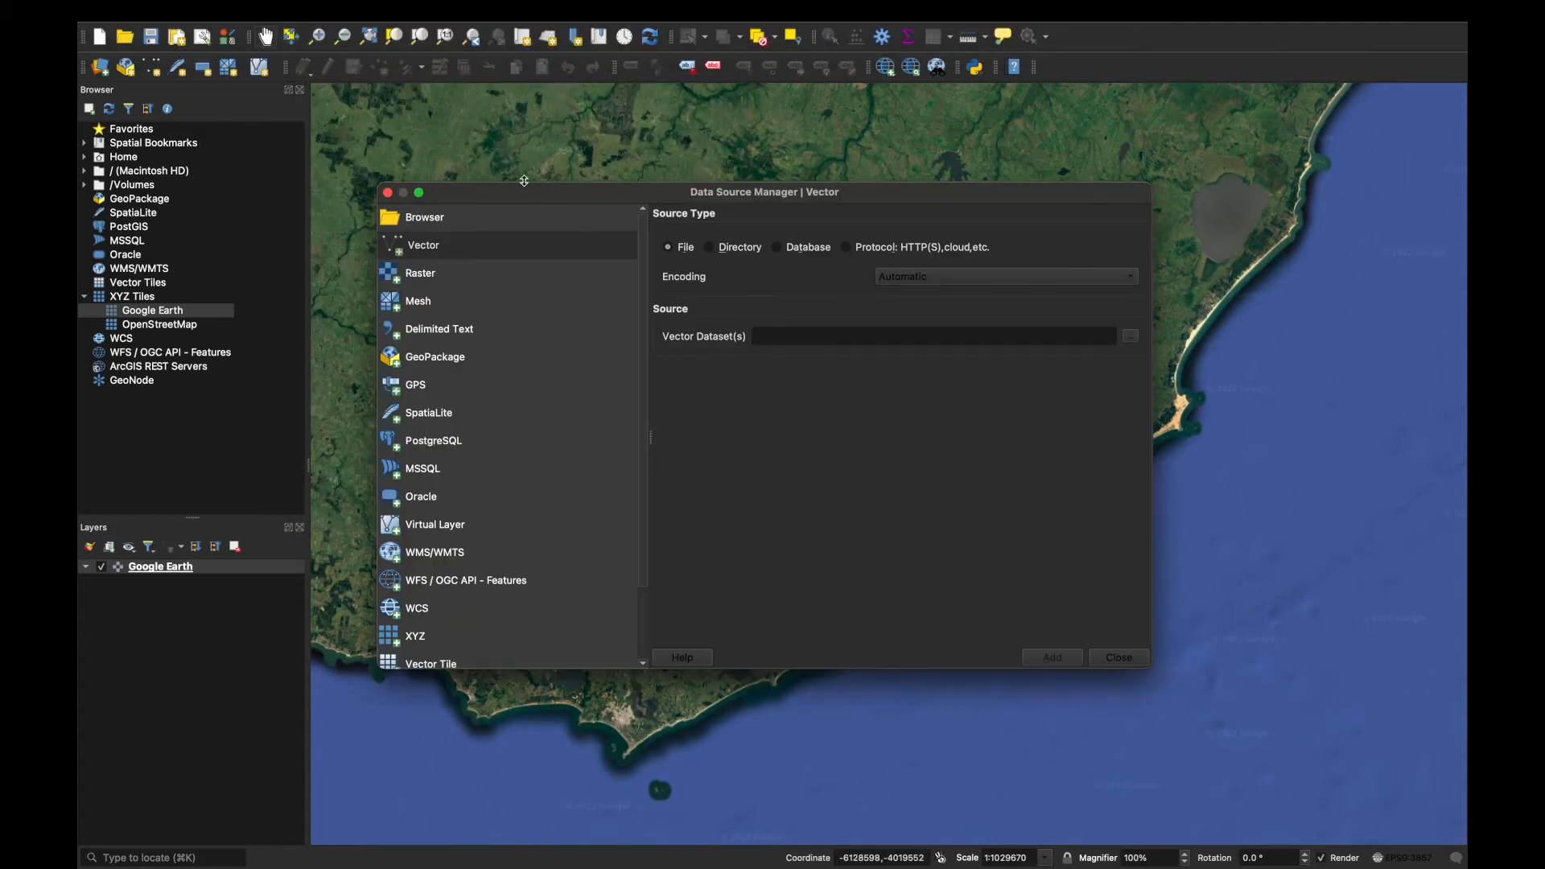
{"action": "left_click_drag", "start_coordinate": [894, 193], "coordinate": [819, 130]}
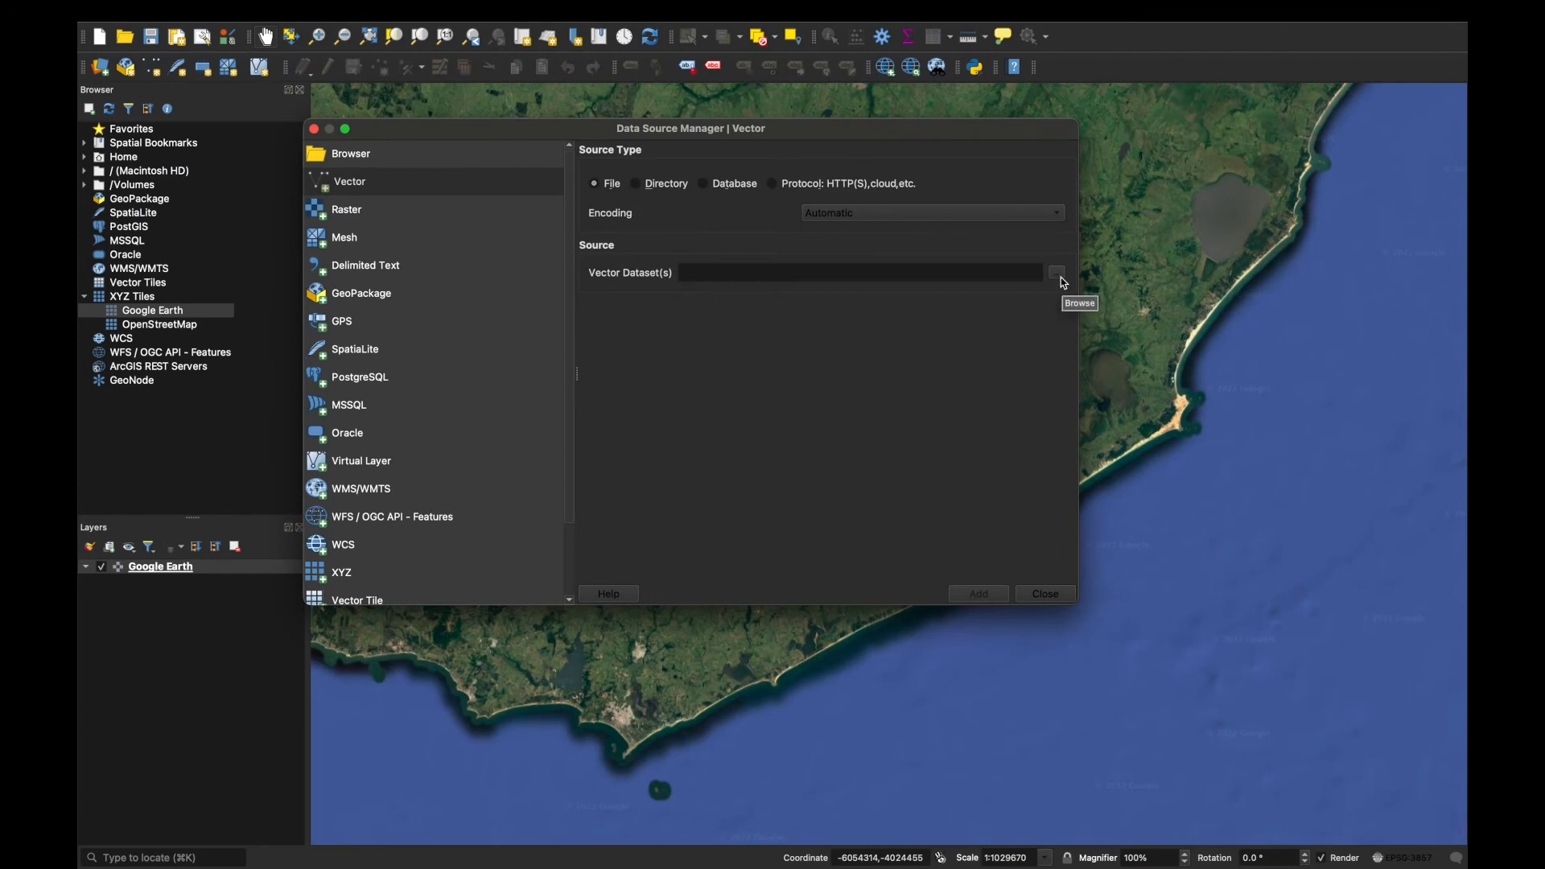
{"action": "left_click", "coordinate": [1061, 279]}
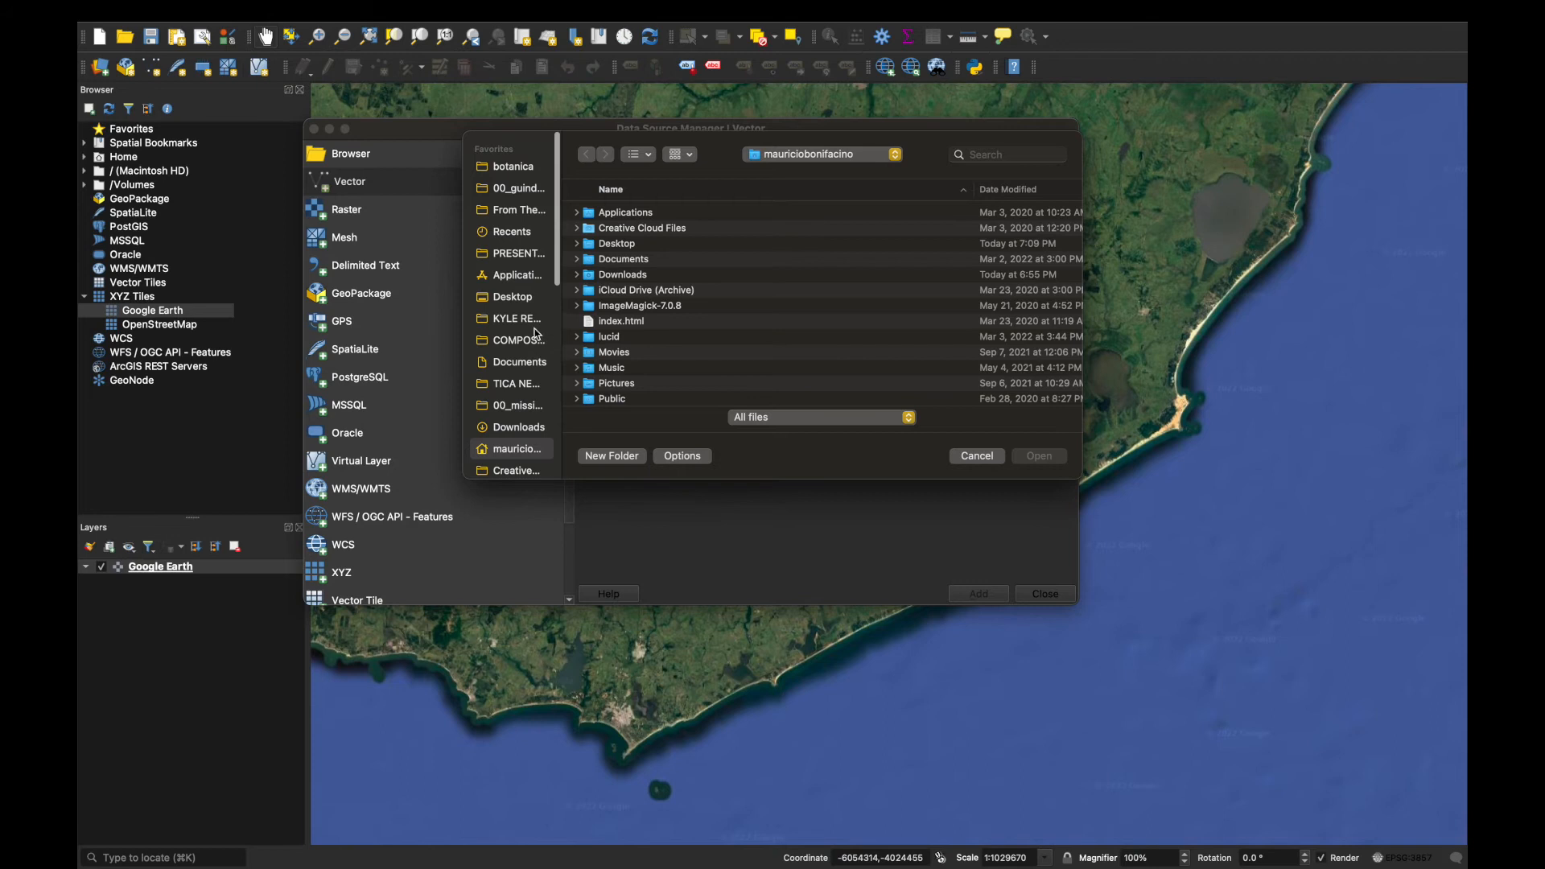
{"action": "left_click", "coordinate": [531, 366]}
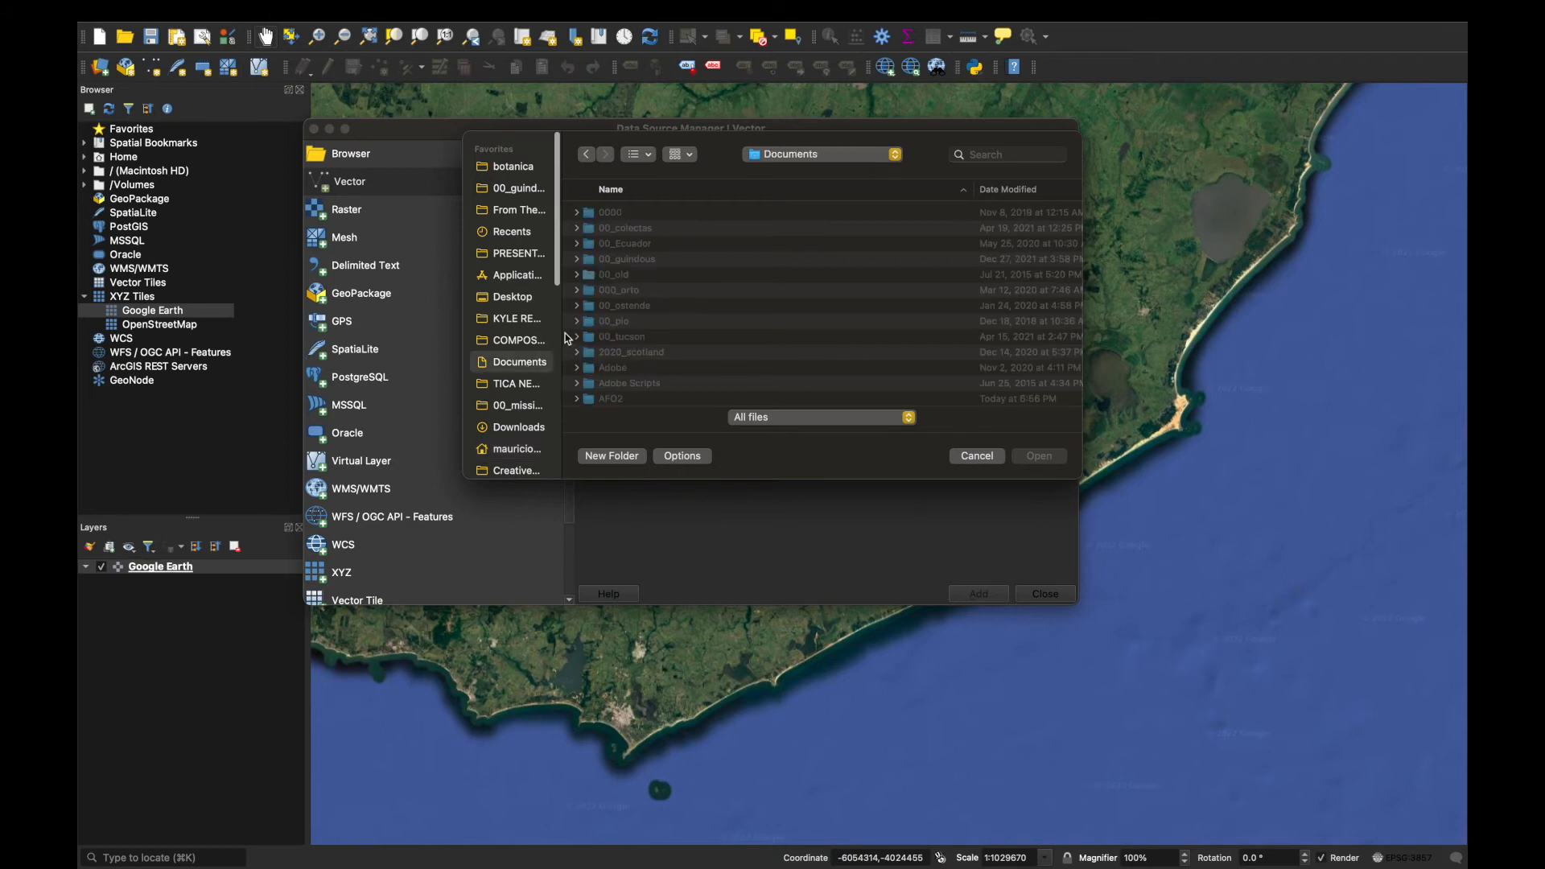
{"action": "double_click", "coordinate": [626, 400]}
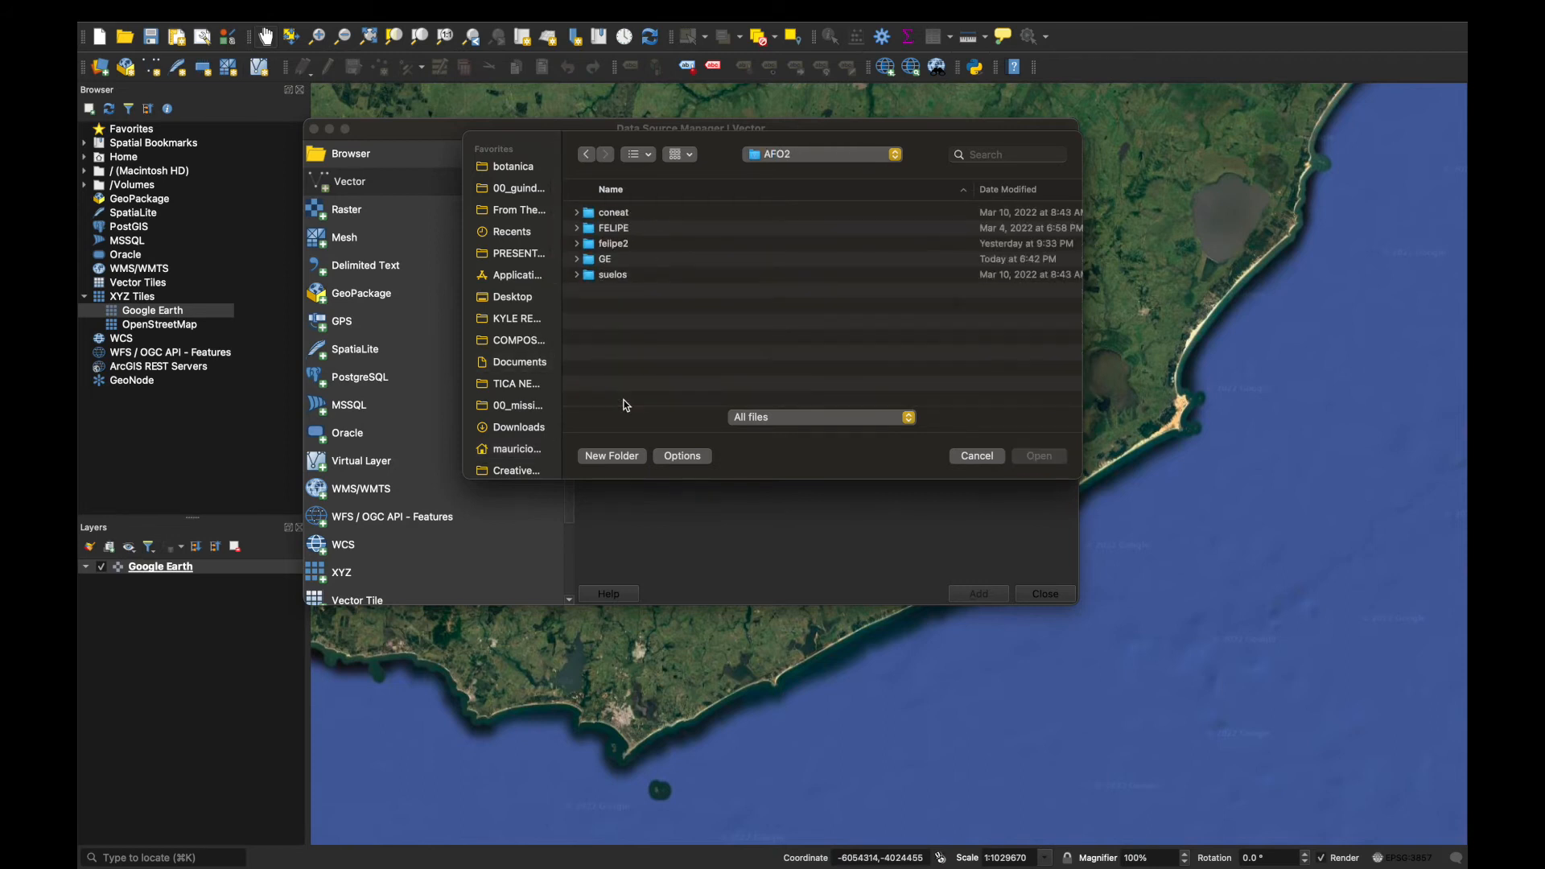
{"action": "double_click", "coordinate": [596, 277]}
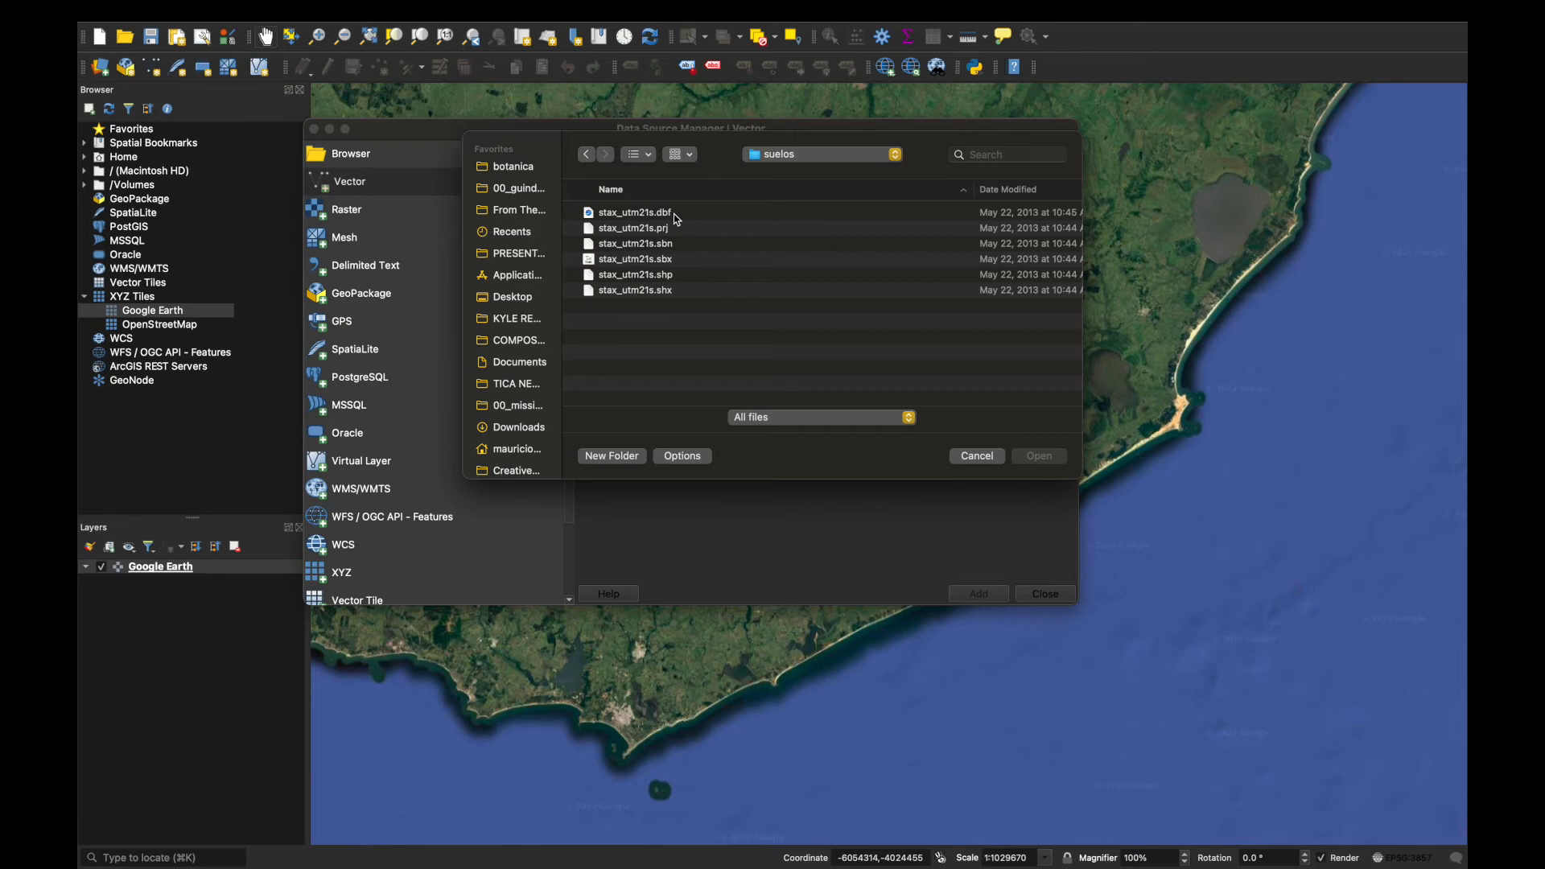
{"action": "left_click", "coordinate": [651, 279]}
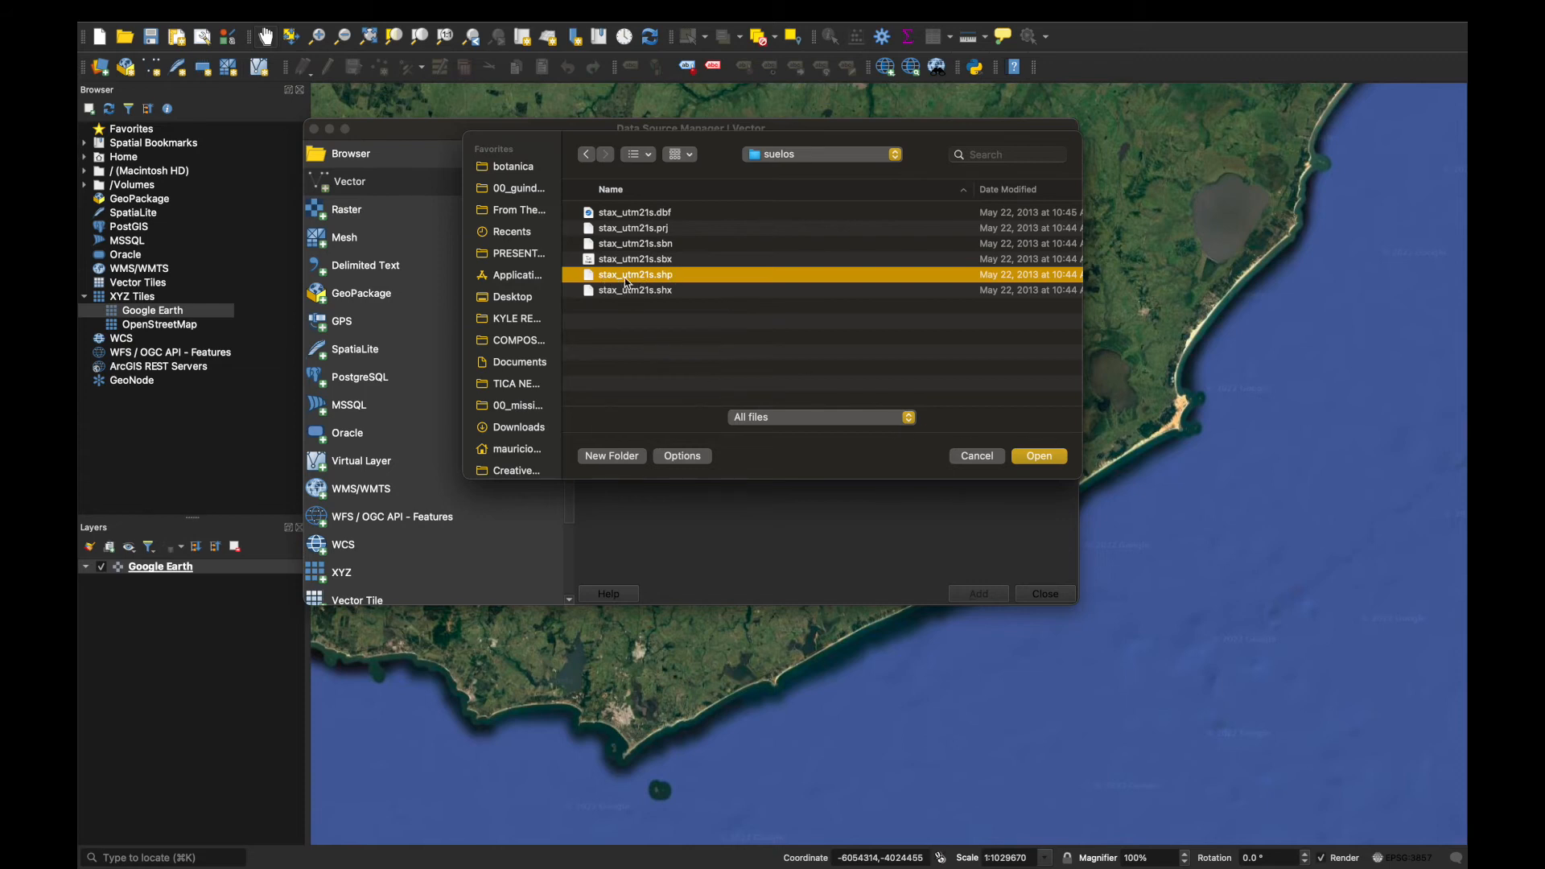
{"action": "left_click", "coordinate": [1039, 457]}
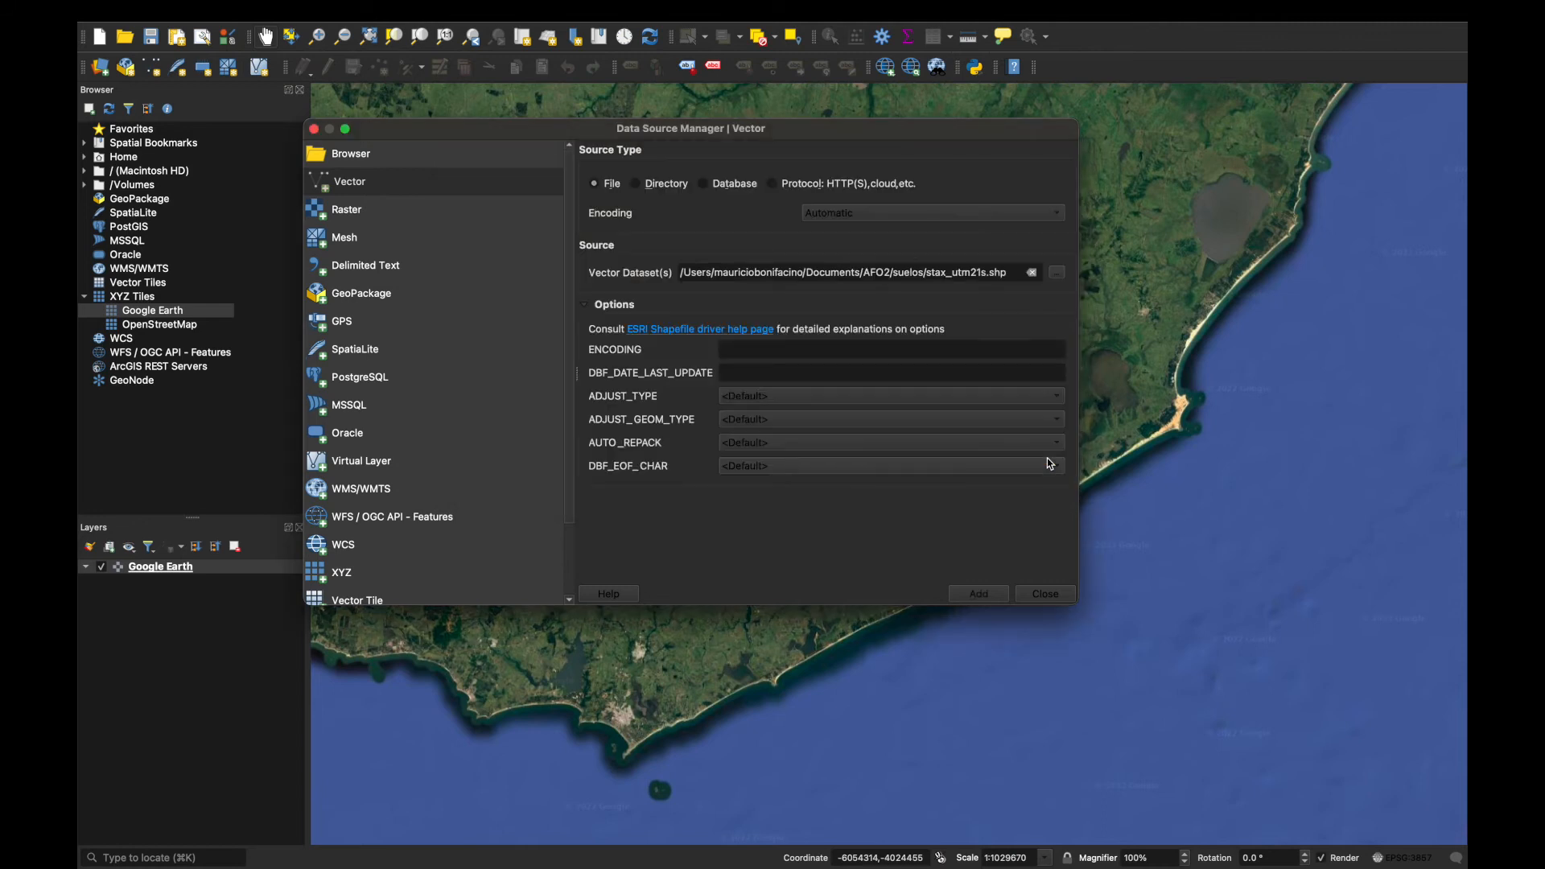
{"action": "left_click", "coordinate": [978, 594]}
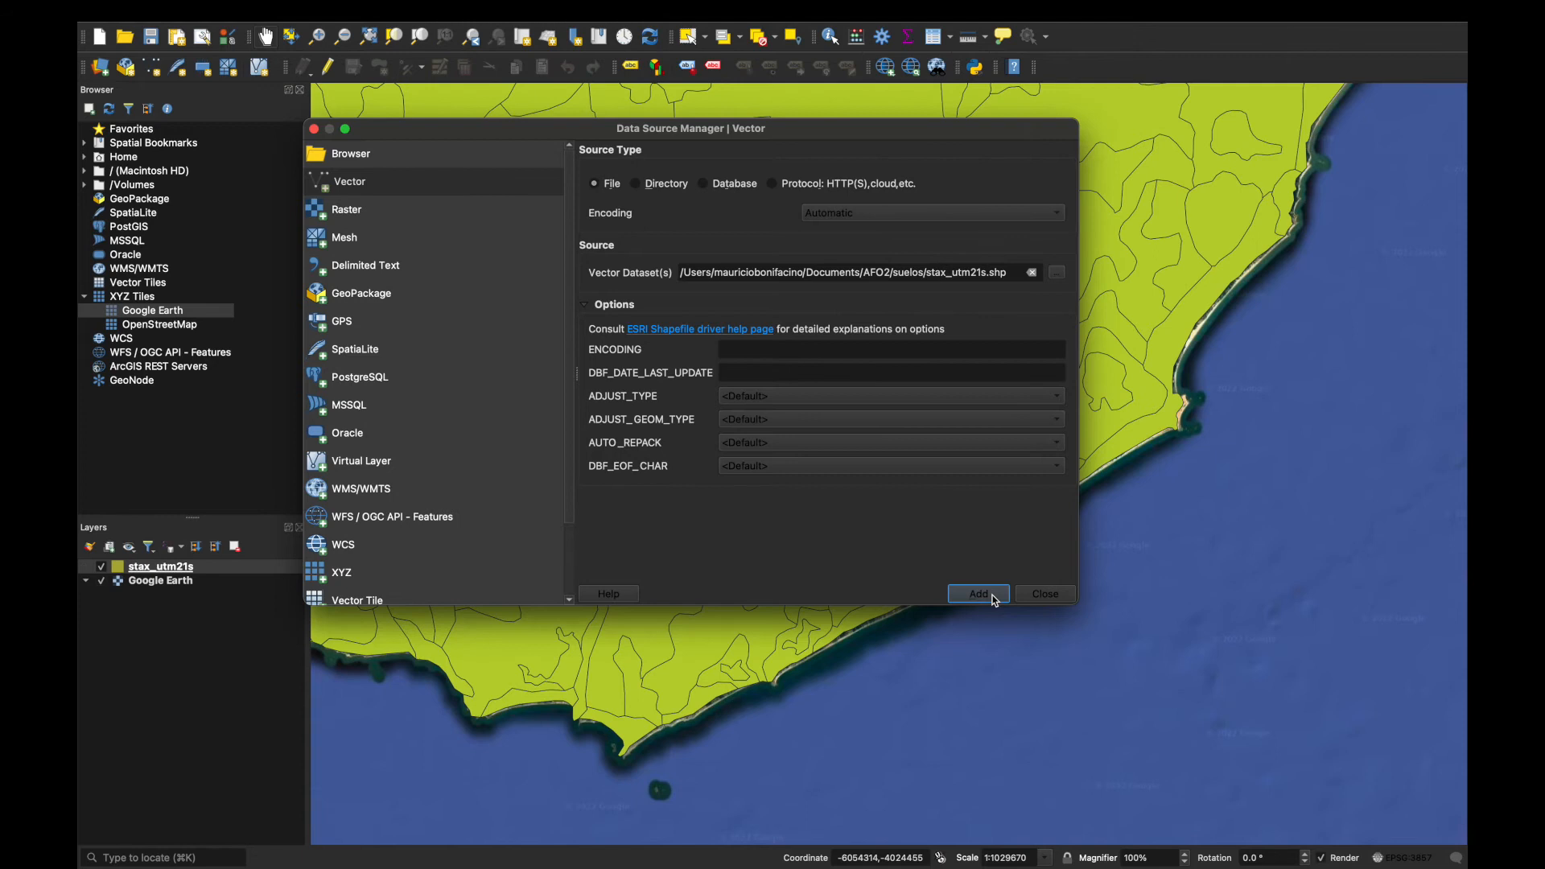
{"action": "left_click", "coordinate": [1047, 600]}
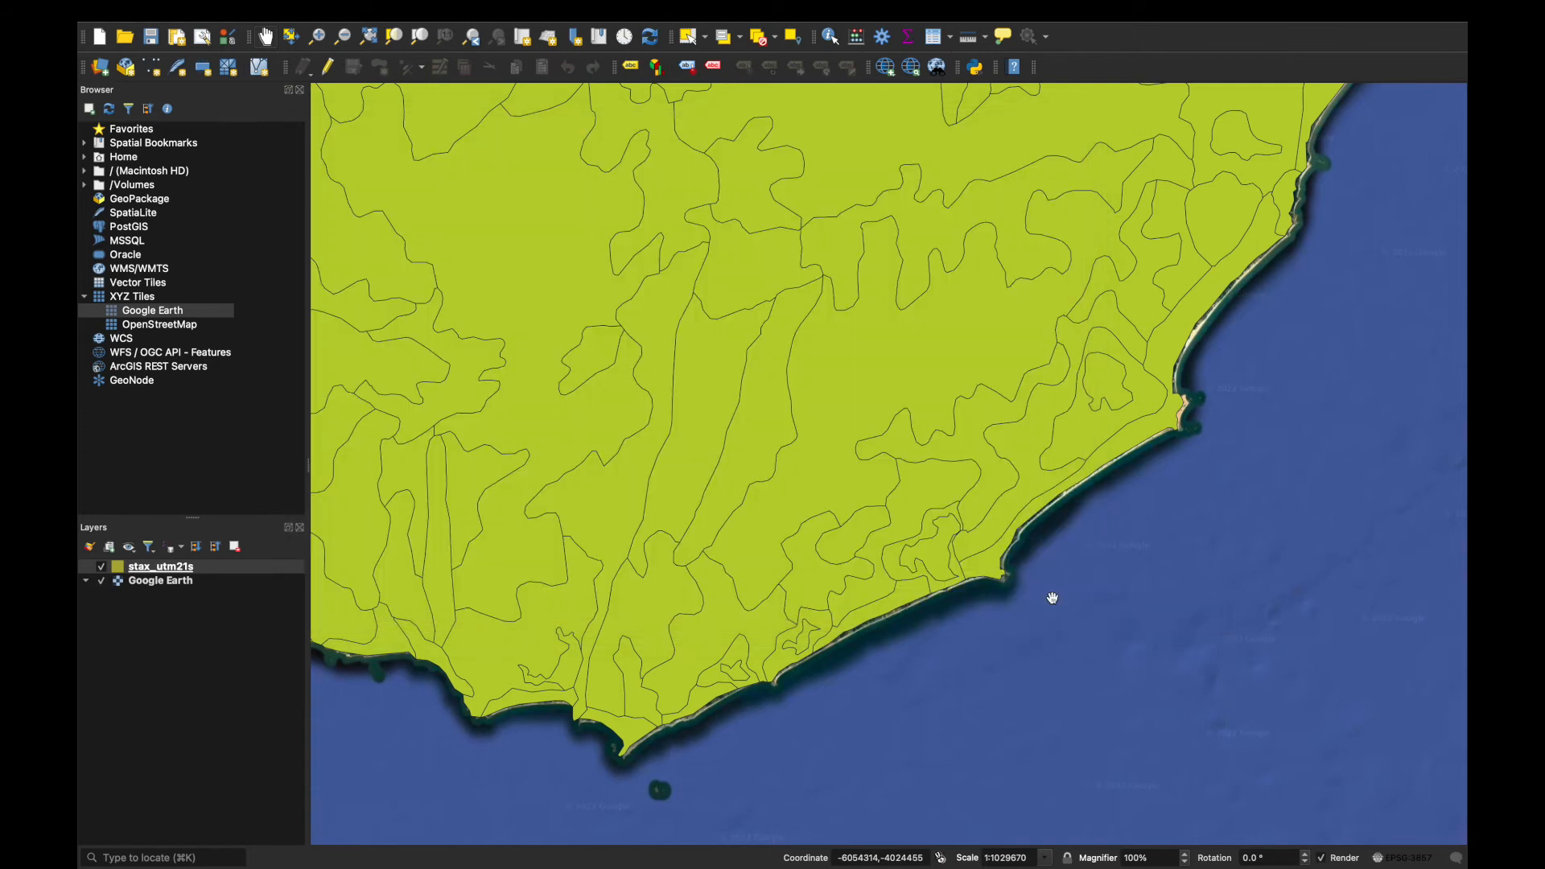
Select individual soil polygons of the stax_utm21s layer one at a time across northern and central Uruguay.
{"action": "scroll", "coordinate": [931, 558], "scroll_direction": "down", "scroll_amount": 4}
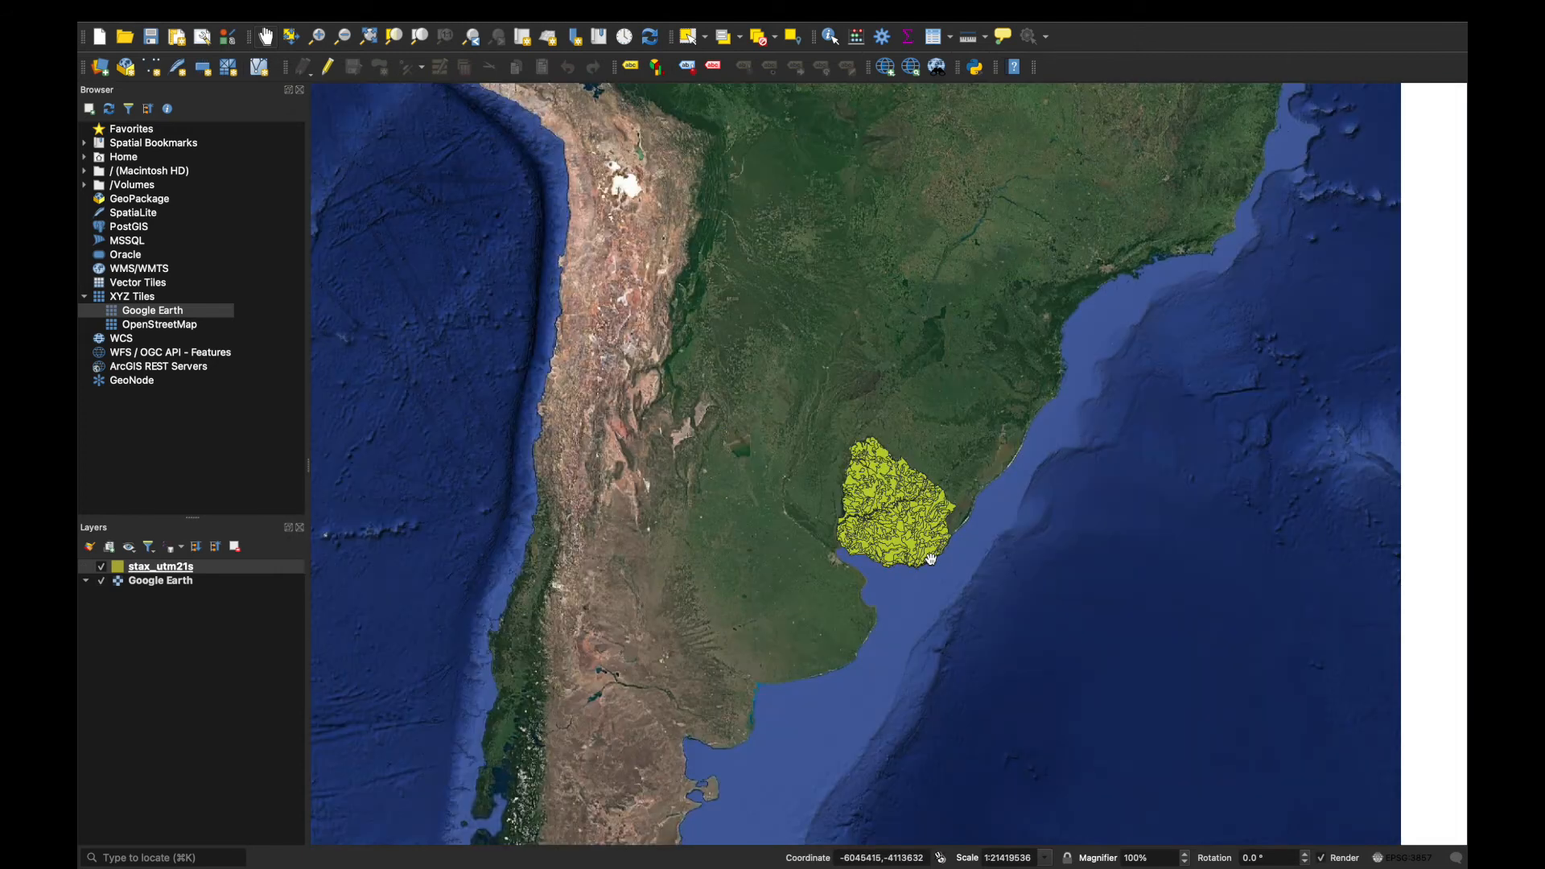
{"action": "scroll", "coordinate": [898, 511], "scroll_direction": "up", "scroll_amount": 3}
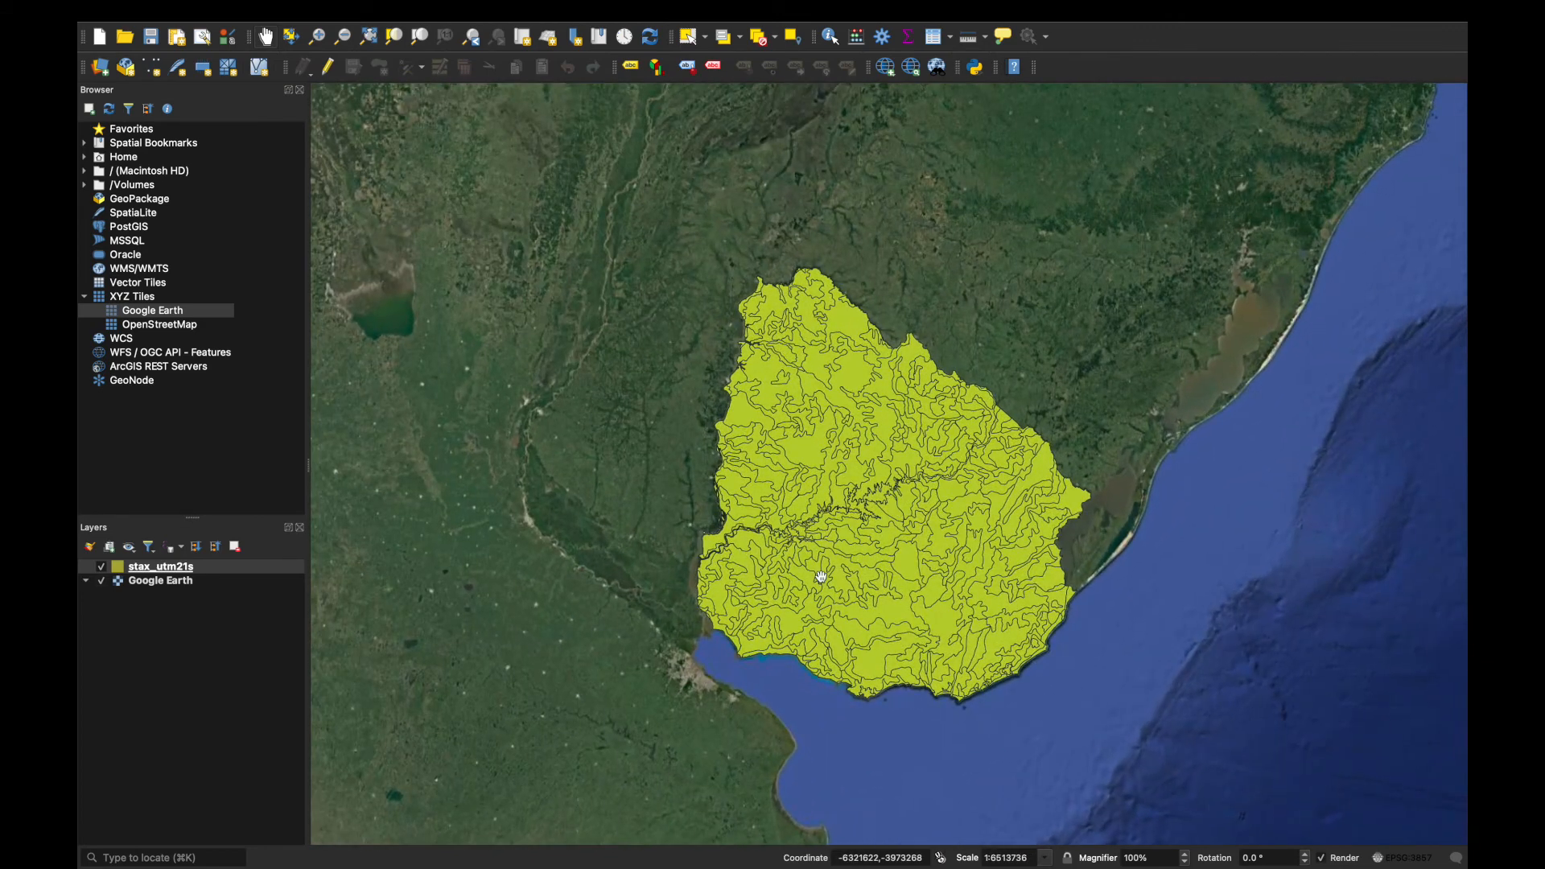
{"action": "scroll", "coordinate": [861, 535], "scroll_direction": "up", "scroll_amount": 1}
{"action": "scroll", "coordinate": [865, 483], "scroll_direction": "up", "scroll_amount": 2}
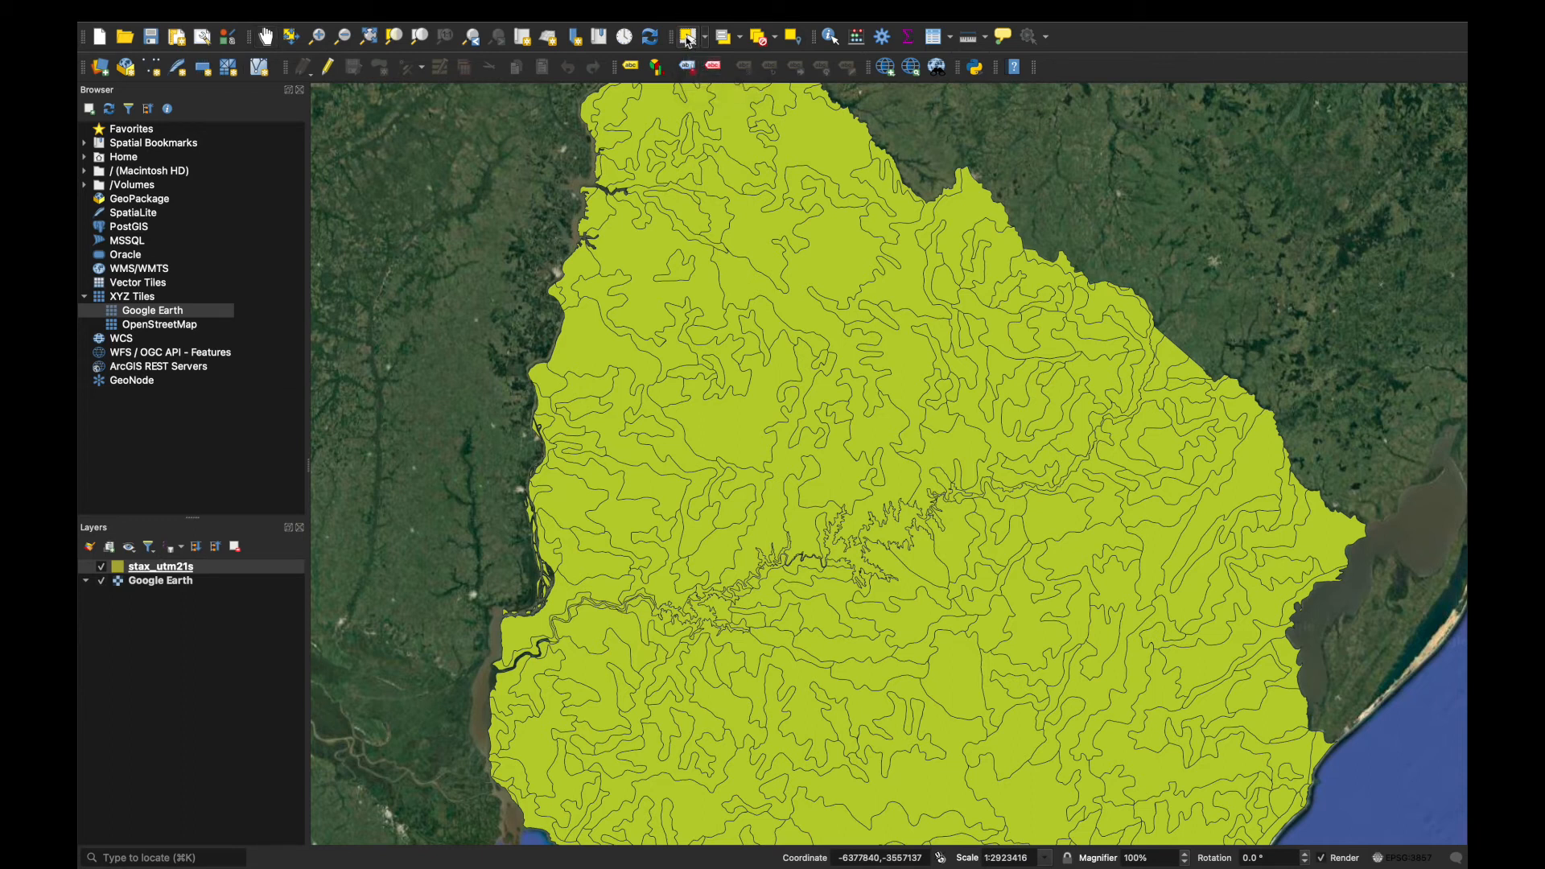
{"action": "left_click", "coordinate": [689, 38]}
{"action": "left_click", "coordinate": [747, 443]}
{"action": "left_click", "coordinate": [829, 456]}
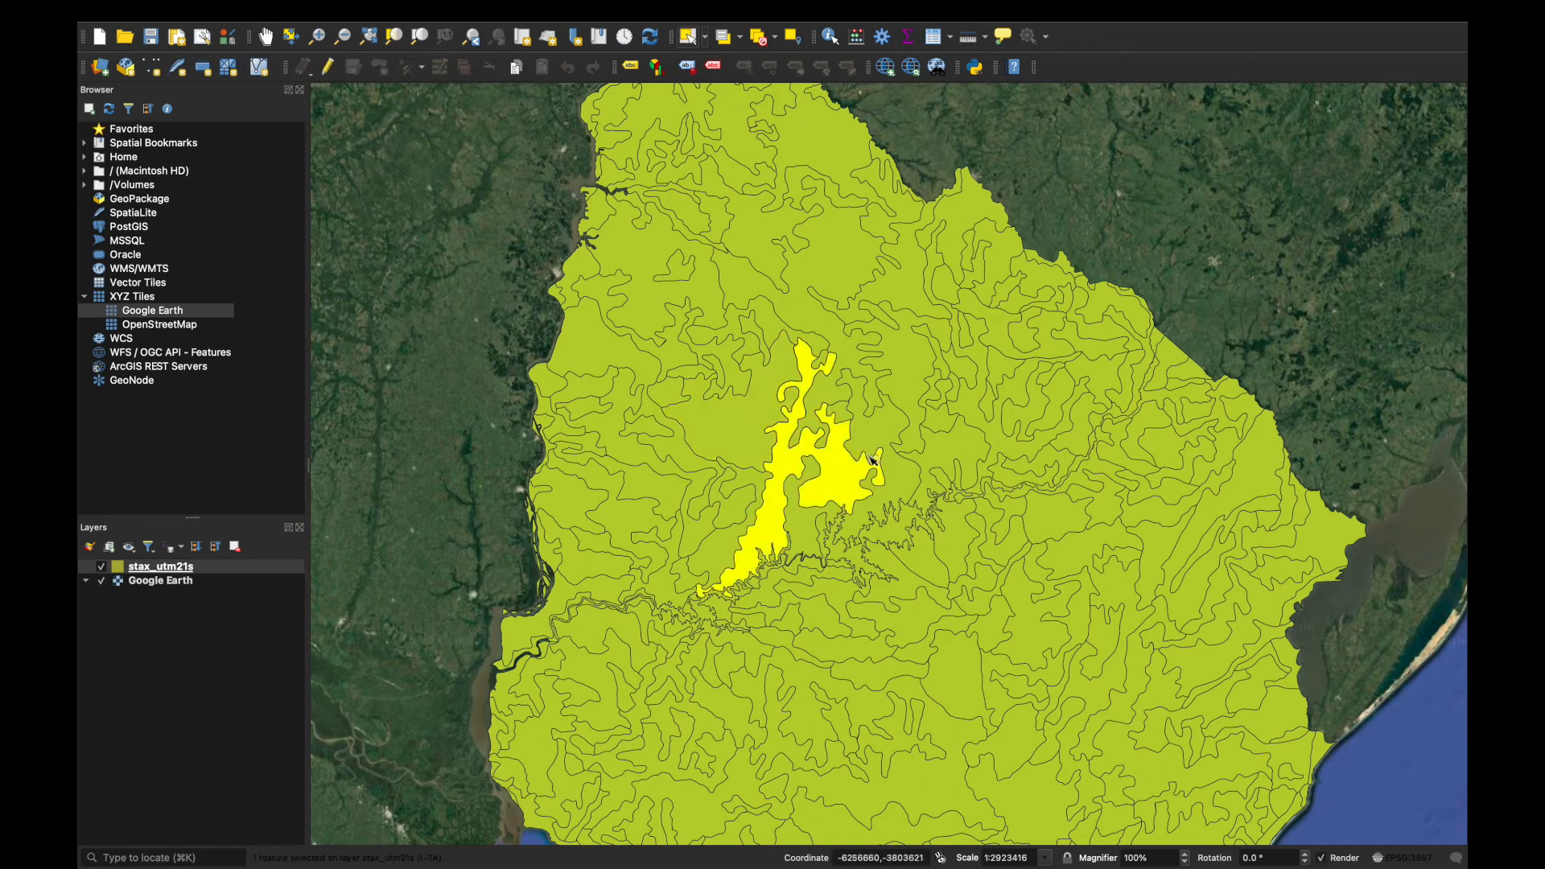
{"action": "left_click", "coordinate": [799, 255]}
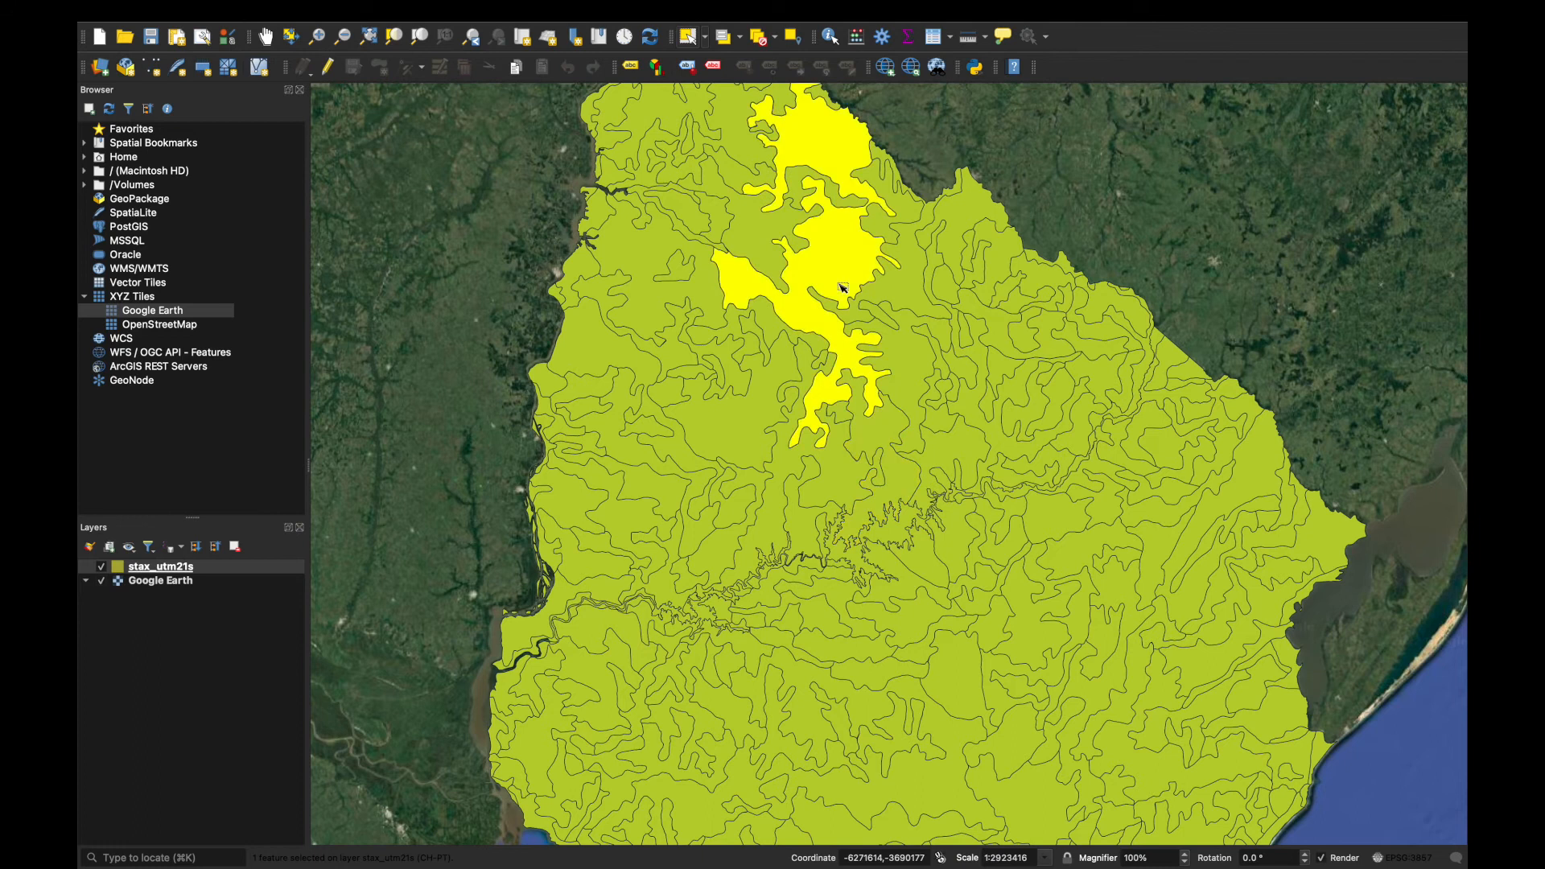
{"action": "left_click", "coordinate": [737, 234]}
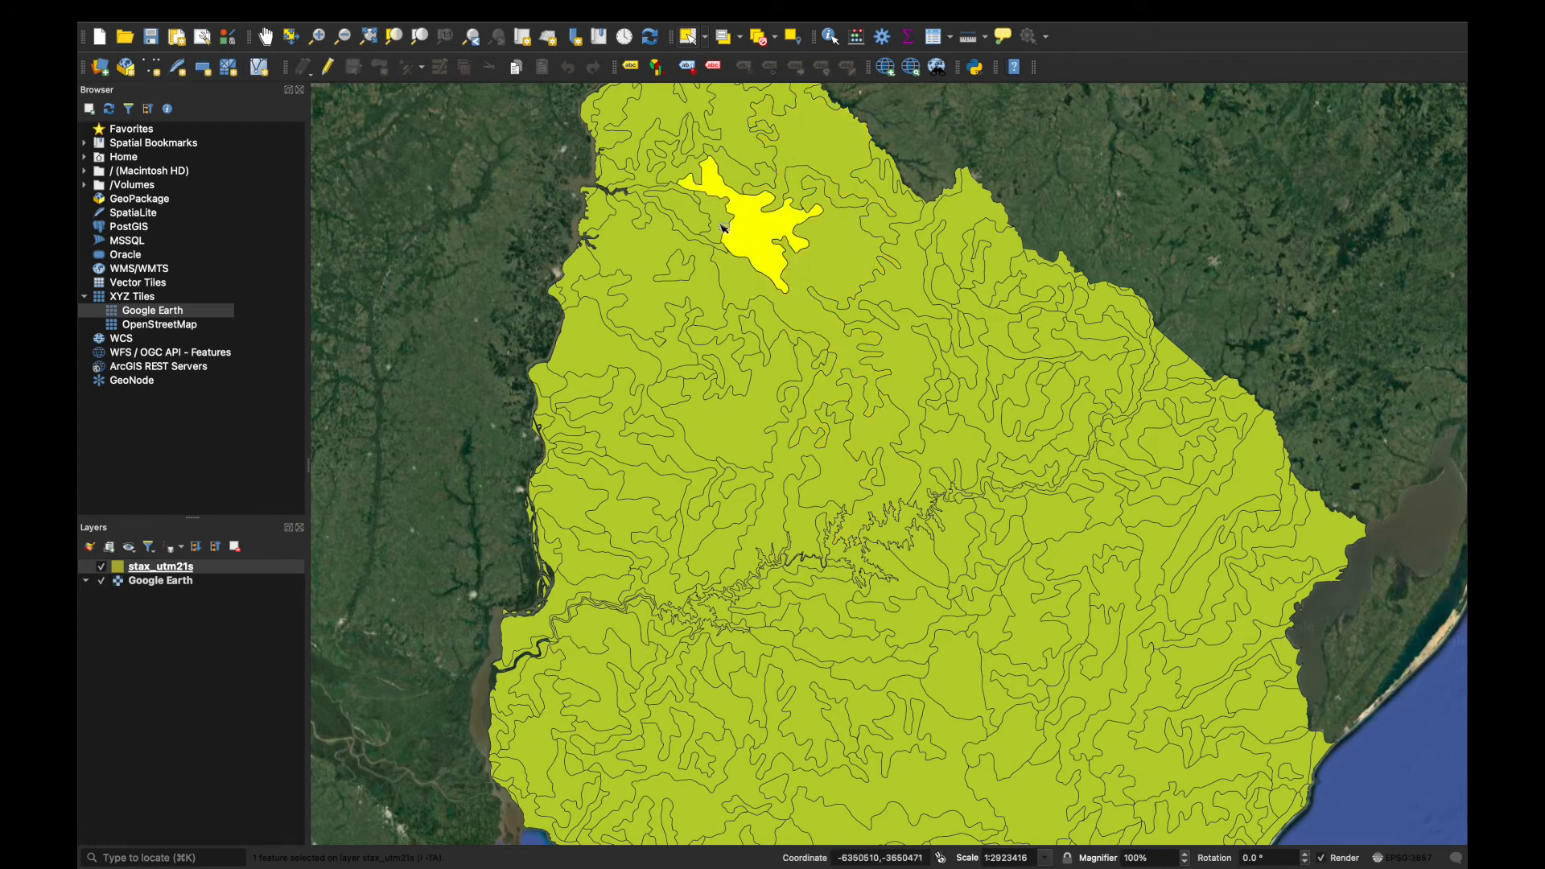
{"action": "left_click", "coordinate": [697, 222]}
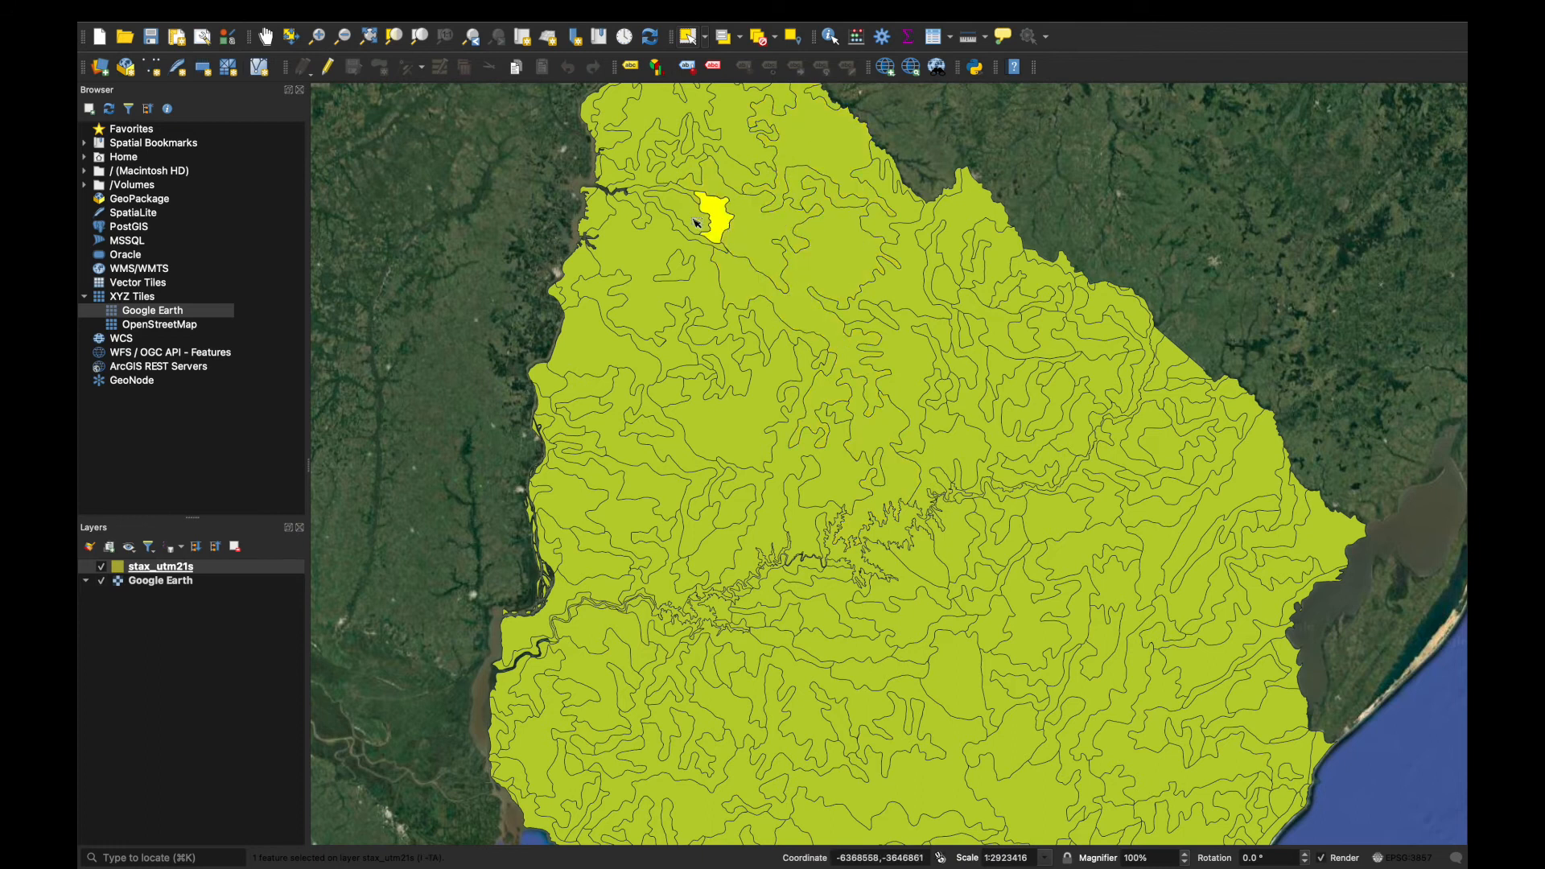
{"action": "left_click", "coordinate": [969, 543]}
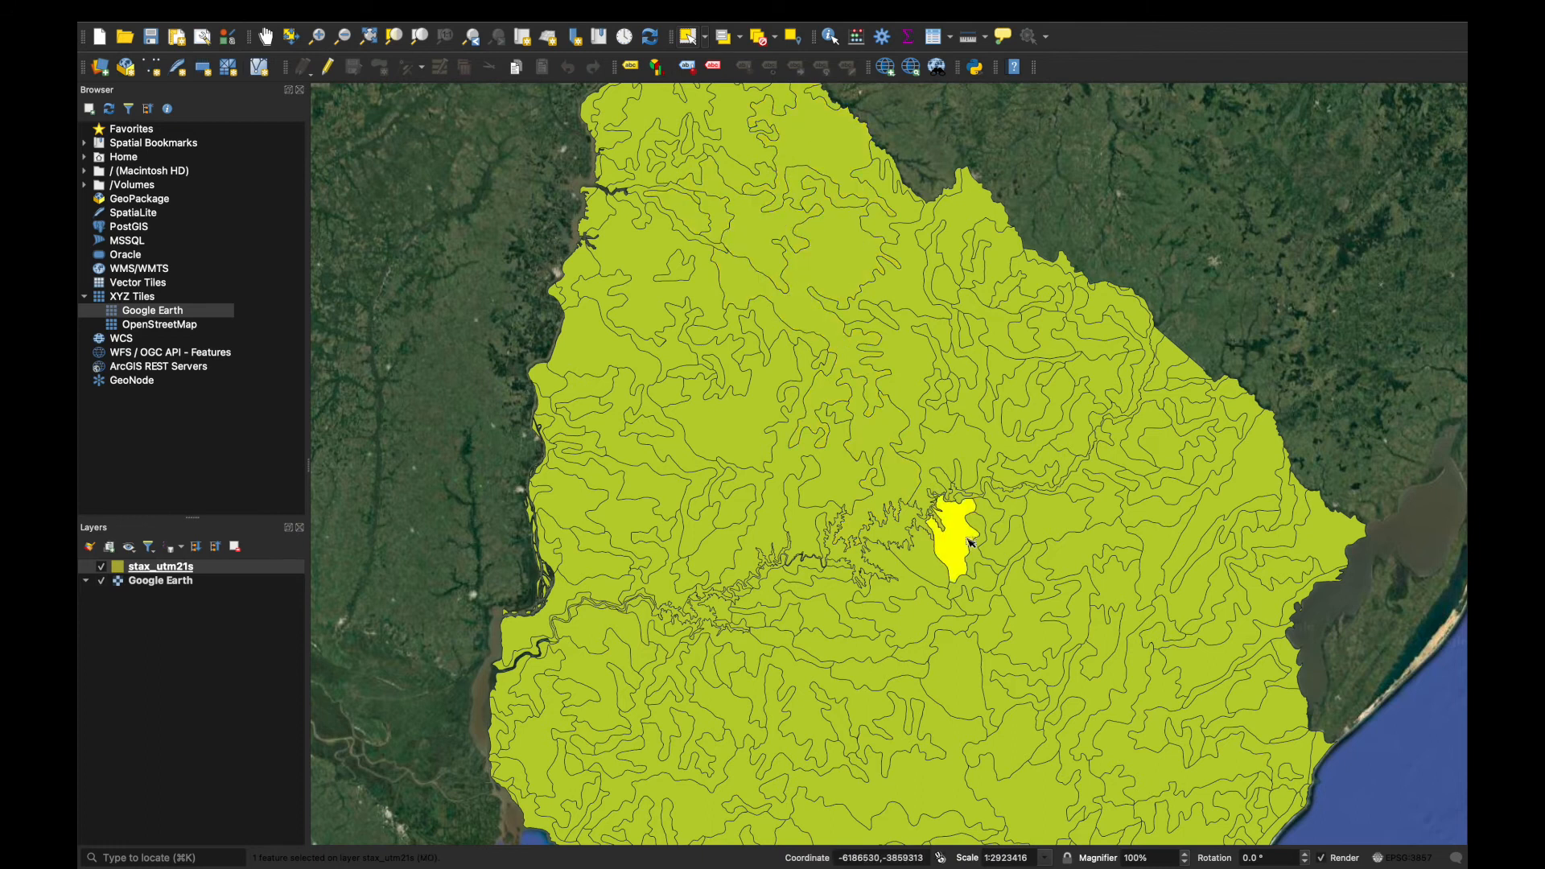
Select a small soil polygon northwest of the central river and add the larger polygon just north of it to the selection.
{"action": "left_click", "coordinate": [761, 535]}
{"action": "left_click", "coordinate": [735, 494]}
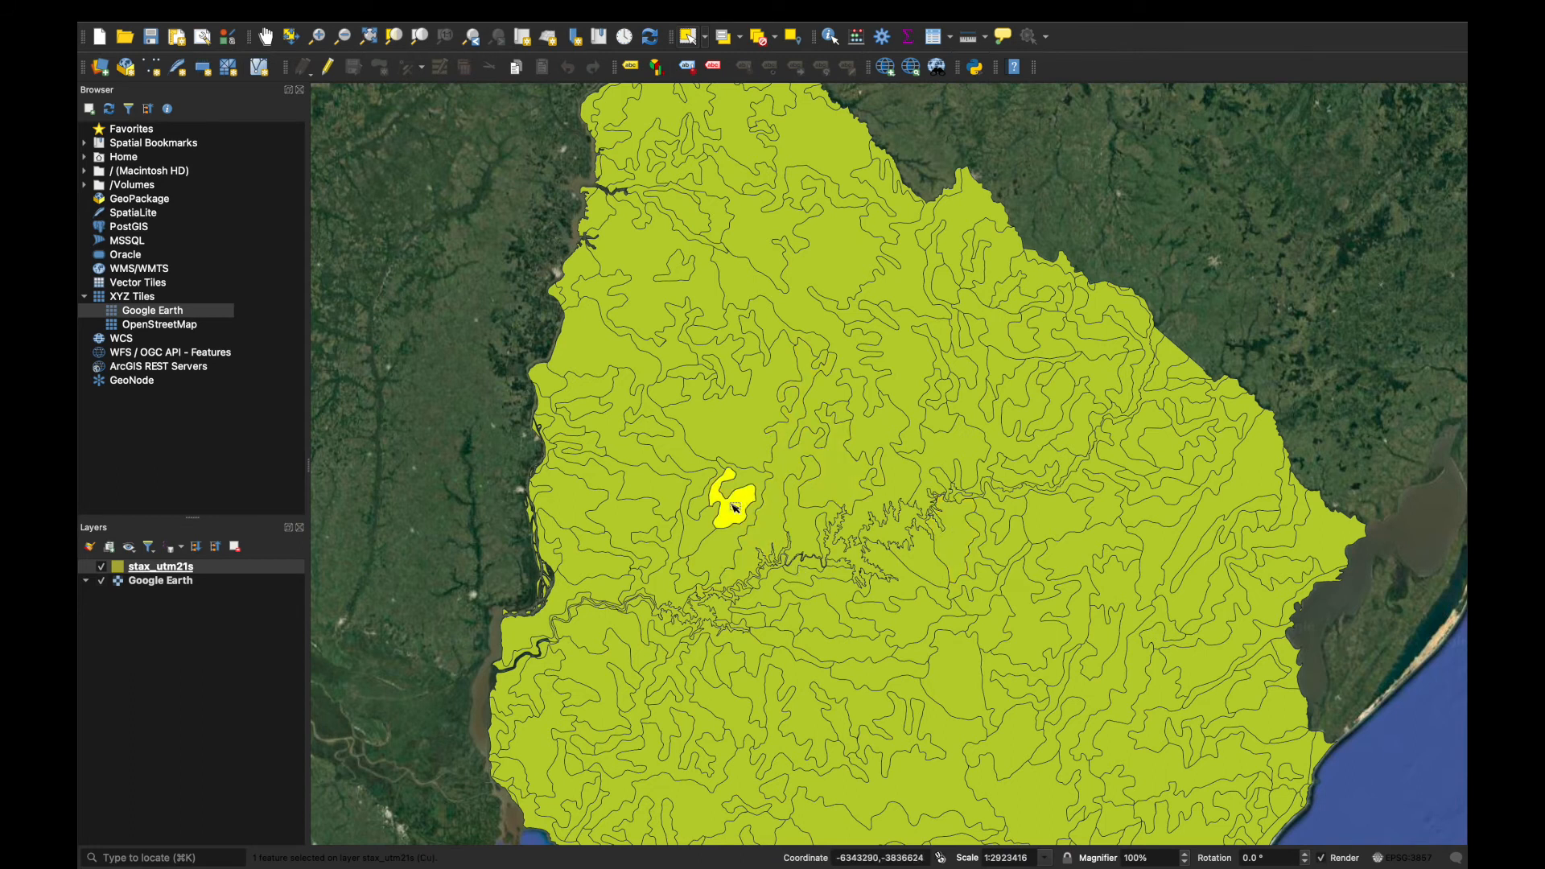
{"action": "left_click", "coordinate": [753, 447], "text": "shift"}
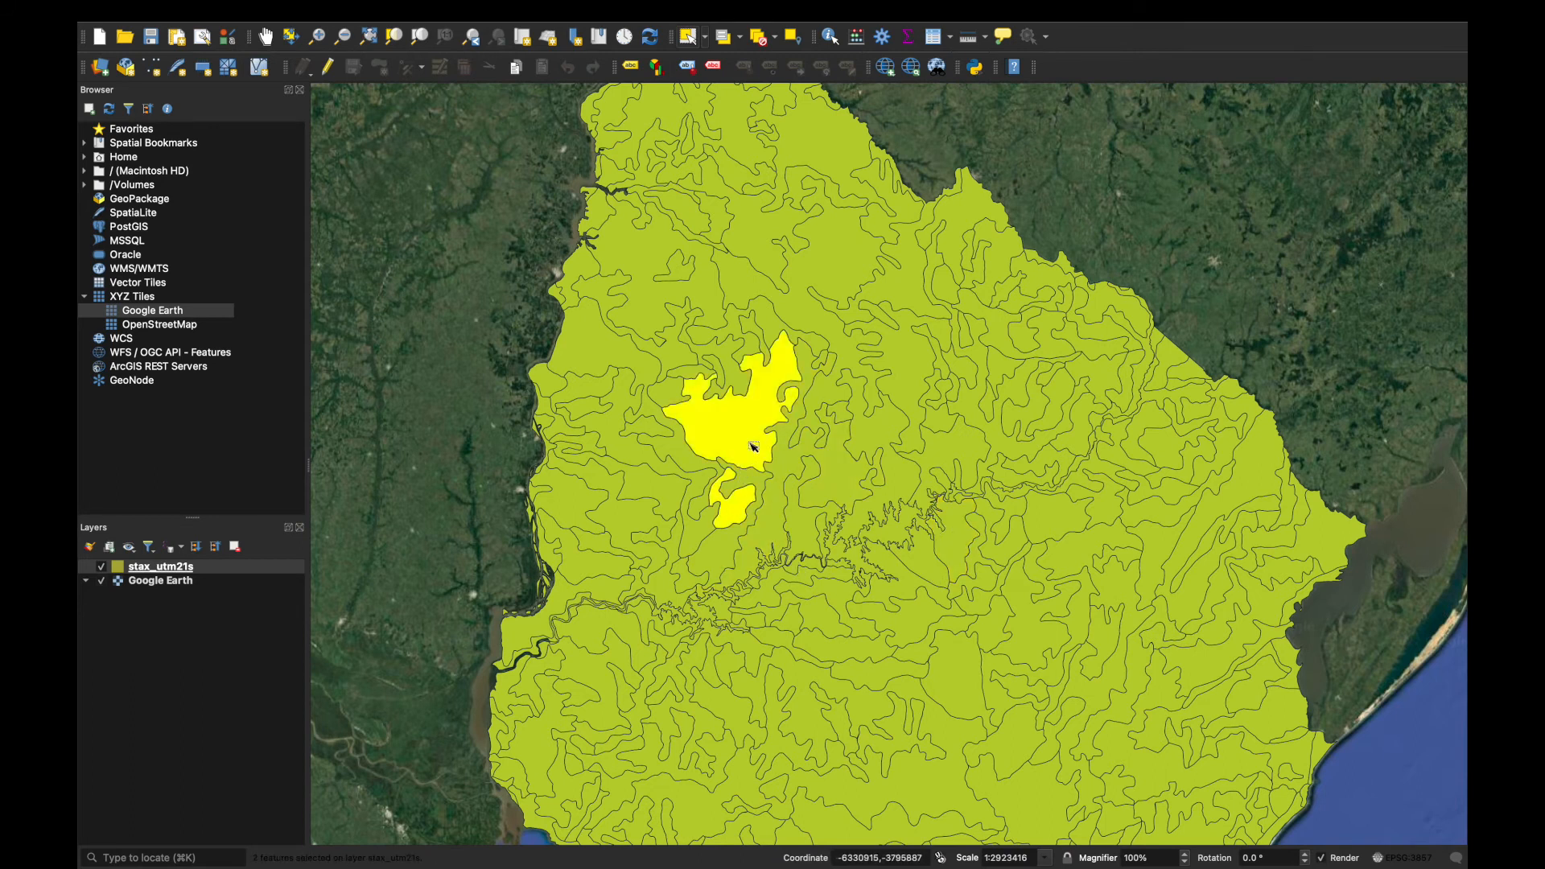
Add the adjoining southern soil polygon to the selection, and replace the selection with the long branching polygon just east of it.
{"action": "left_click", "coordinate": [747, 481], "text": "shift"}
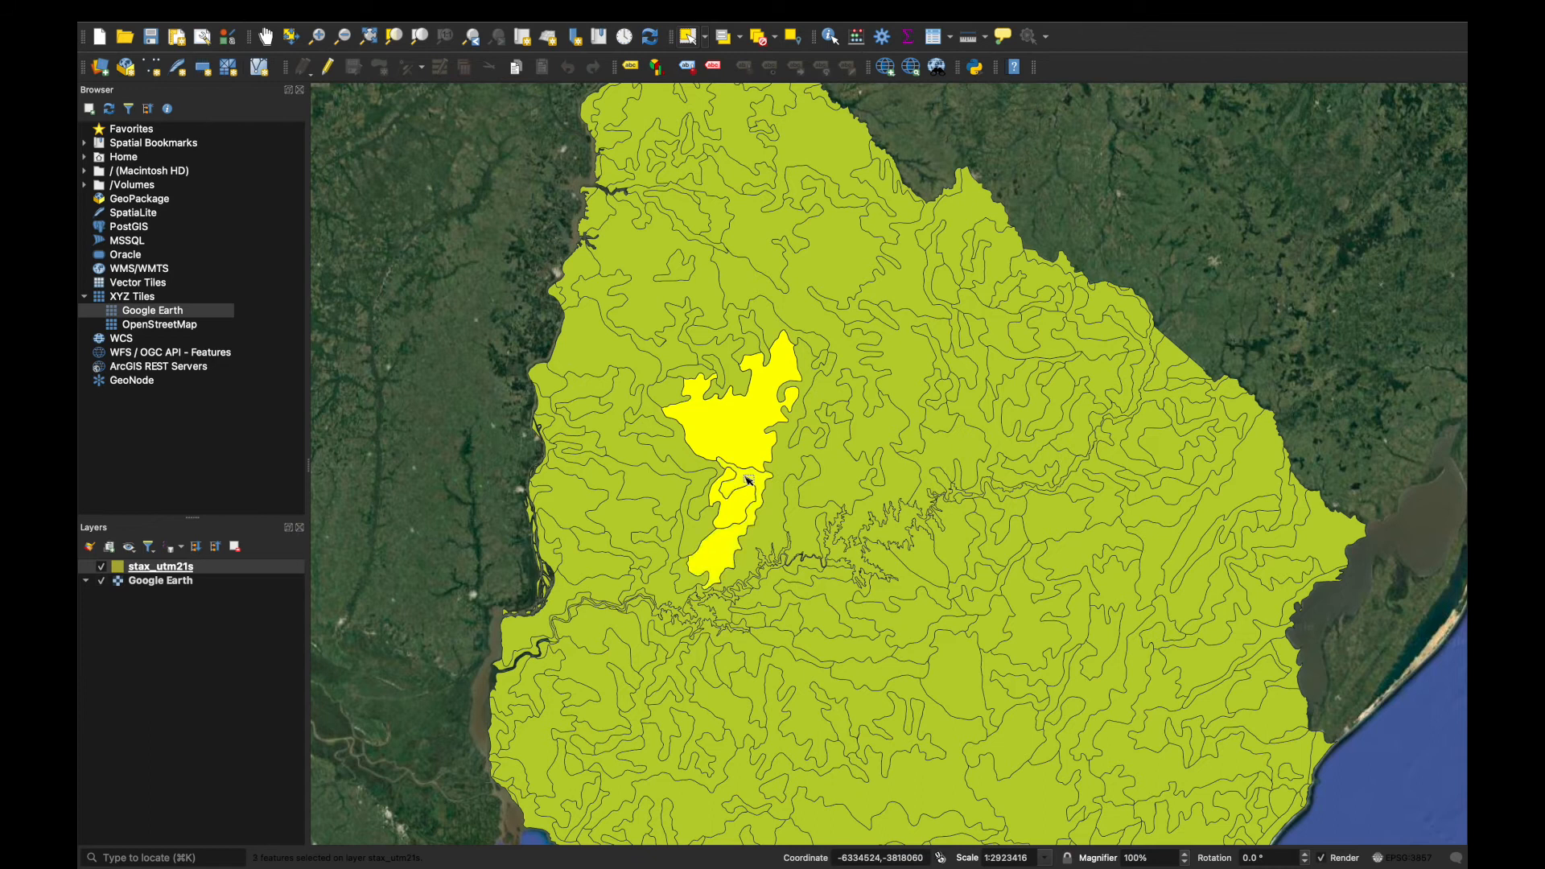
{"action": "left_click", "coordinate": [695, 467], "text": "shift"}
{"action": "left_click", "coordinate": [768, 512]}
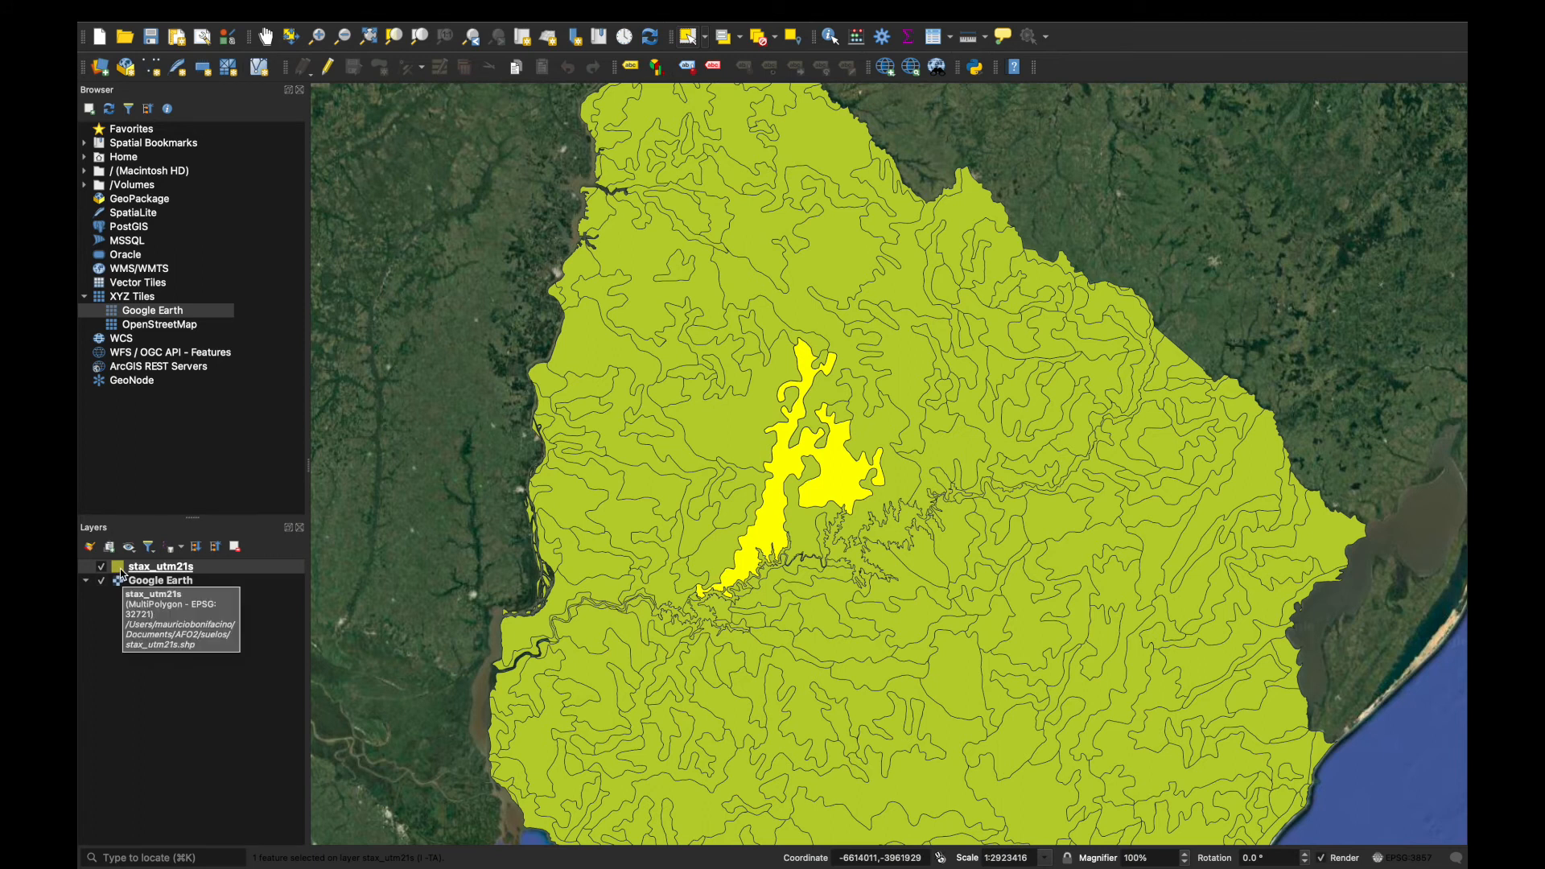
Hide the stax_utm21s layer to reveal the satellite imagery and show it again.
{"action": "left_click", "coordinate": [174, 585]}
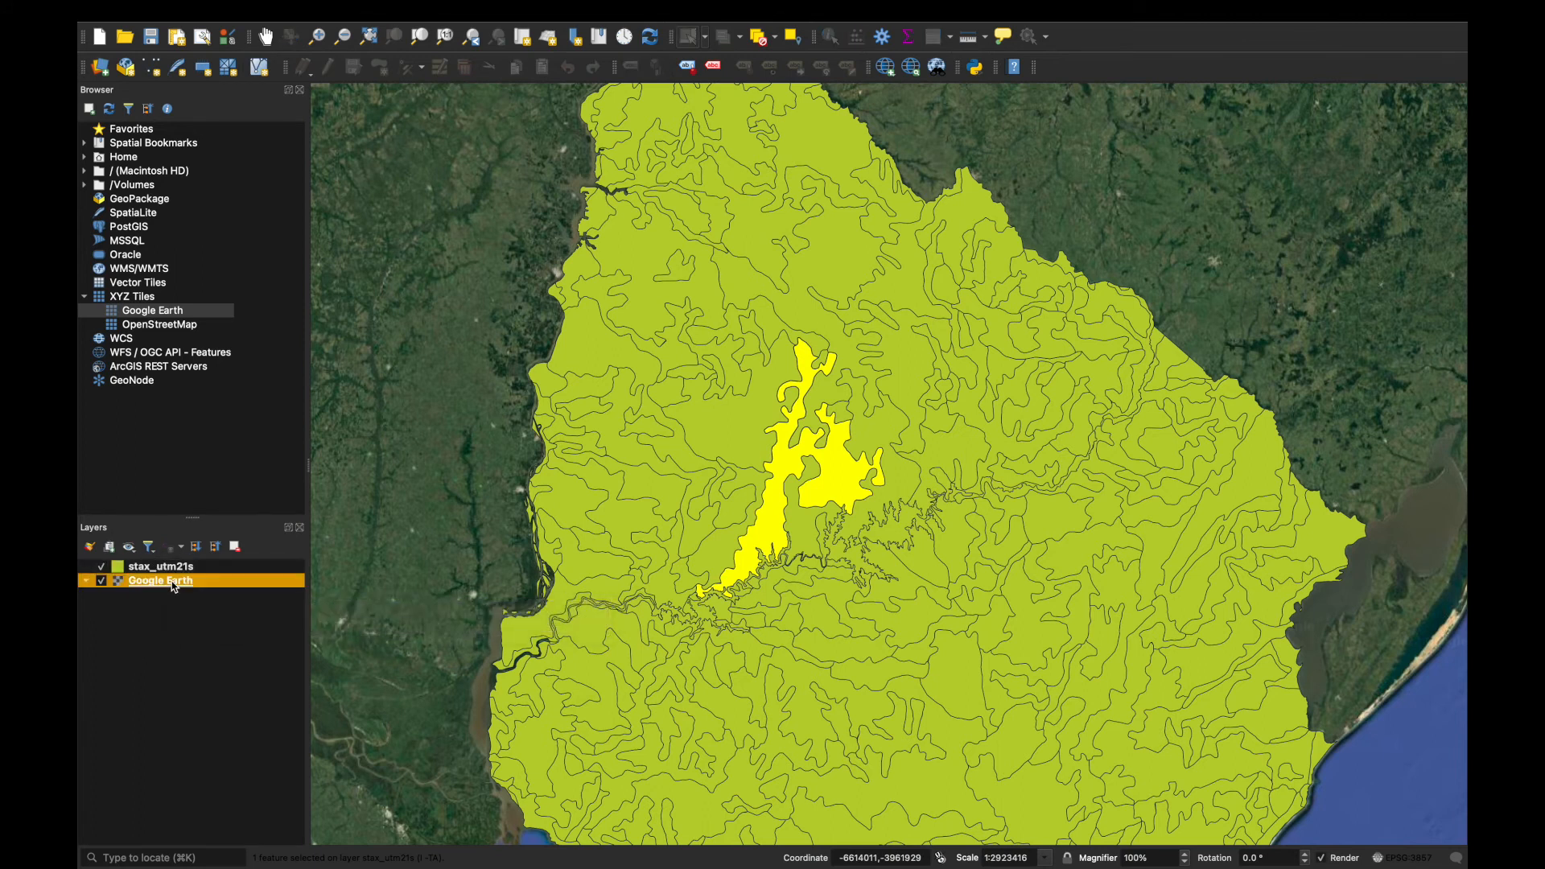
{"action": "left_click", "coordinate": [171, 569]}
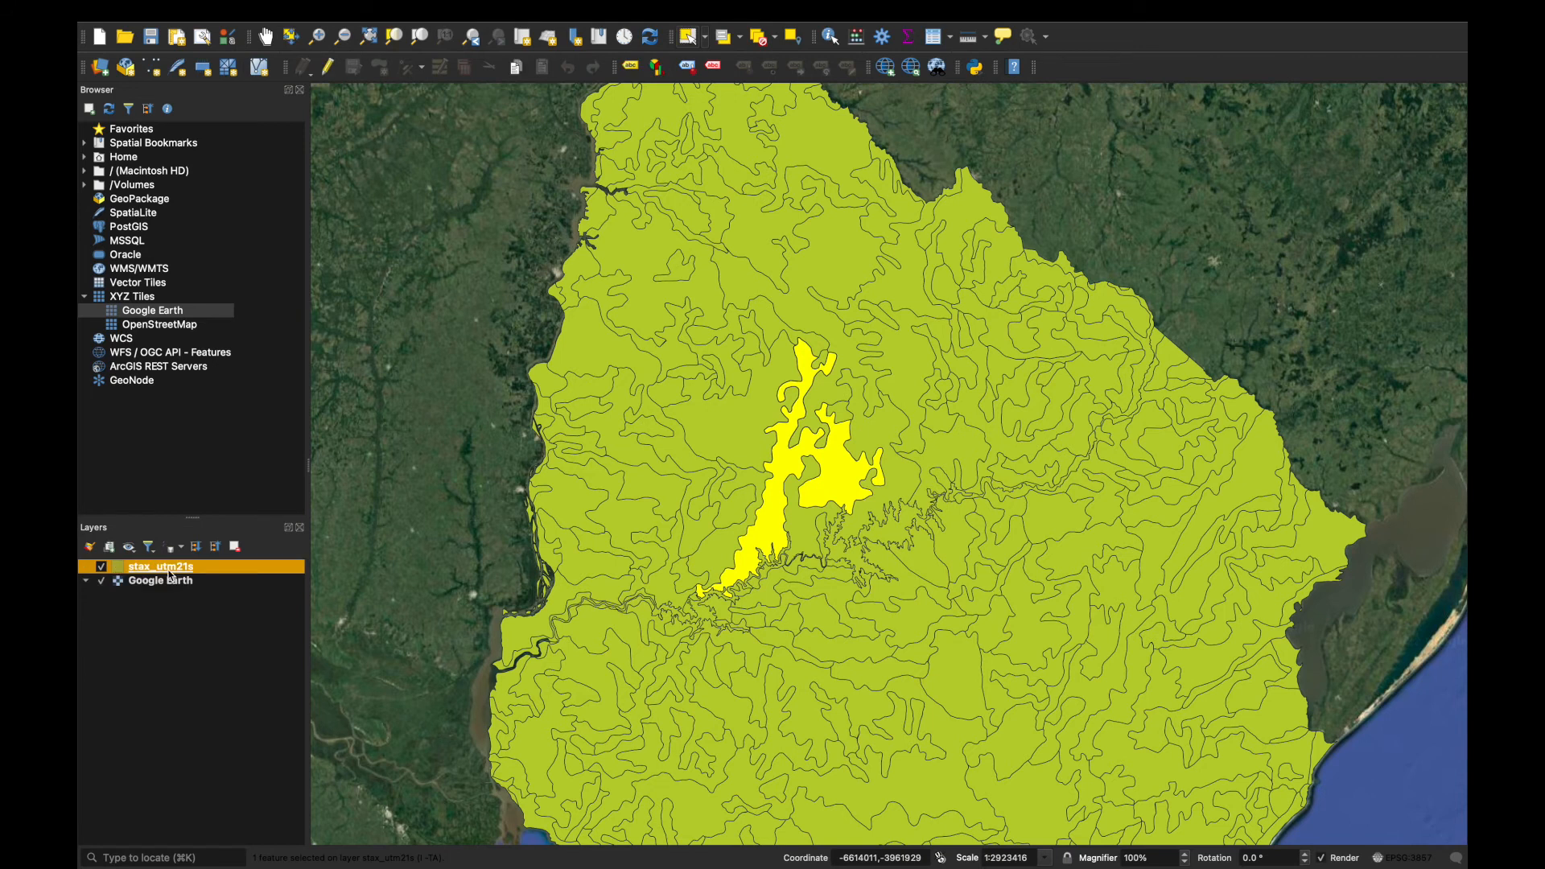
{"action": "left_click", "coordinate": [101, 568]}
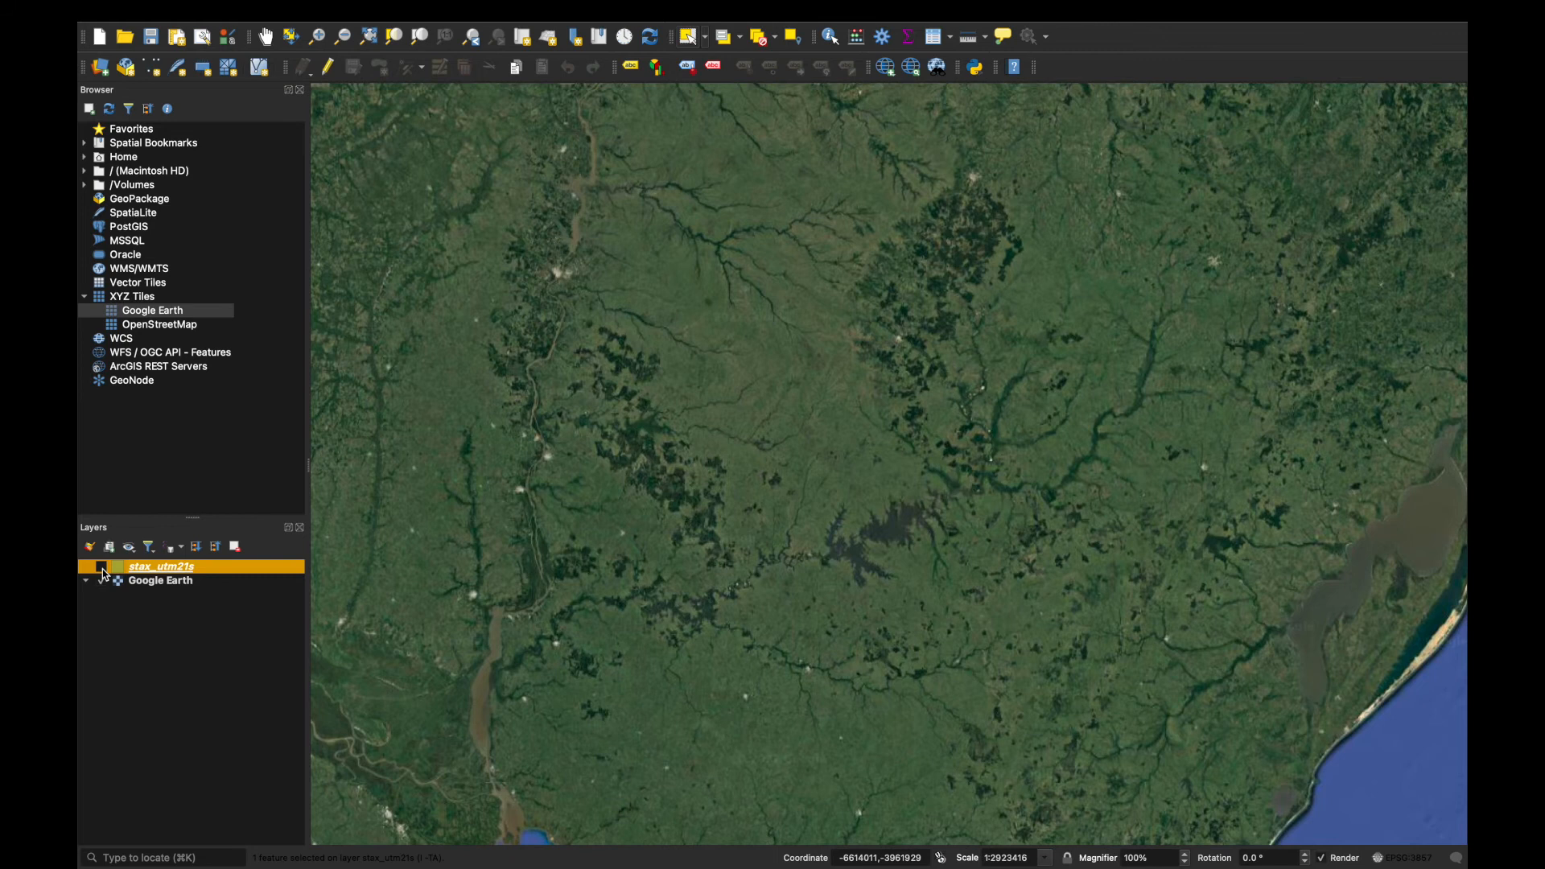
{"action": "left_click", "coordinate": [101, 568]}
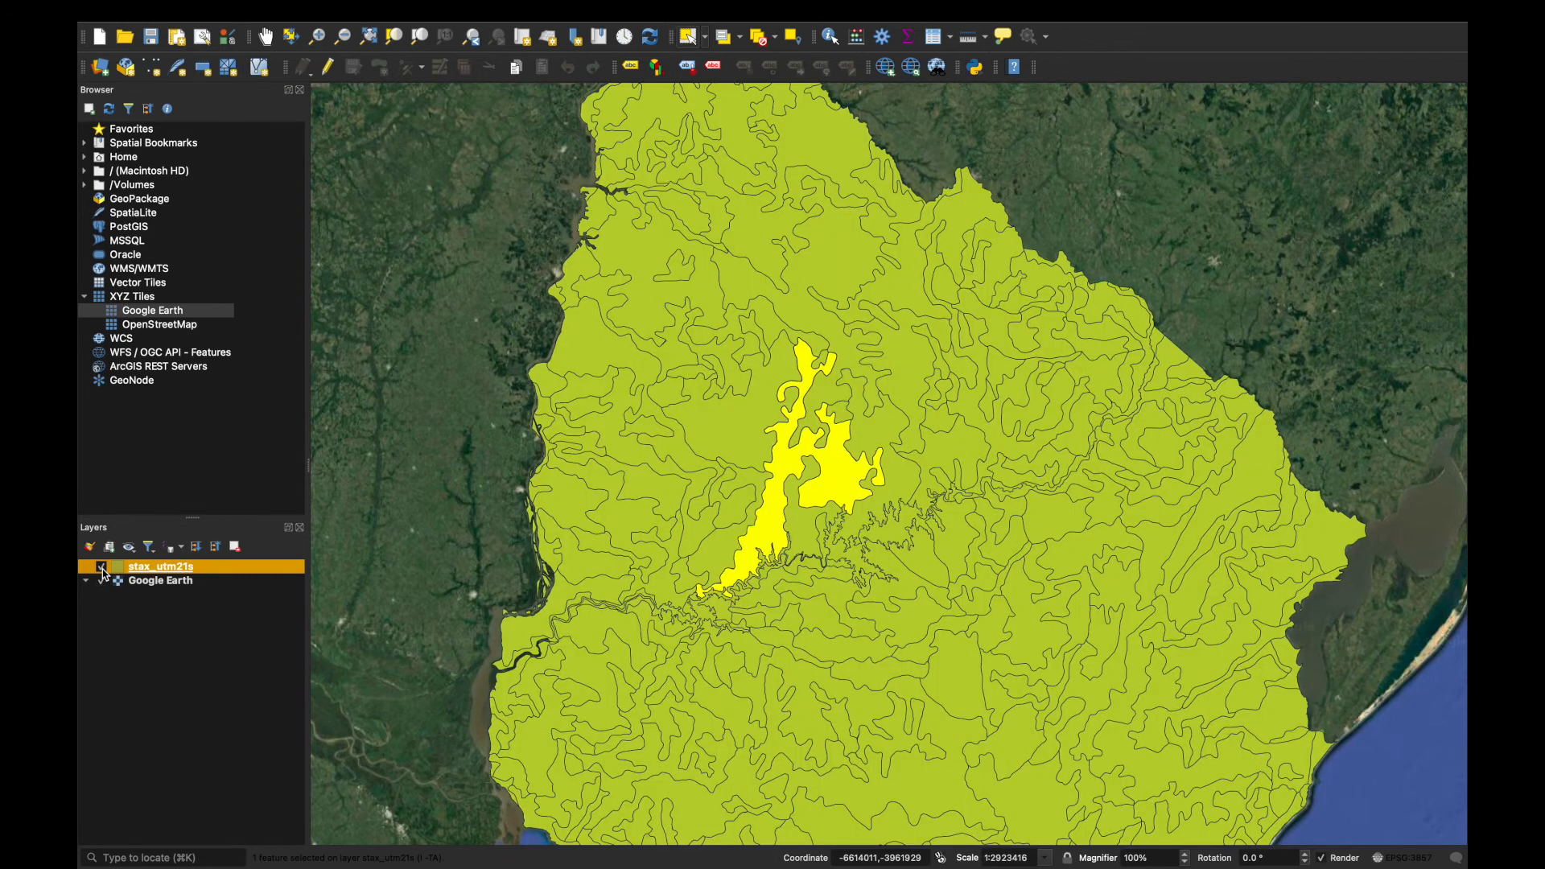
Move the Google Earth layer above stax_utm21s in the layer order.
{"action": "left_click", "coordinate": [161, 583]}
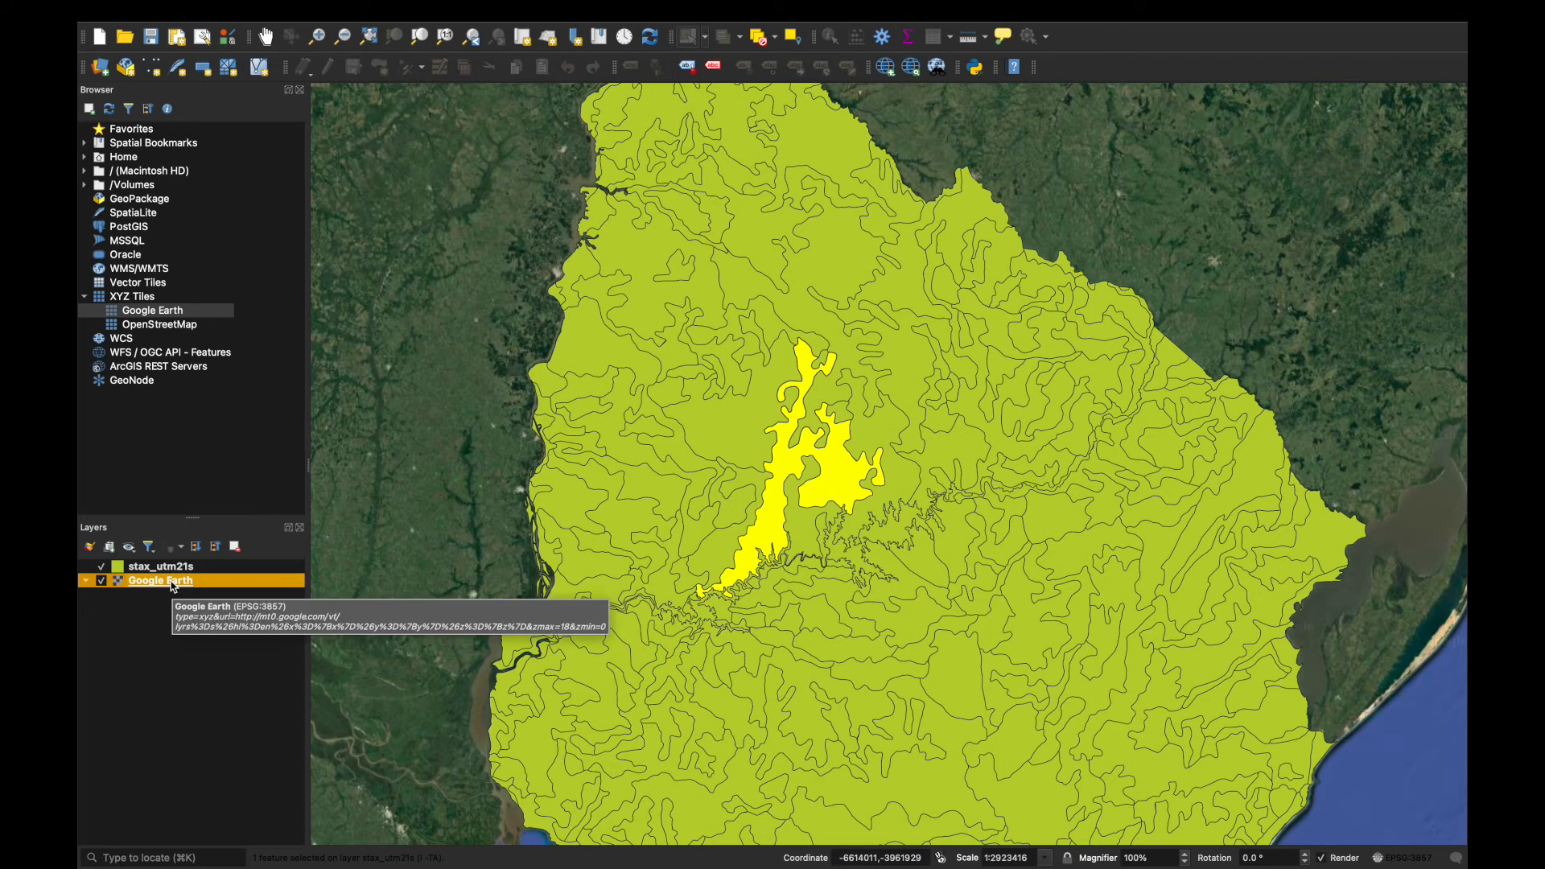
{"action": "left_click", "coordinate": [165, 613]}
{"action": "left_click", "coordinate": [161, 585]}
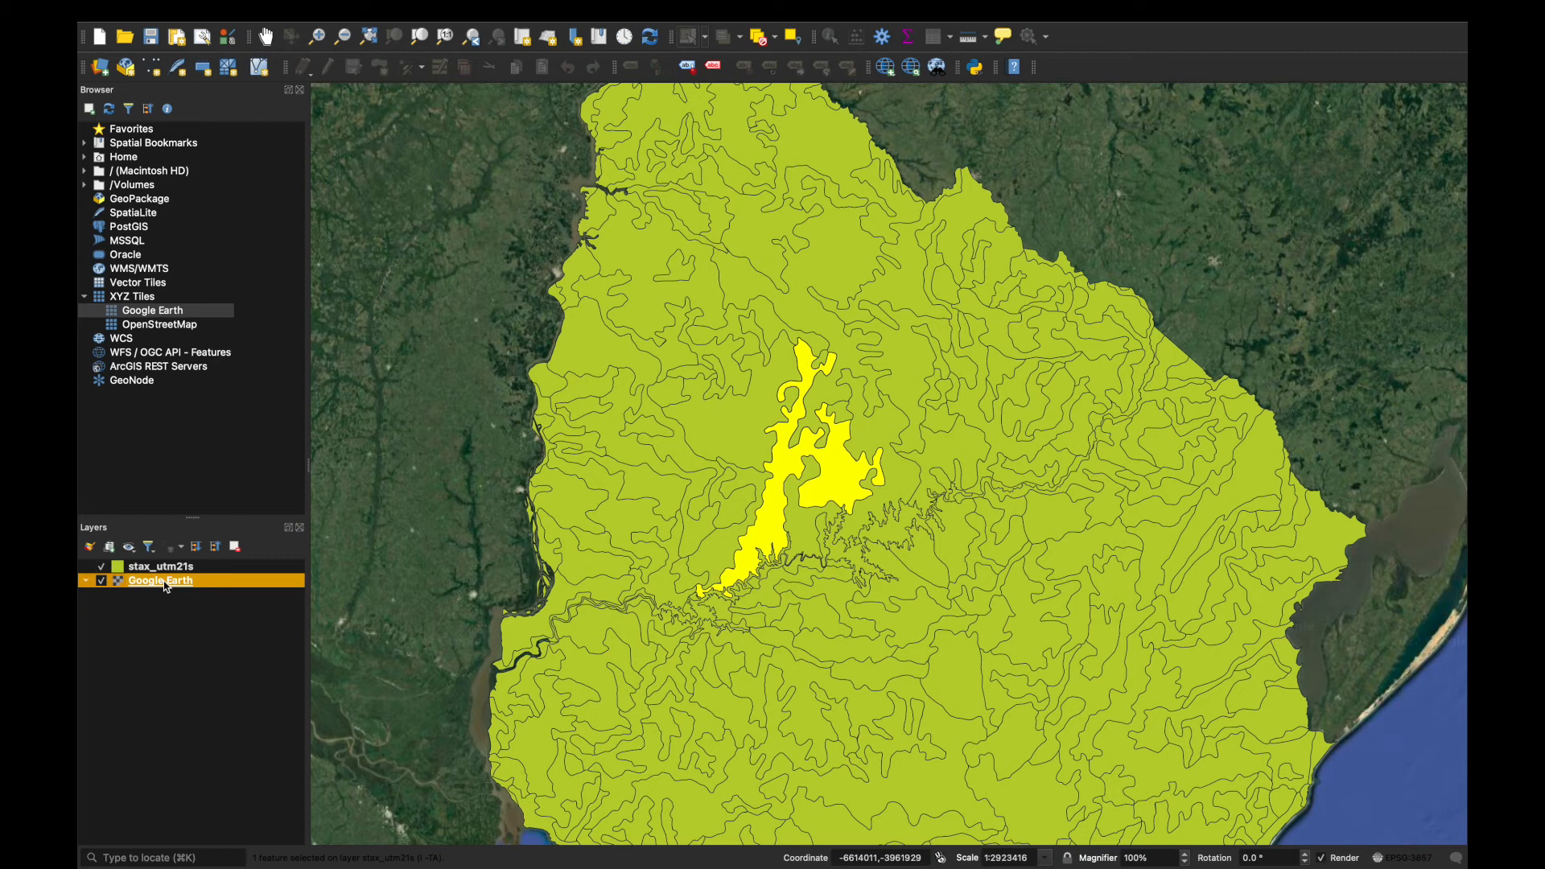
{"action": "left_click_drag", "start_coordinate": [164, 582], "coordinate": [147, 564]}
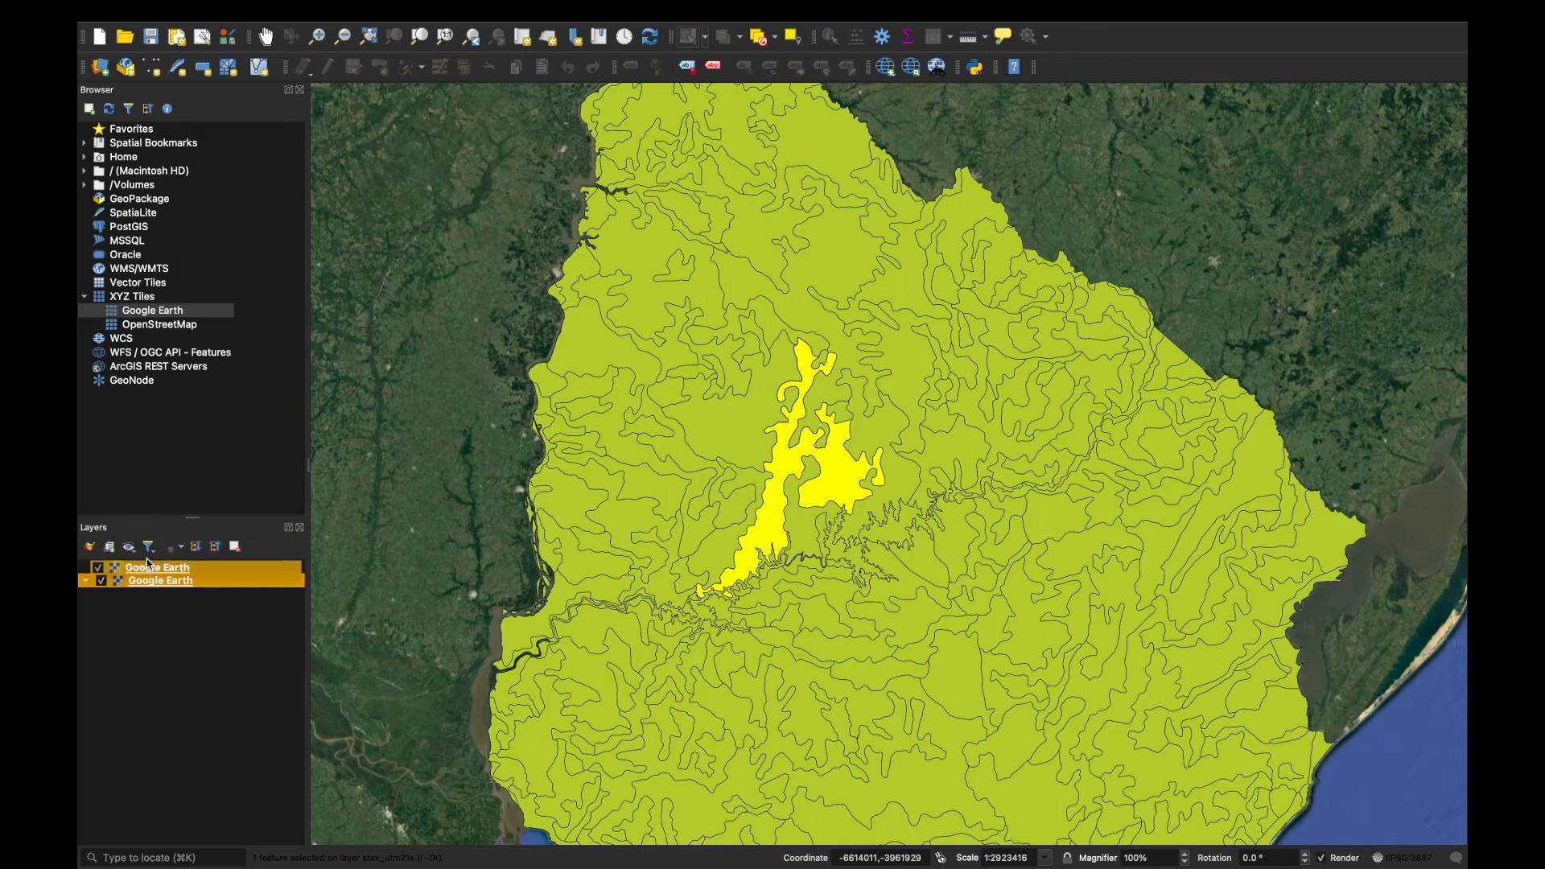
{"action": "left_click_drag", "start_coordinate": [158, 581], "coordinate": [145, 567]}
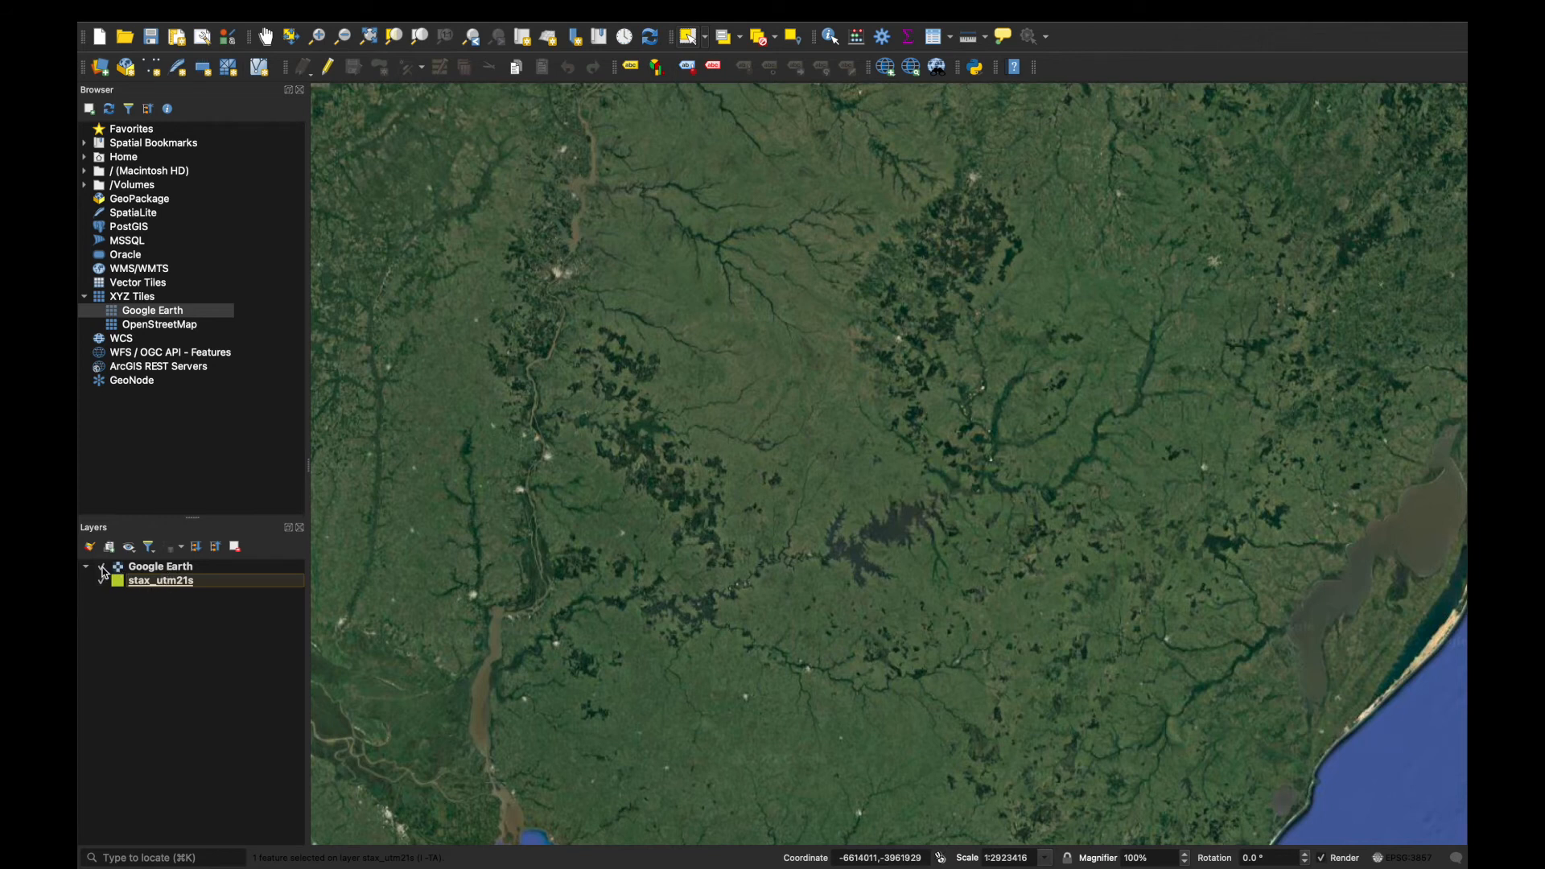
Switch the Google Earth layer off and on again, and move stax_utm21s to the top of the layer order.
{"action": "left_click", "coordinate": [103, 568]}
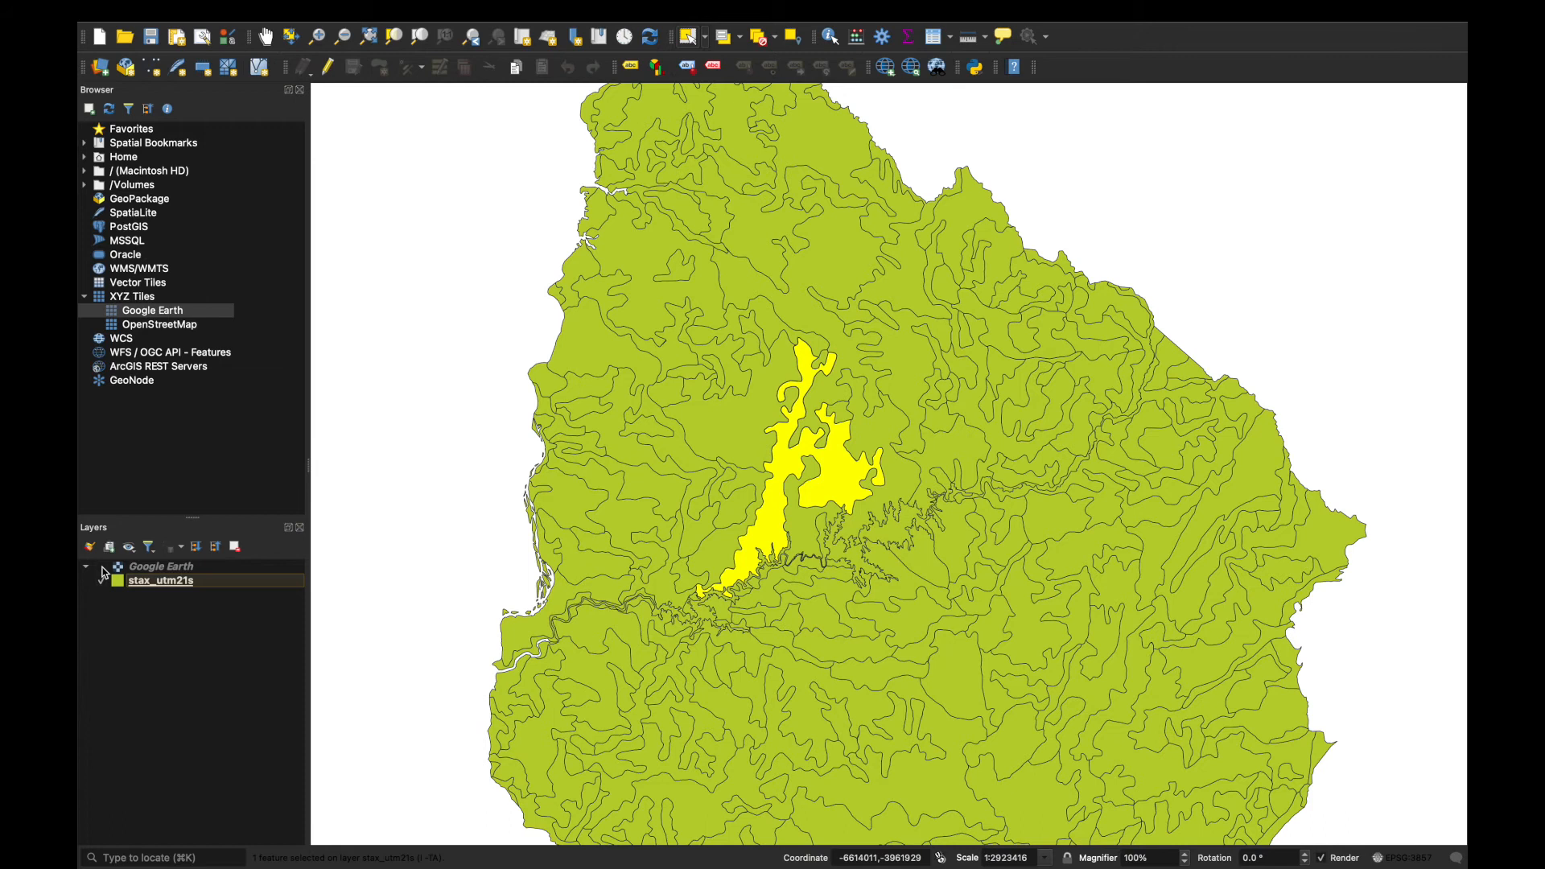
{"action": "left_click", "coordinate": [102, 568]}
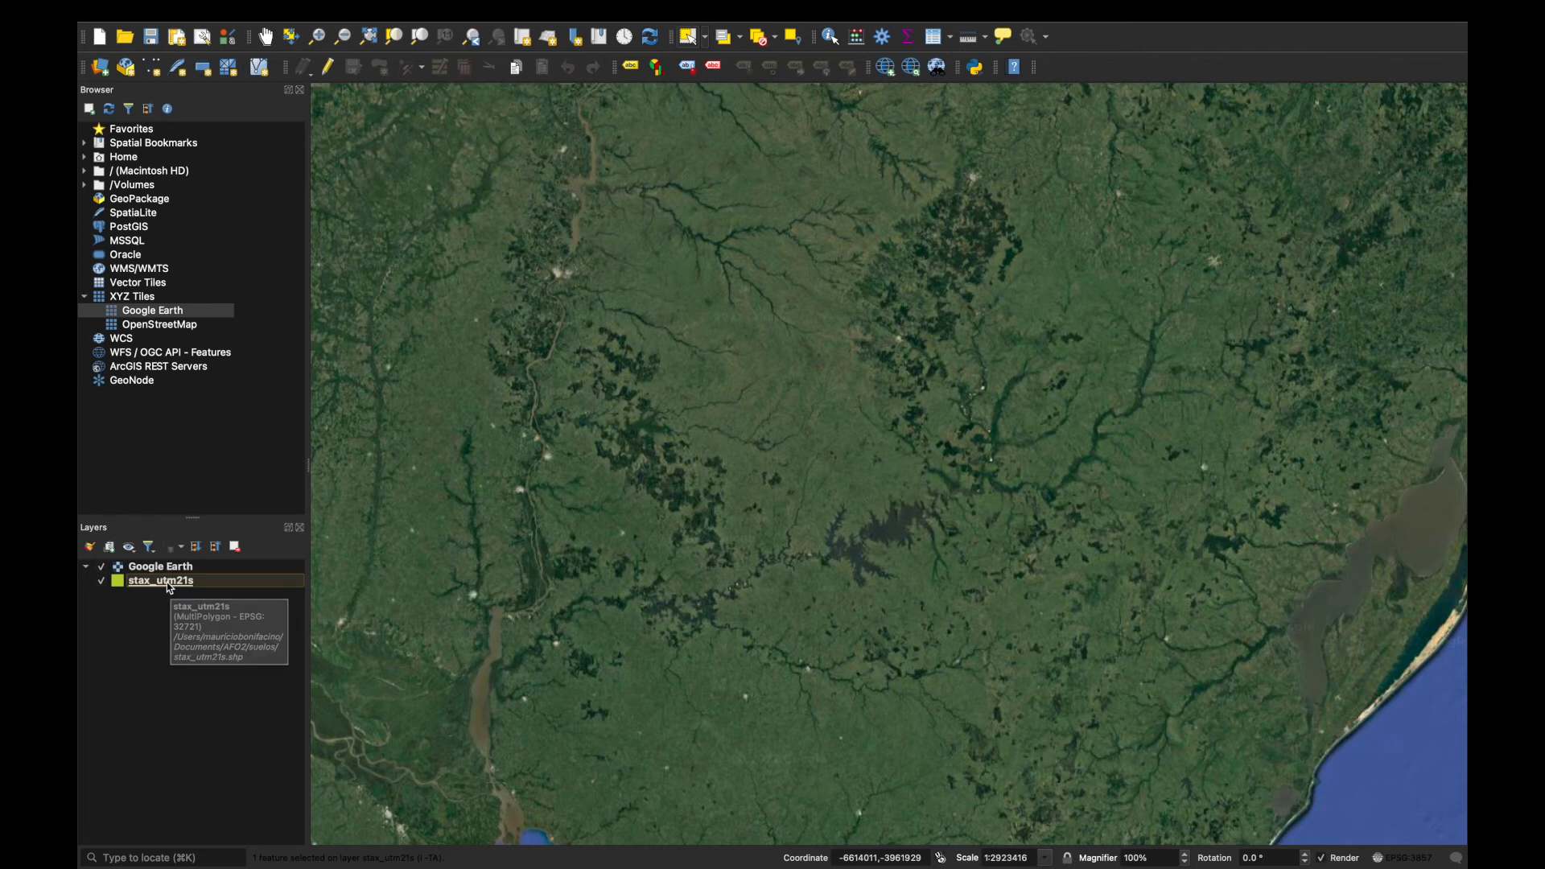
{"action": "right_click", "coordinate": [167, 583]}
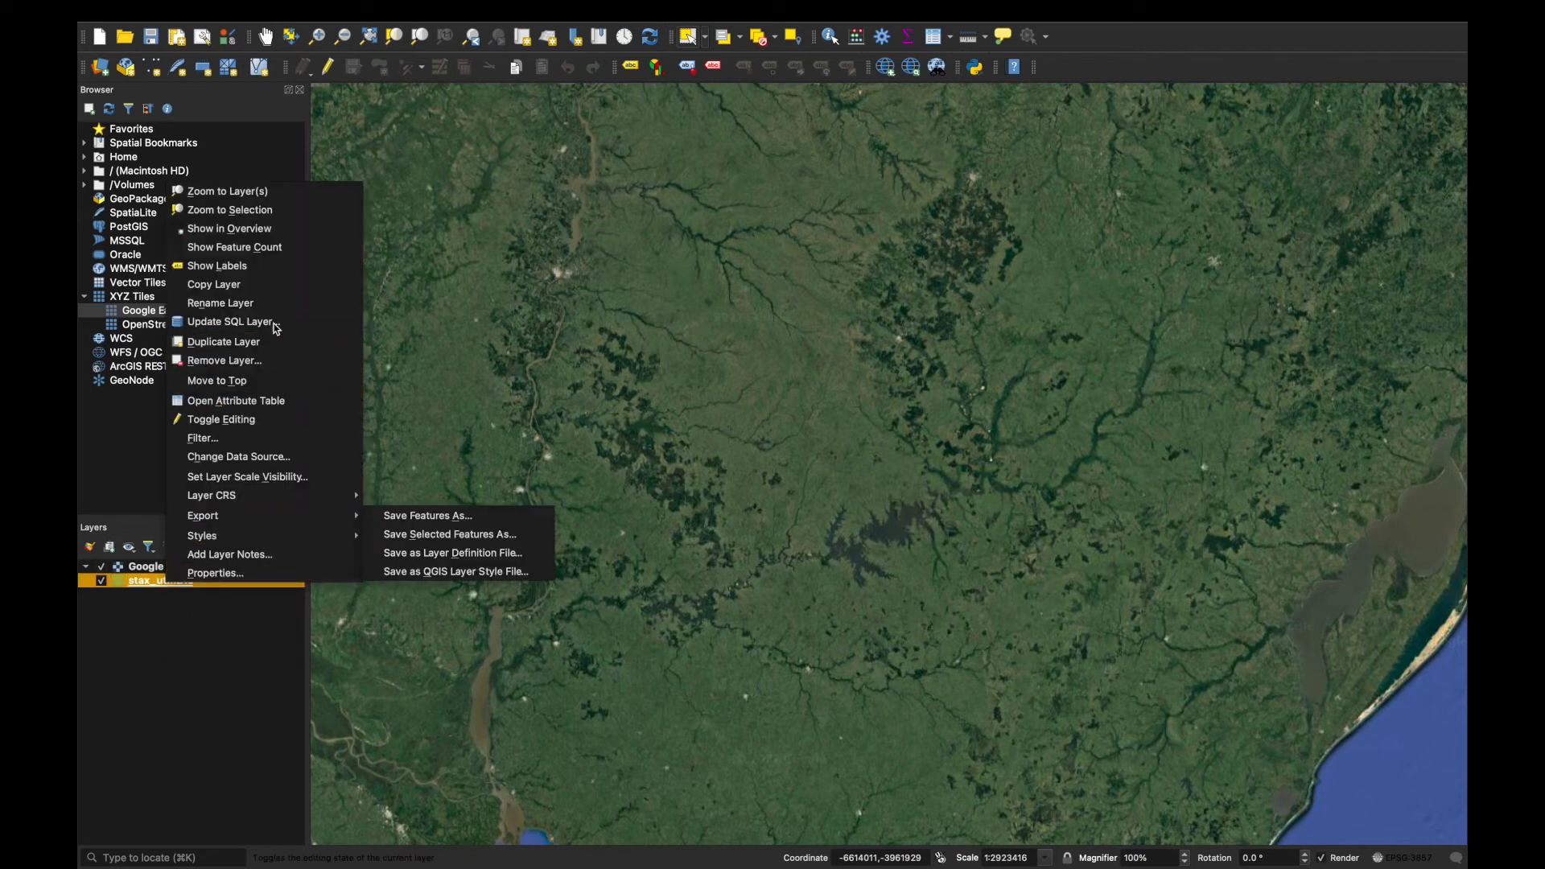
{"action": "left_click", "coordinate": [239, 383]}
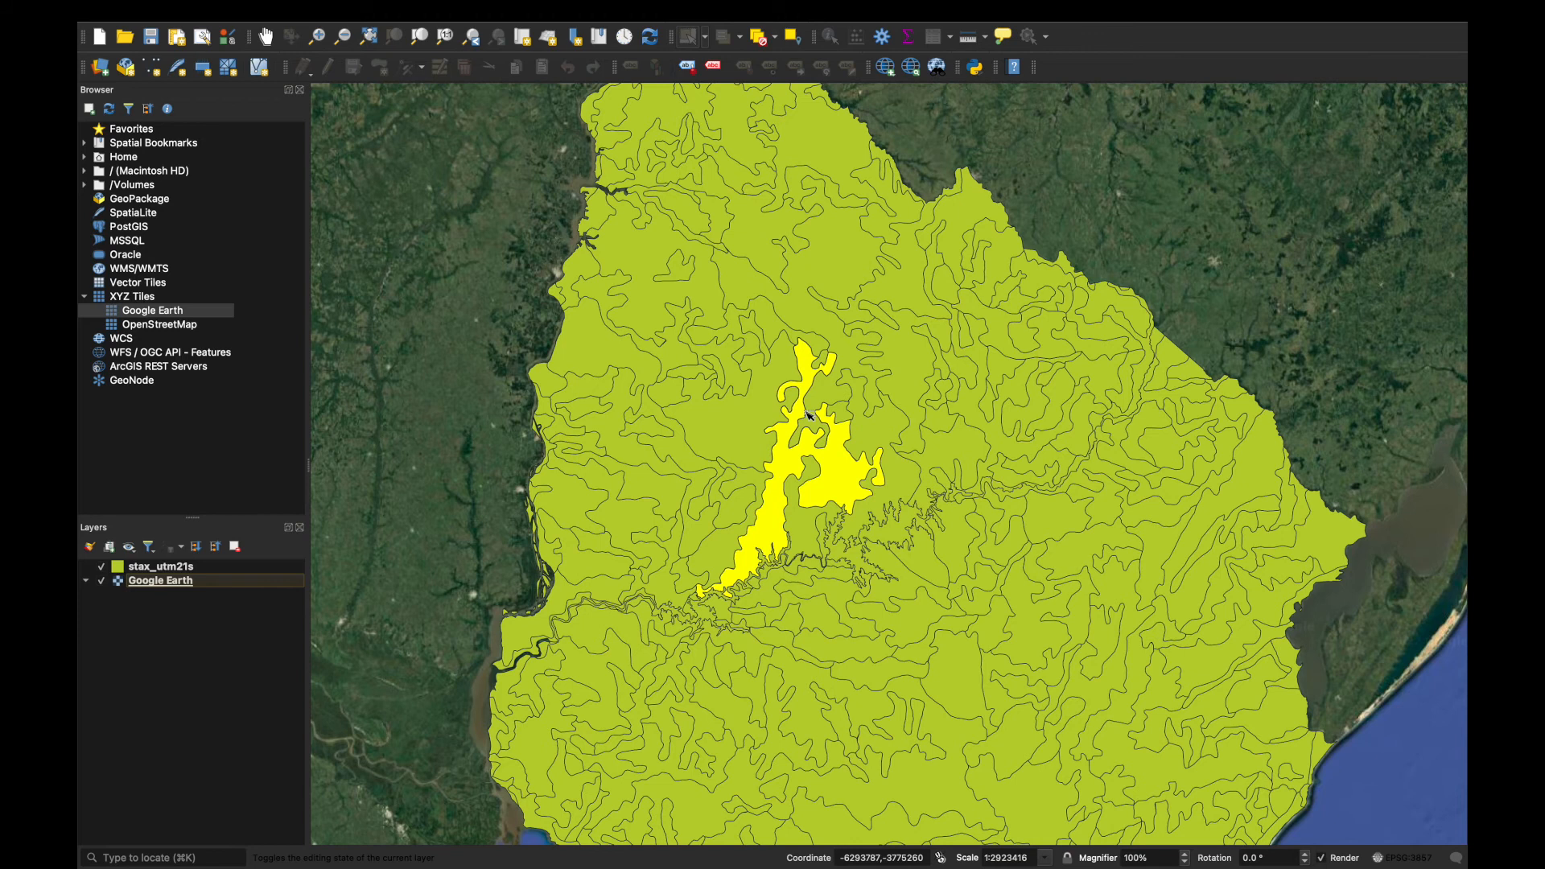
Zoom in on the soil polygons northwest of the selected one, and zoom out to the full map extent.
{"action": "left_click", "coordinate": [317, 37]}
{"action": "left_click_drag", "start_coordinate": [717, 298], "coordinate": [792, 373]}
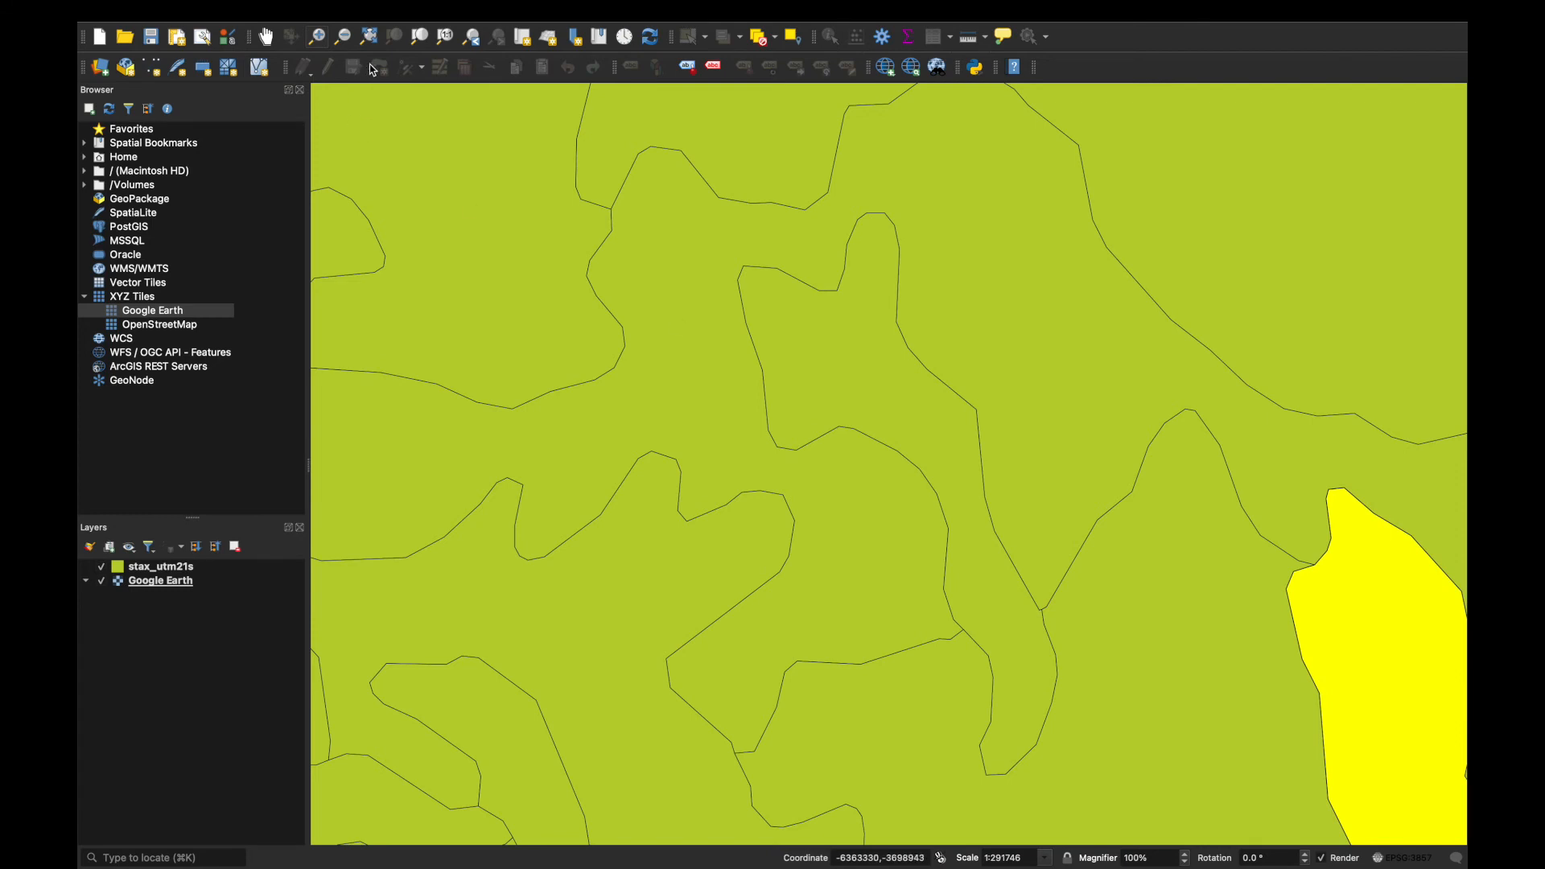
{"action": "left_click", "coordinate": [445, 38]}
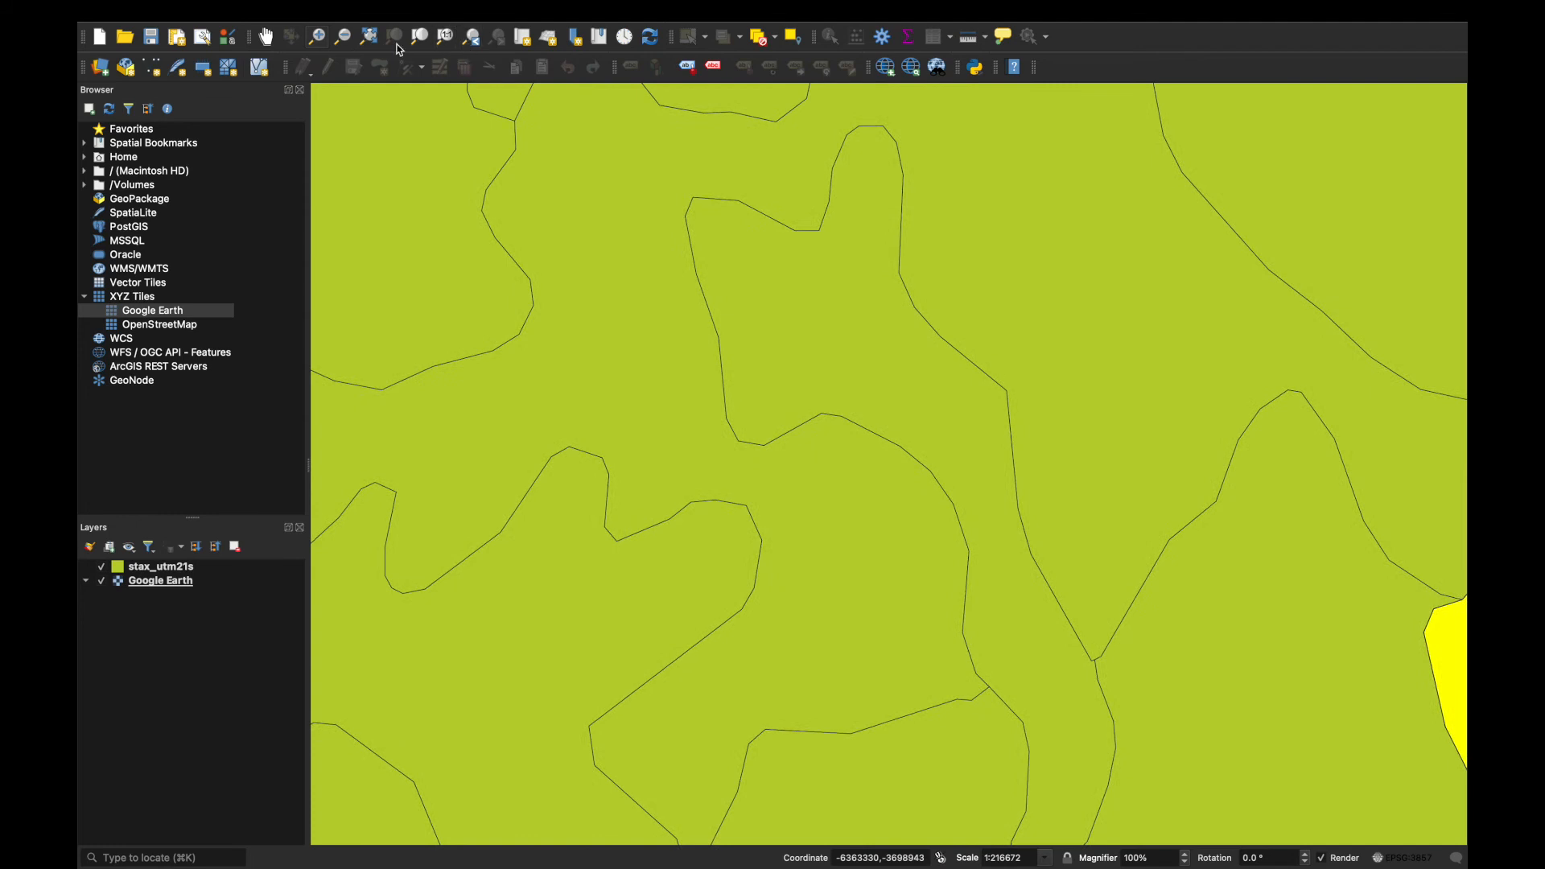
{"action": "left_click", "coordinate": [370, 39]}
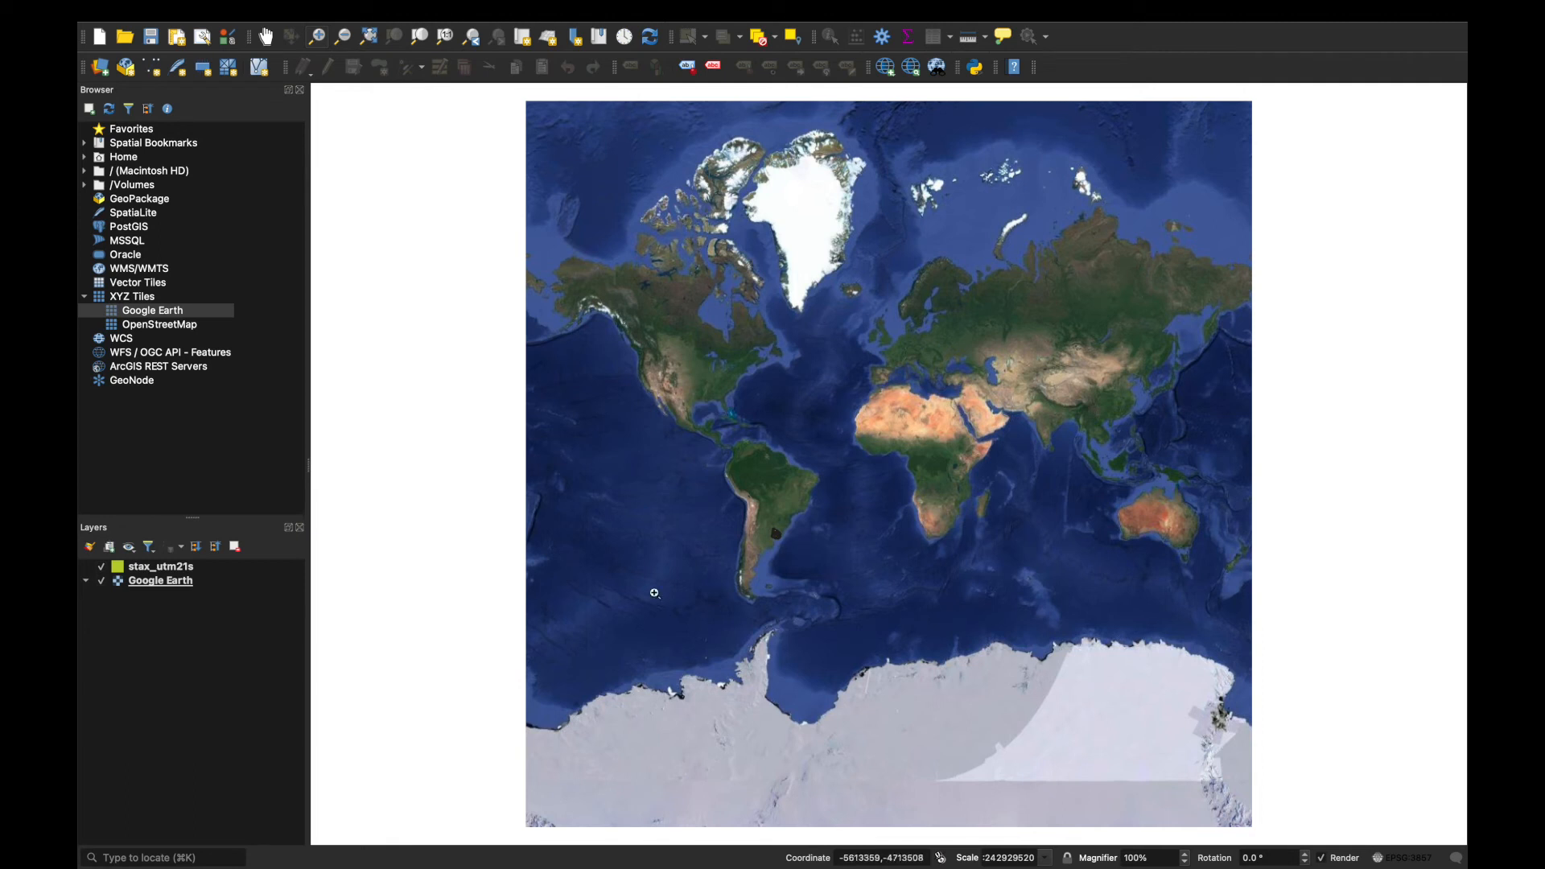
Zoom the map to the extent of the stax_utm21s layer.
{"action": "left_click", "coordinate": [157, 572]}
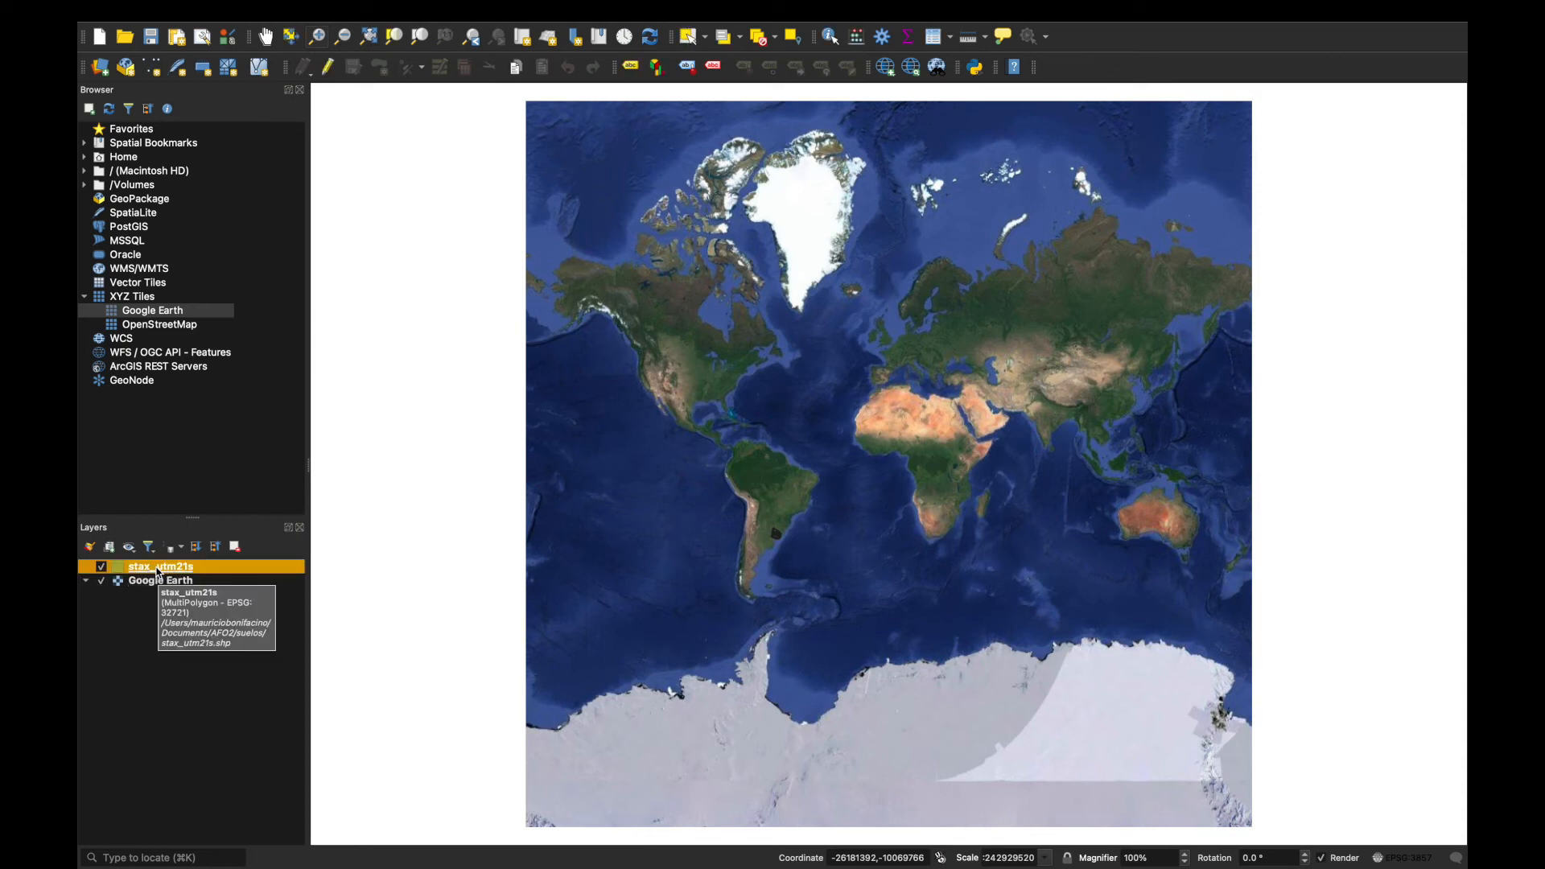
{"action": "right_click", "coordinate": [159, 572]}
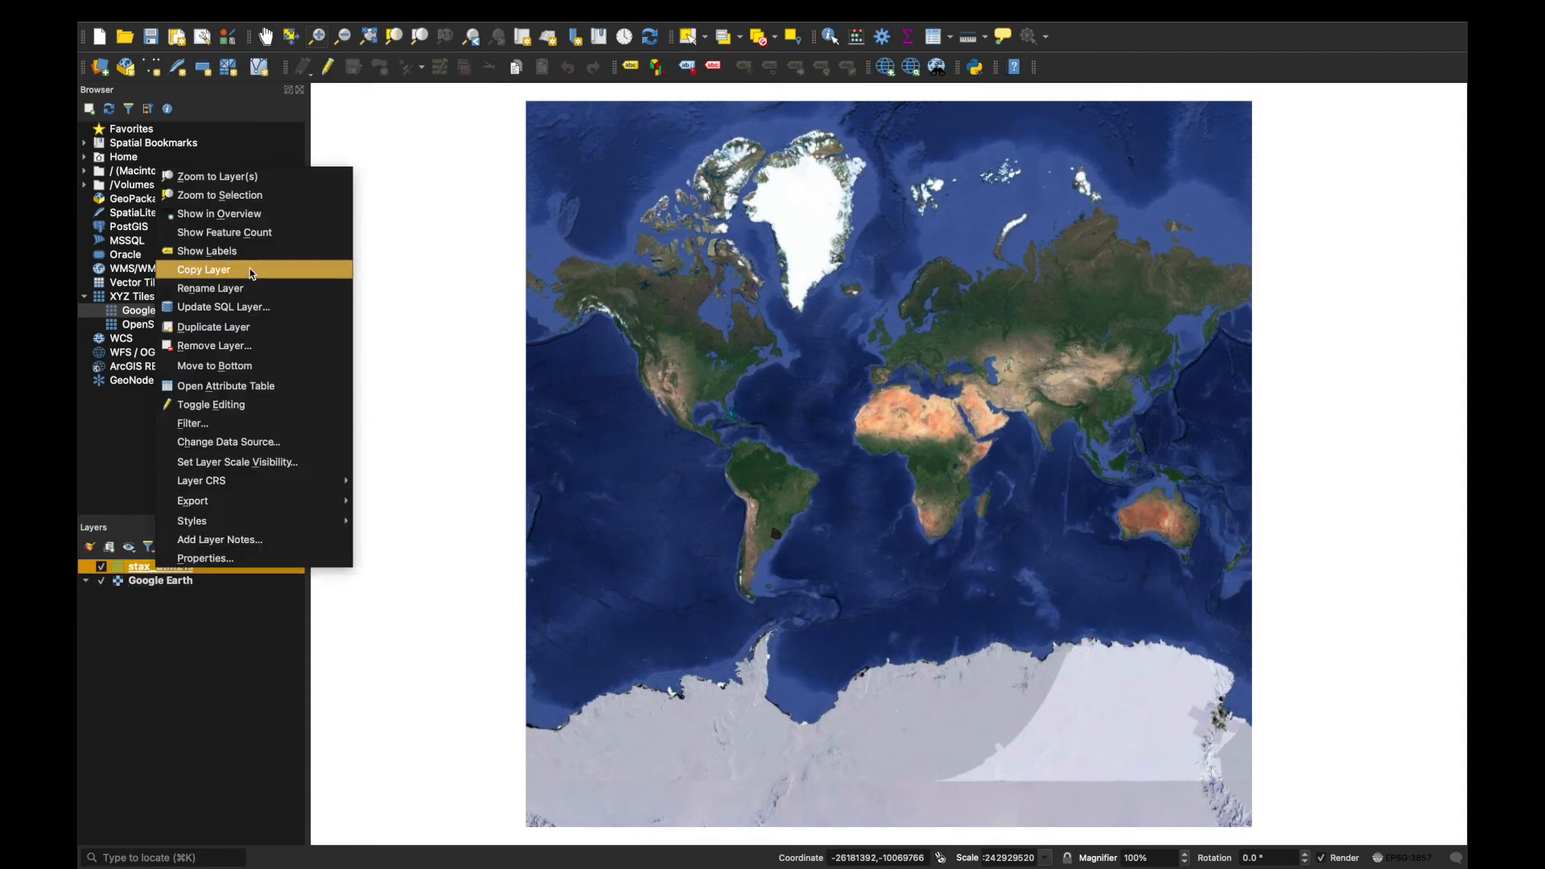
{"action": "left_click", "coordinate": [228, 176]}
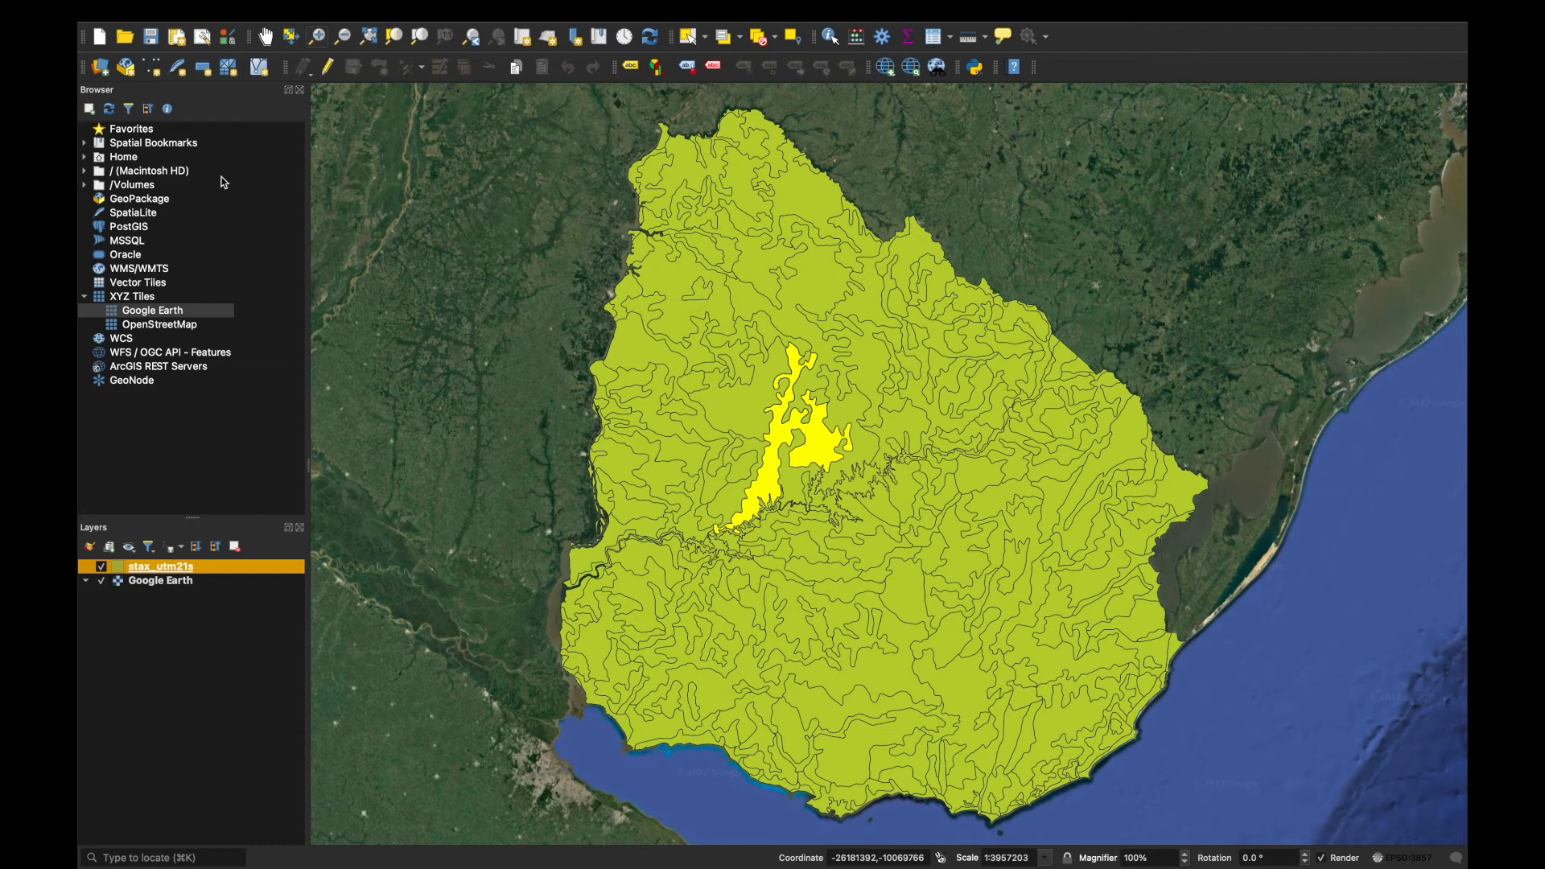
Open the attribute table of stax_utm21s, widen its three columns to fit their text, and look through the soil records.
{"action": "right_click", "coordinate": [160, 571]}
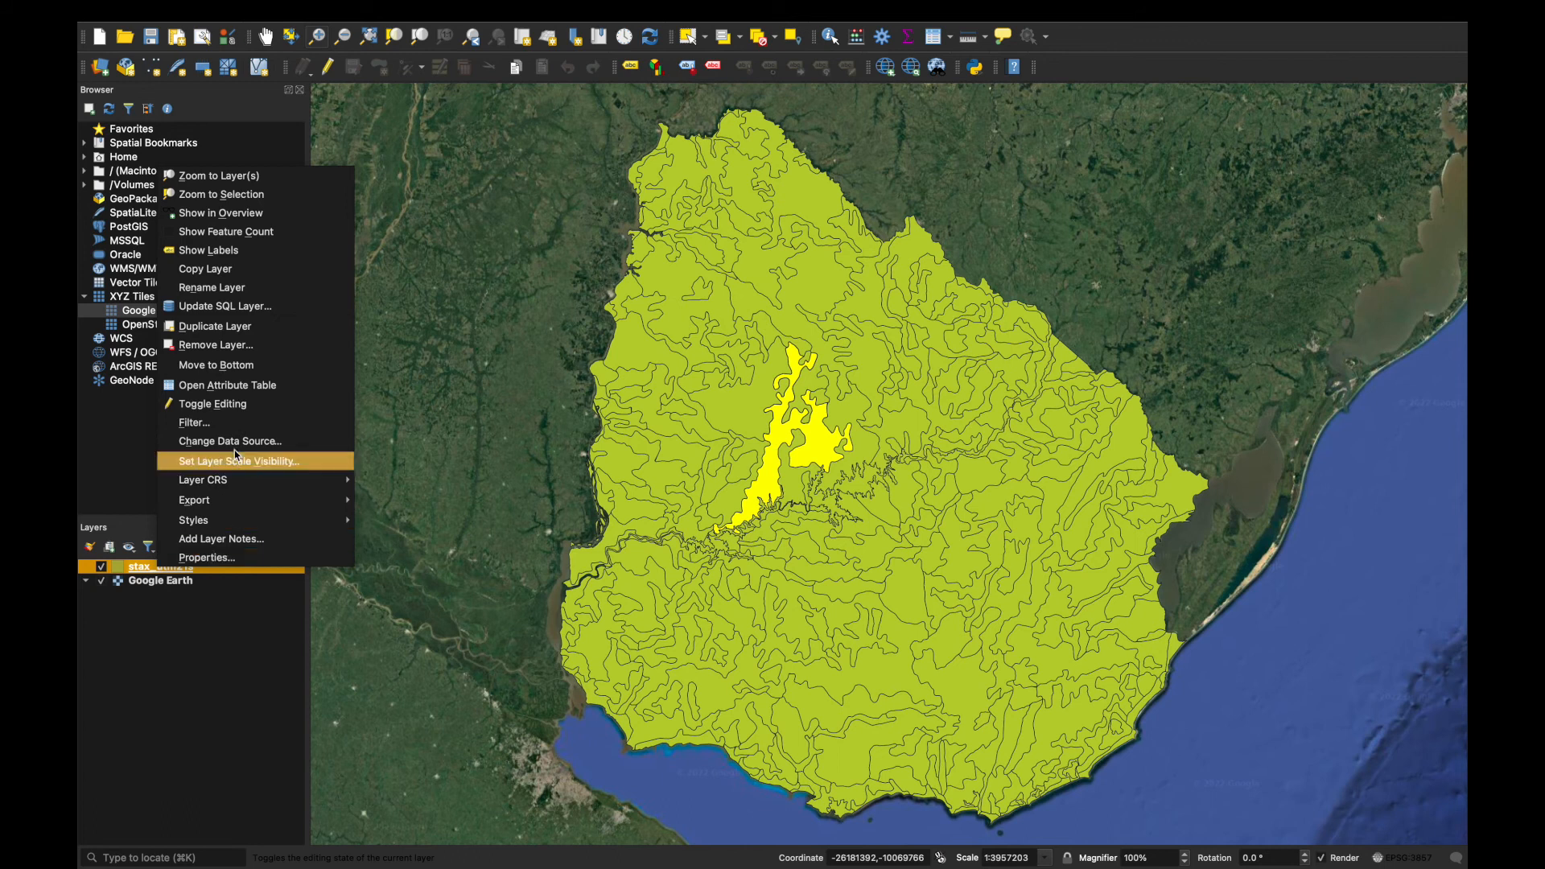
{"action": "left_click", "coordinate": [253, 387]}
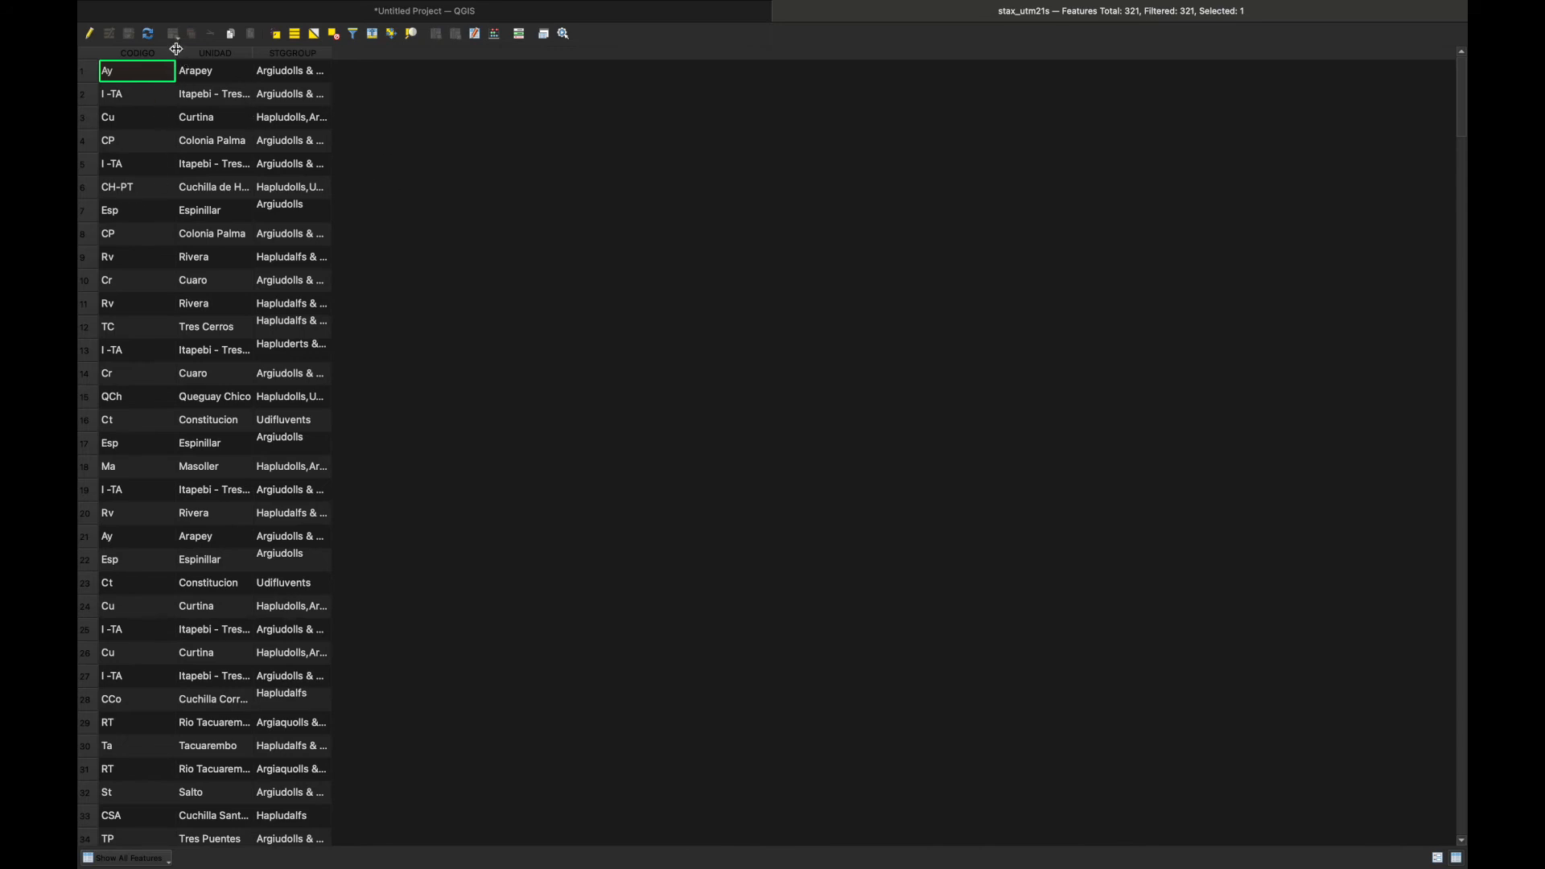
{"action": "left_click_drag", "start_coordinate": [177, 53], "coordinate": [207, 54]}
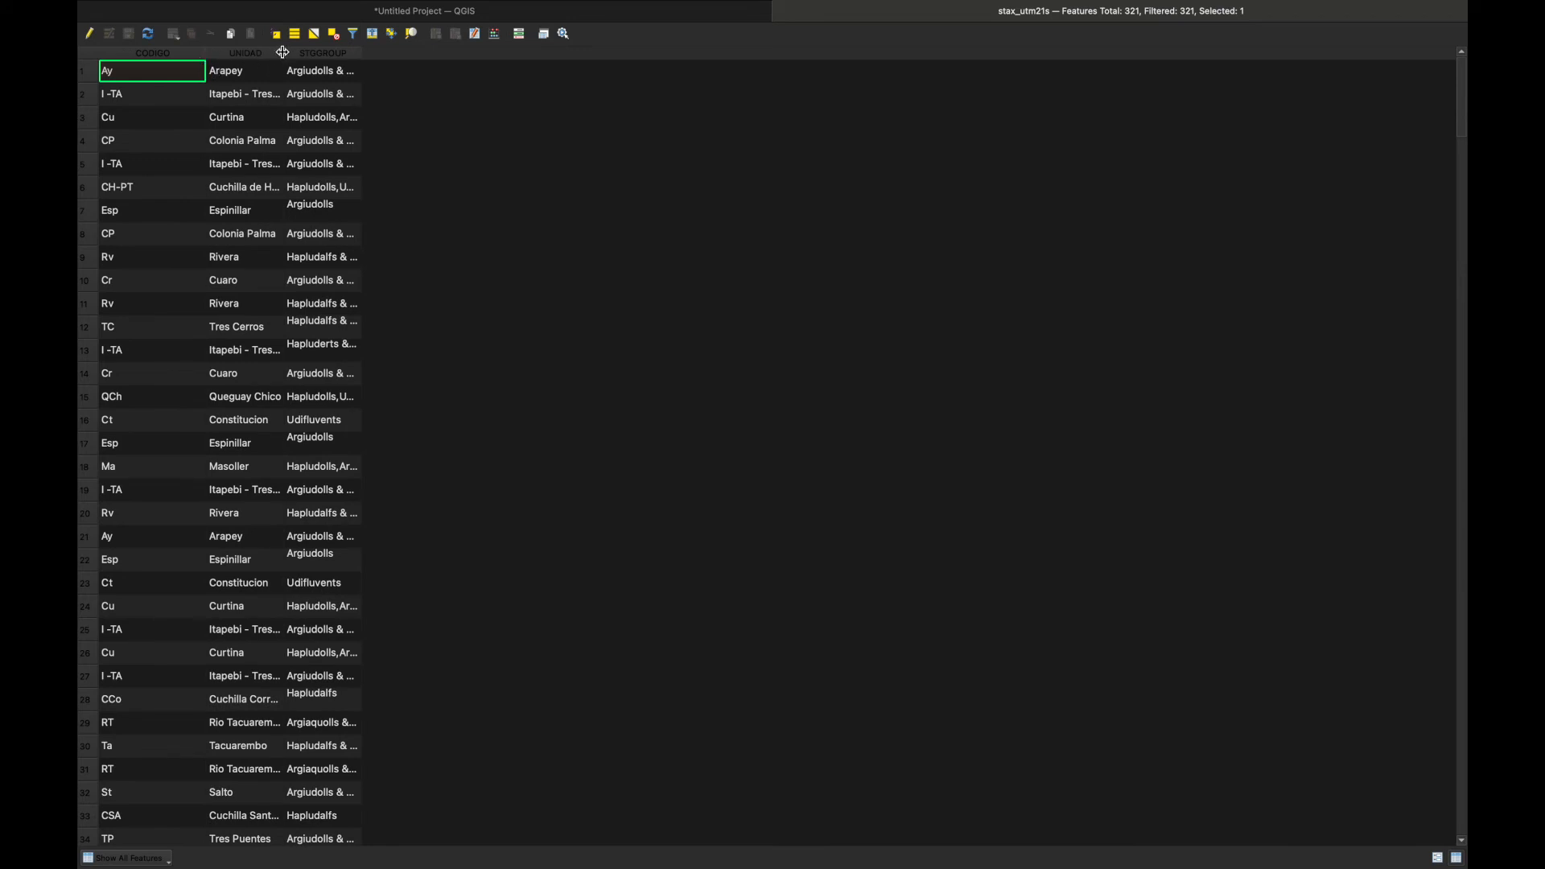
{"action": "left_click_drag", "start_coordinate": [283, 54], "coordinate": [350, 54]}
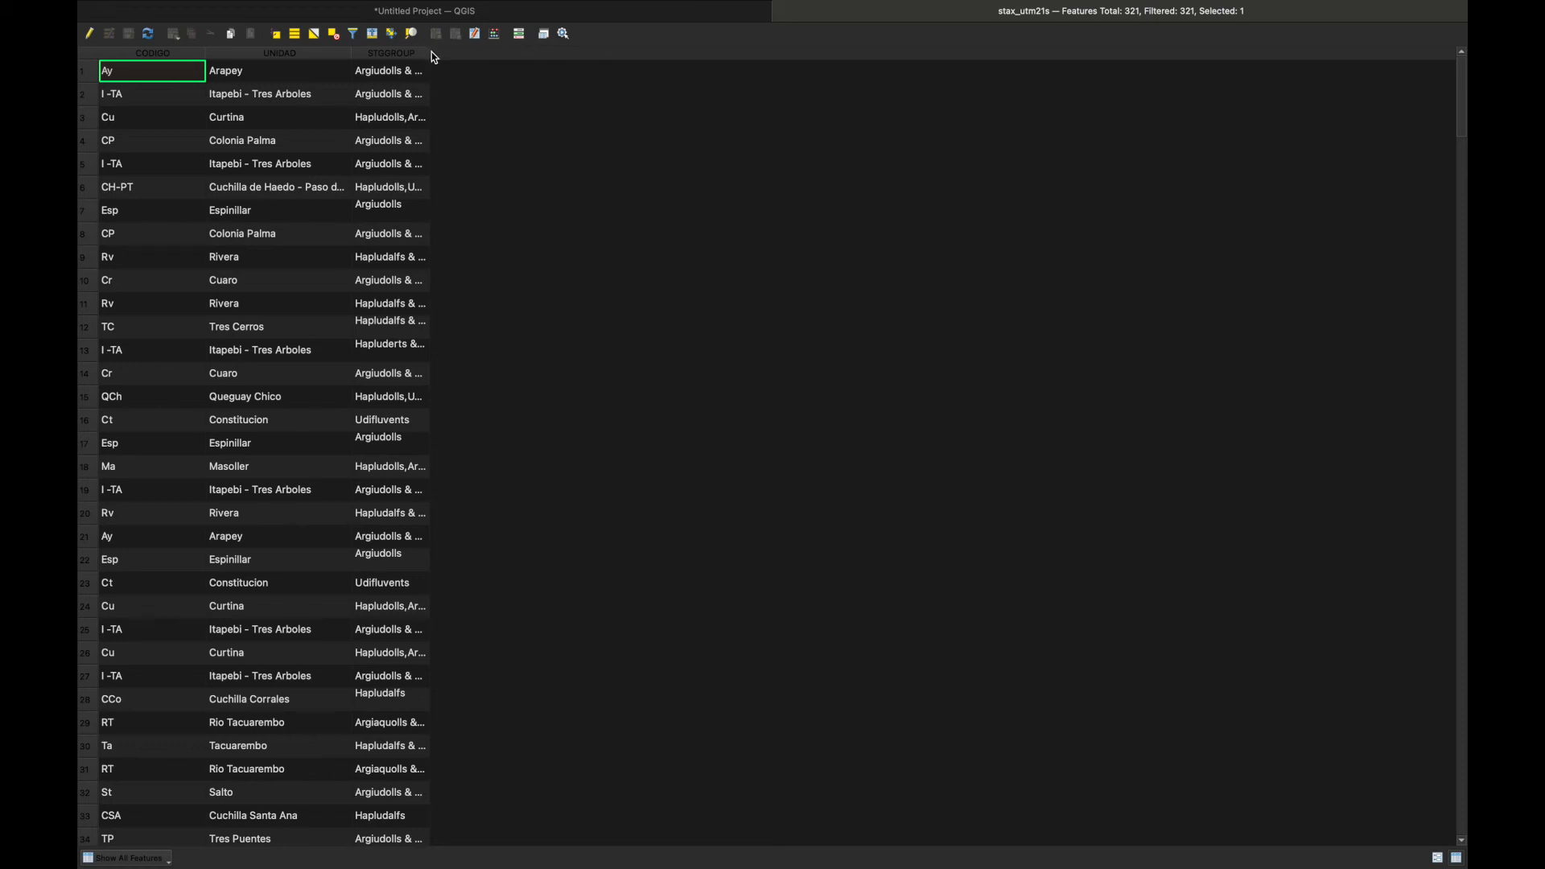
{"action": "left_click_drag", "start_coordinate": [428, 54], "coordinate": [607, 66]}
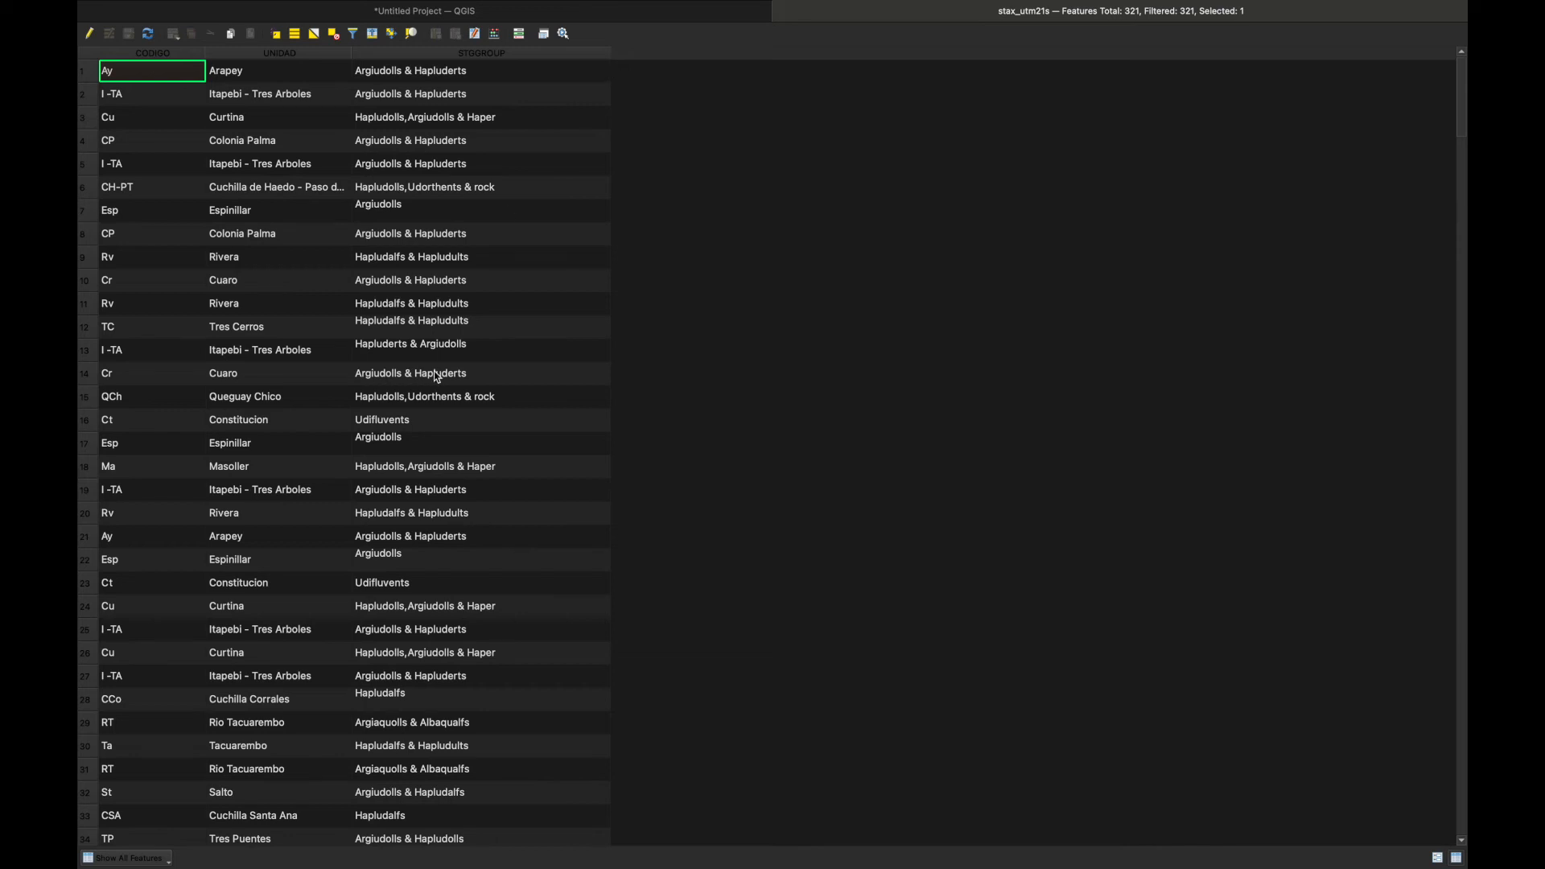
{"action": "scroll", "coordinate": [437, 408], "scroll_direction": "down", "scroll_amount": 3}
{"action": "scroll", "coordinate": [436, 408], "scroll_direction": "up", "scroll_amount": 3}
{"action": "scroll", "coordinate": [215, 398], "scroll_direction": "down", "scroll_amount": 5}
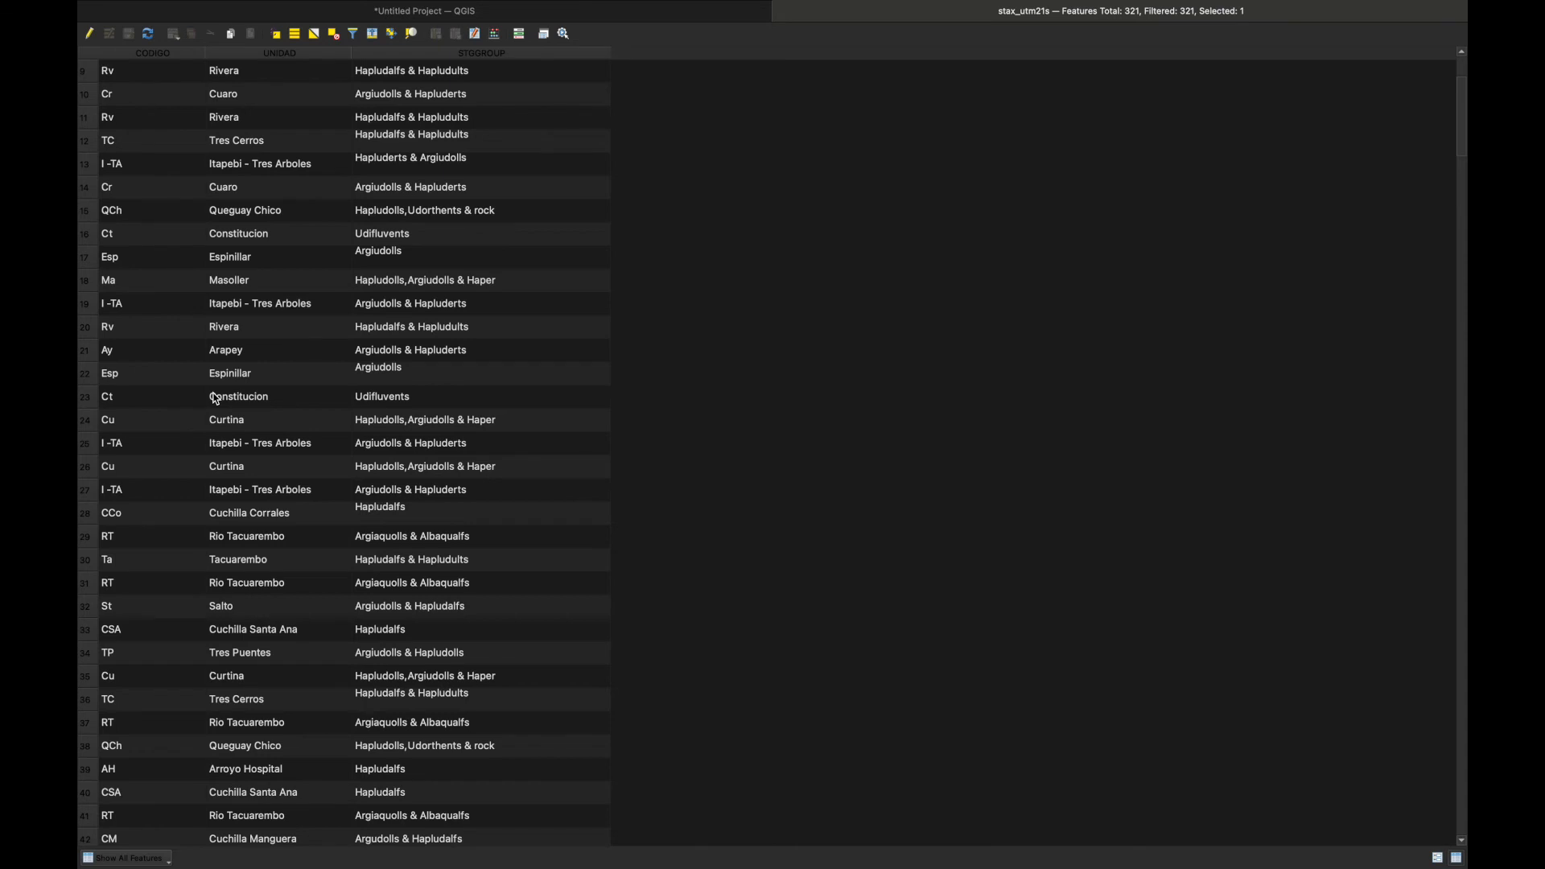
Return to the main map window and set the Data Sources options to open attribute tables as docked windows.
{"action": "mouse_move", "coordinate": [631, 20]}
{"action": "left_click", "coordinate": [630, 15]}
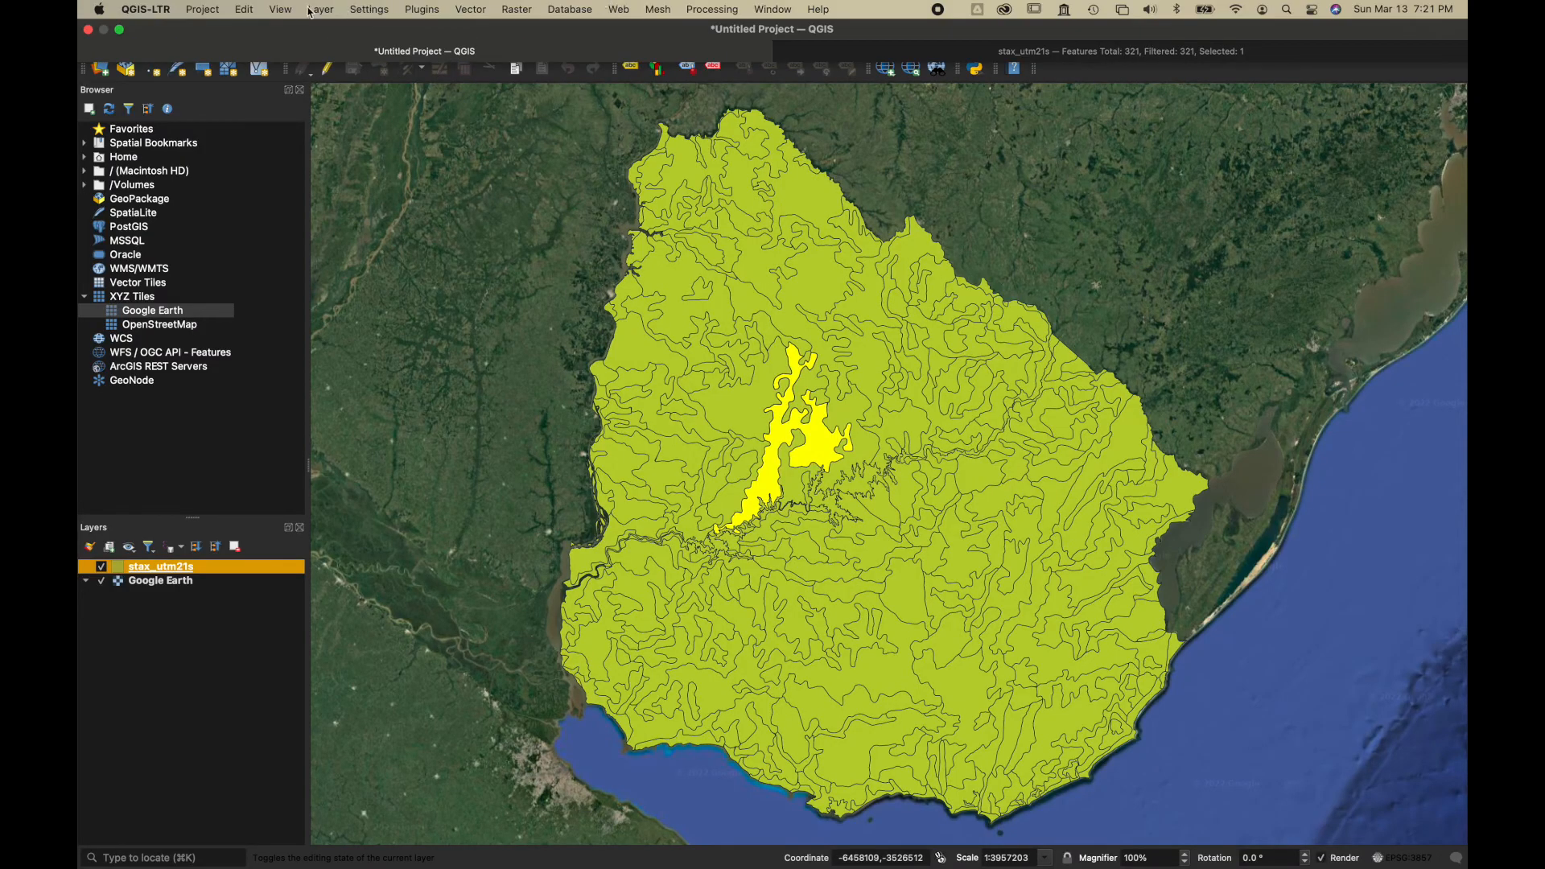
{"action": "left_click", "coordinate": [354, 5]}
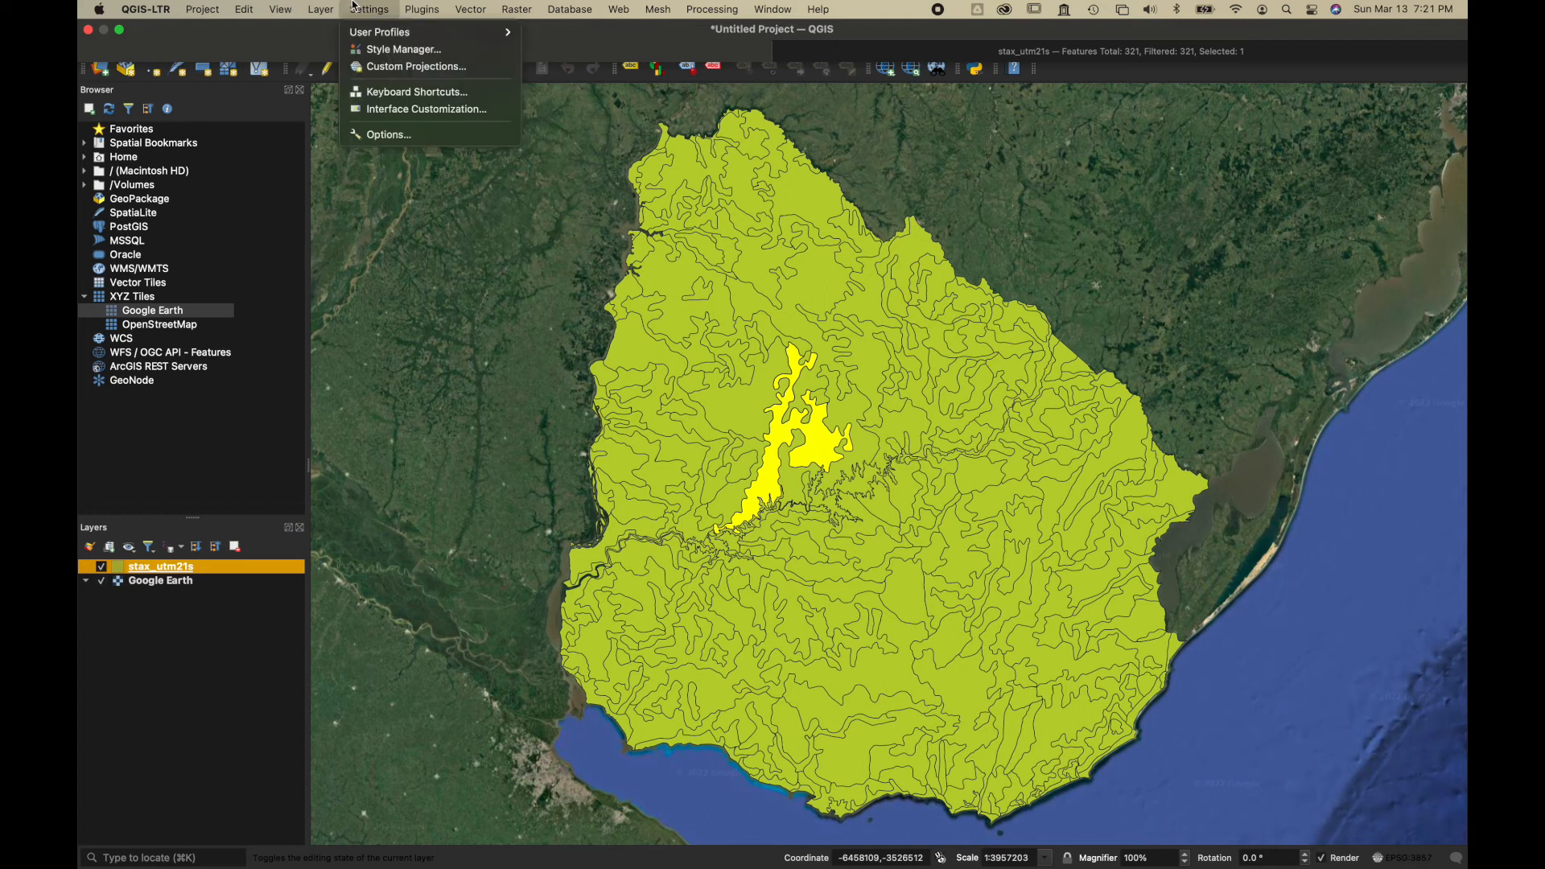
{"action": "left_click", "coordinate": [405, 141]}
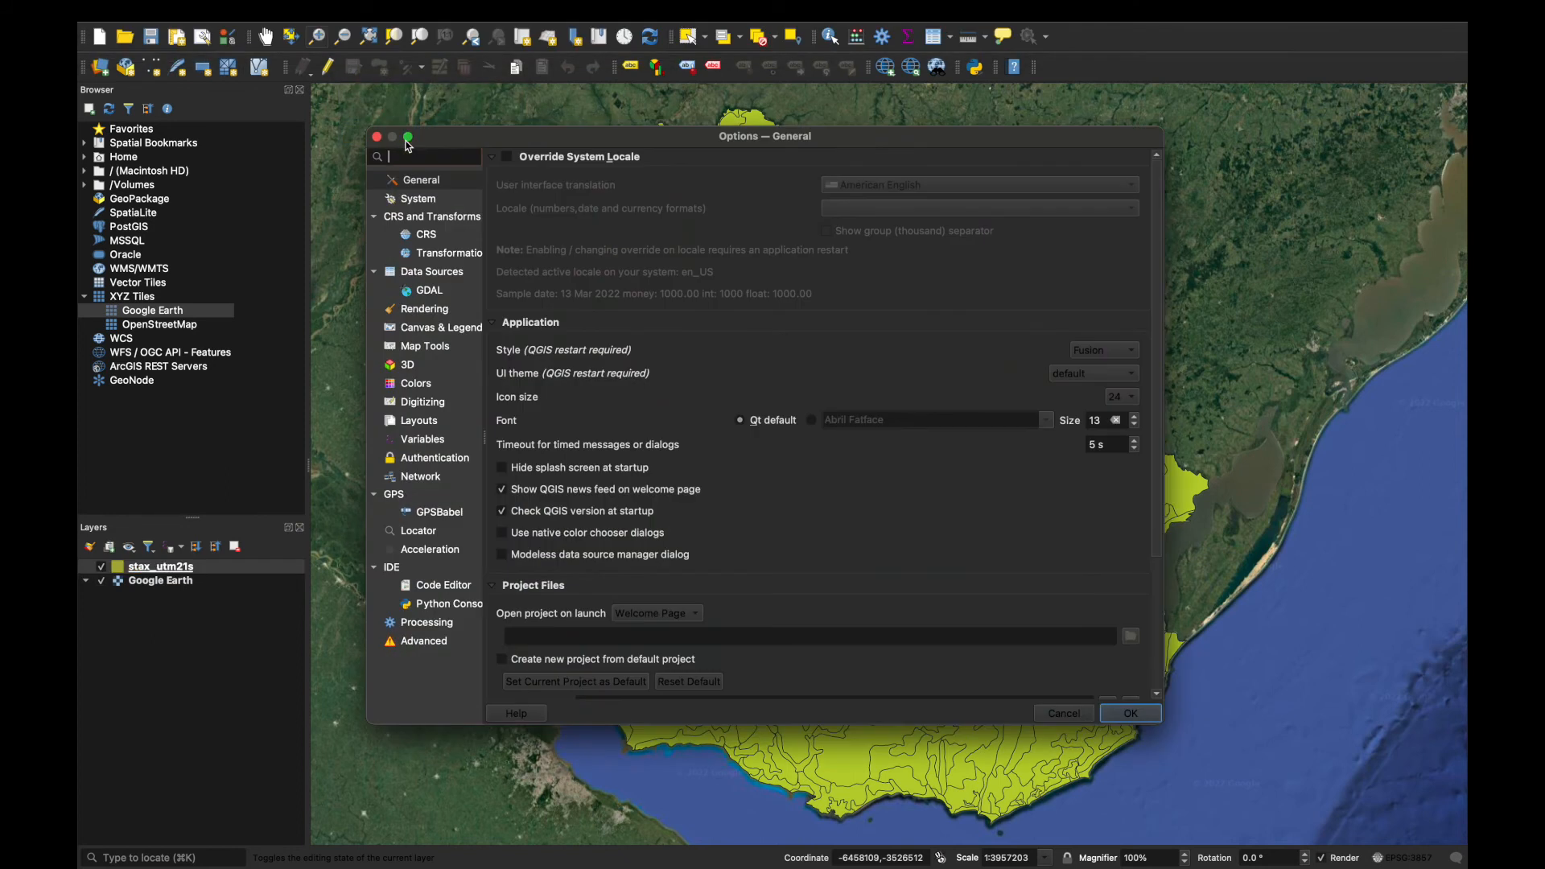
{"action": "left_click", "coordinate": [441, 198]}
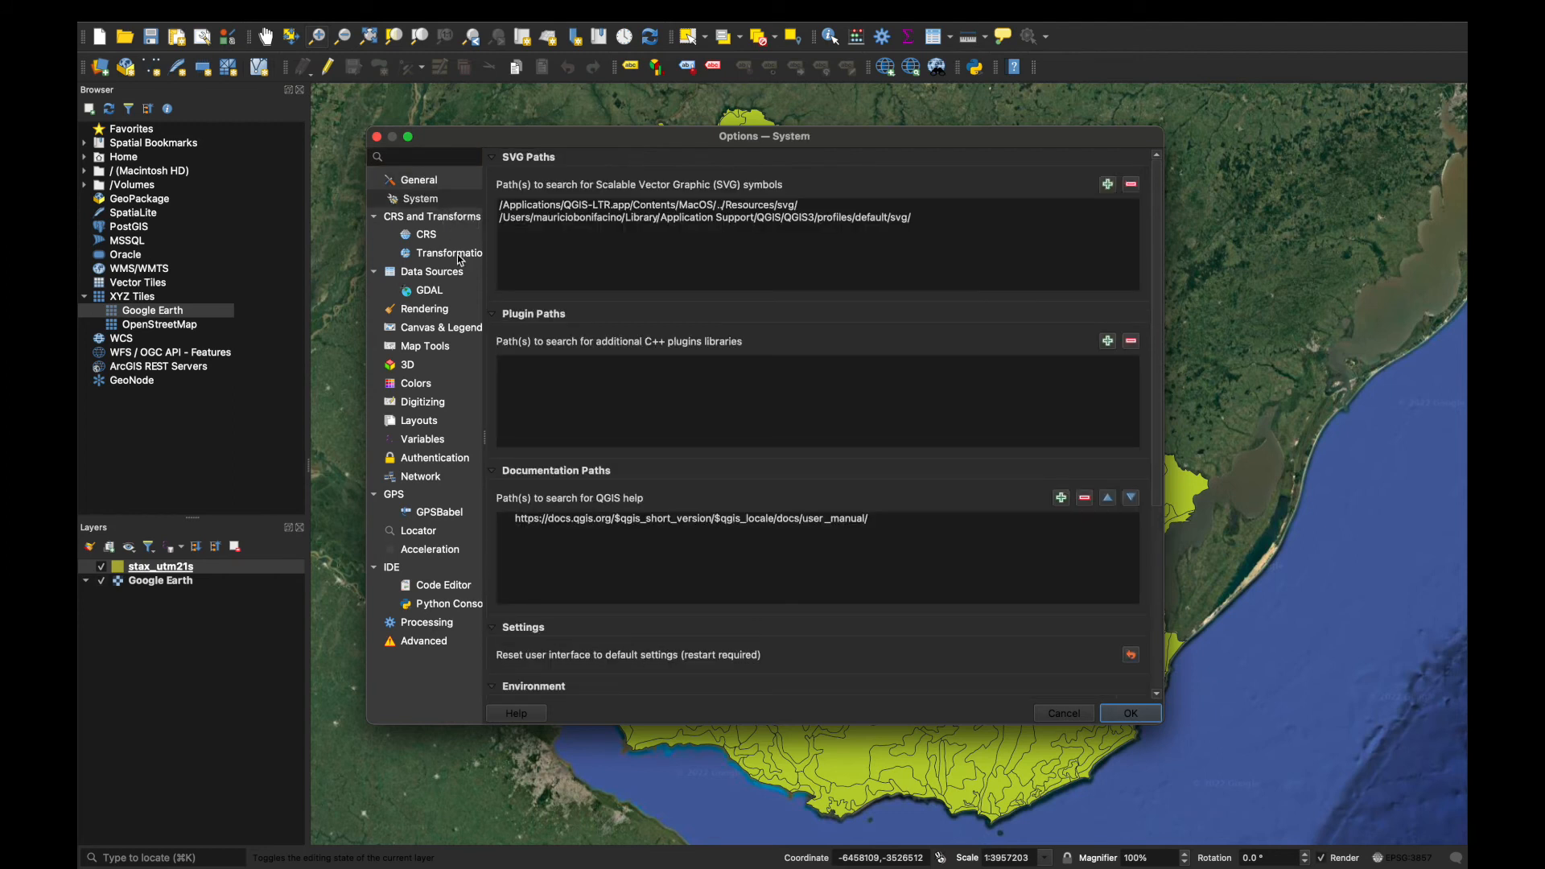
{"action": "left_click", "coordinate": [447, 351]}
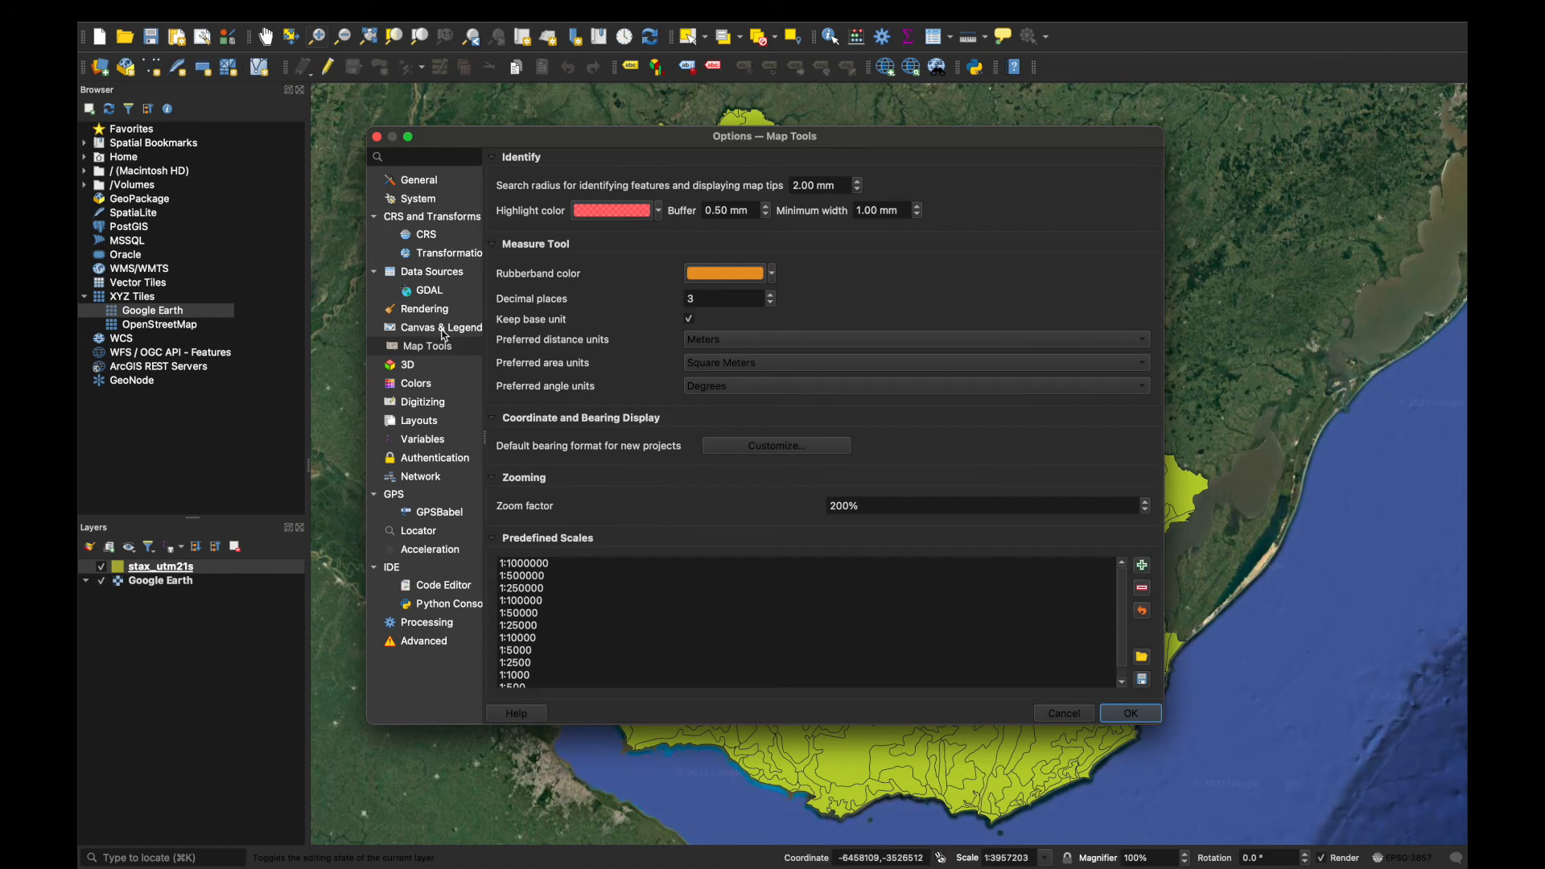
{"action": "left_click", "coordinate": [444, 333]}
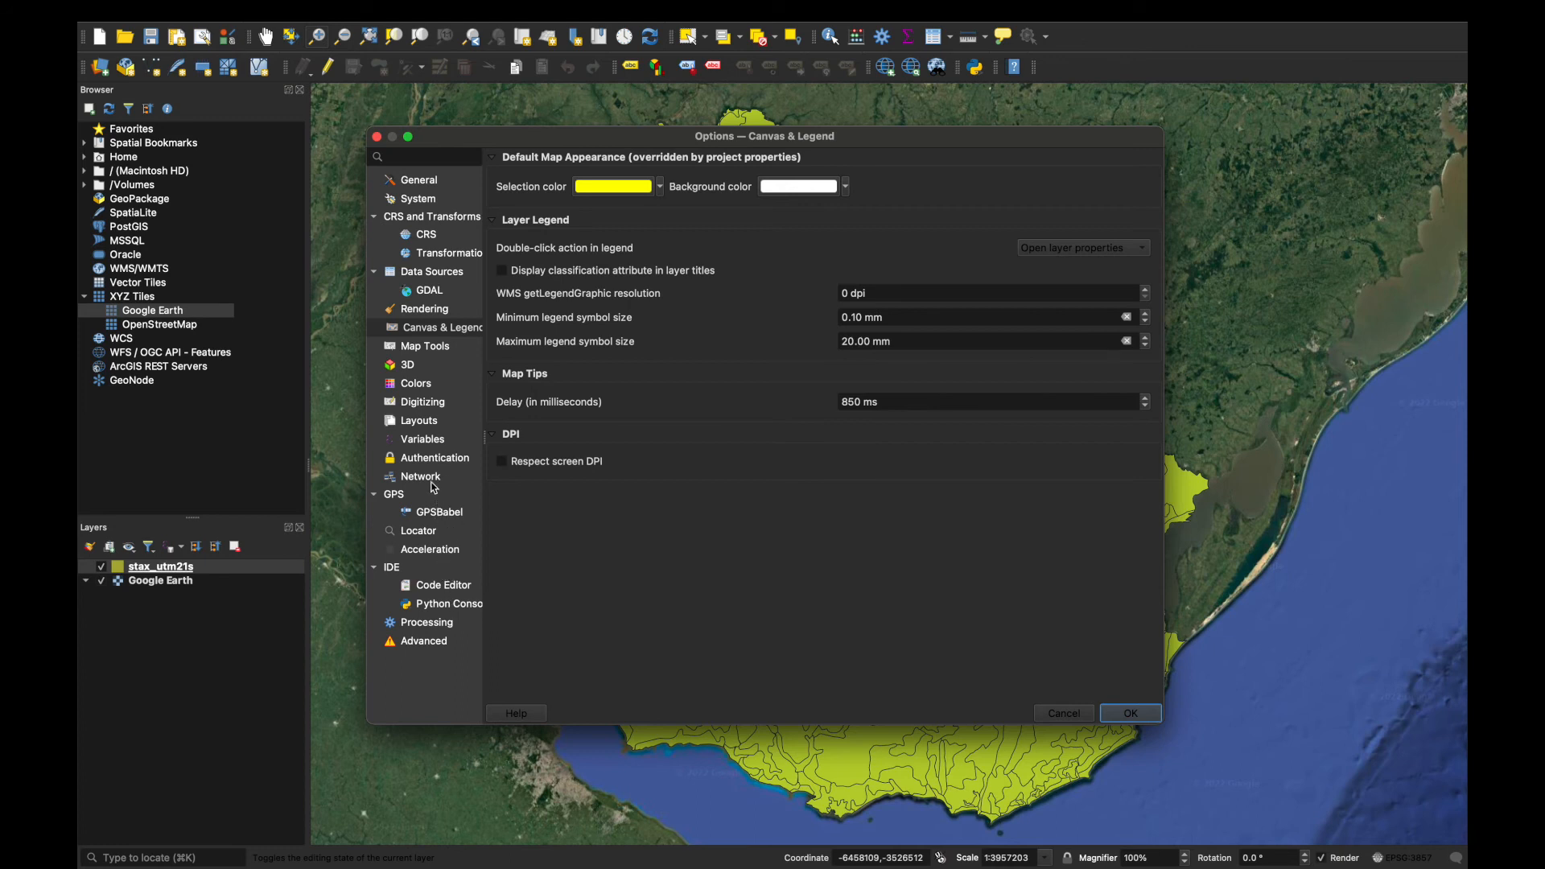
{"action": "left_click", "coordinate": [436, 274]}
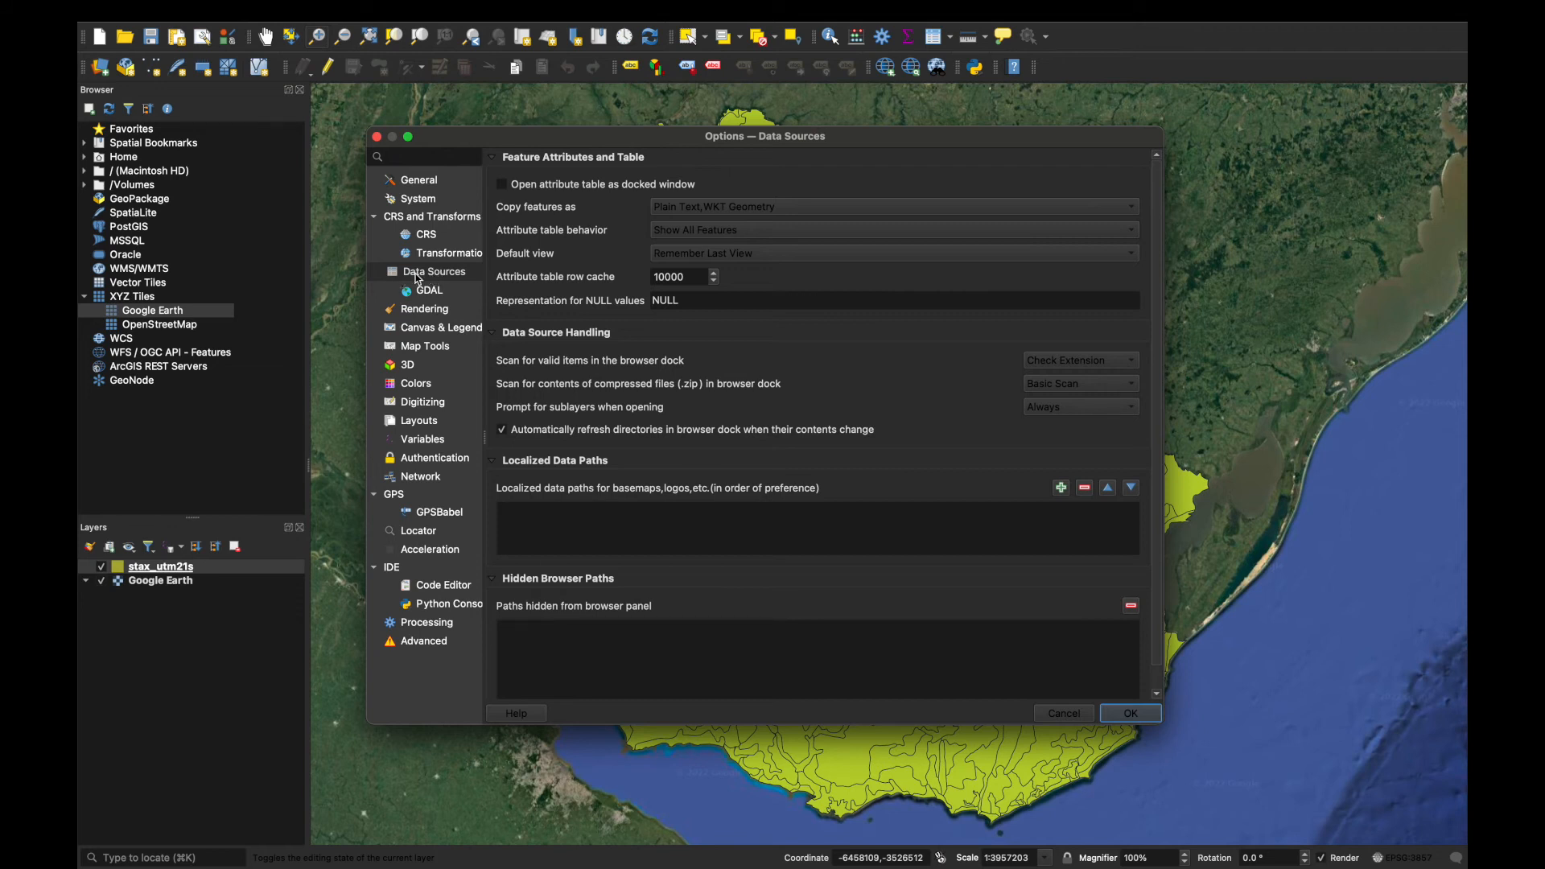
{"action": "left_click", "coordinate": [374, 8]}
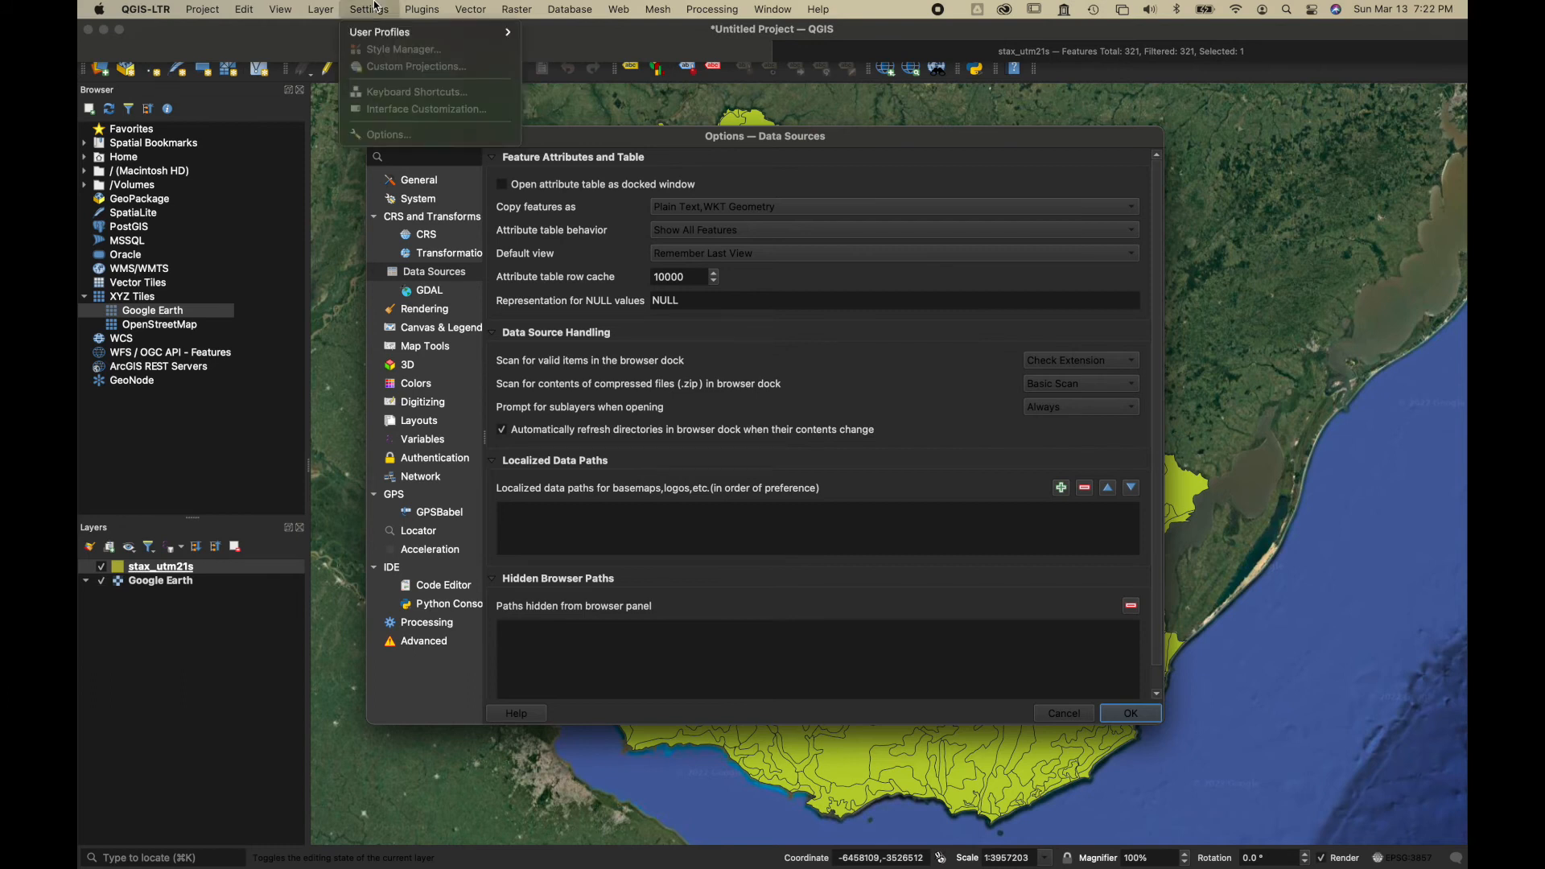
{"action": "left_click", "coordinate": [612, 135]}
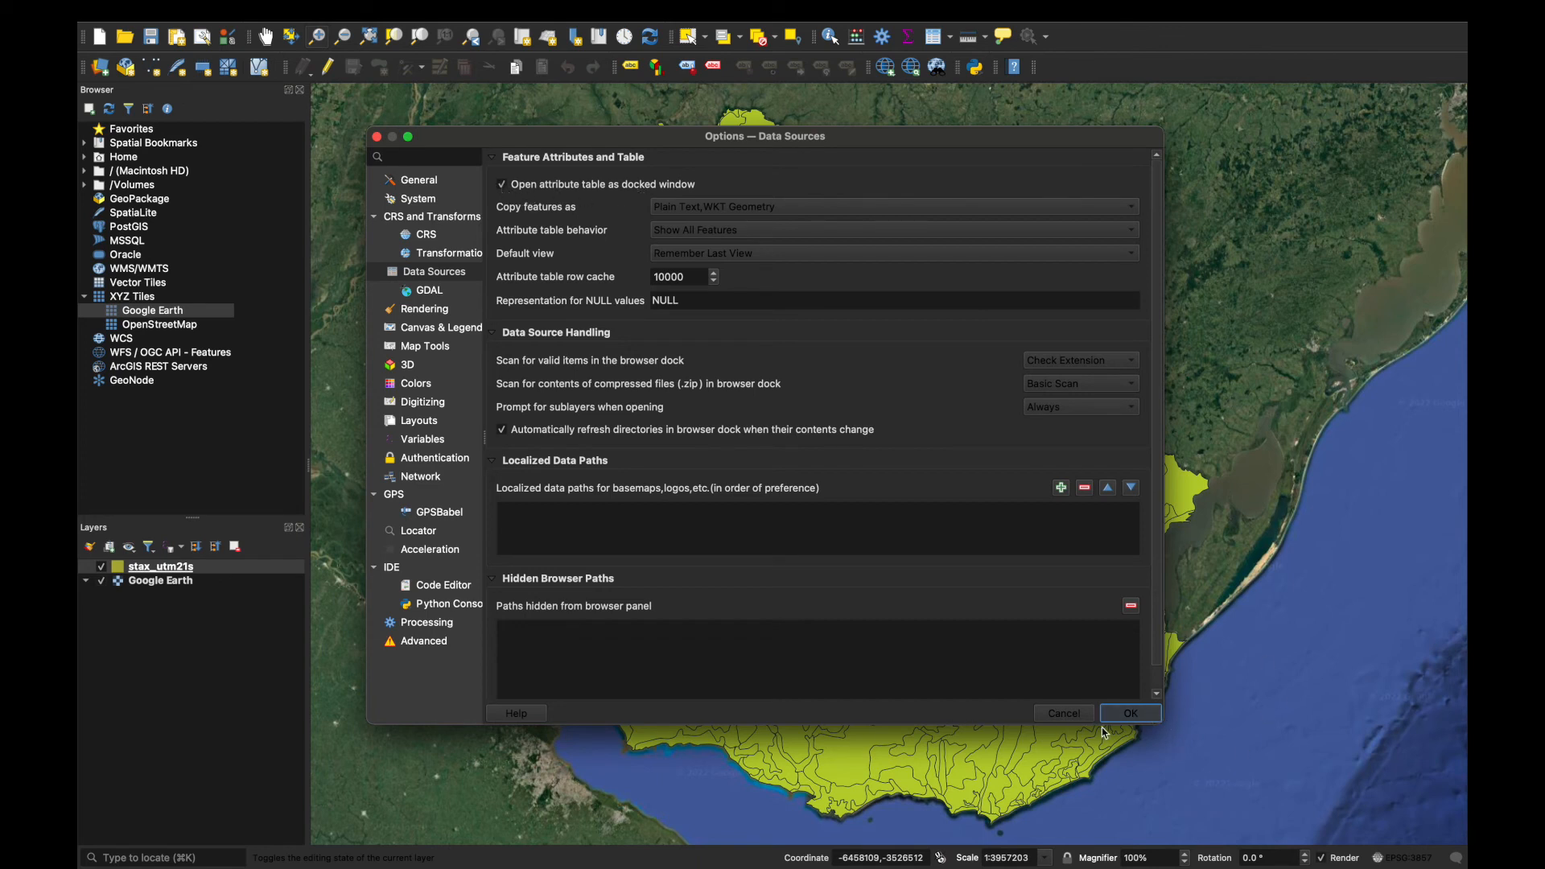
{"action": "left_click", "coordinate": [1130, 714]}
Open the attribute table of stax_utm21s docked below the map of southern Uruguay.
{"action": "scroll", "coordinate": [1132, 722], "scroll_direction": "up", "scroll_amount": 1}
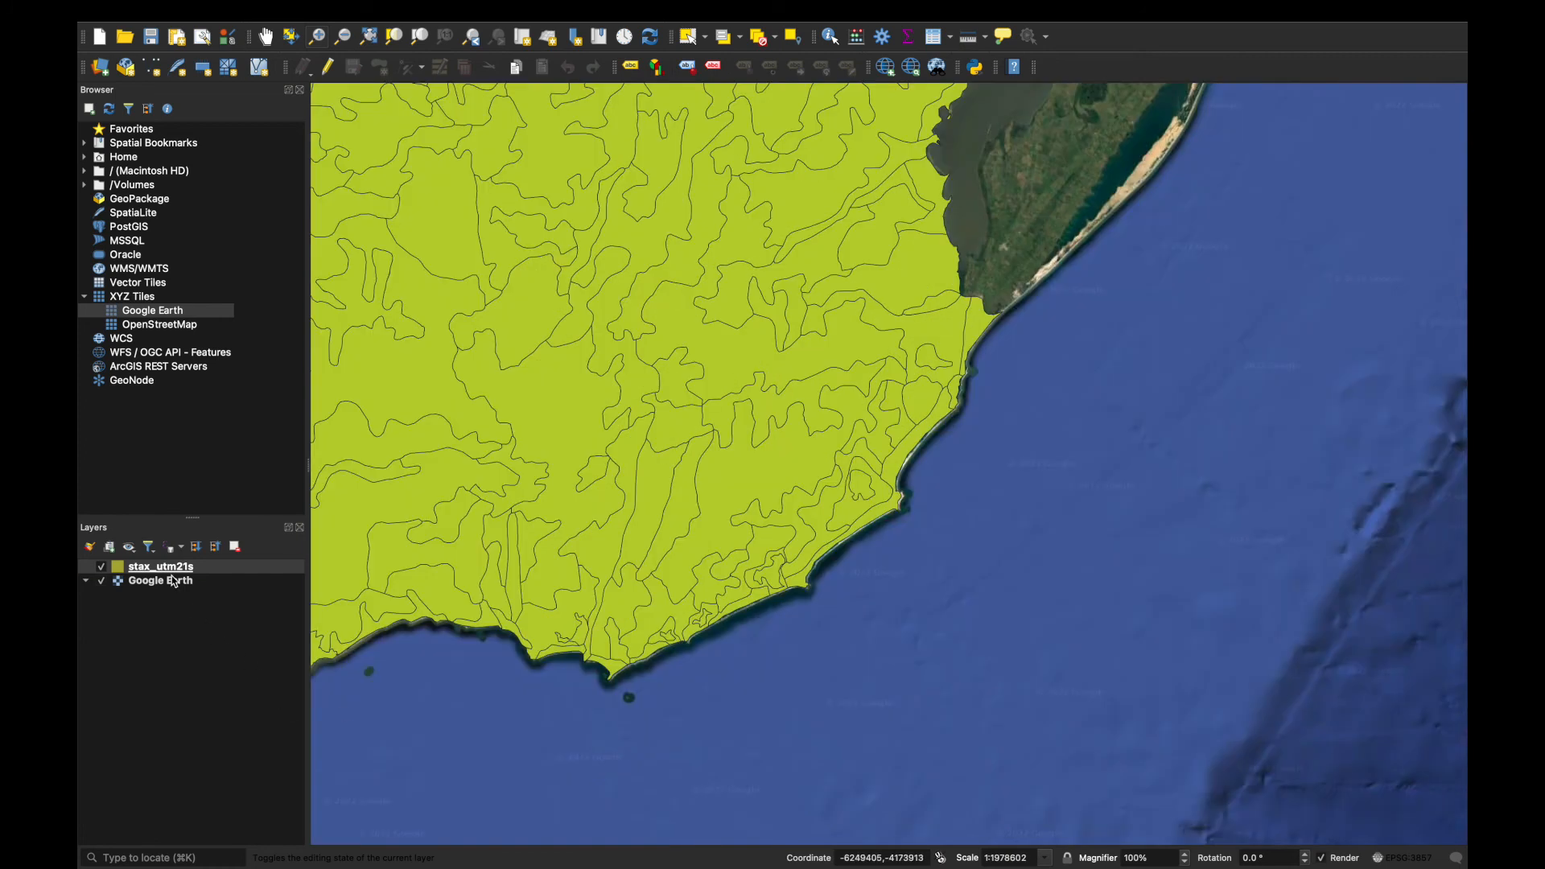
{"action": "right_click", "coordinate": [167, 567]}
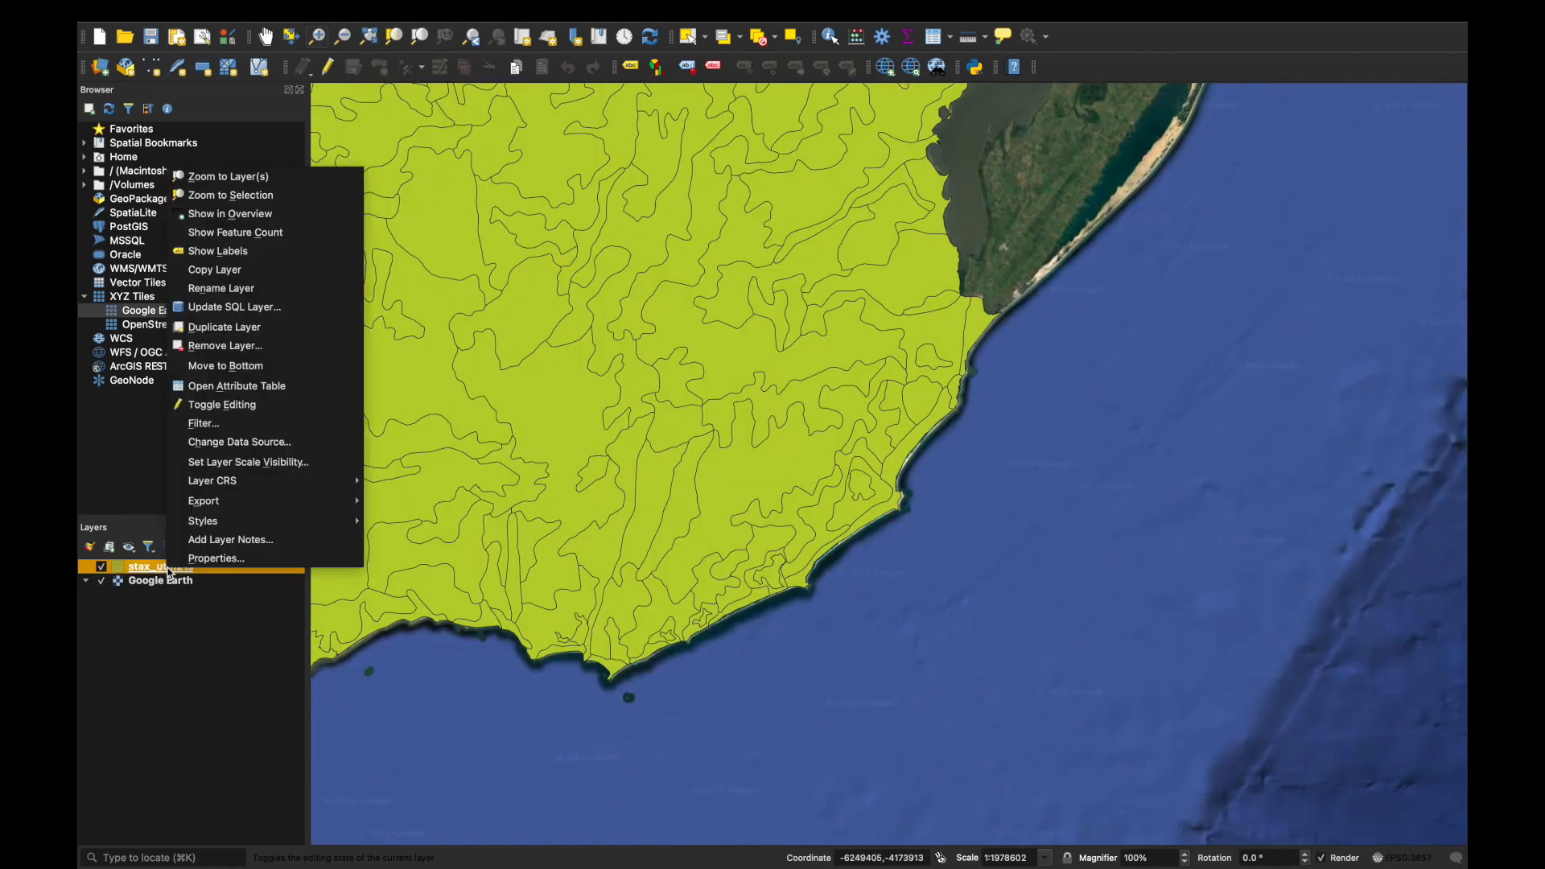
{"action": "left_click", "coordinate": [231, 386]}
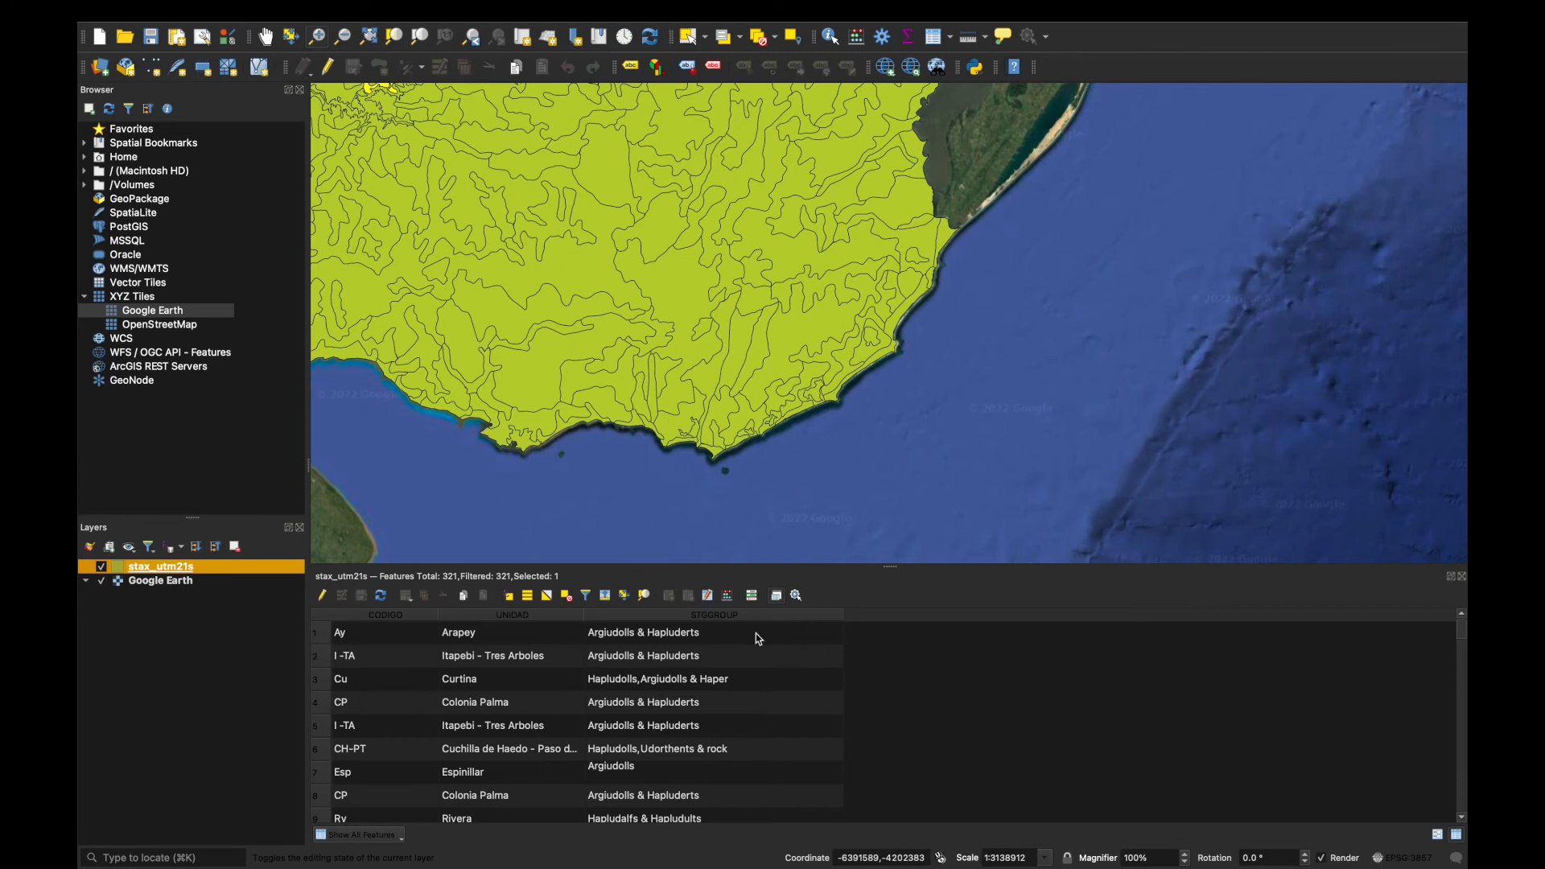
{"action": "scroll", "coordinate": [757, 478], "scroll_direction": "up", "scroll_amount": 1}
{"action": "scroll", "coordinate": [756, 481], "scroll_direction": "down", "scroll_amount": 3}
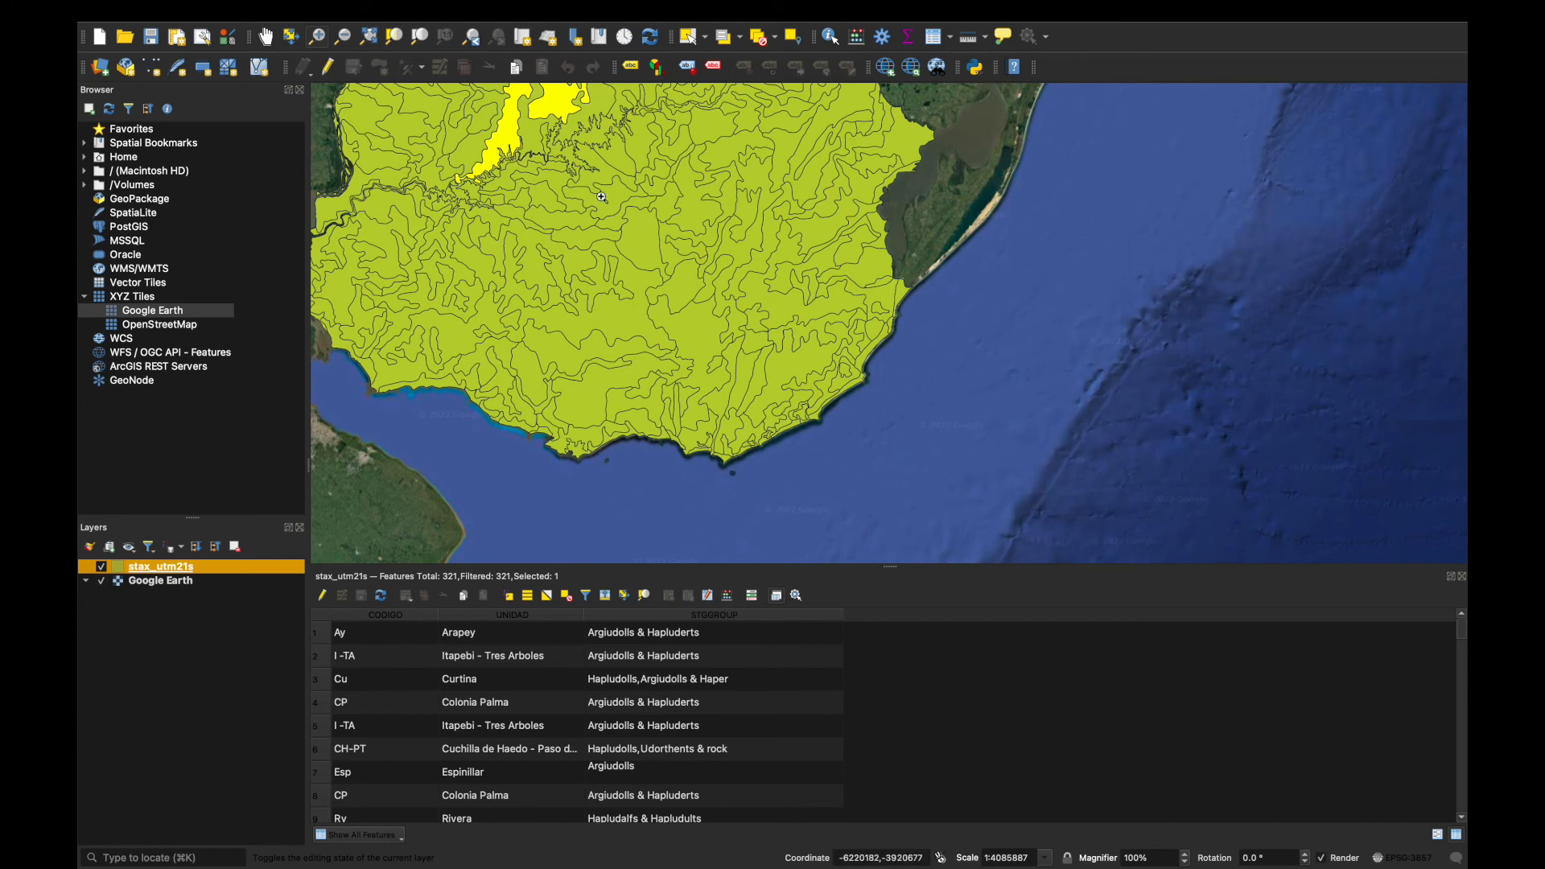
Select the large branching soil polygon in south-central Uruguay and find its record in the attribute table.
{"action": "left_click", "coordinate": [688, 38]}
{"action": "left_click", "coordinate": [624, 328]}
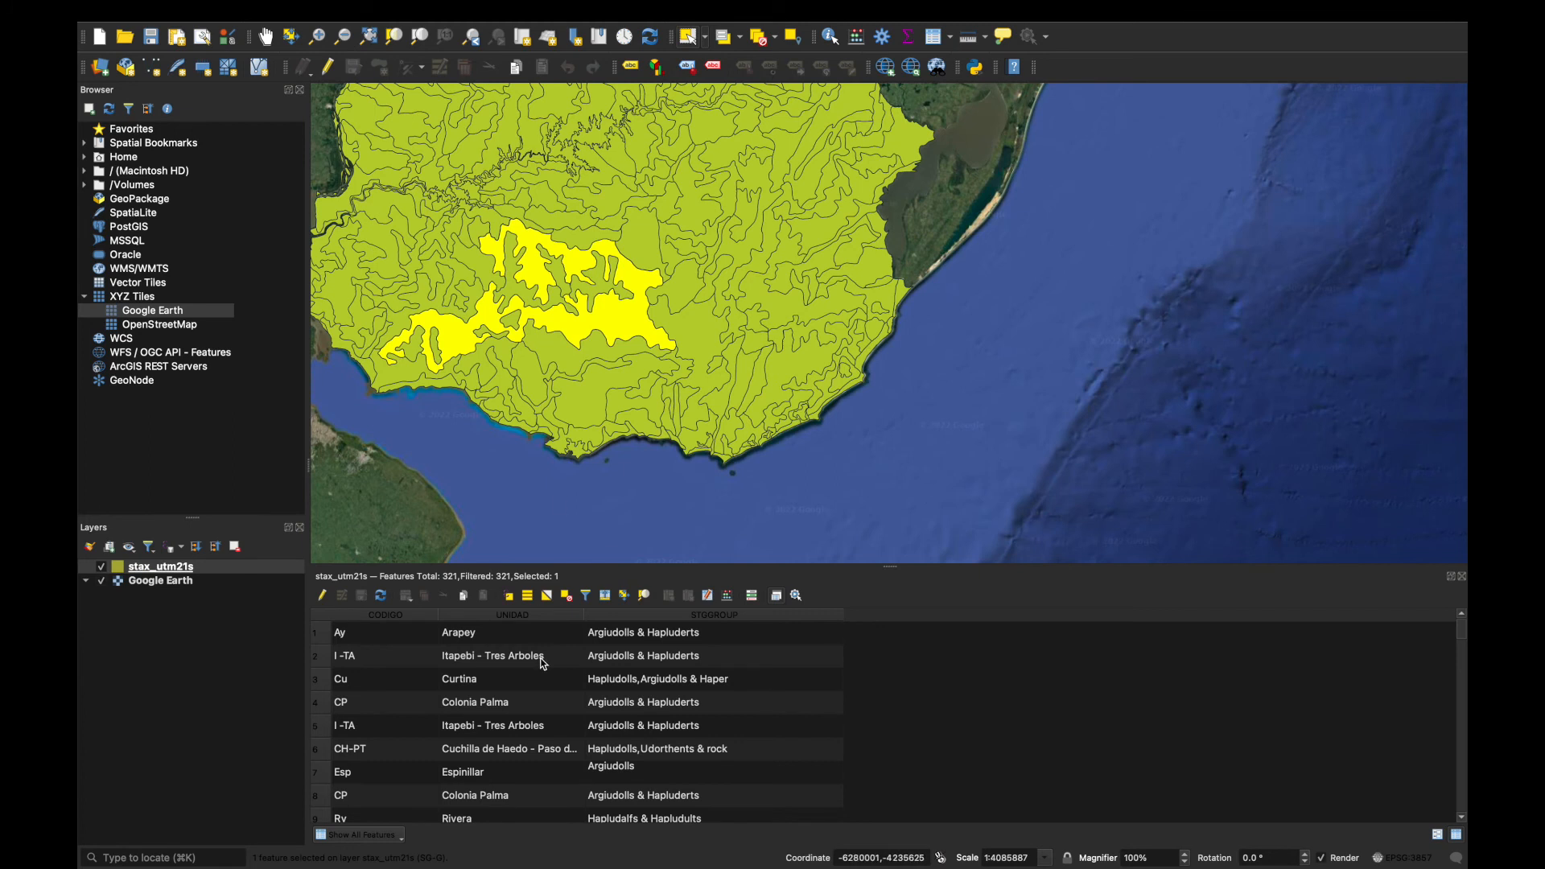
{"action": "scroll", "coordinate": [501, 665], "scroll_direction": "down", "scroll_amount": 5}
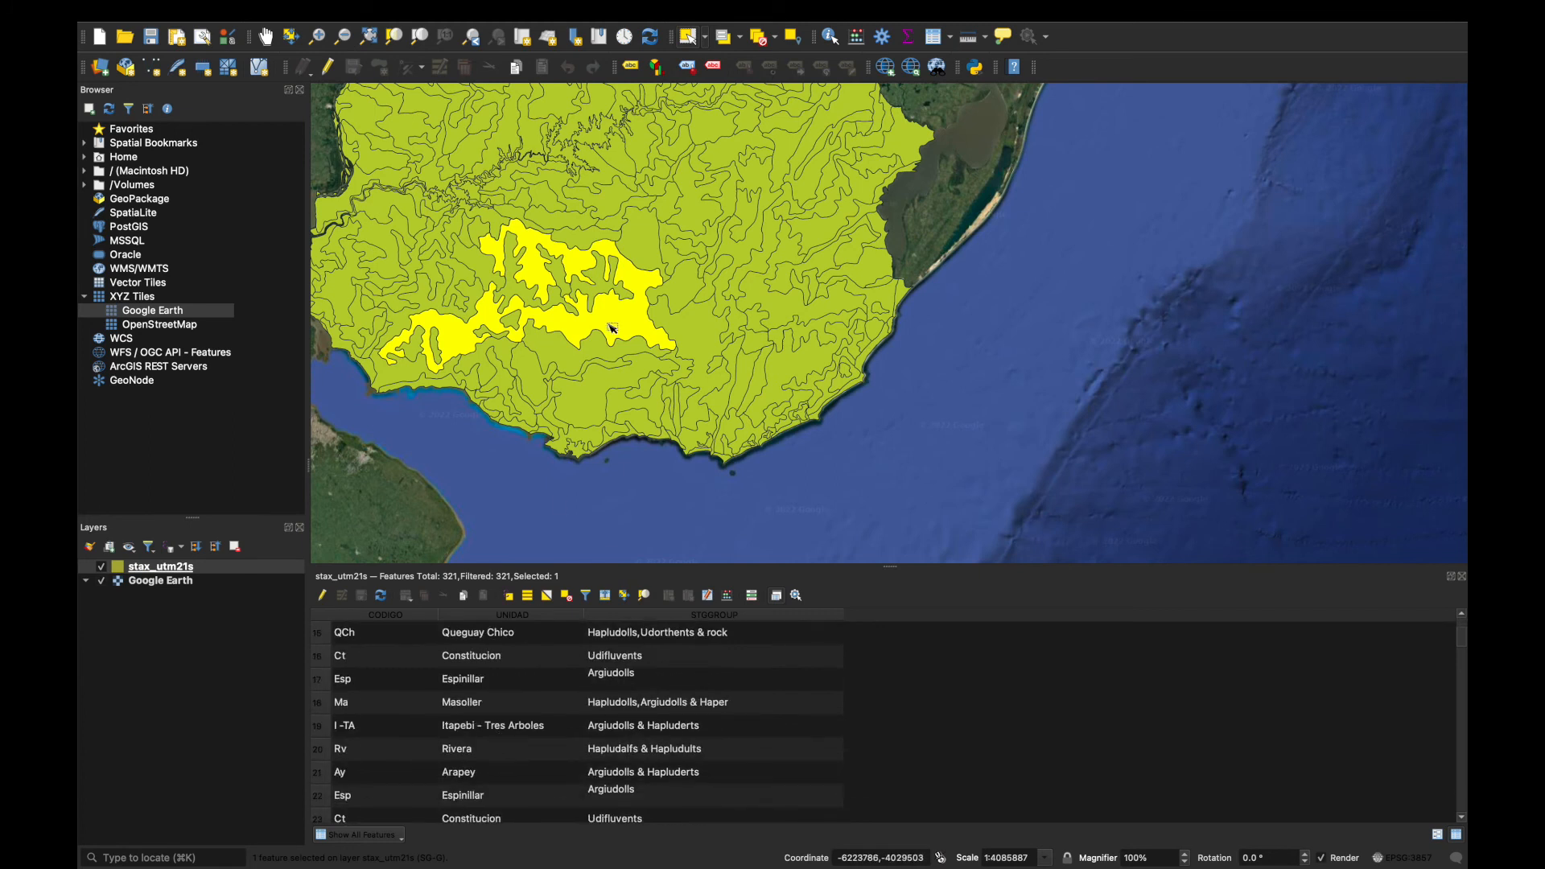
{"action": "scroll", "coordinate": [578, 690], "scroll_direction": "down", "scroll_amount": 20}
{"action": "scroll", "coordinate": [578, 689], "scroll_direction": "down", "scroll_amount": 20}
{"action": "scroll", "coordinate": [578, 689], "scroll_direction": "up", "scroll_amount": 2}
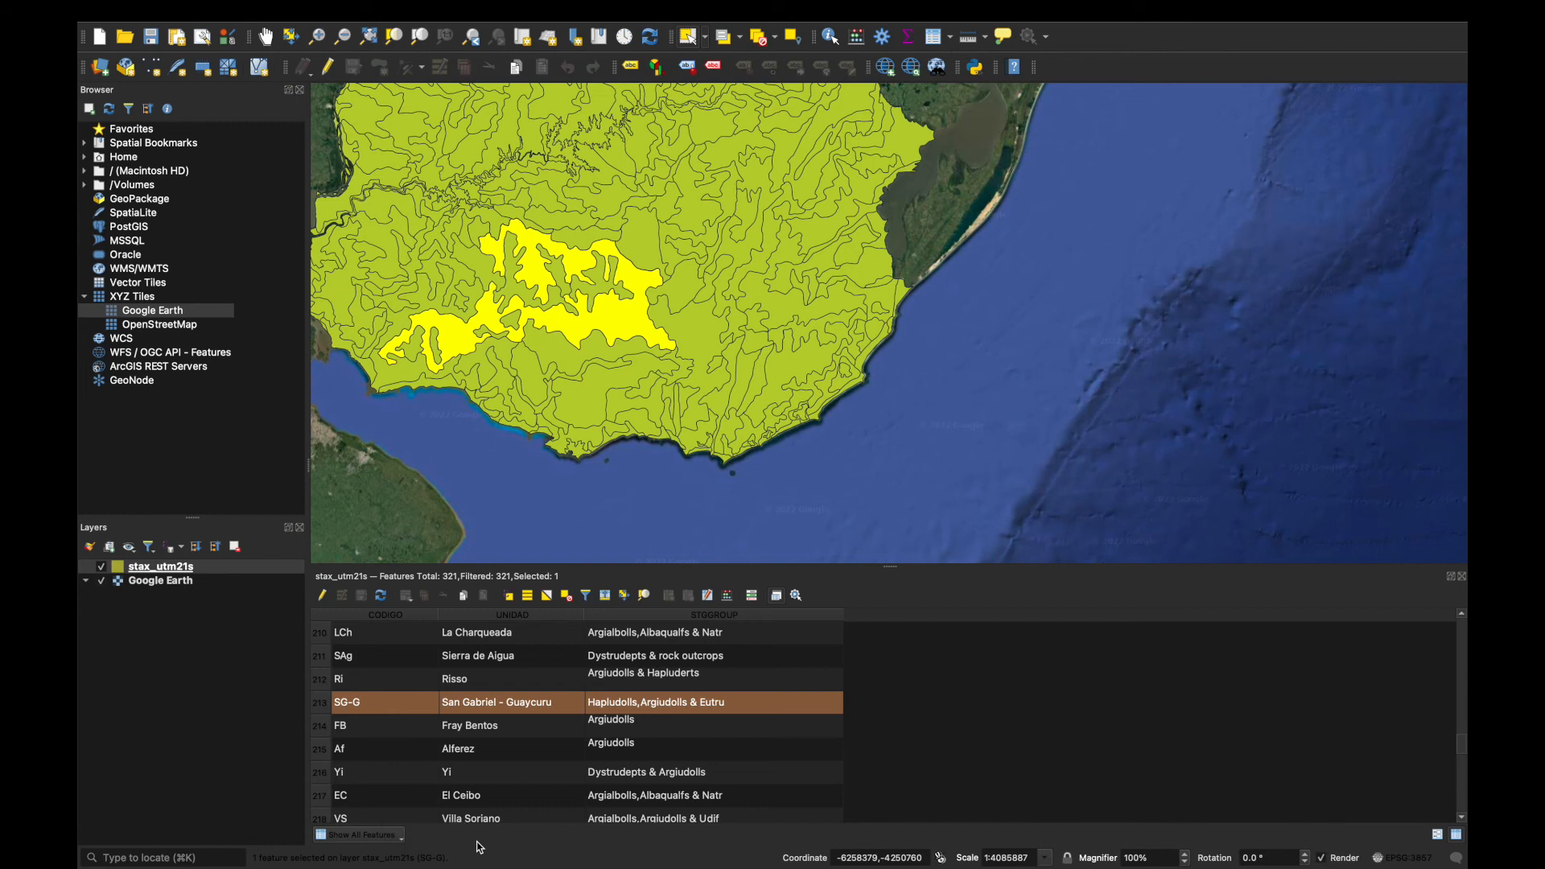
Limit the attribute table to selected features, and select several neighbouring soil polygons one after another to read their records.
{"action": "left_click", "coordinate": [403, 838]}
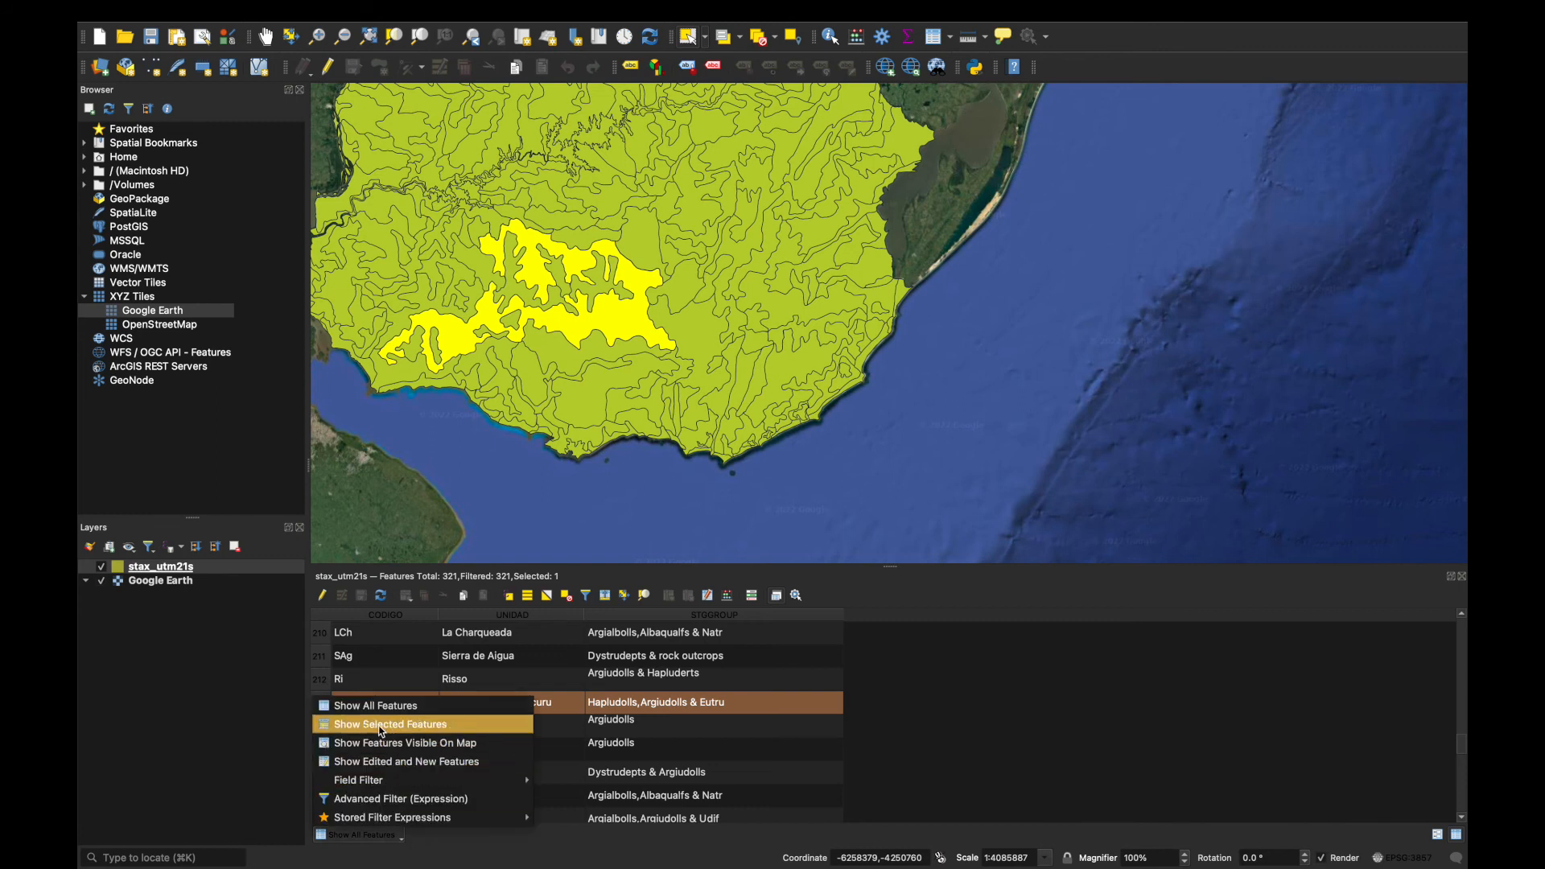
{"action": "left_click", "coordinate": [383, 726]}
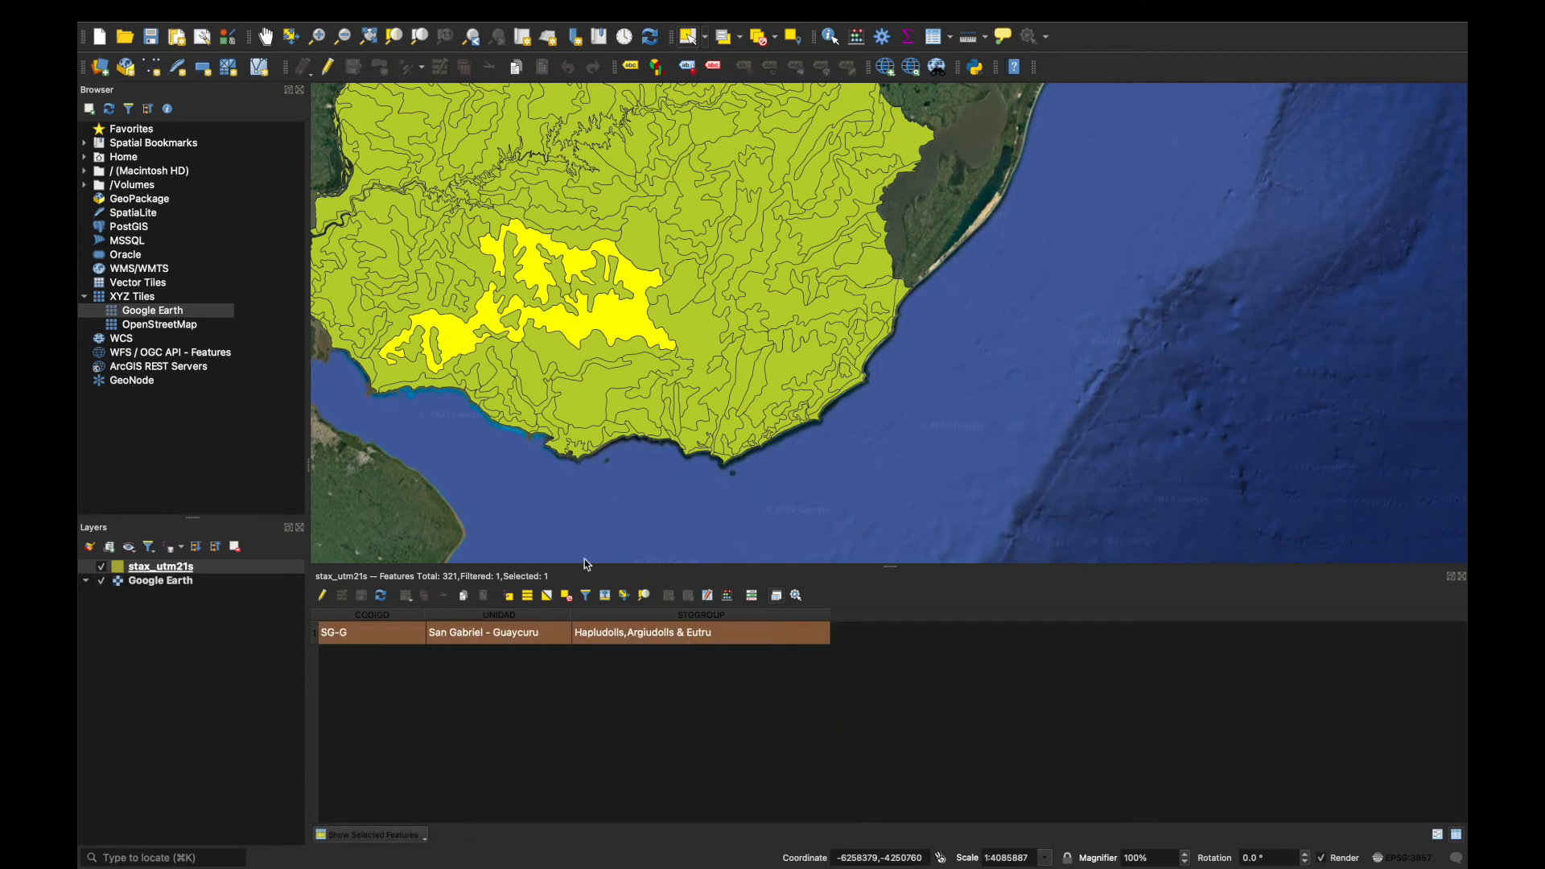
{"action": "left_click", "coordinate": [709, 328]}
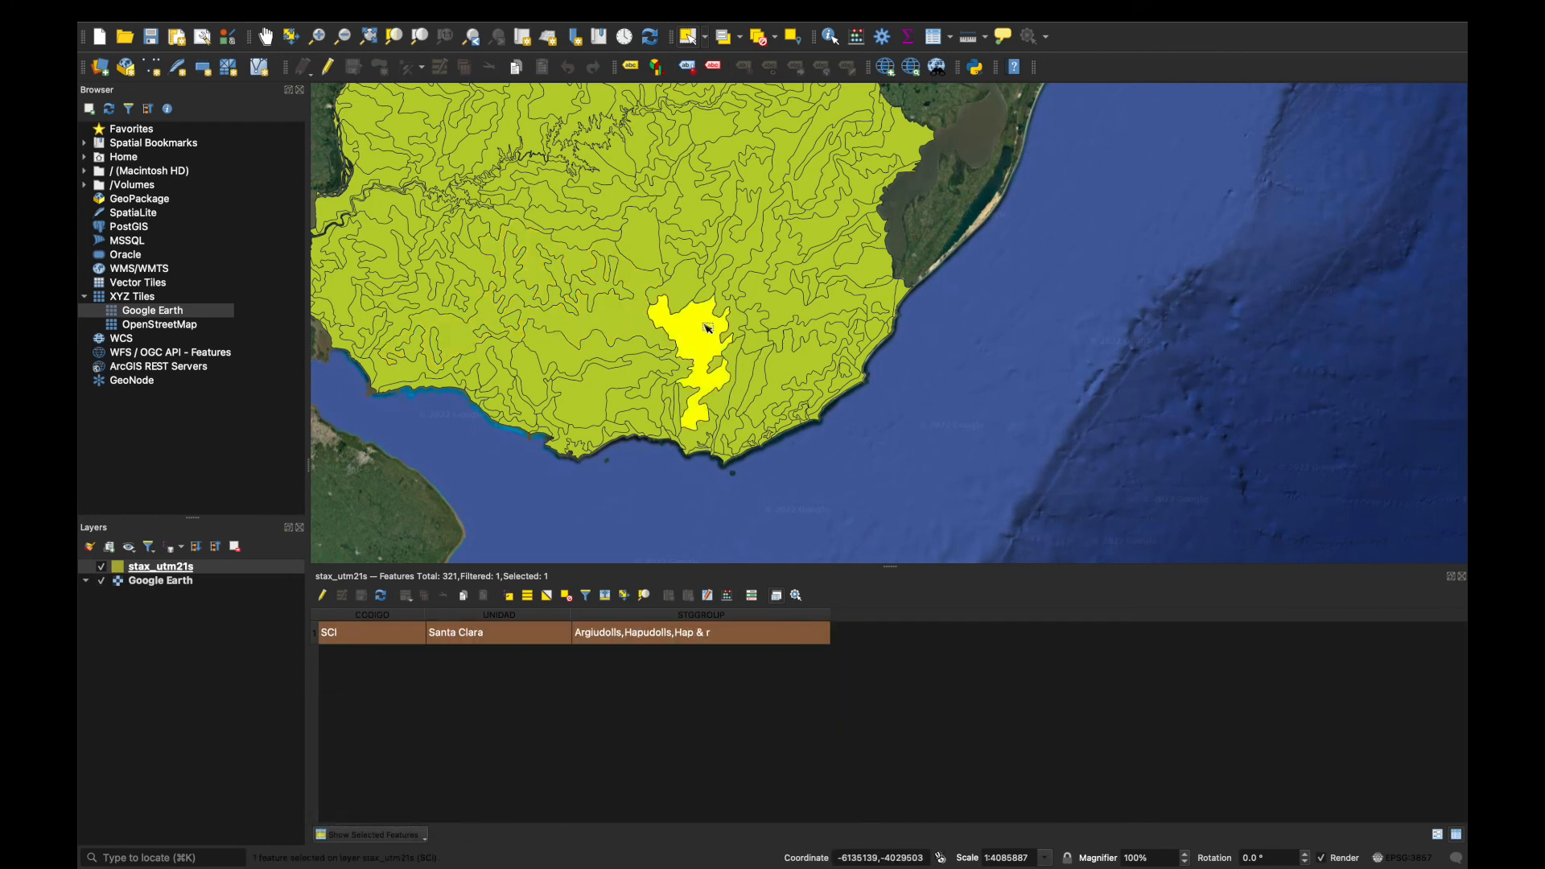
{"action": "left_click", "coordinate": [688, 290]}
{"action": "left_click", "coordinate": [615, 217]}
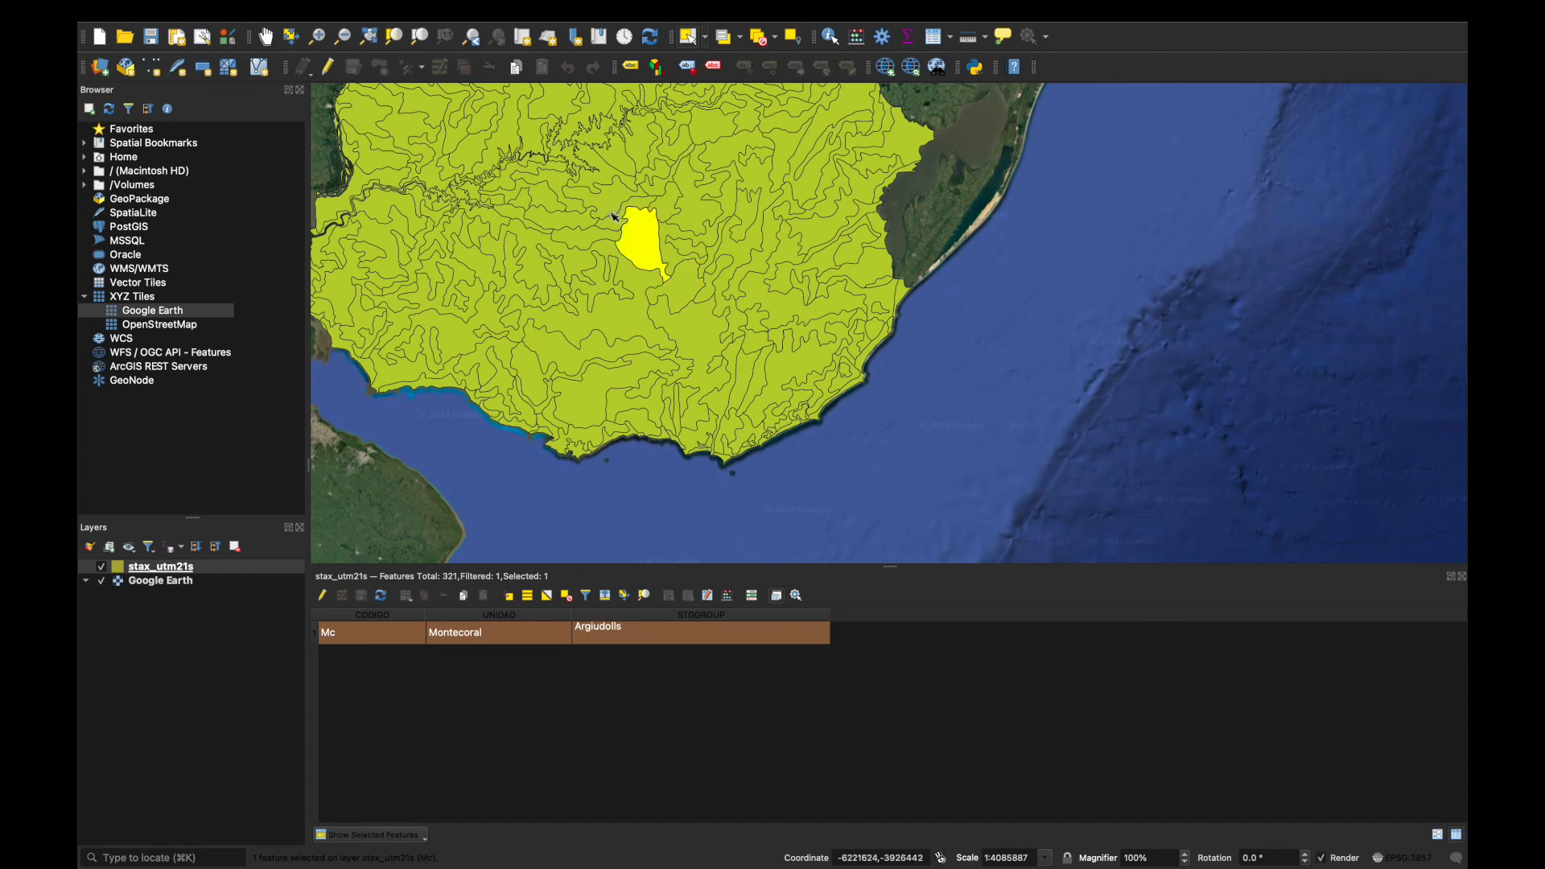
{"action": "left_click", "coordinate": [613, 209]}
{"action": "left_click", "coordinate": [609, 179]}
{"action": "left_click", "coordinate": [622, 166]}
{"action": "left_click", "coordinate": [642, 250]}
Close the docked attribute table and select the elongated east-west soil polygon near Uruguay's southern coast.
{"action": "left_click", "coordinate": [1463, 577]}
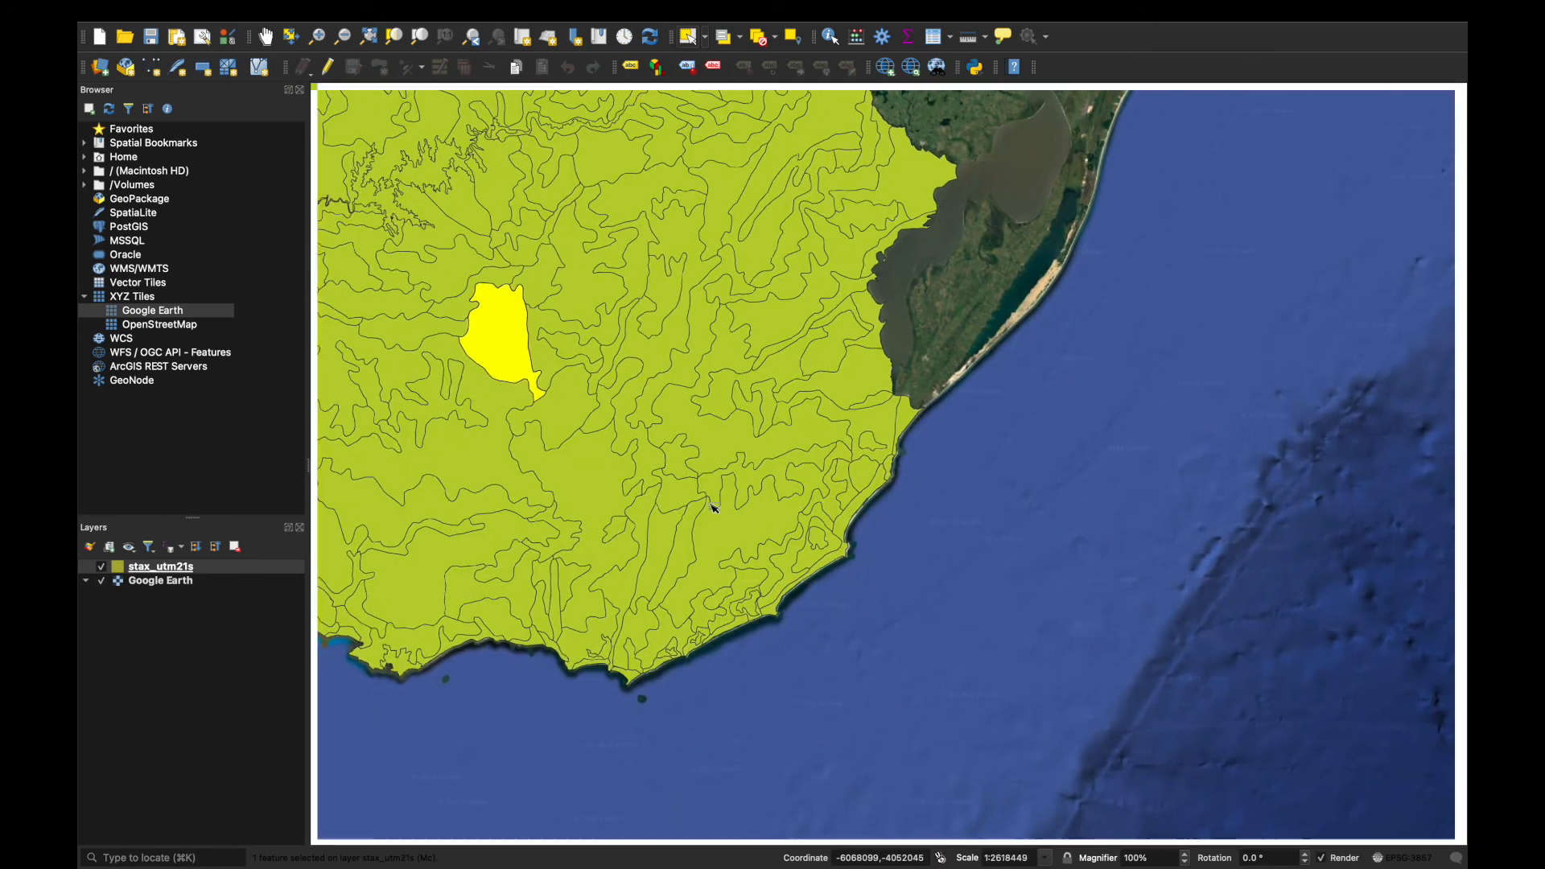
{"action": "scroll", "coordinate": [714, 508], "scroll_direction": "down", "scroll_amount": 1}
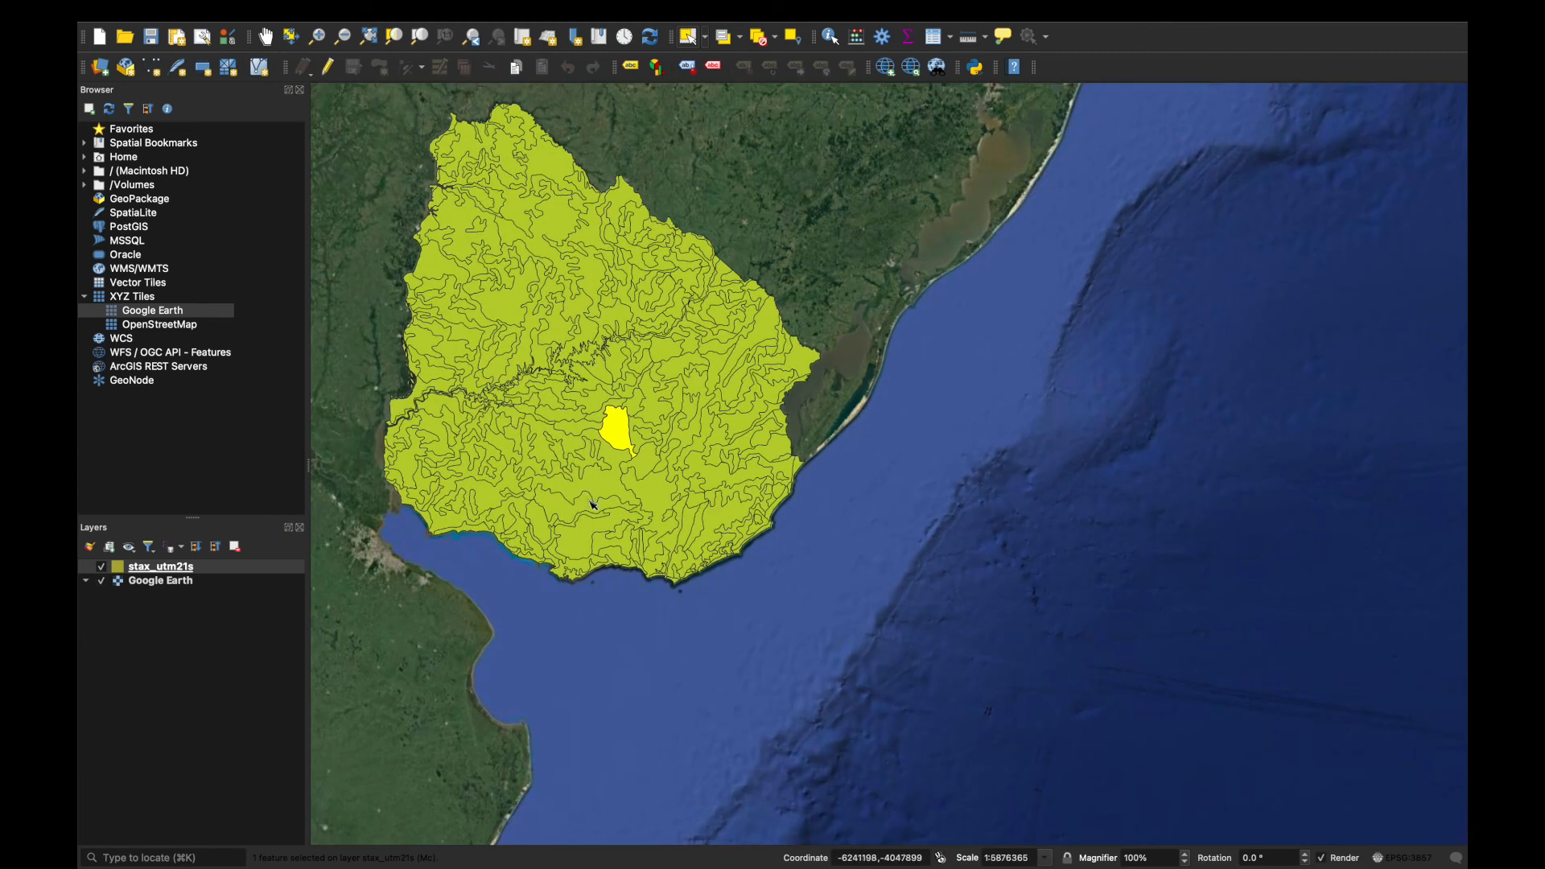
{"action": "left_click", "coordinate": [603, 502]}
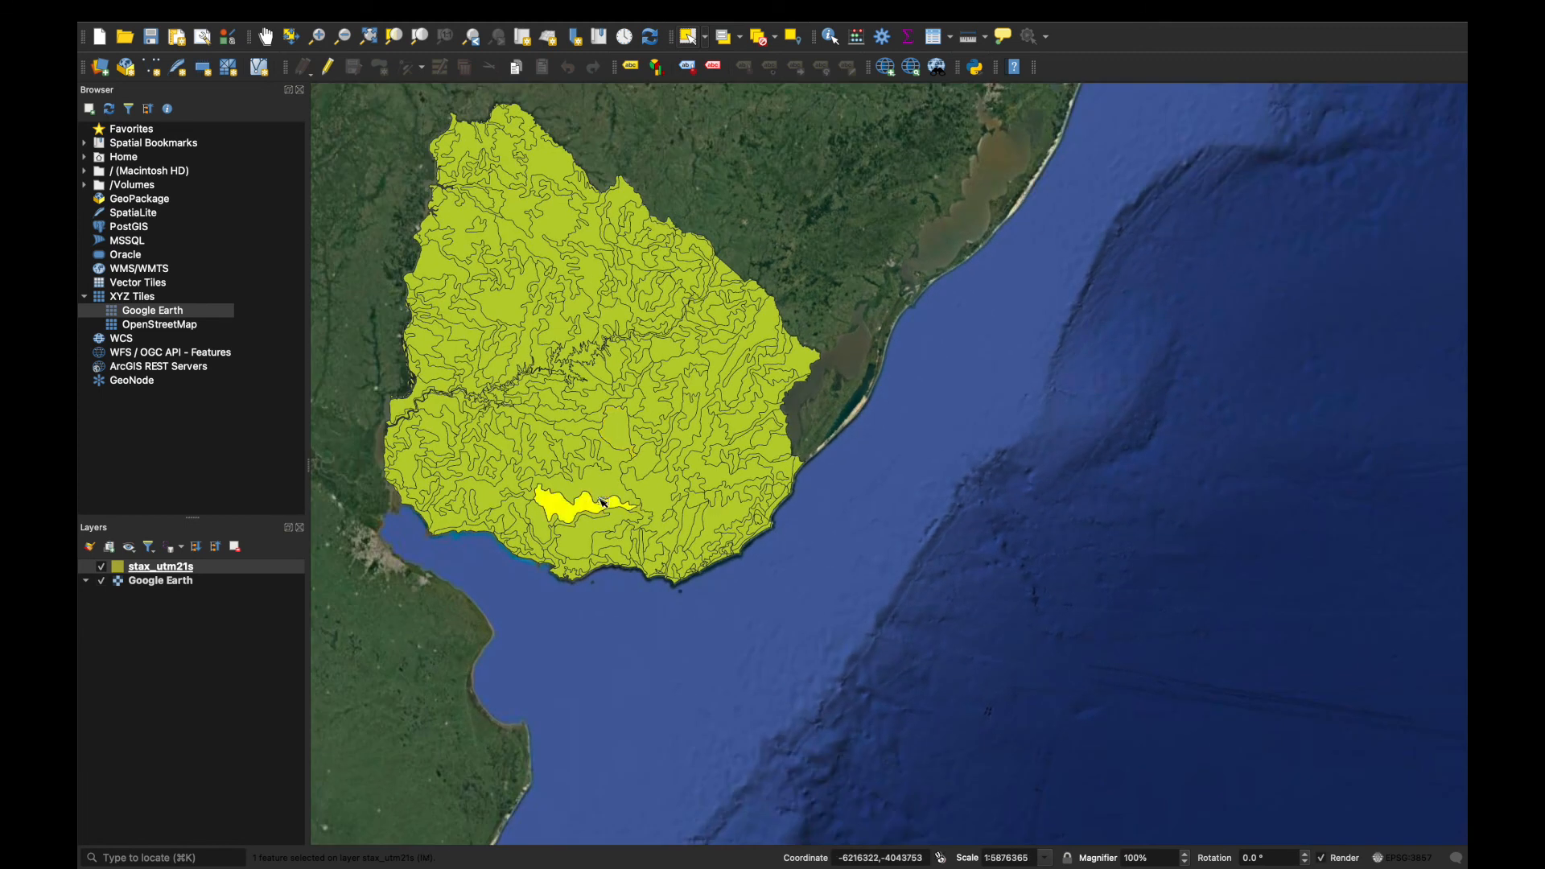
Open the symbology properties of stax_utm21s and change its renderer to Categorized.
{"action": "right_click", "coordinate": [158, 569]}
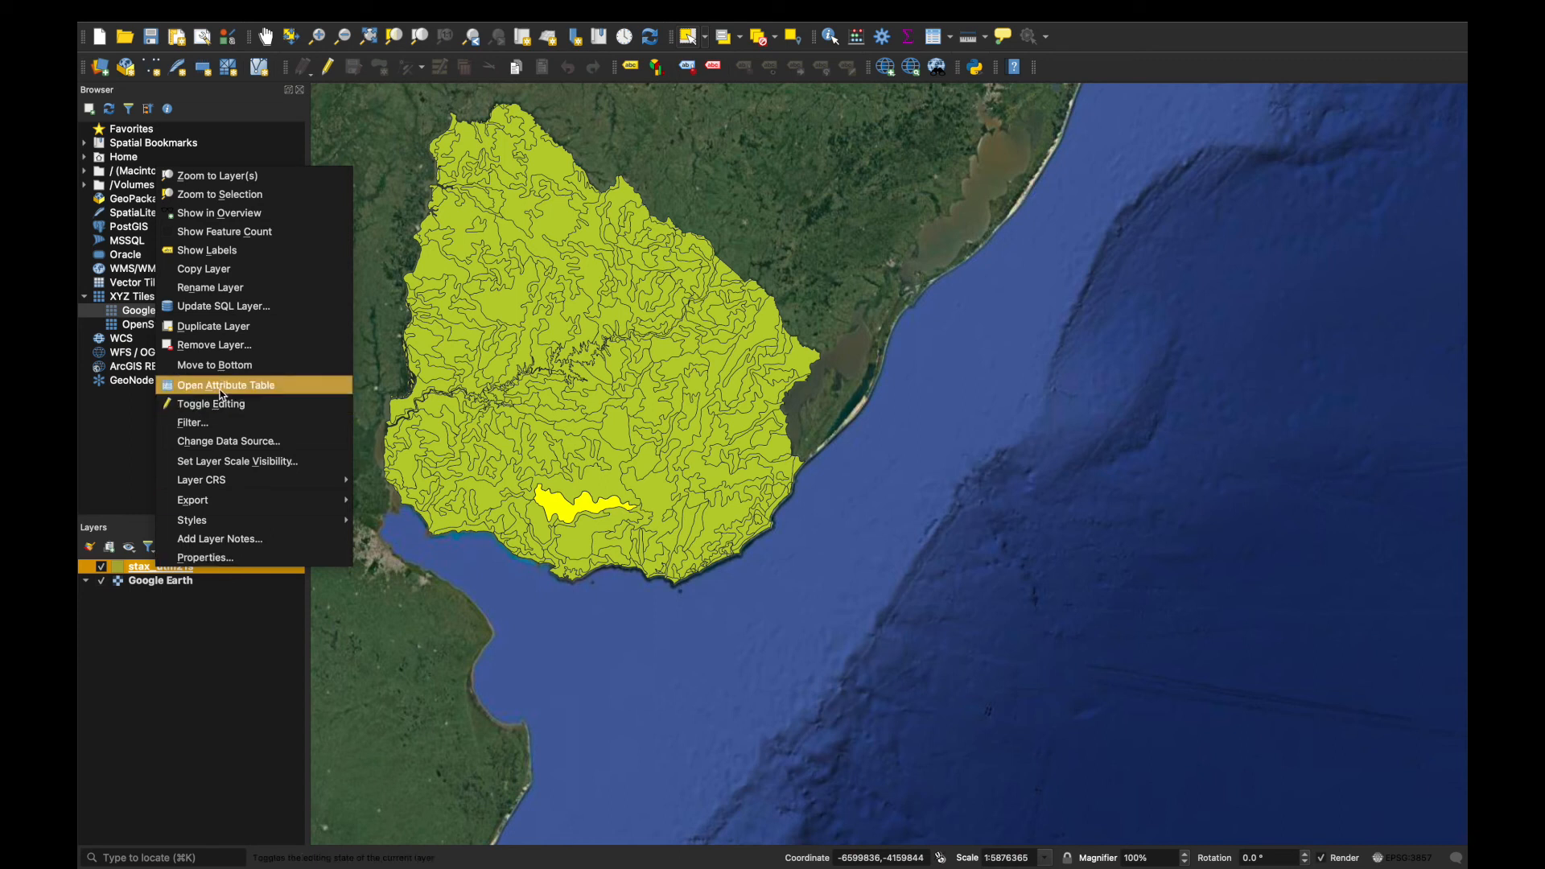
{"action": "left_click", "coordinate": [216, 559]}
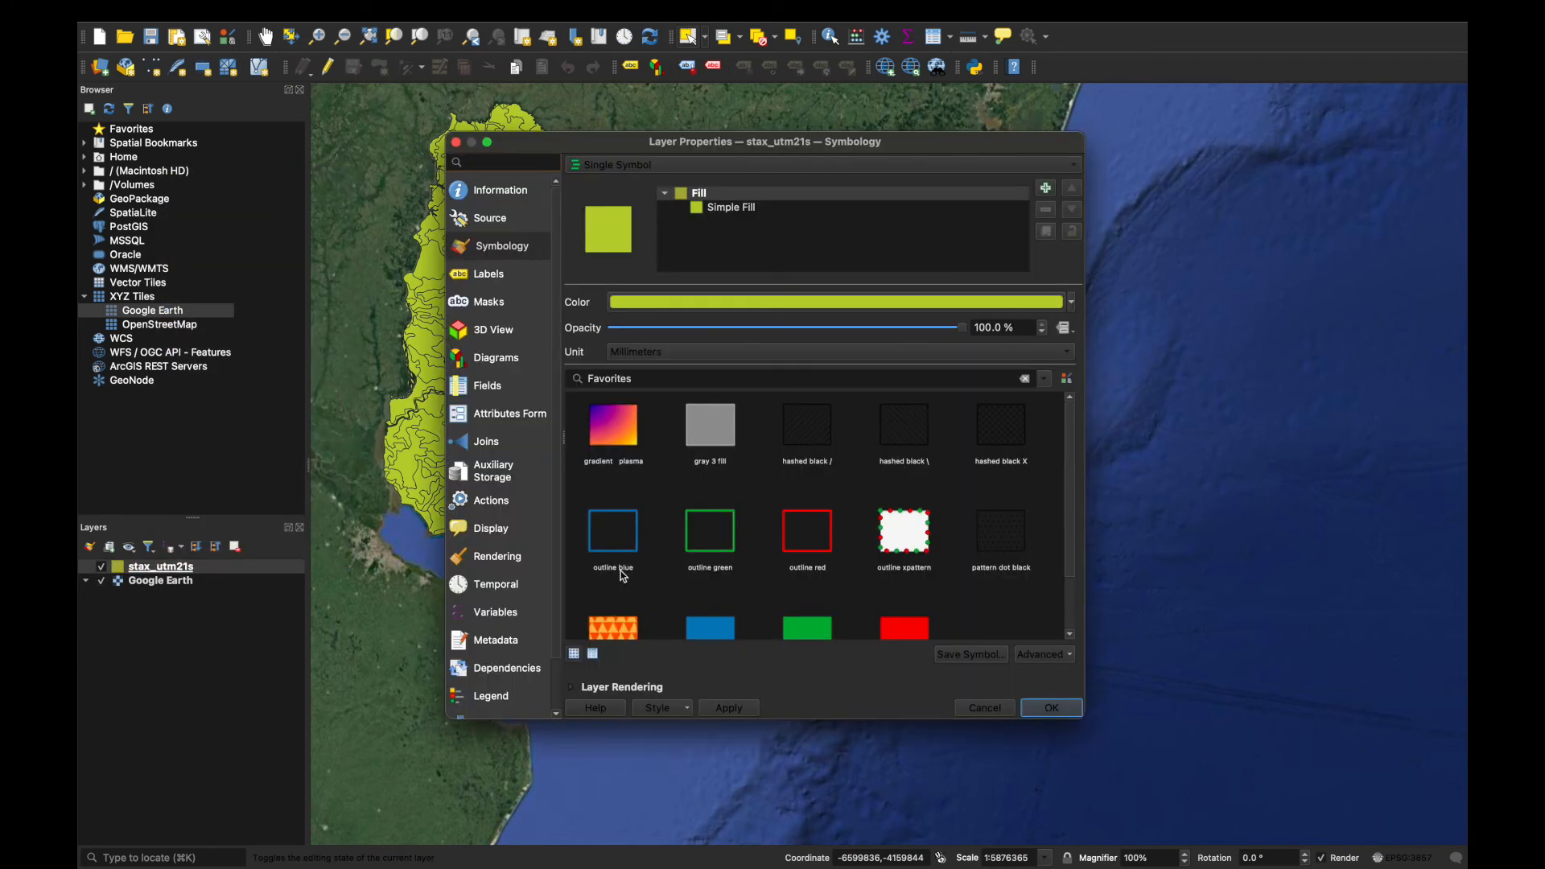
{"action": "left_click_drag", "start_coordinate": [844, 150], "coordinate": [1231, 196]}
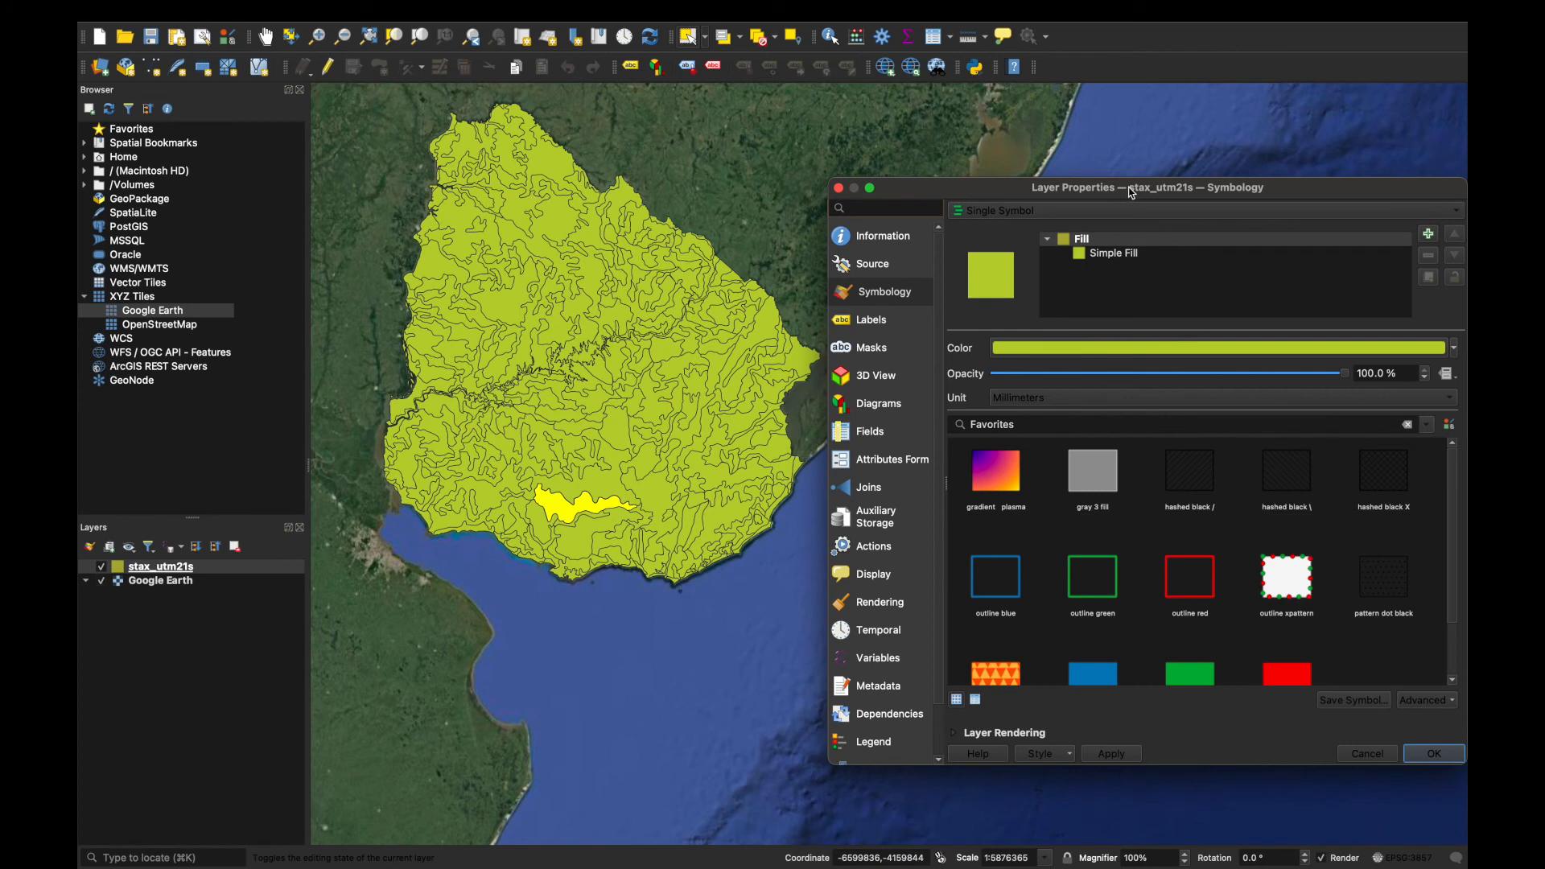
{"action": "left_click_drag", "start_coordinate": [1132, 190], "coordinate": [941, 171]}
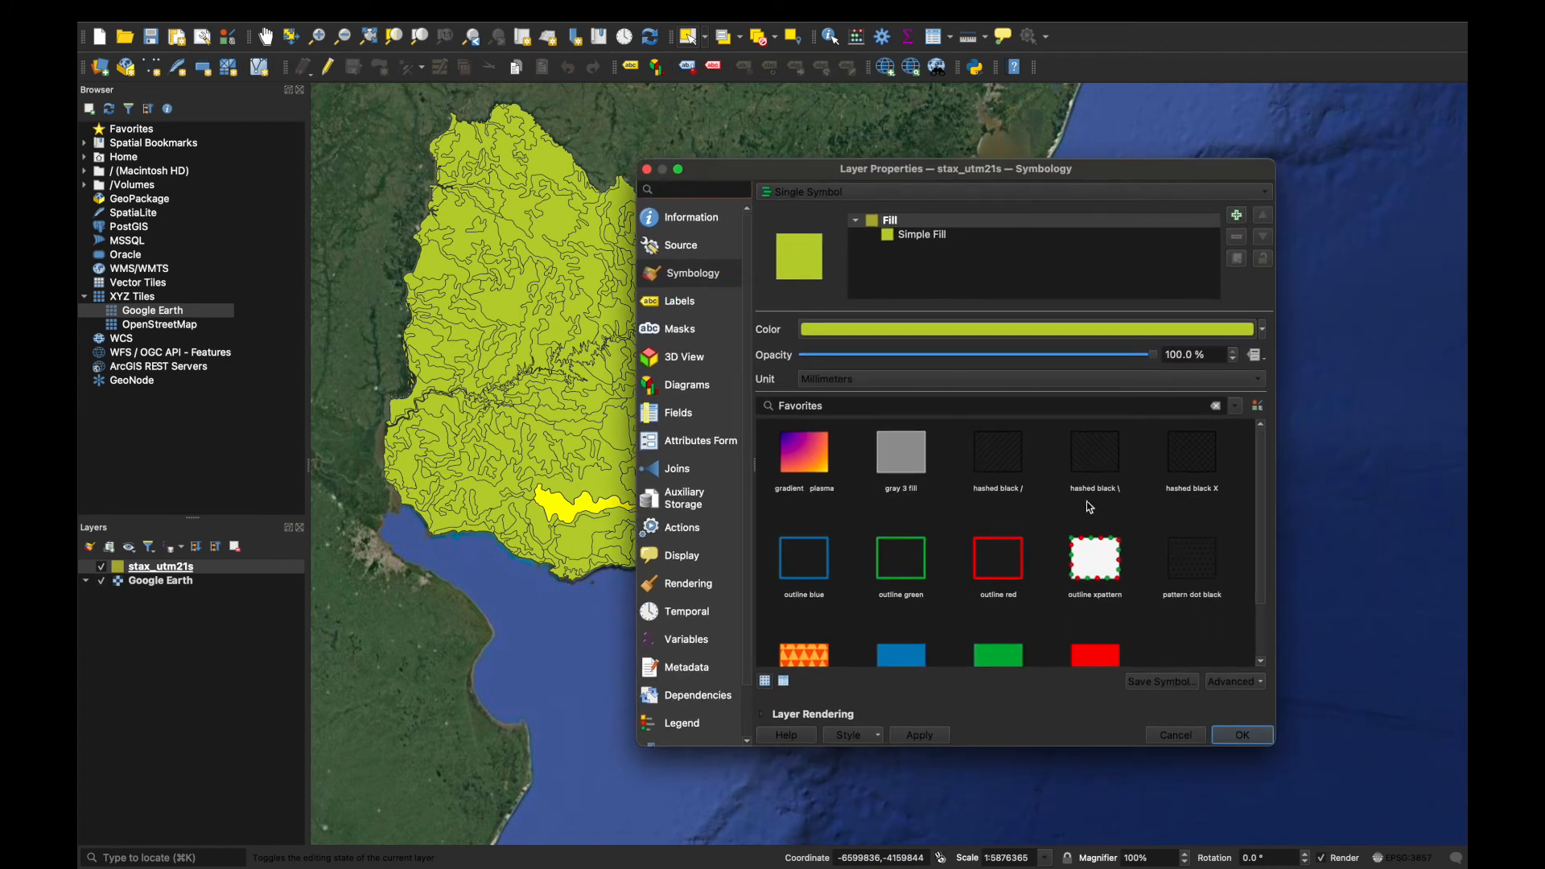
{"action": "left_click", "coordinate": [1268, 197]}
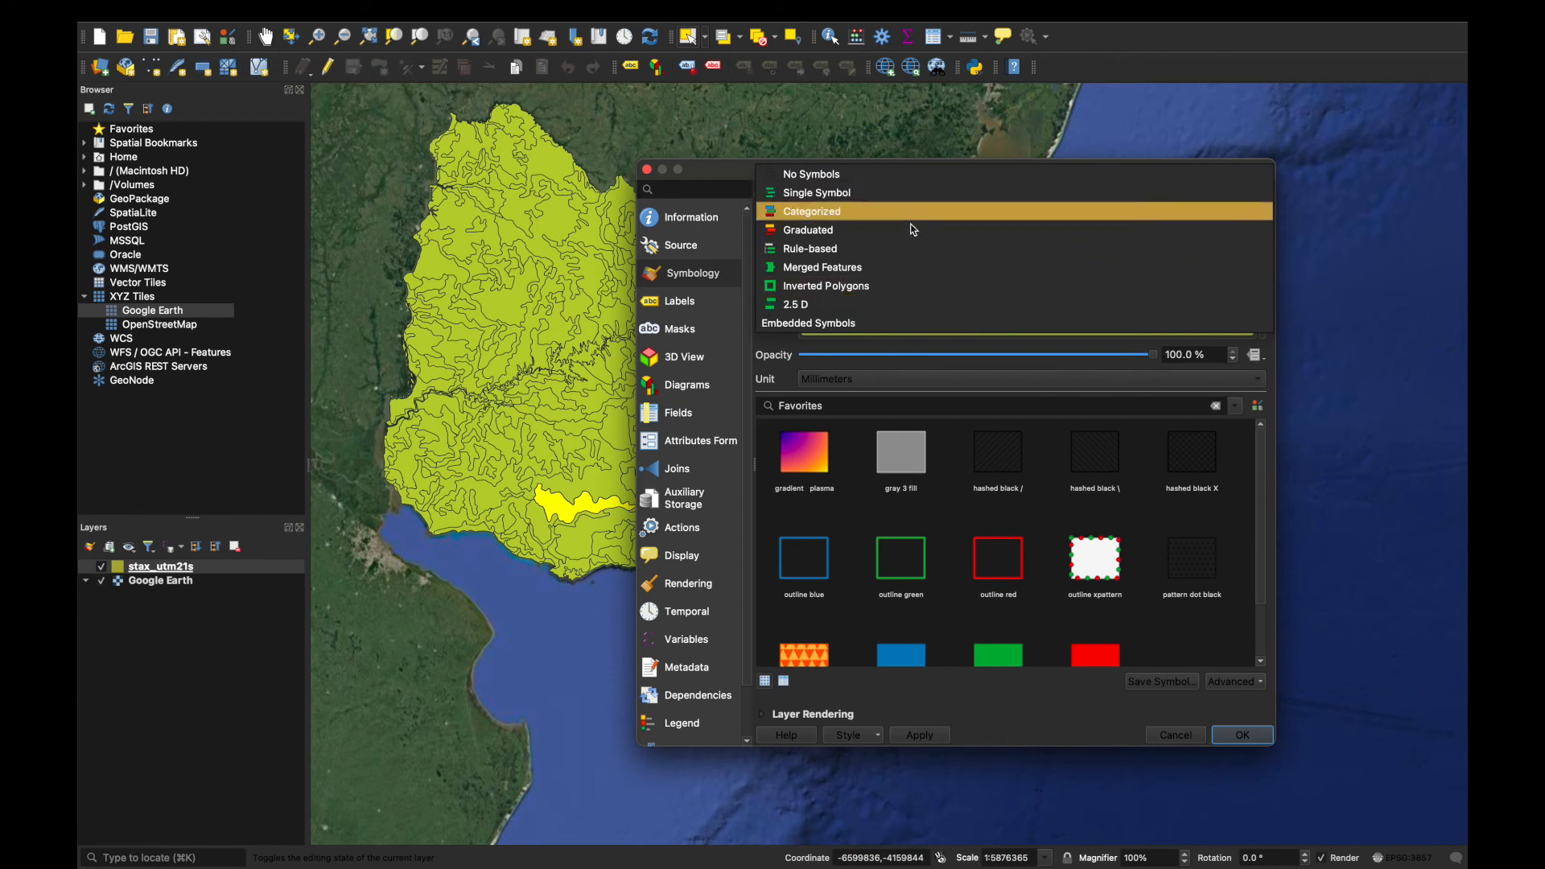
{"action": "left_click", "coordinate": [829, 215]}
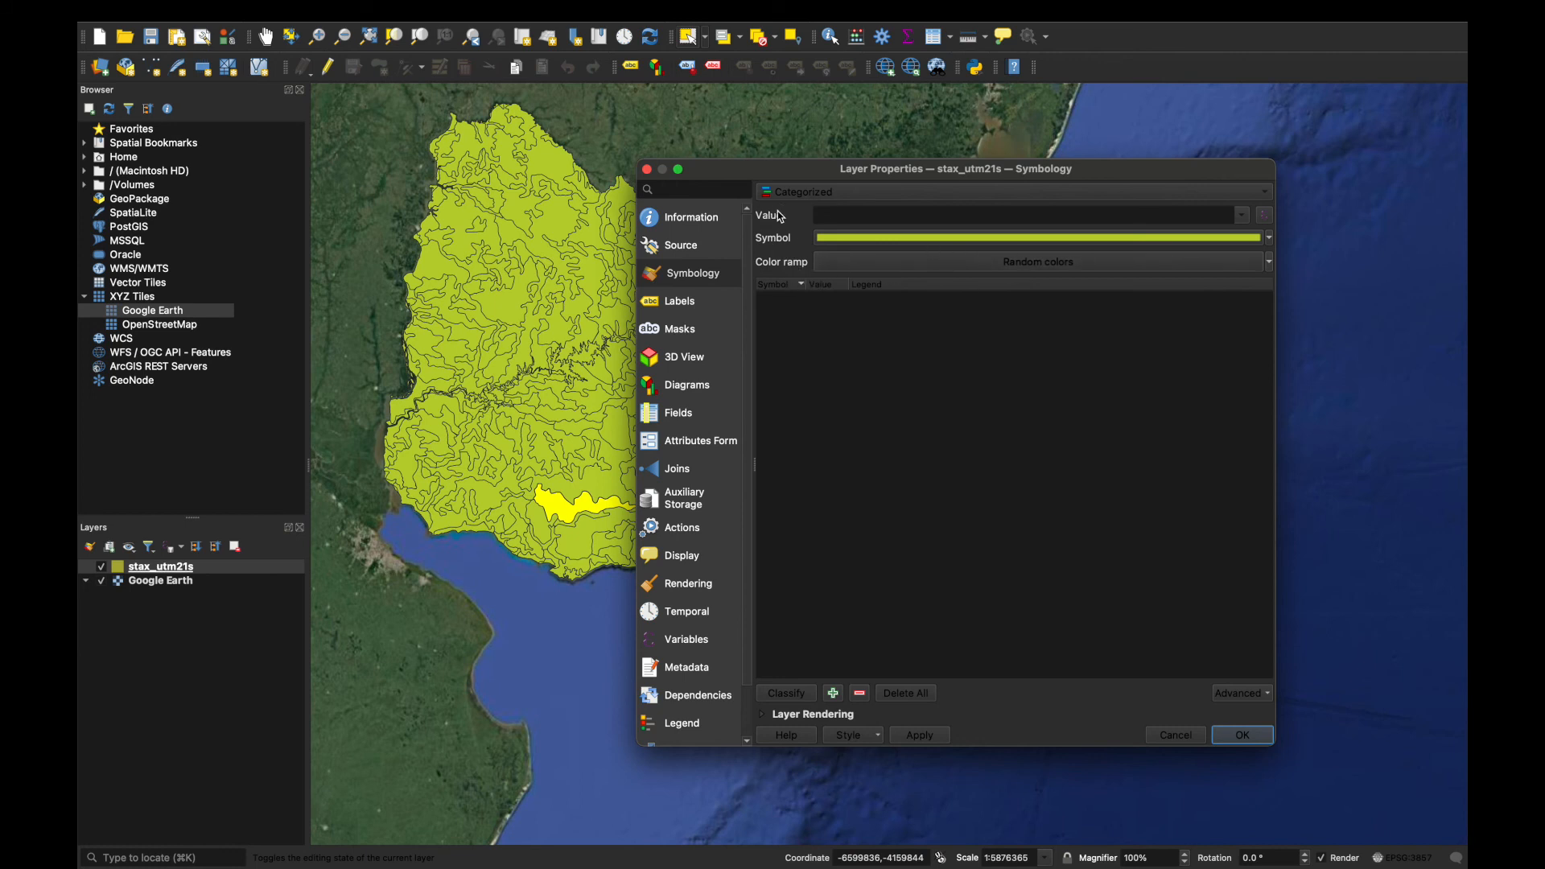
Classify the layer by the UNIDAD field with the Viridis color ramp, and look through the category list.
{"action": "left_click", "coordinate": [1243, 216]}
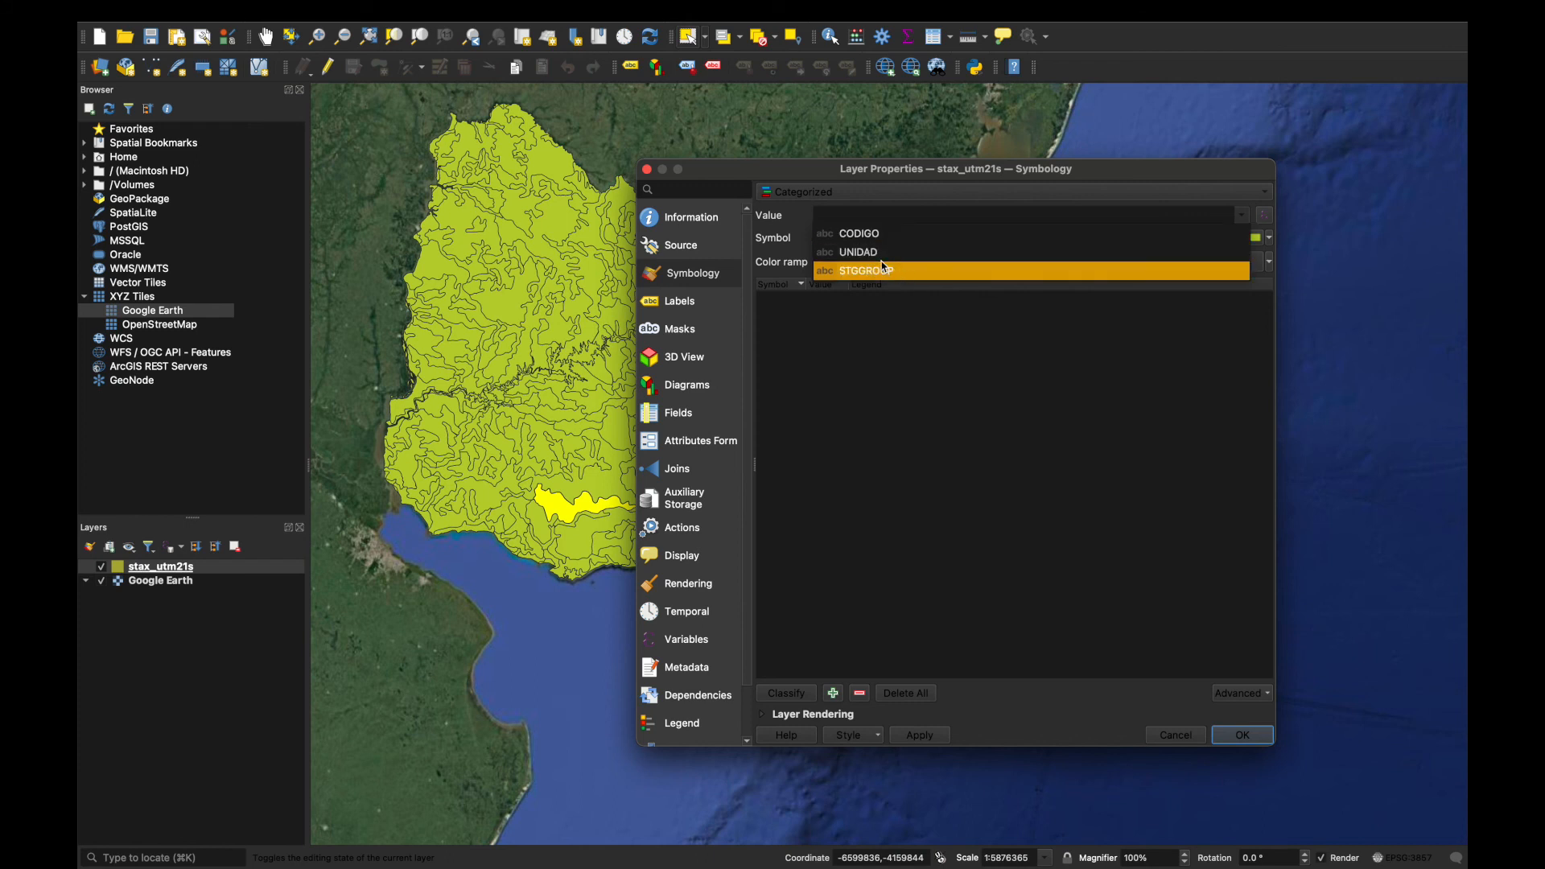
{"action": "left_click", "coordinate": [883, 253]}
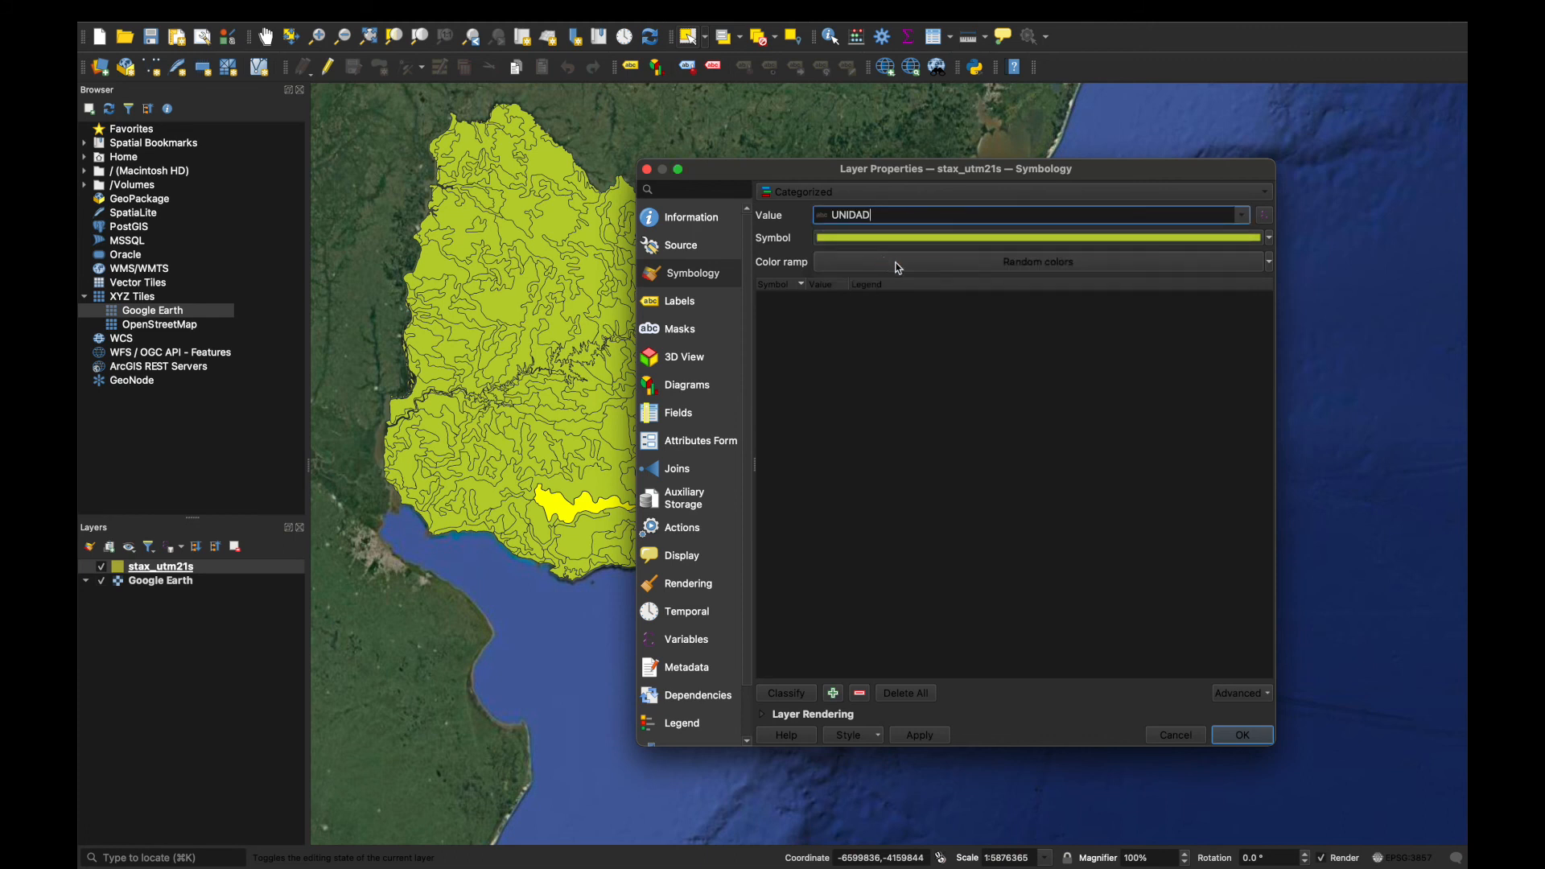
{"action": "left_click", "coordinate": [1270, 262]}
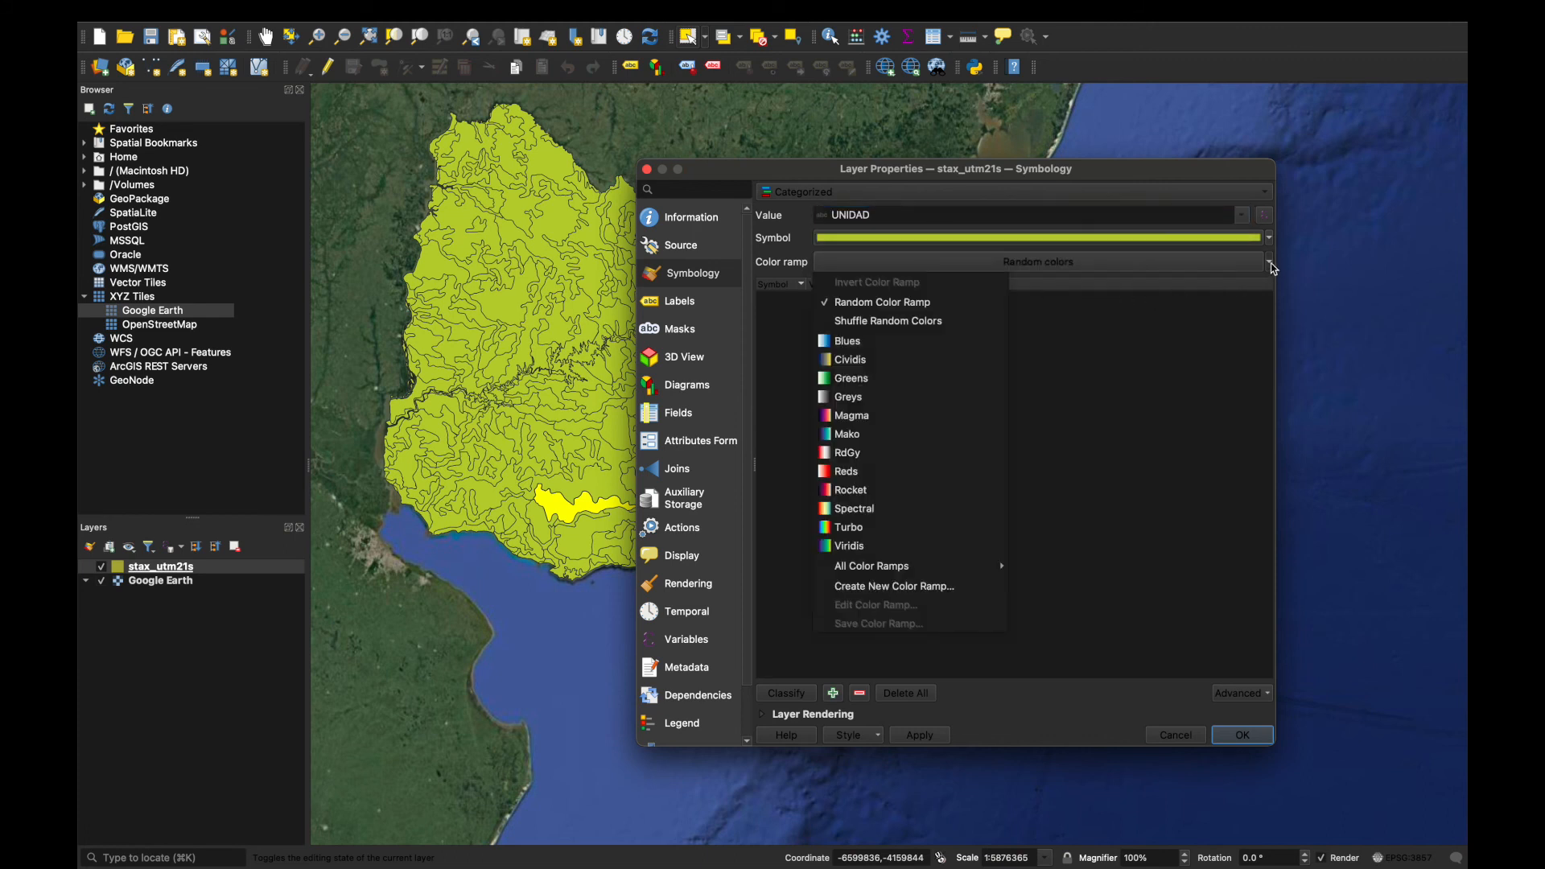
{"action": "left_click", "coordinate": [841, 548]}
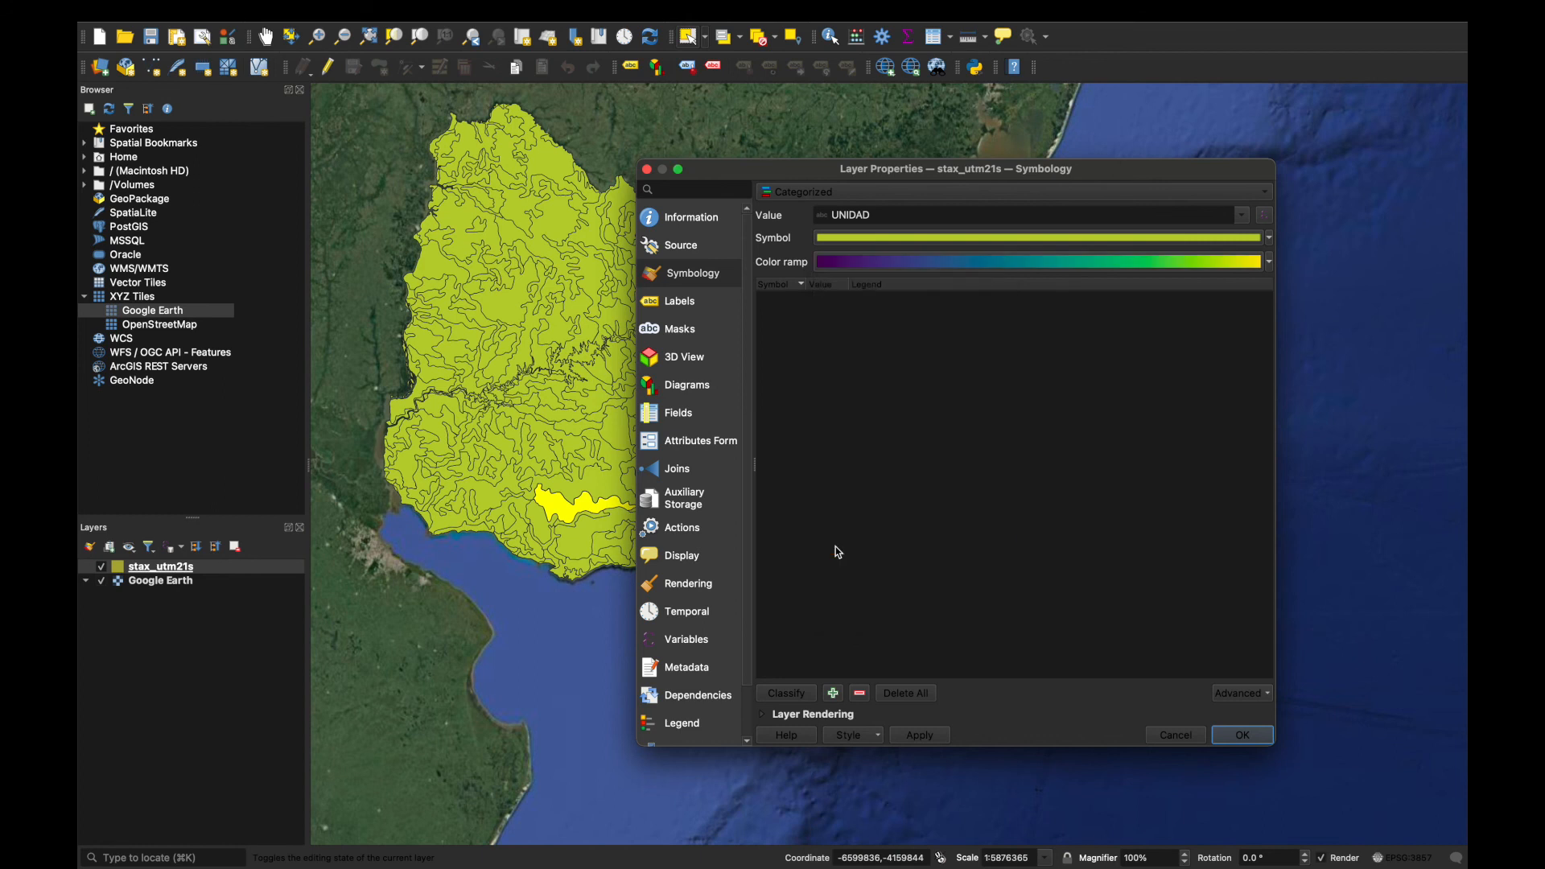
{"action": "left_click", "coordinate": [798, 695]}
{"action": "scroll", "coordinate": [857, 531], "scroll_direction": "down", "scroll_amount": 20}
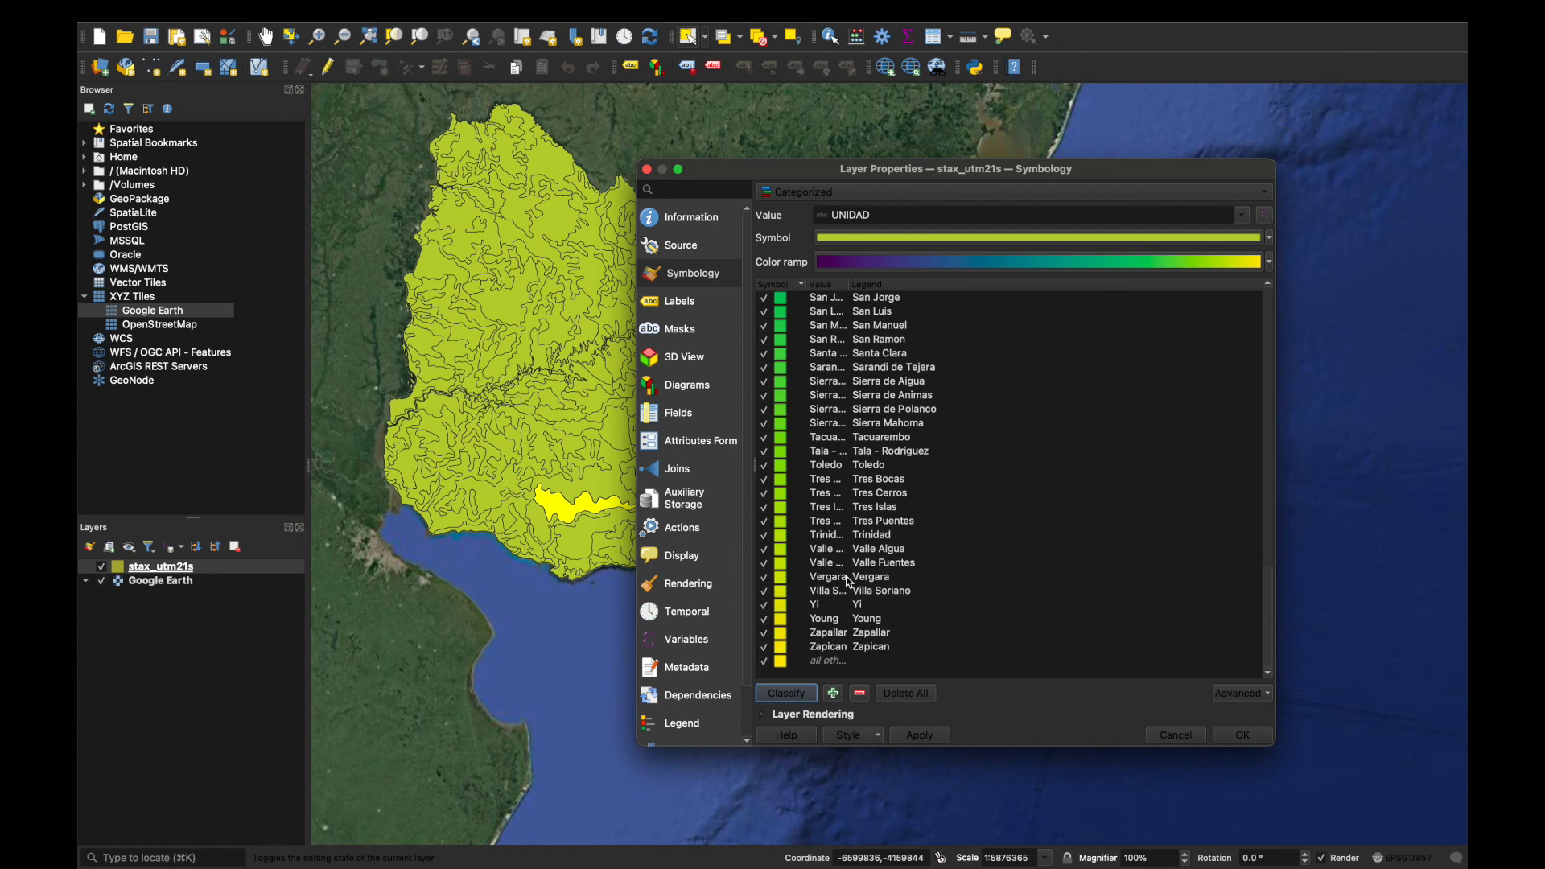
{"action": "scroll", "coordinate": [787, 524], "scroll_direction": "up", "scroll_amount": 10}
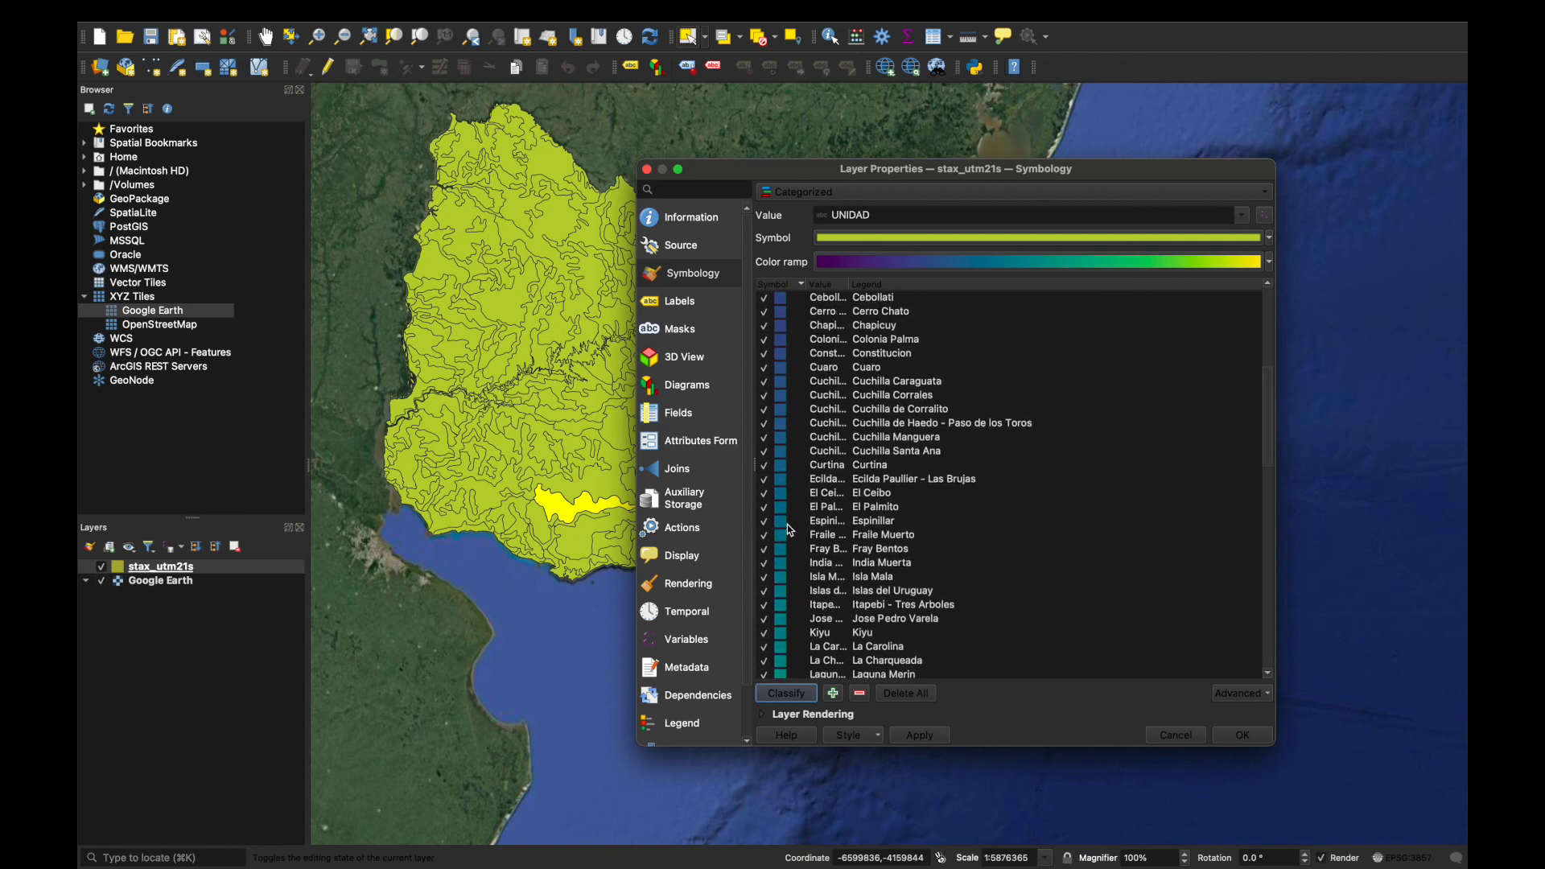
Apply the categorized UNIDAD symbology to the soils layer and close its properties.
{"action": "left_click", "coordinate": [929, 736]}
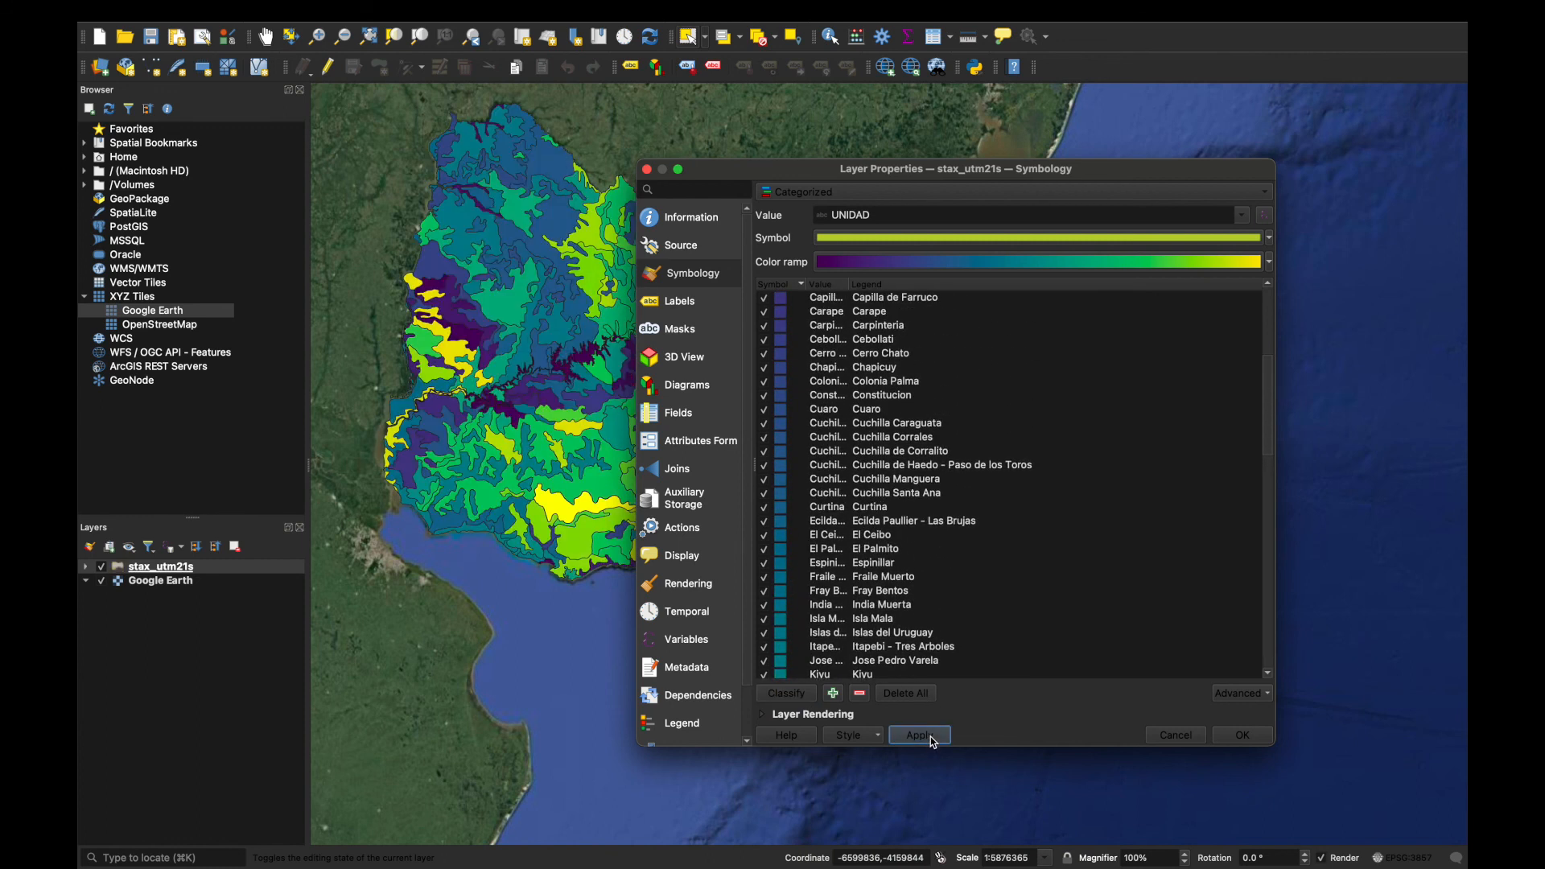
{"action": "left_click", "coordinate": [1235, 735]}
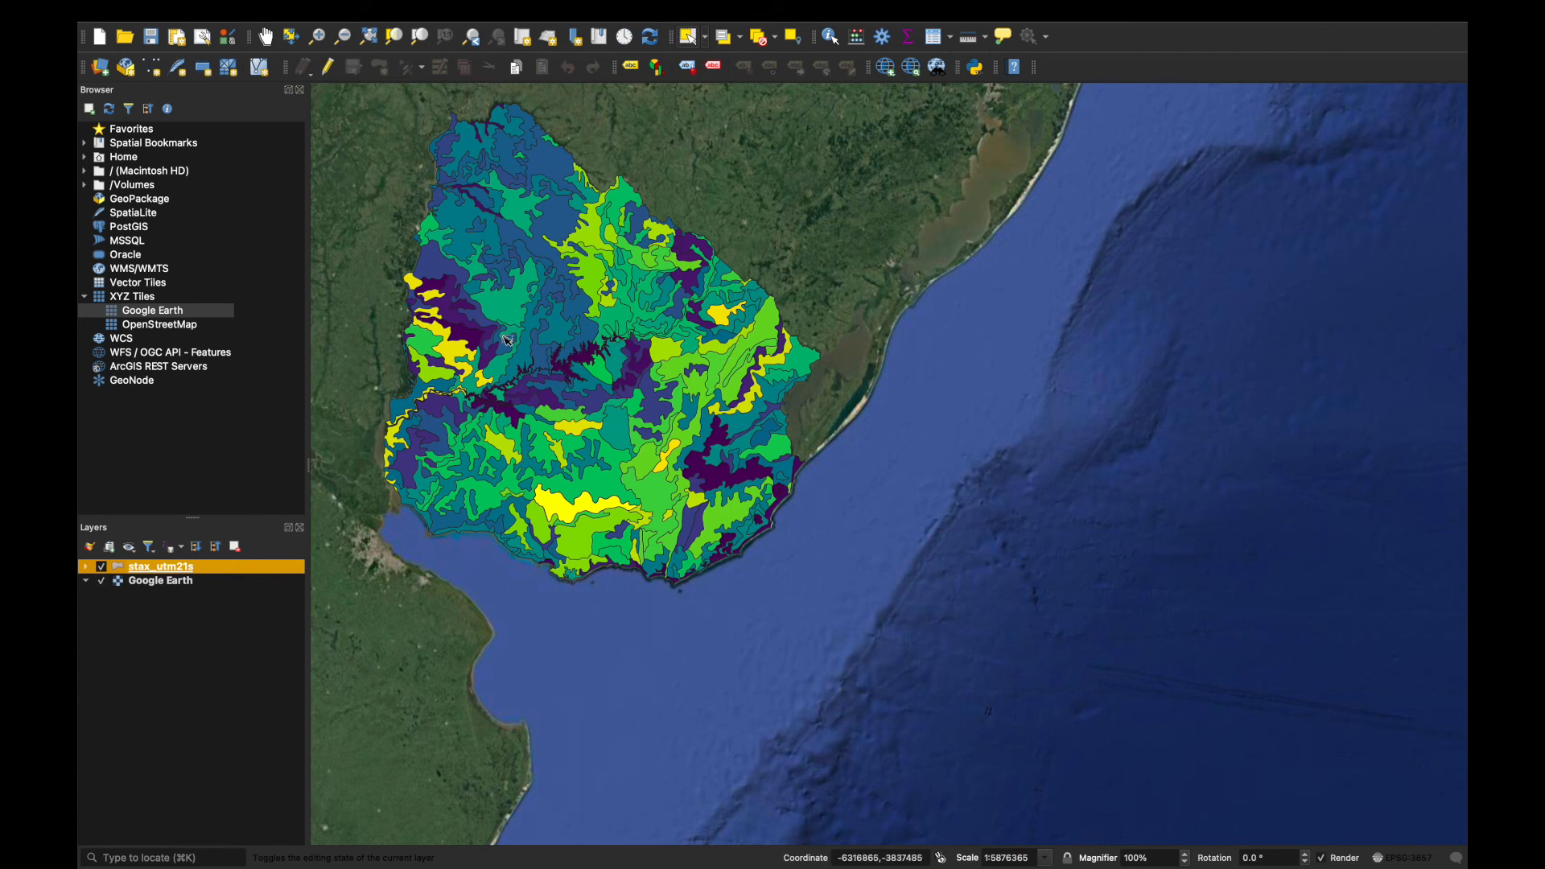
Select a soil polygon in west-central Uruguay, clear it by picking outside the layer, reselect it, and deselect features from all layers.
{"action": "scroll", "coordinate": [485, 321], "scroll_direction": "up", "scroll_amount": 1}
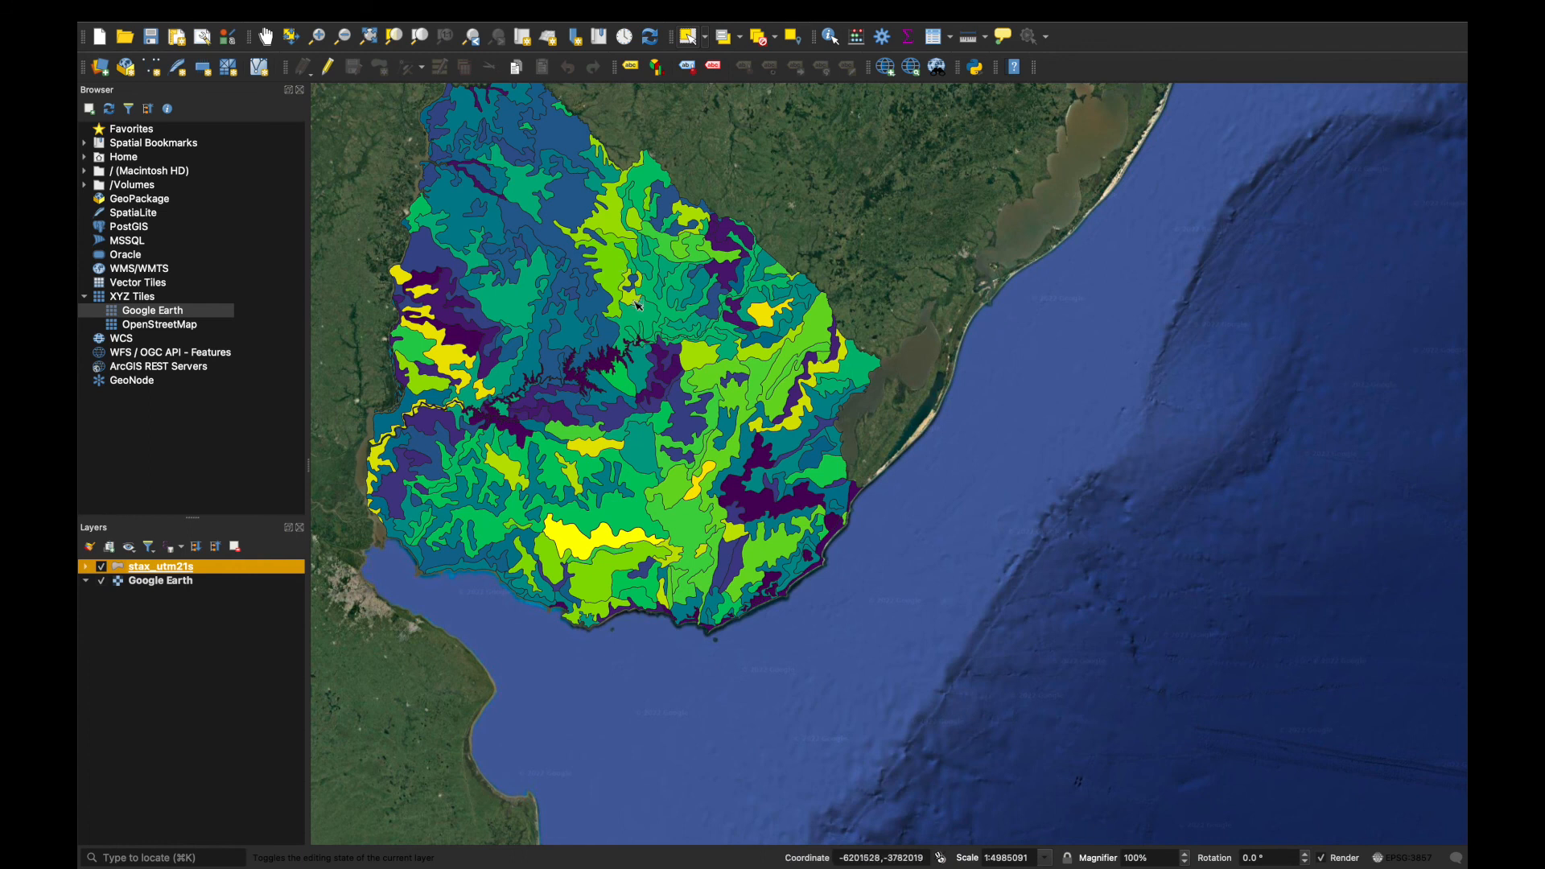
{"action": "left_click", "coordinate": [525, 313]}
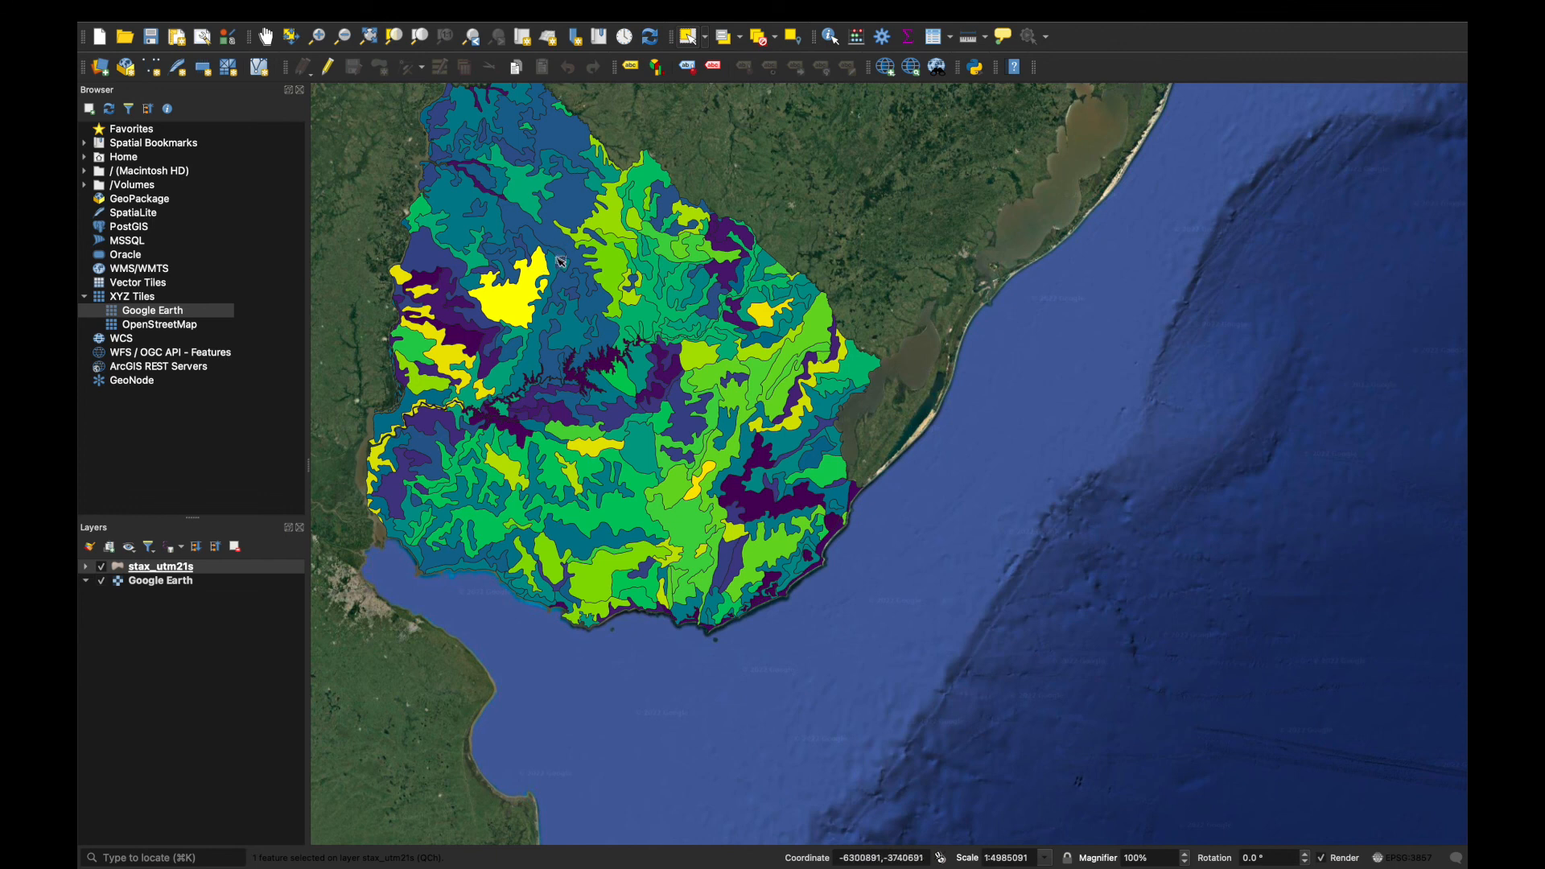
{"action": "left_click", "coordinate": [806, 155]}
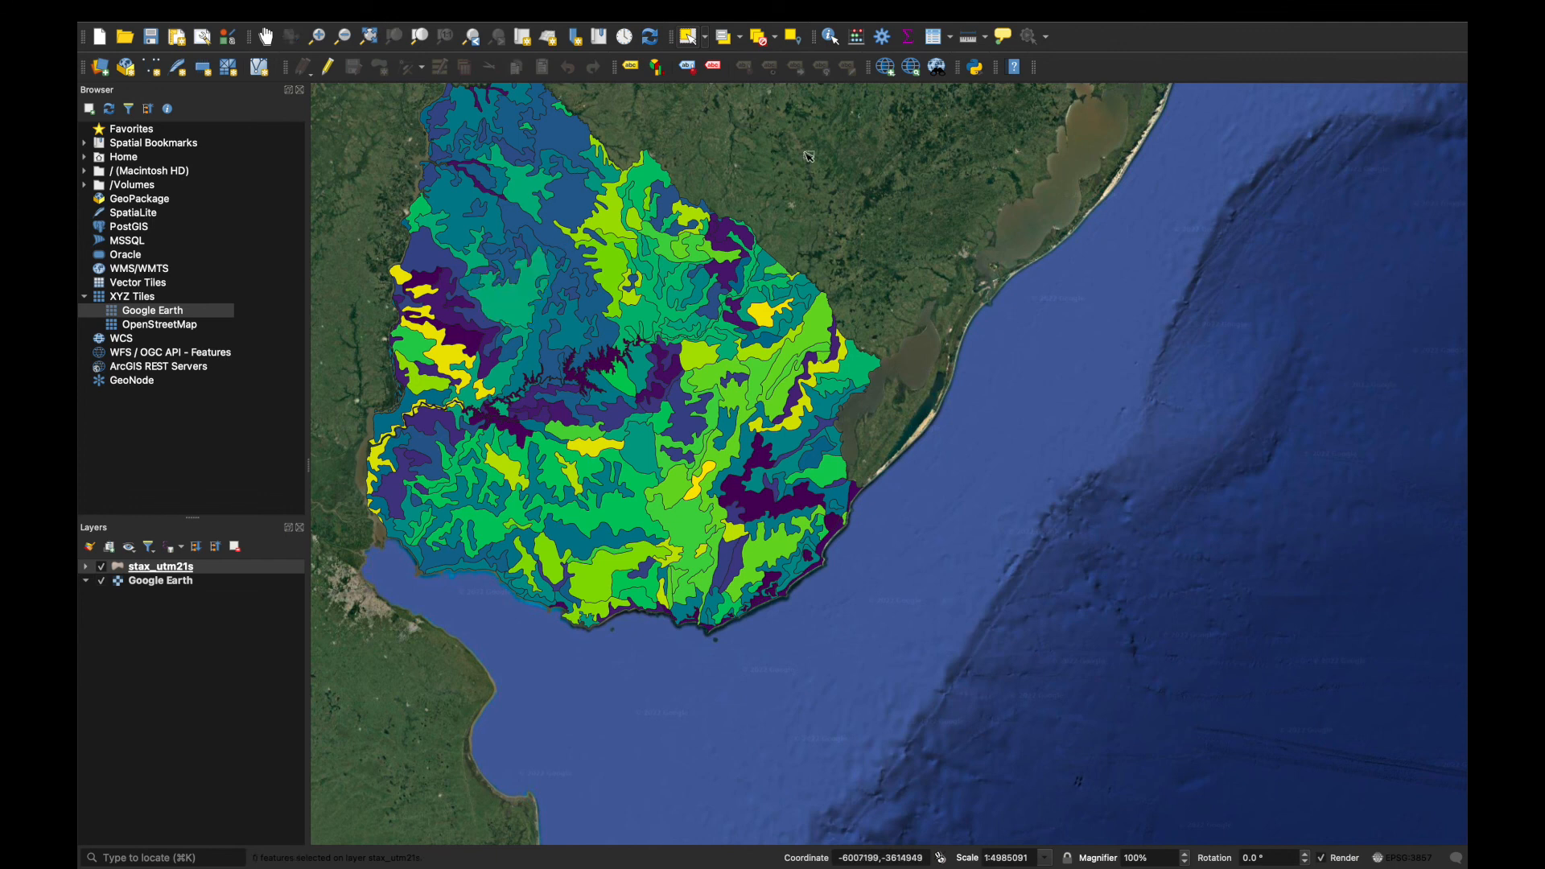
{"action": "left_click", "coordinate": [519, 296]}
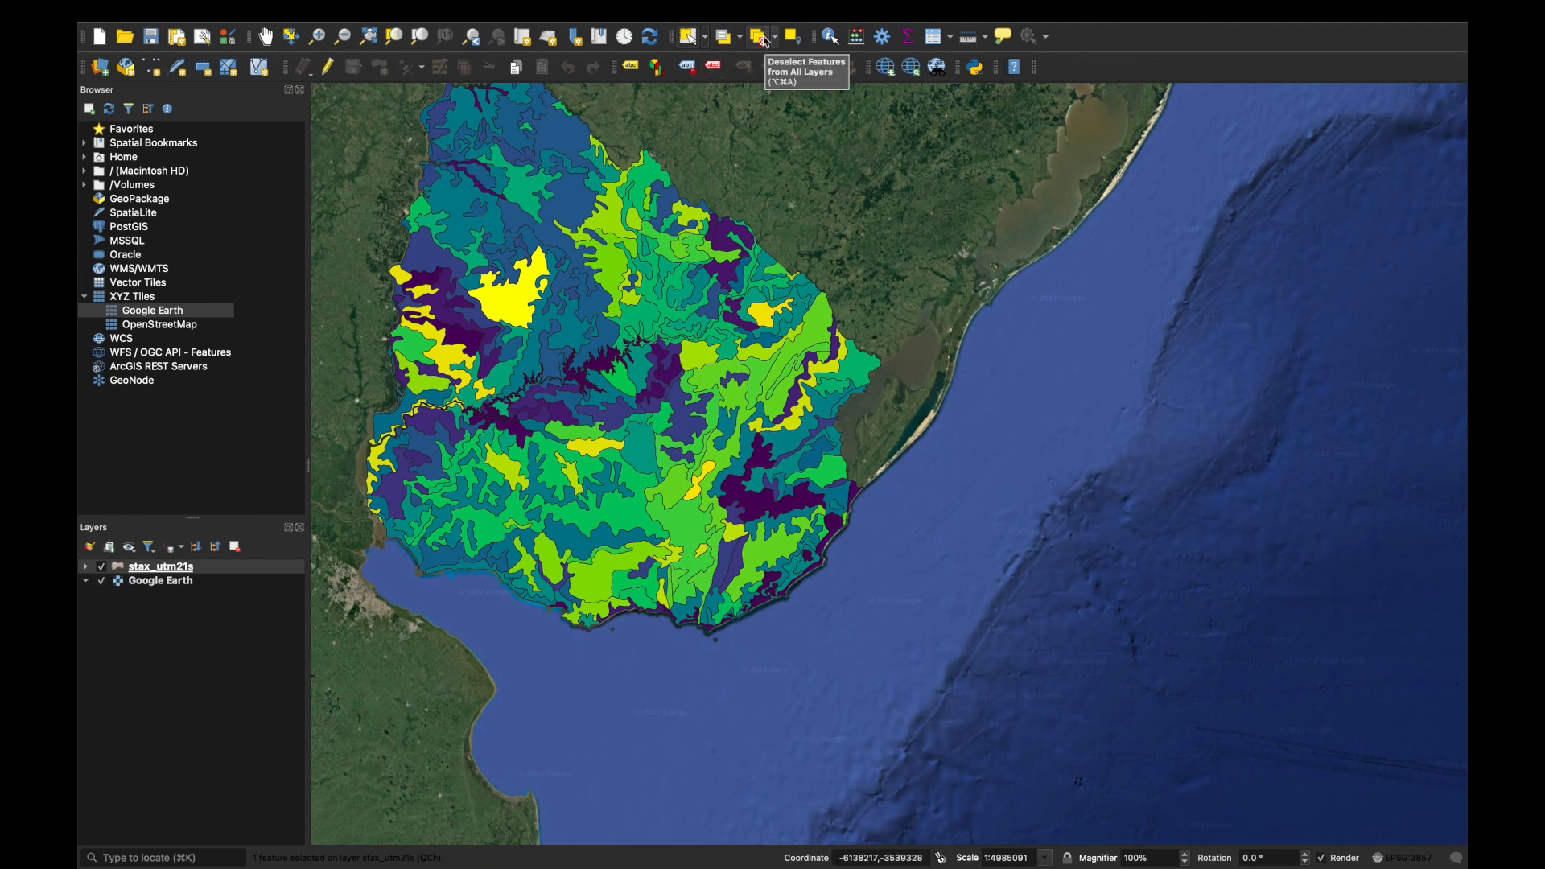
{"action": "left_click", "coordinate": [762, 44]}
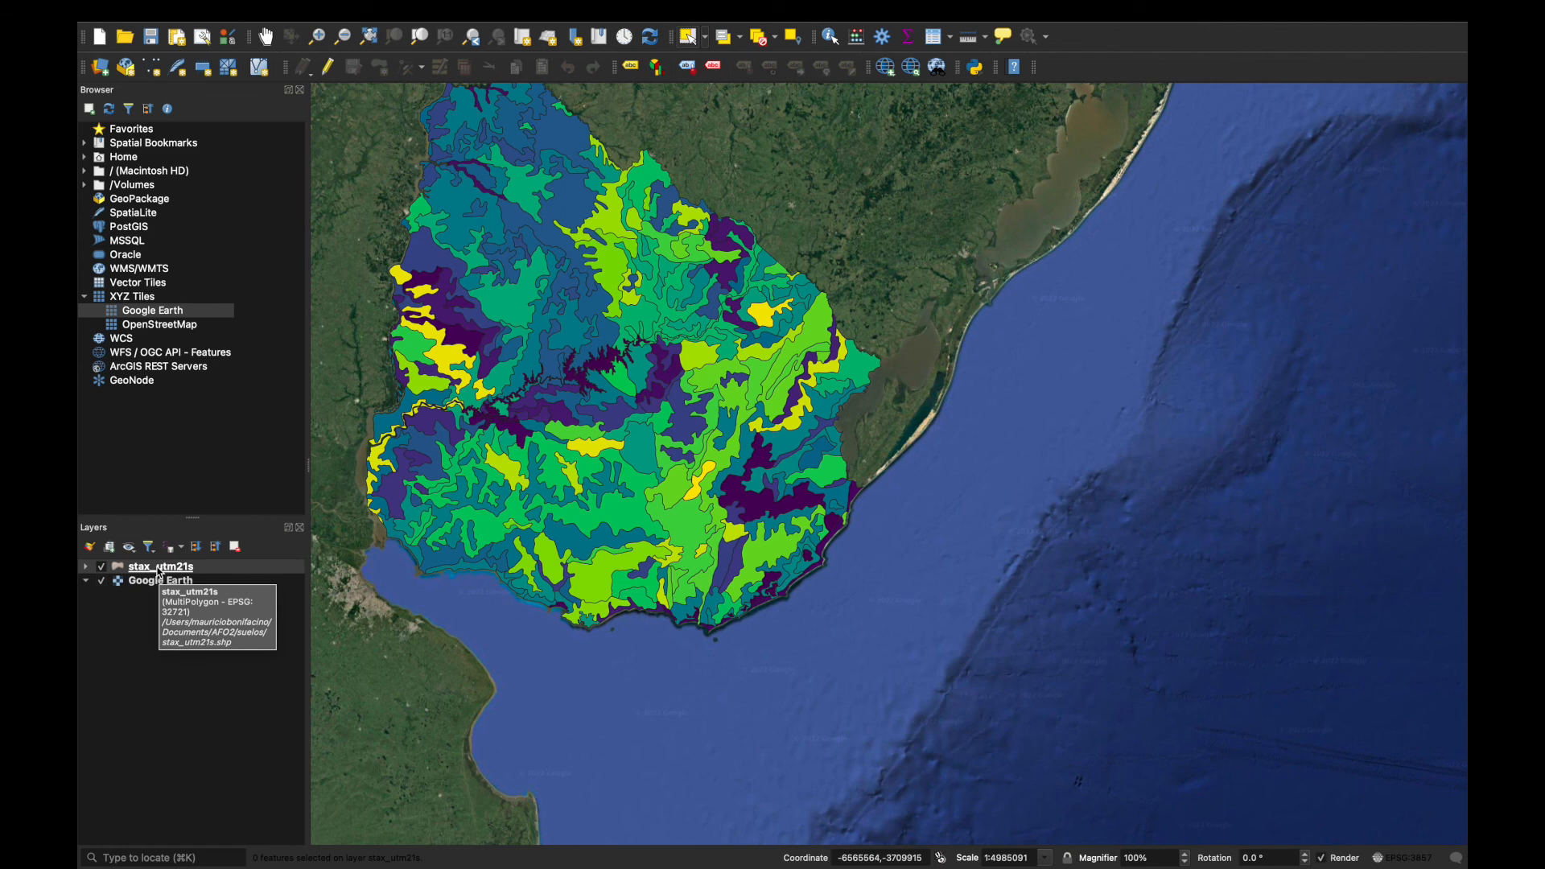
Turn on editing for the stax_utm21s layer, select the branching west-central polygon to inspect its vertices up close, and turn editing off.
{"action": "left_click", "coordinate": [329, 67]}
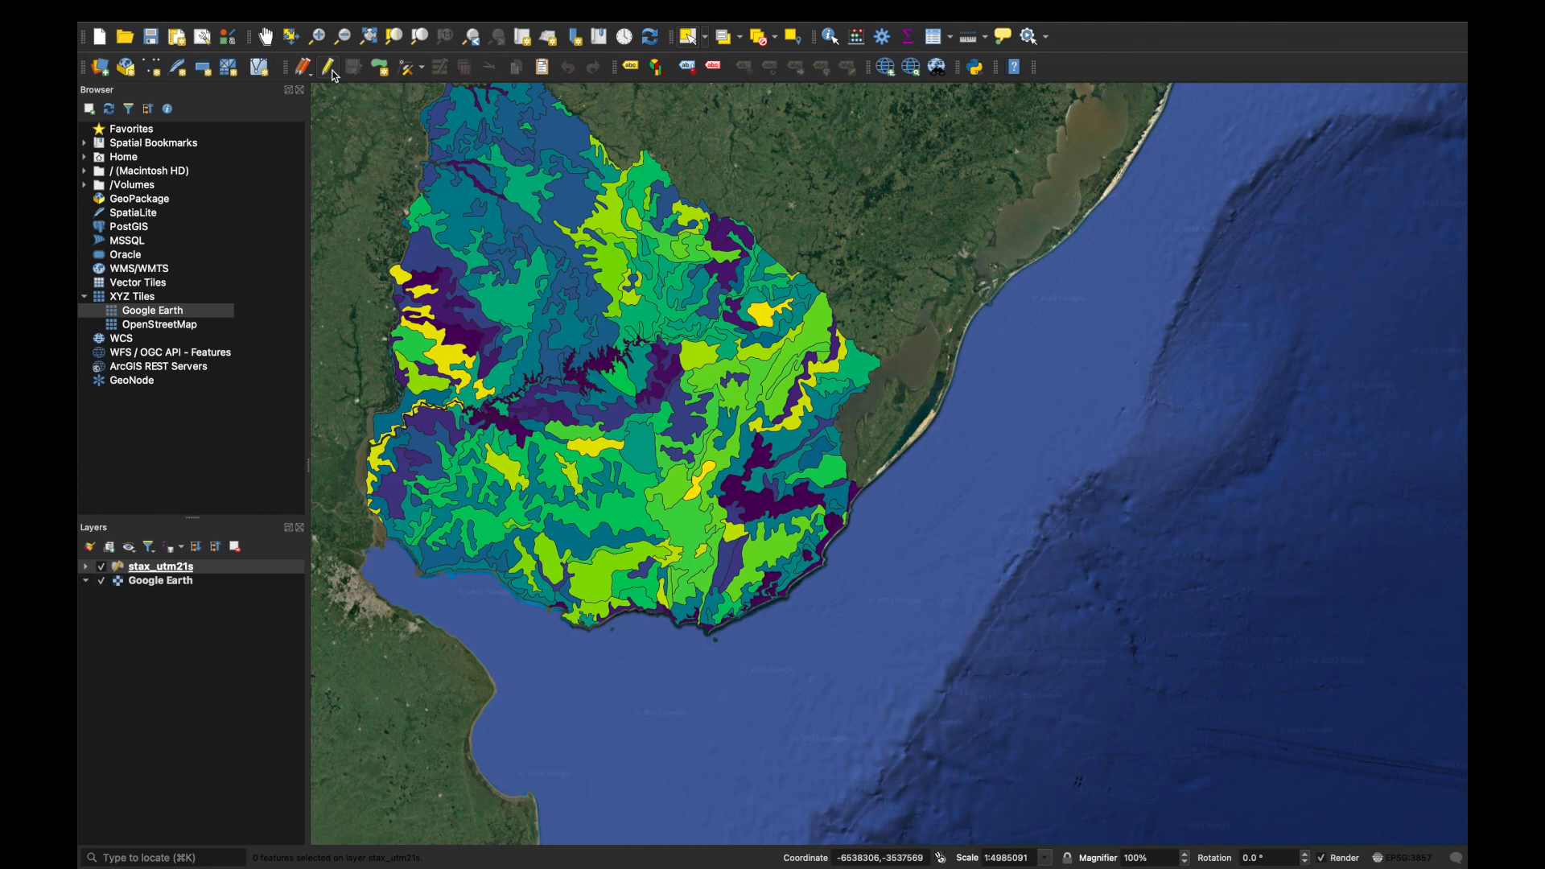
{"action": "mouse_move", "coordinate": [110, 573]}
{"action": "left_click", "coordinate": [552, 282]}
{"action": "scroll", "coordinate": [545, 308], "scroll_direction": "up", "scroll_amount": 1}
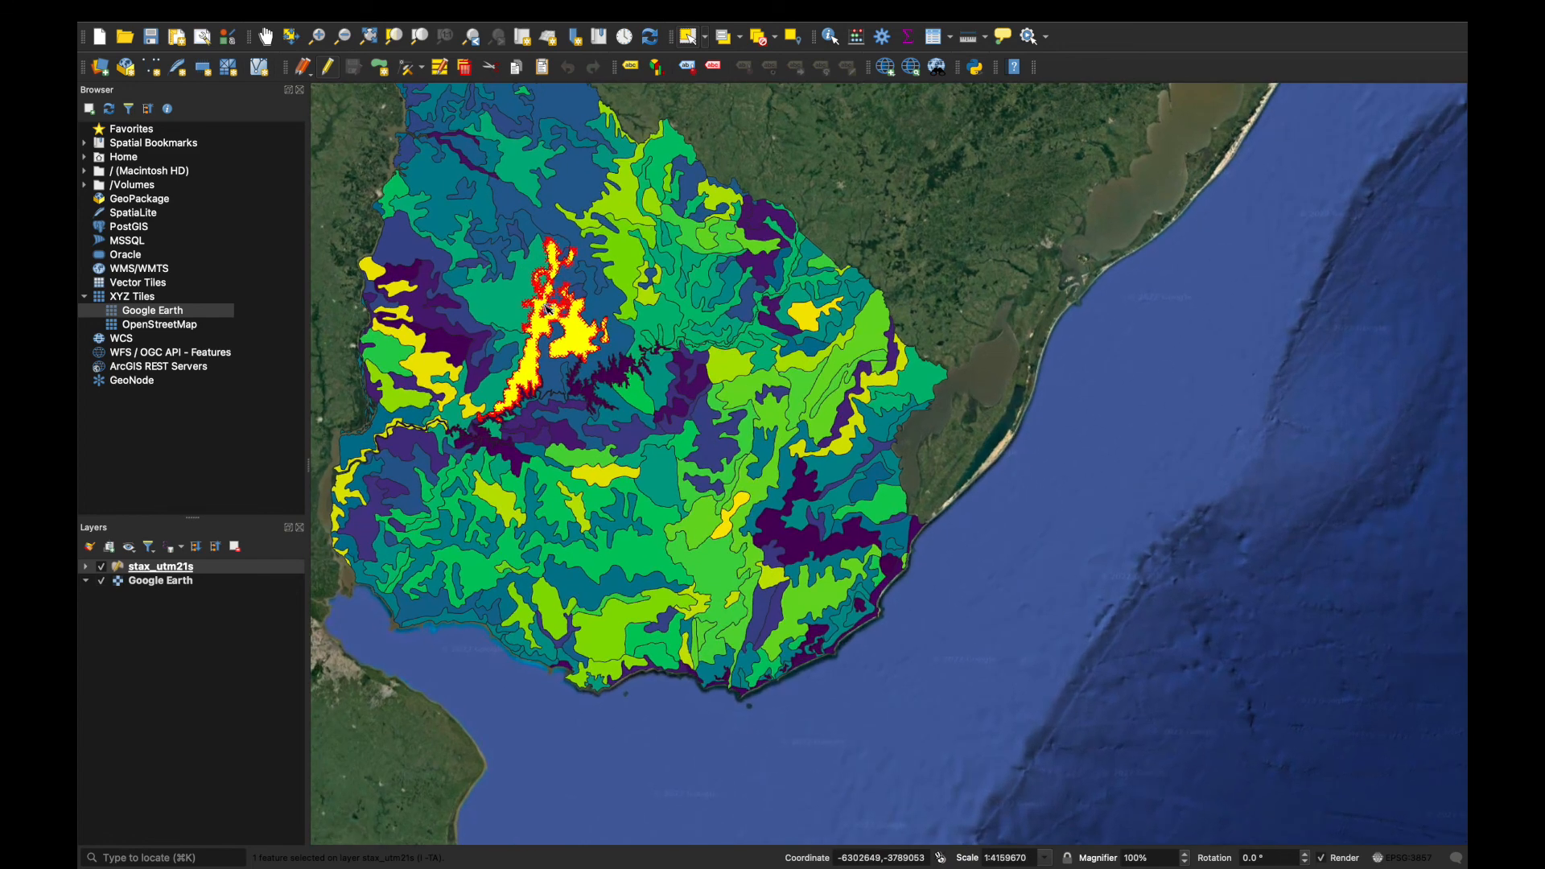
{"action": "scroll", "coordinate": [532, 310], "scroll_direction": "up", "scroll_amount": 1}
{"action": "scroll", "coordinate": [529, 309], "scroll_direction": "up", "scroll_amount": 2}
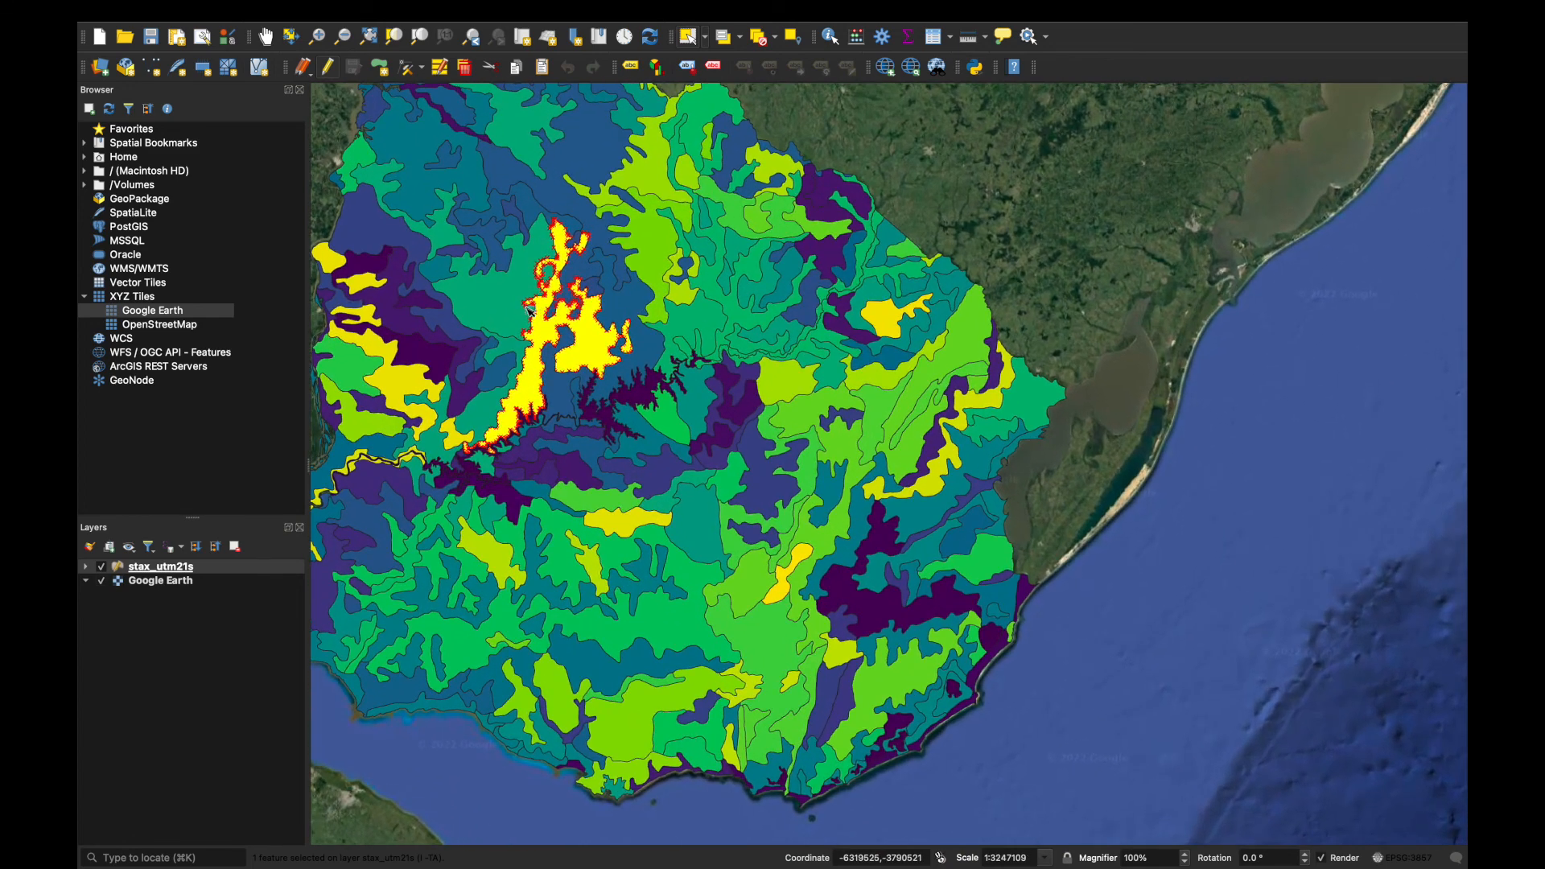
{"action": "scroll", "coordinate": [528, 309], "scroll_direction": "up", "scroll_amount": 3}
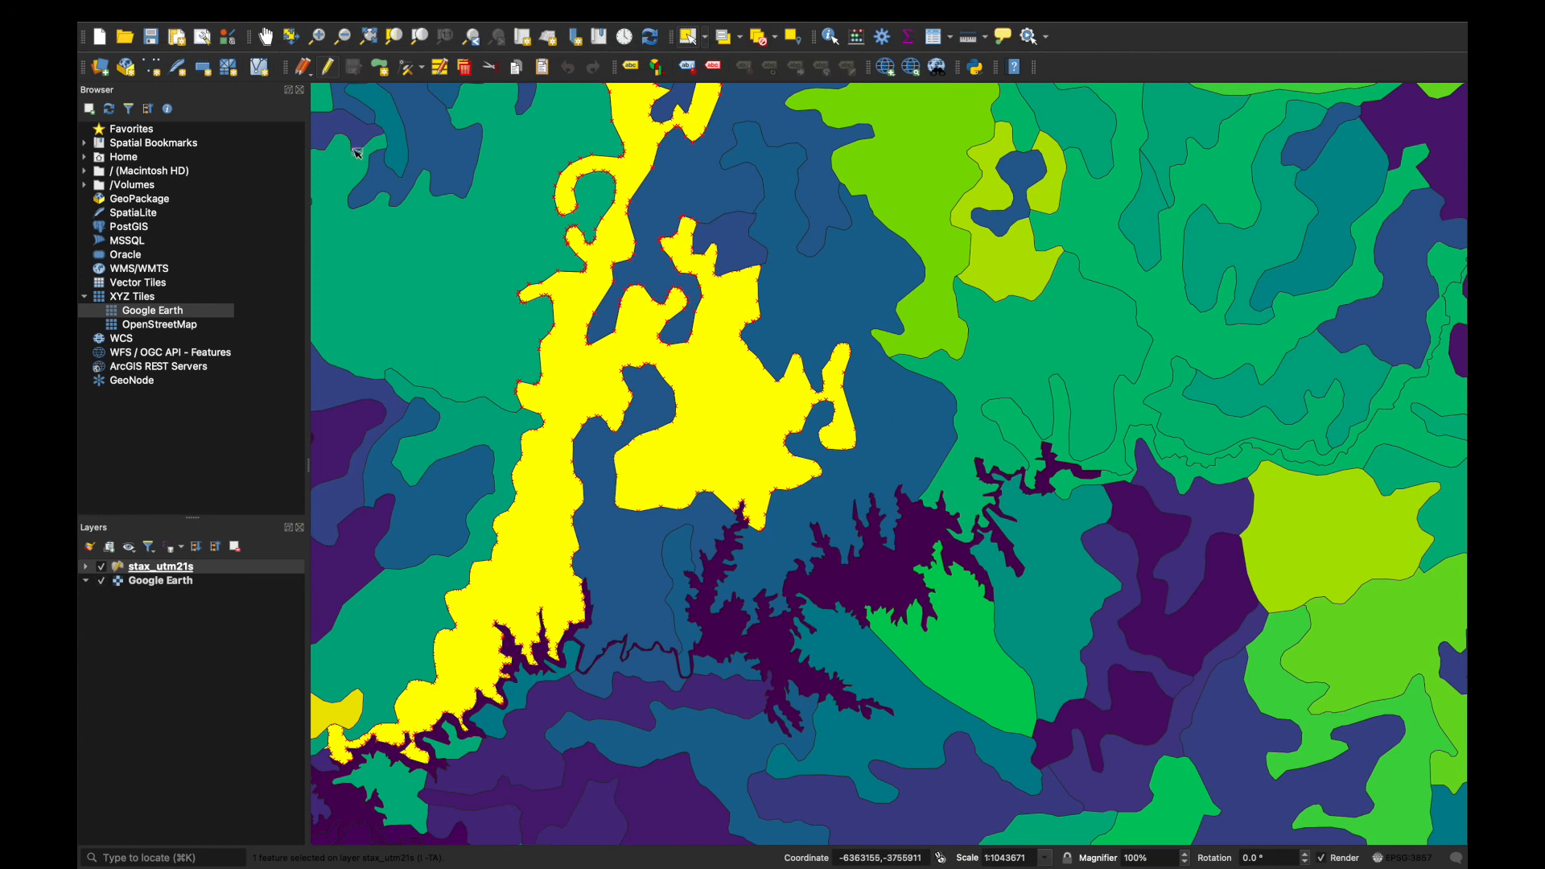
{"action": "left_click", "coordinate": [327, 73]}
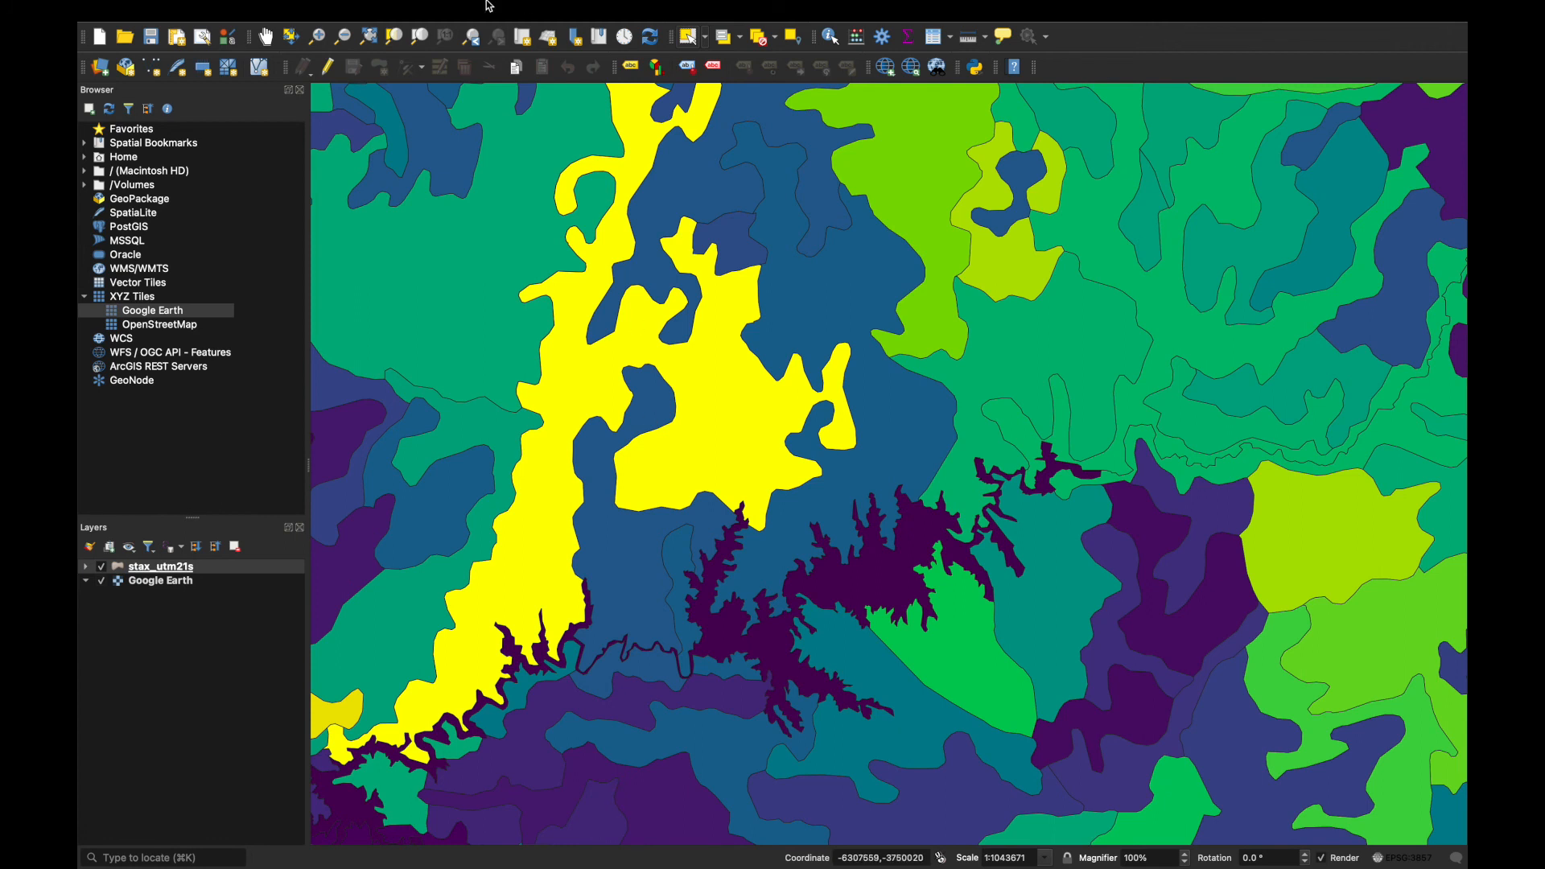
Save the project as primer_proyecto in QGZ format in the AFO2 folder within Documents.
{"action": "mouse_move", "coordinate": [486, 3]}
{"action": "left_click", "coordinate": [196, 10]}
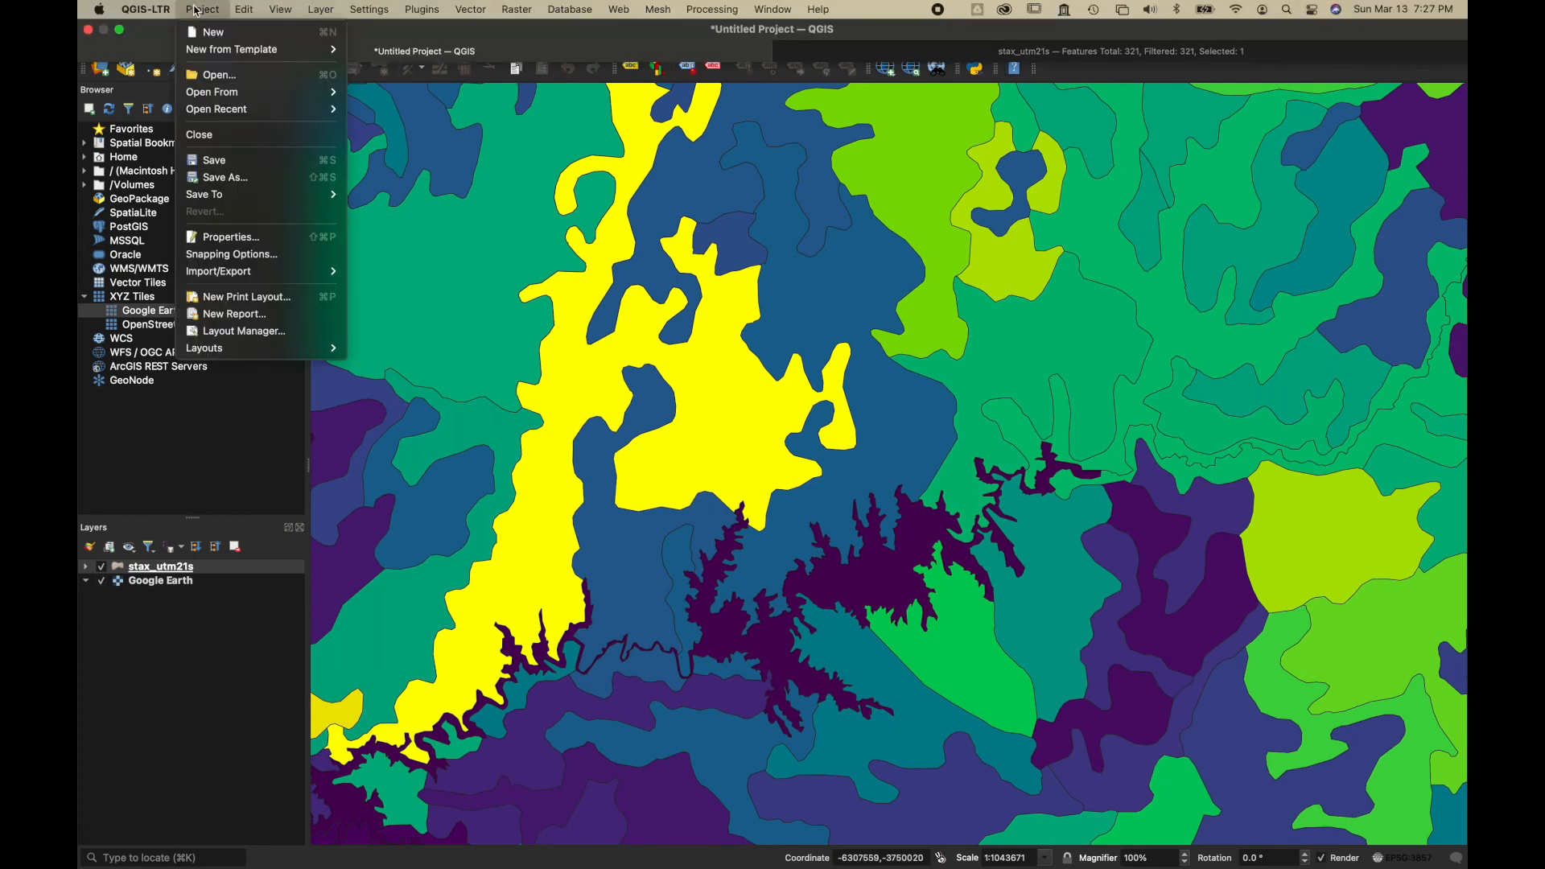
{"action": "left_click", "coordinate": [230, 161]}
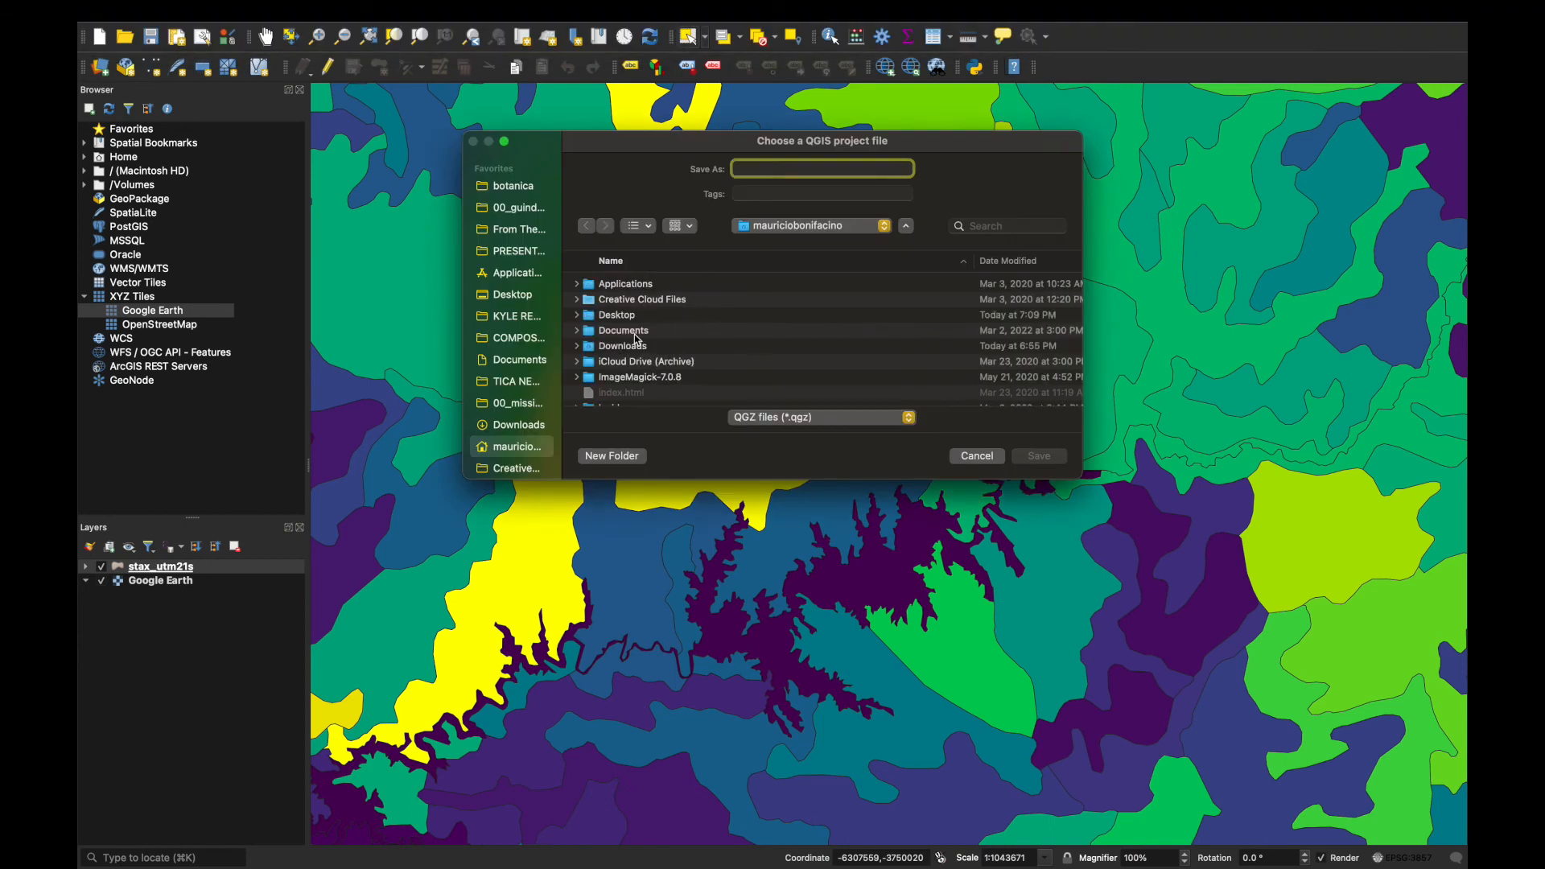
{"action": "left_click", "coordinate": [780, 229]}
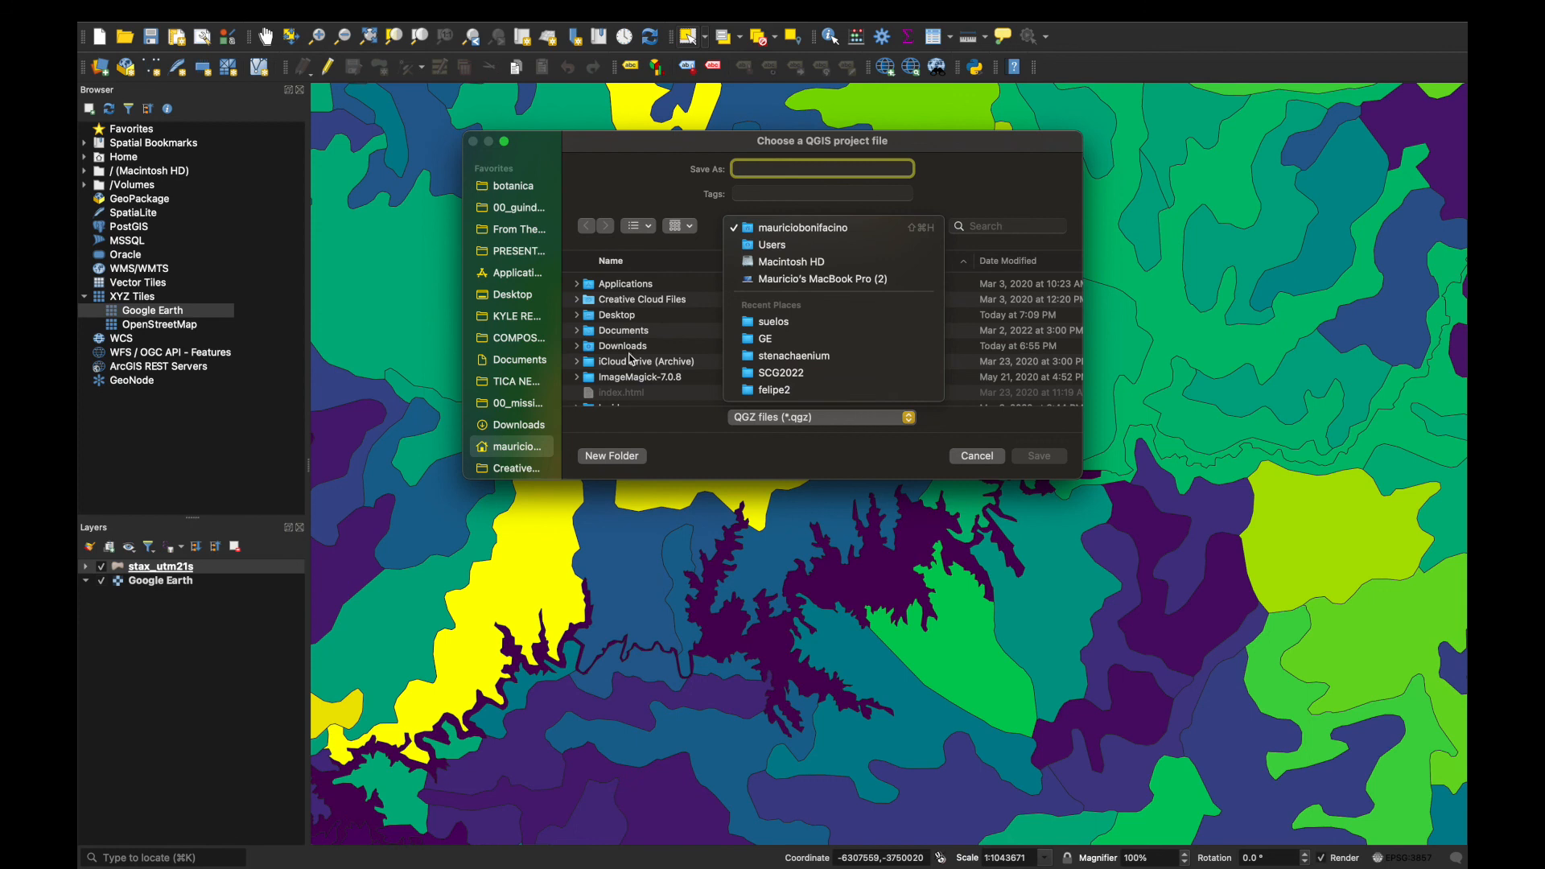
{"action": "left_click", "coordinate": [625, 275]}
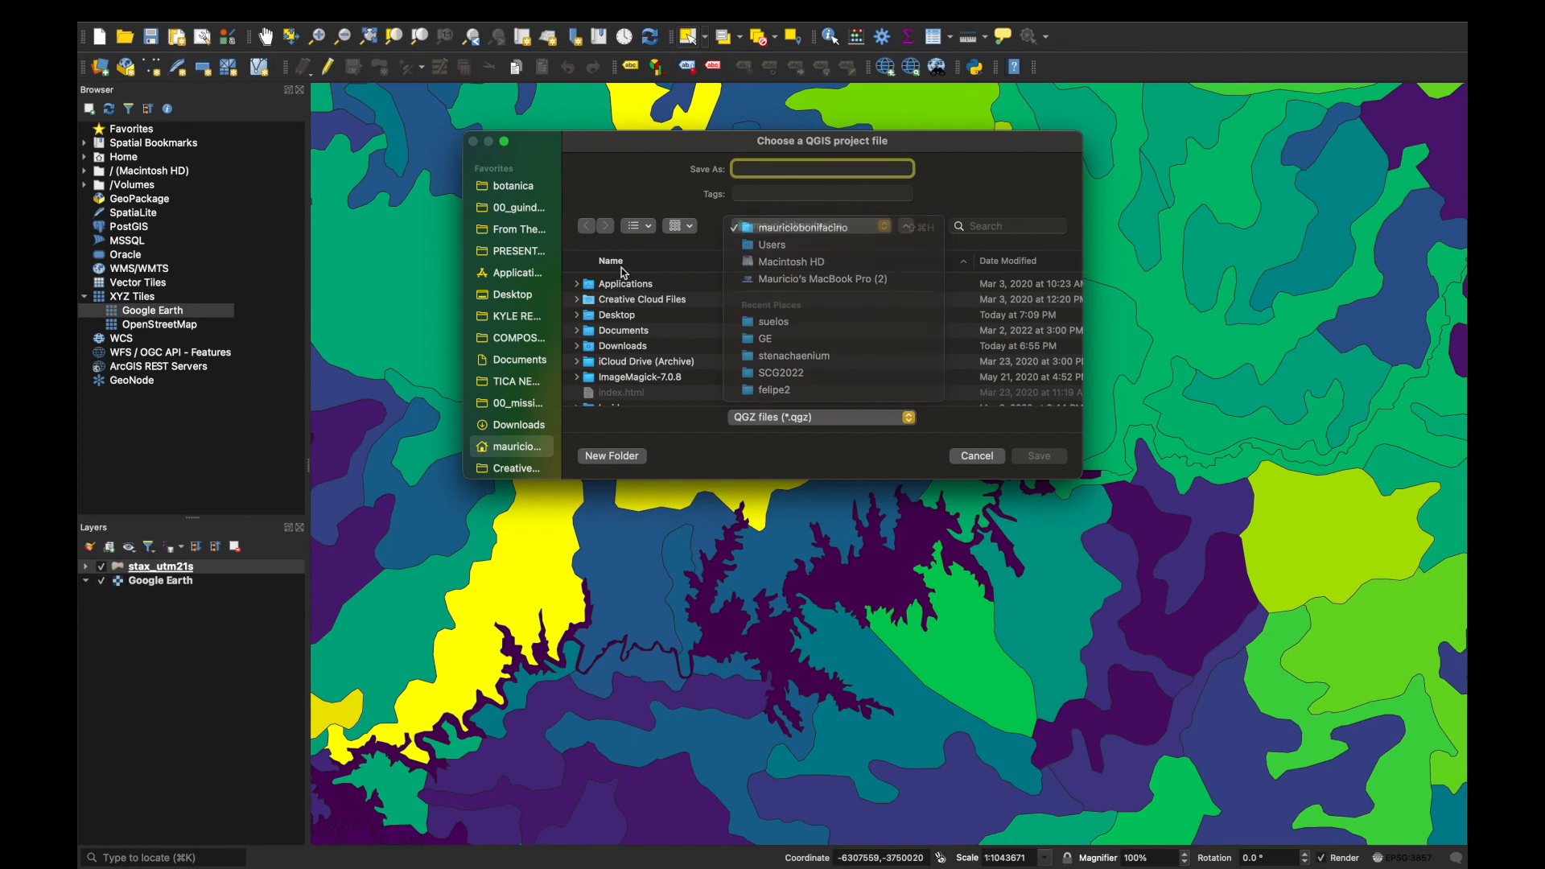
{"action": "left_click", "coordinate": [521, 362]}
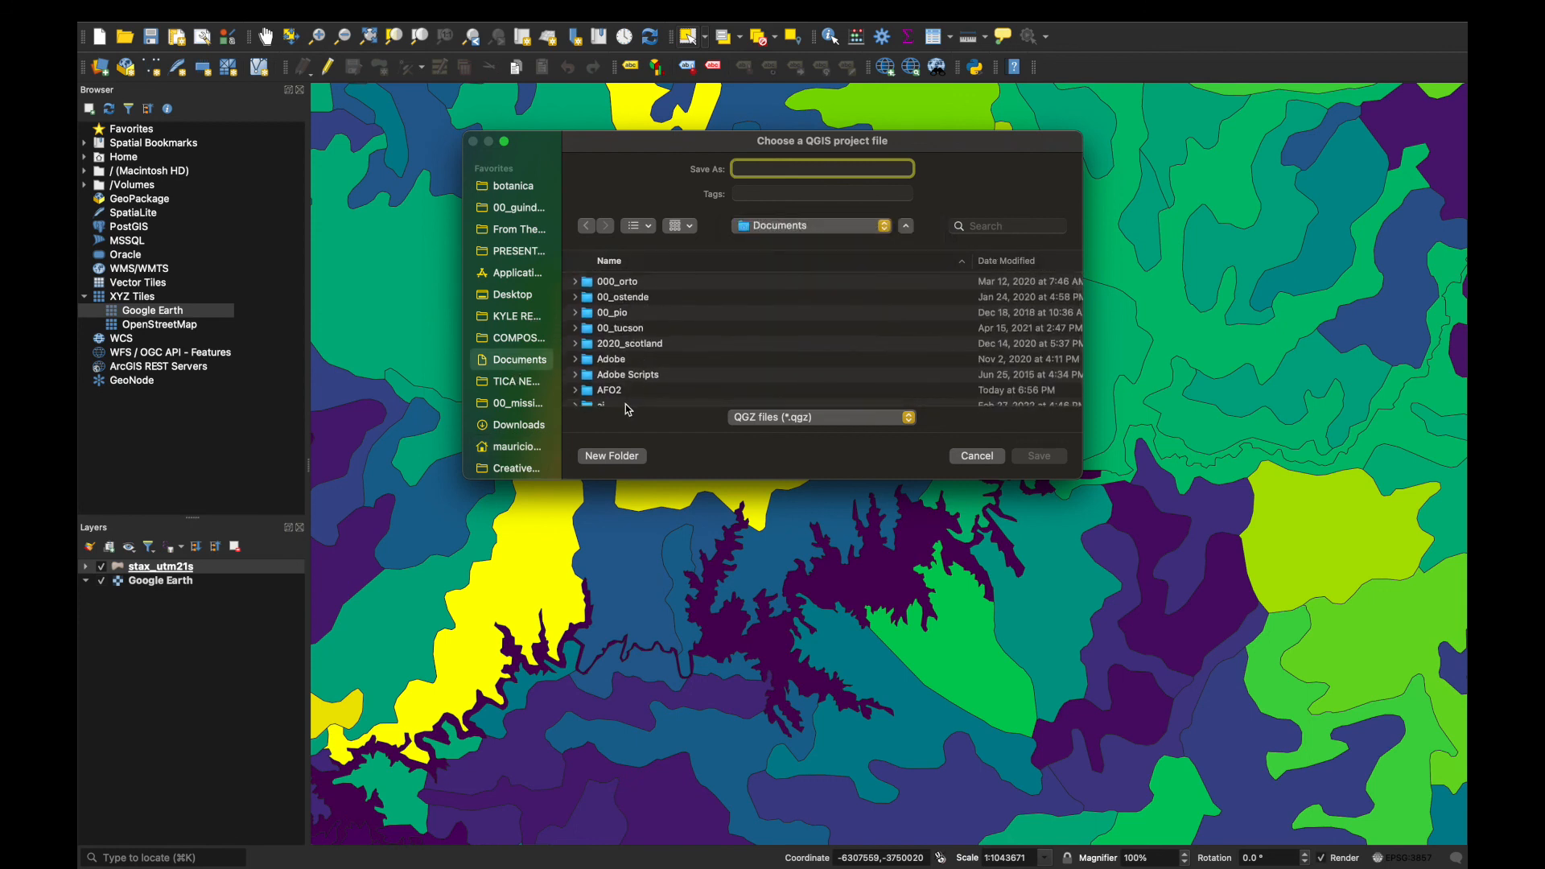
{"action": "double_click", "coordinate": [621, 391]}
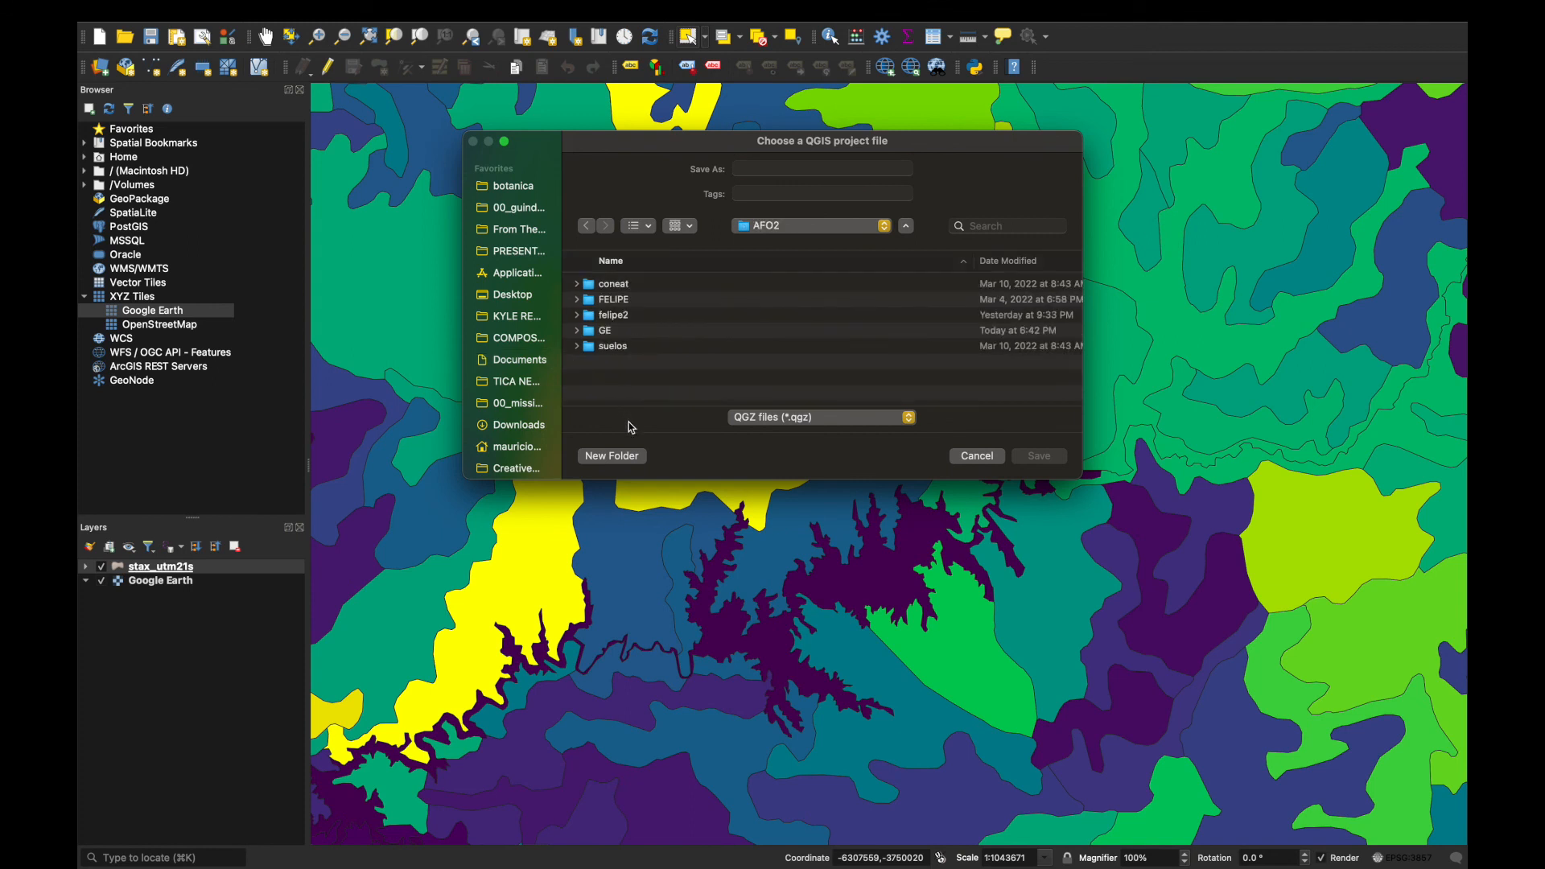
{"action": "left_click", "coordinate": [768, 170]}
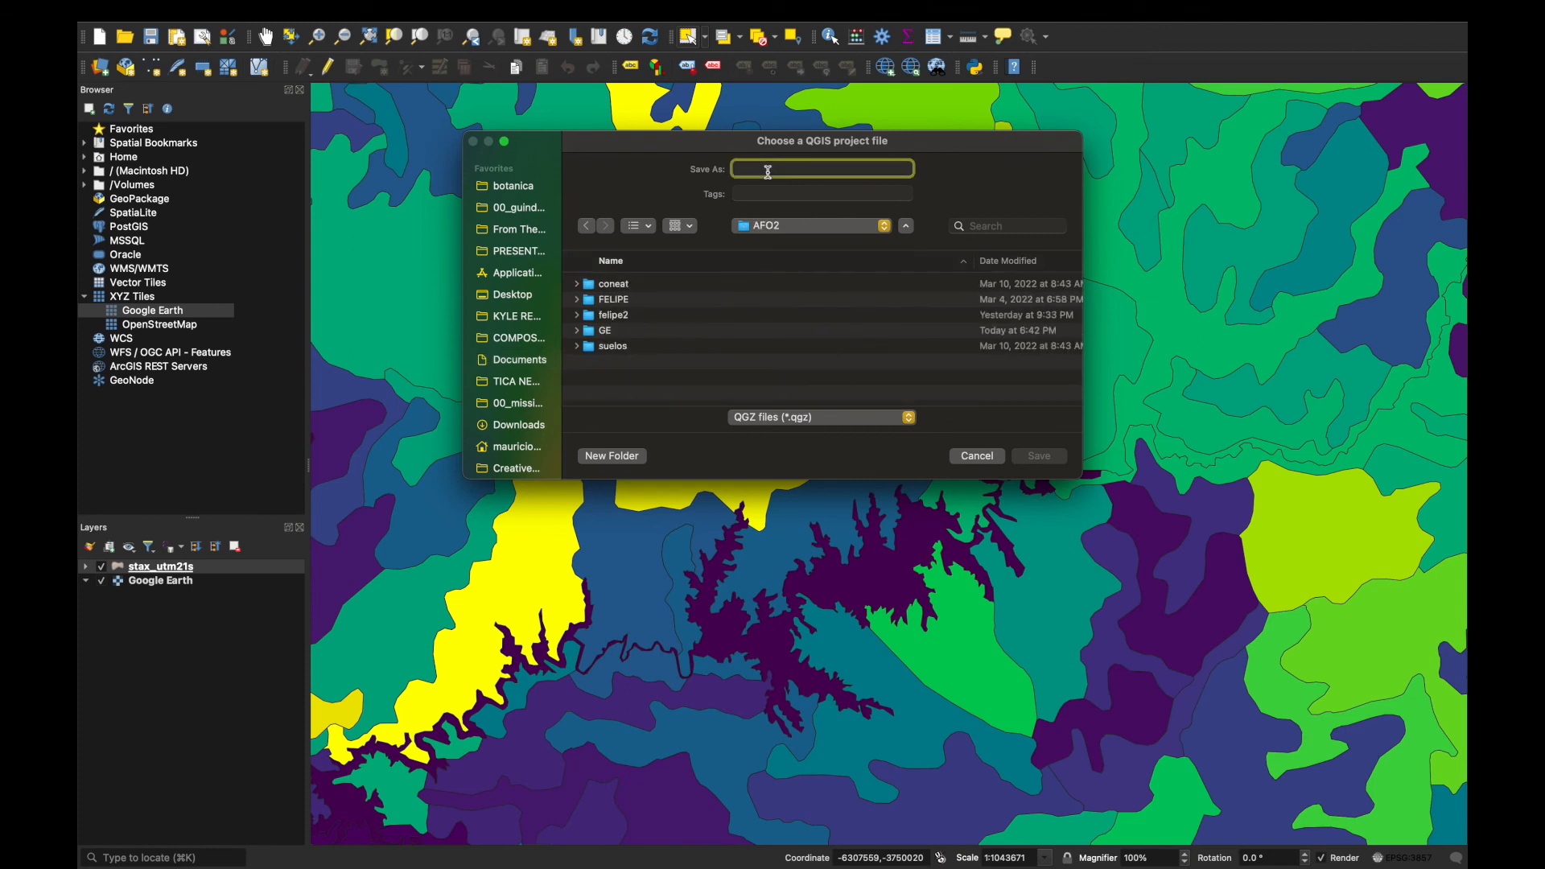
{"action": "type", "text": "primero"}
{"action": "type", "text": "proyecto"}
{"action": "left_click", "coordinate": [1049, 459]}
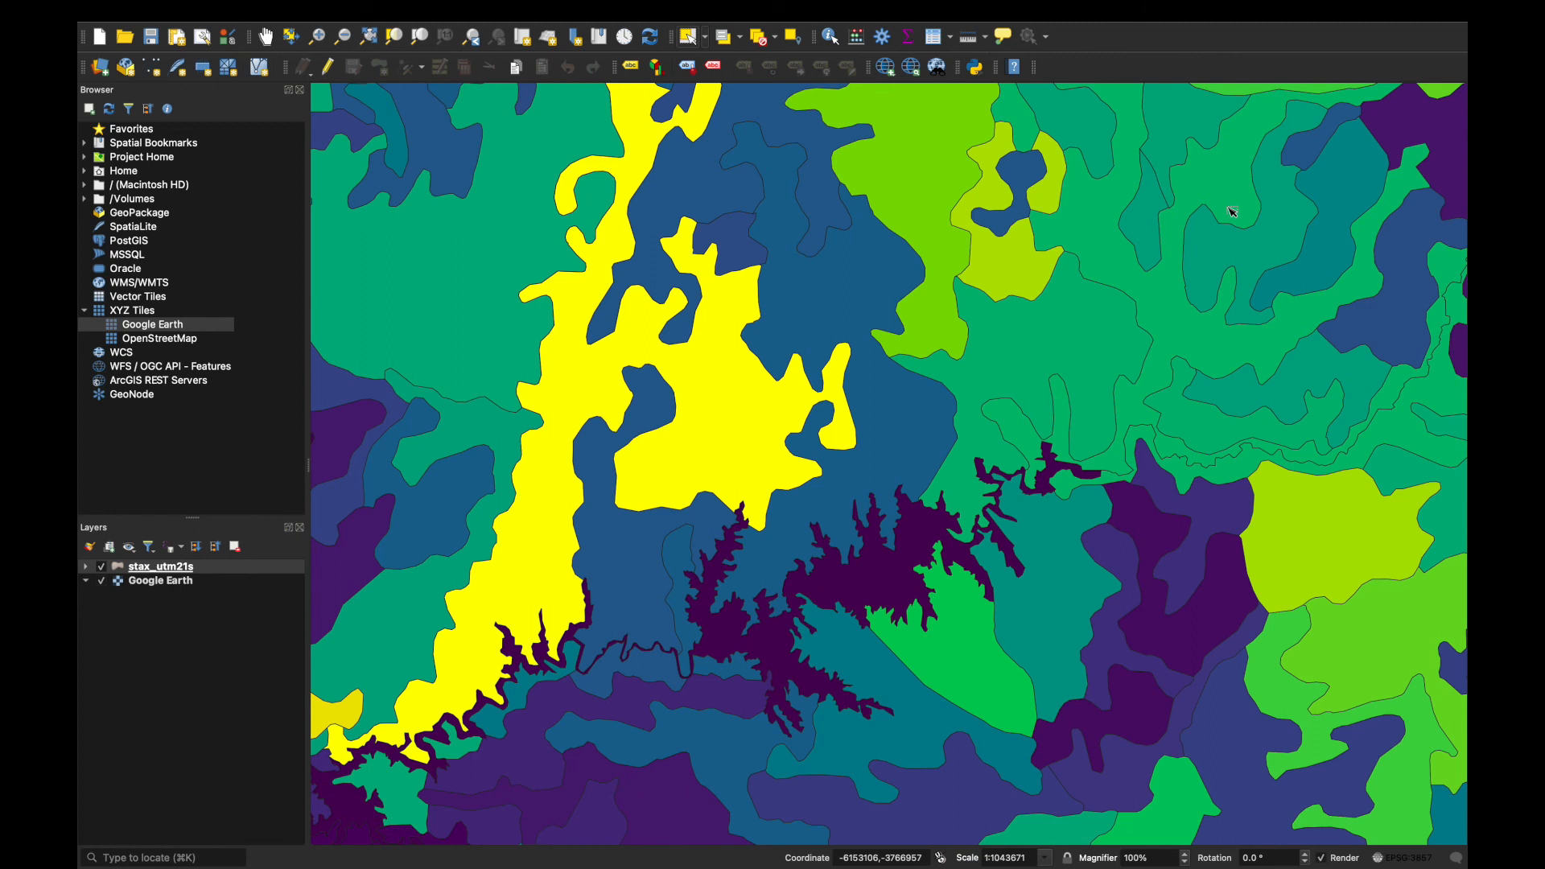
{"action": "mouse_move", "coordinate": [1427, 7]}
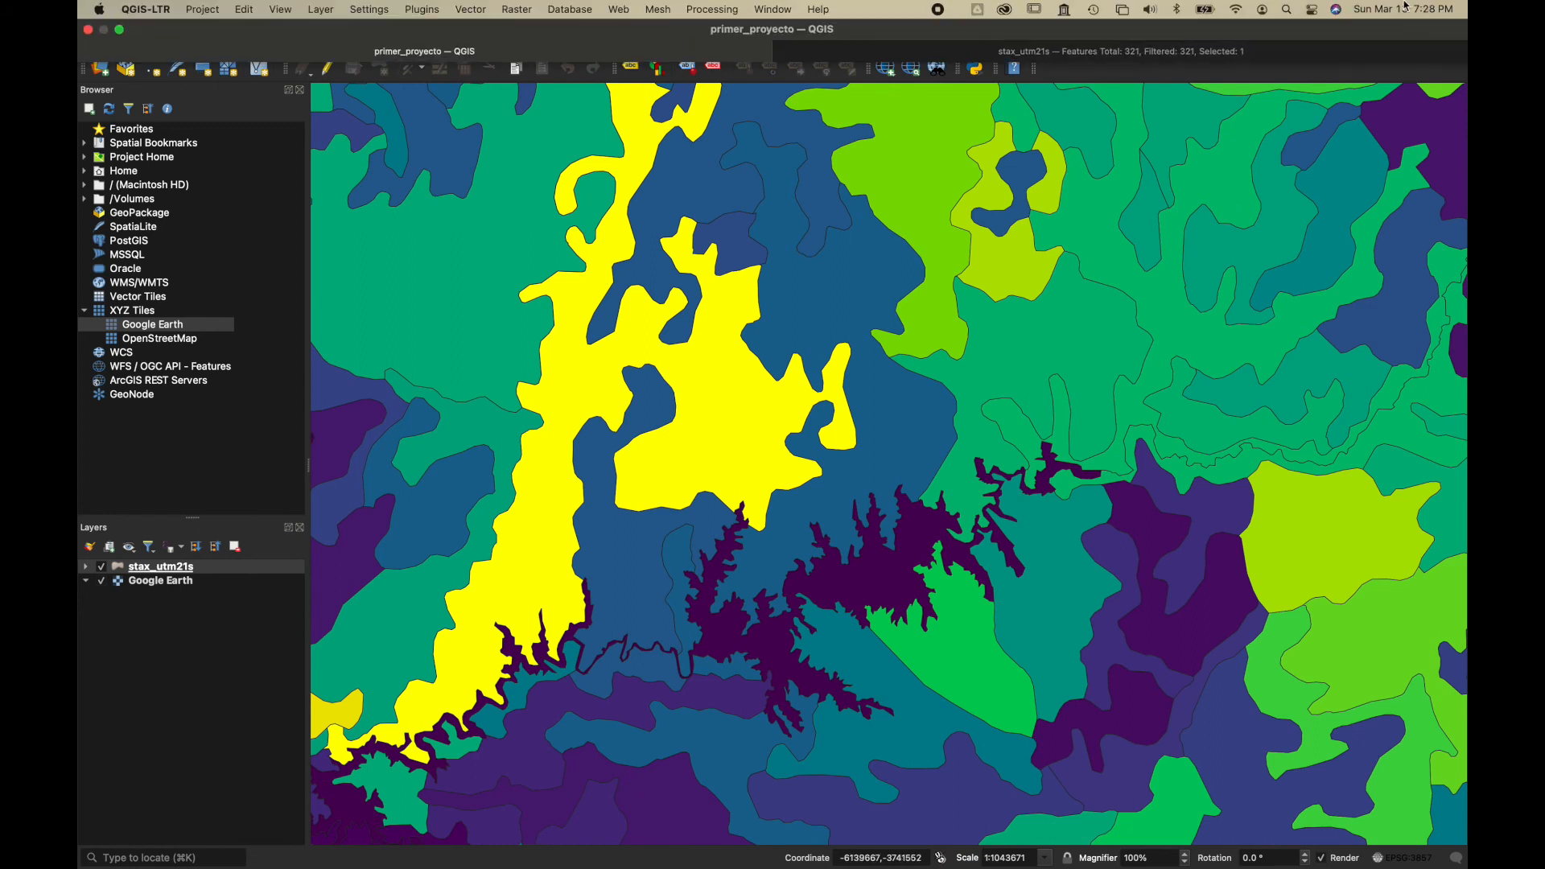